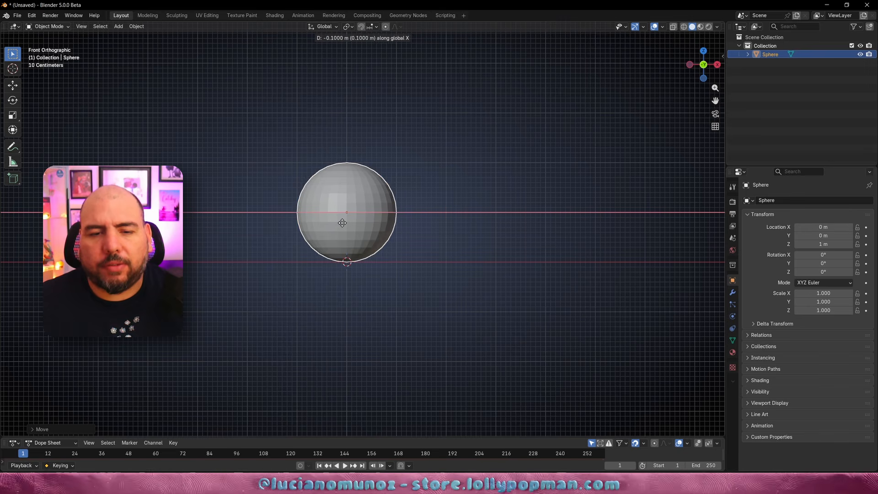
- Place the sphere at X 0 m, Z 1 m and set the snap target to Grid
click(343, 223)
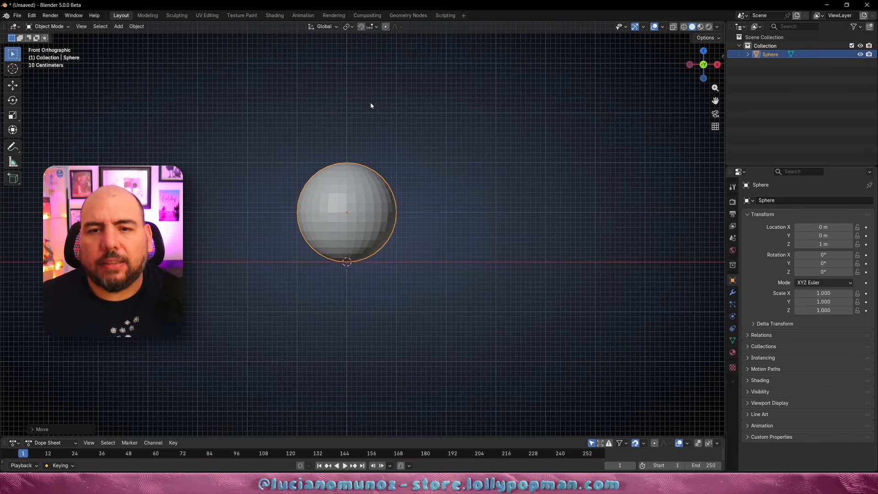
click(370, 27)
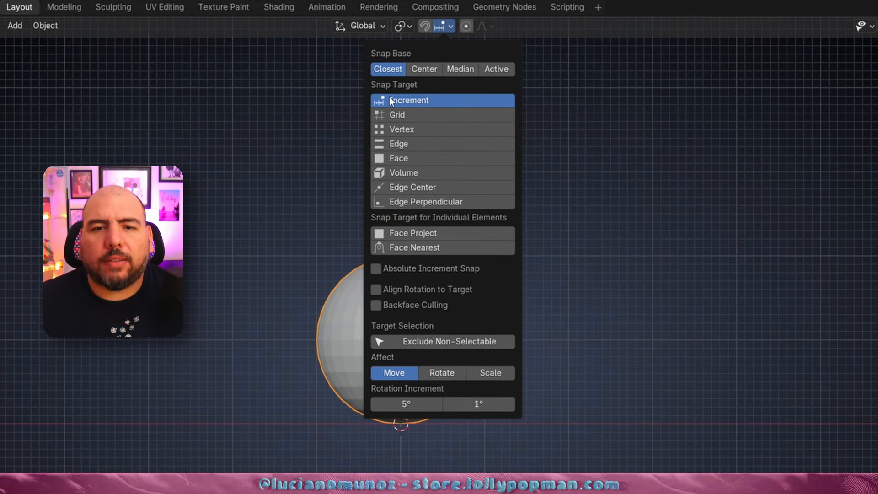
shift+click(388, 116)
click(394, 118)
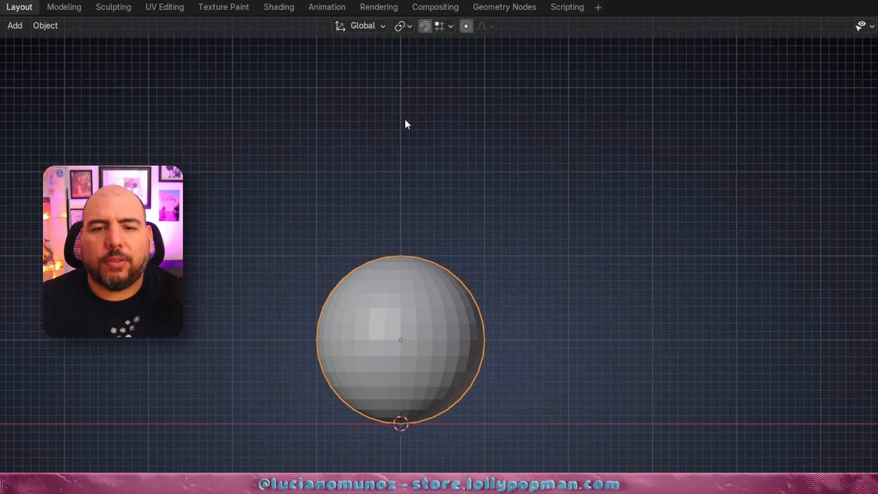
click(442, 25)
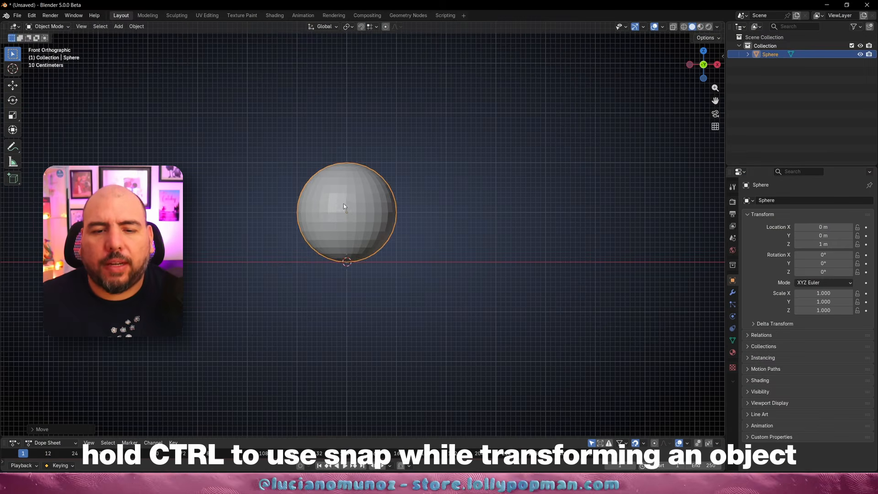
- Move the sphere around with temporary snapping and return it to X 0 m, Z 1 m
ctrl+drag(383, 292, 350, 315)
ctrl+drag(323, 219, 346, 213)
middle_drag(284, 225, 372, 204)
key(grave)
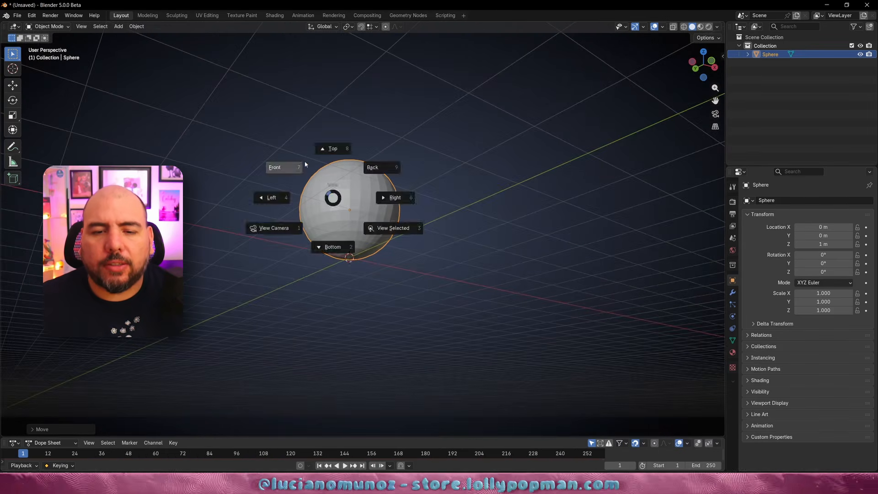
click(283, 167)
- Apply smooth shading to the sphere
right_click(336, 224)
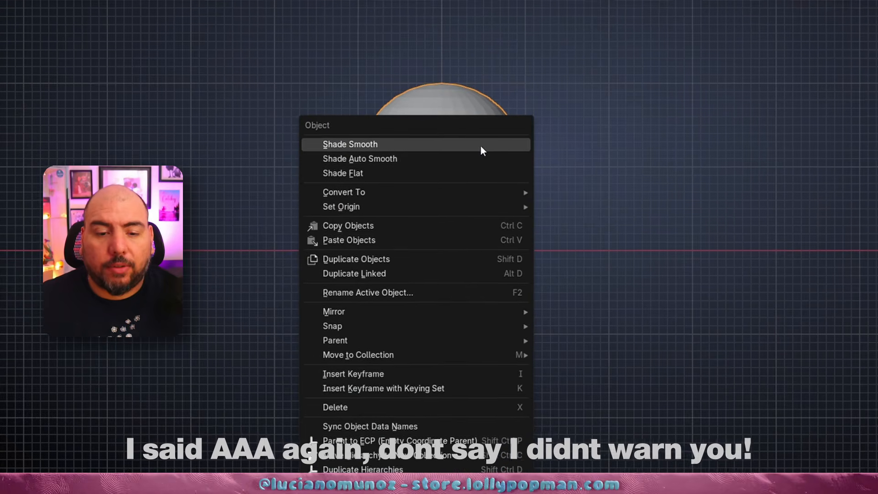
click(456, 141)
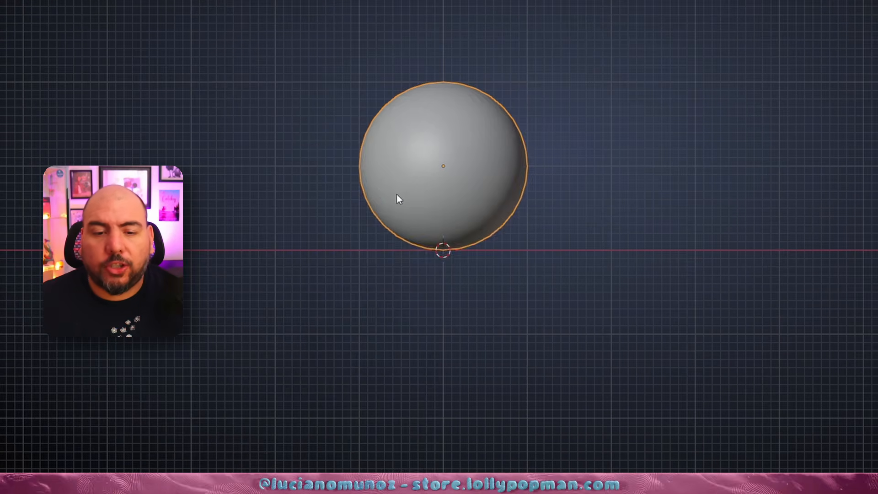
middle_drag(397, 198, 422, 228)
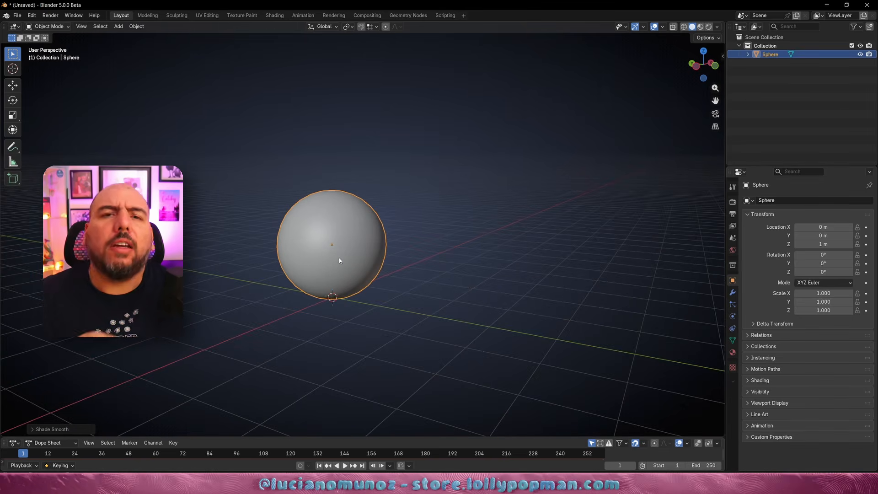
- Add a single-bone armature at the world origin beneath the sphere
key(KP_1)
key(shift+a)
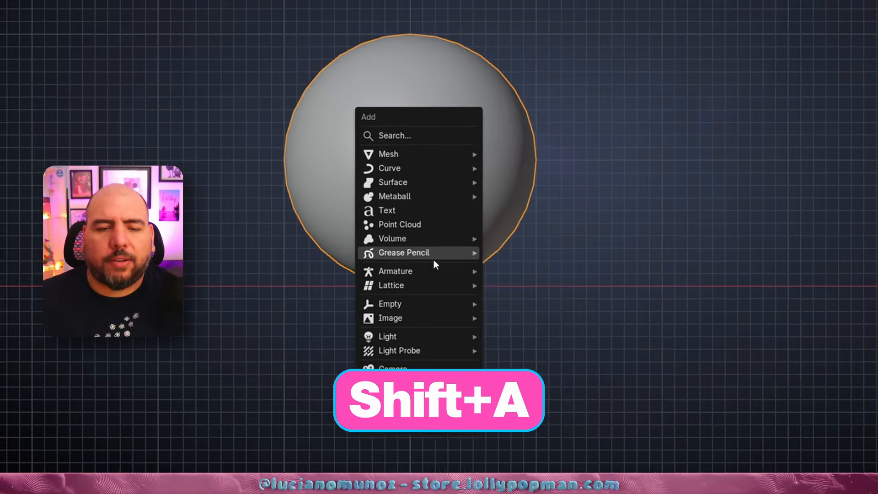
mouse_move(309, 298)
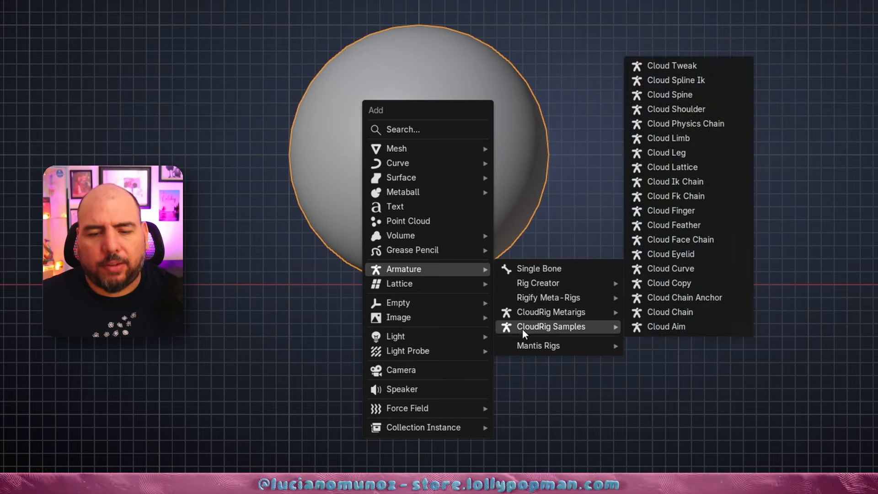
click(526, 267)
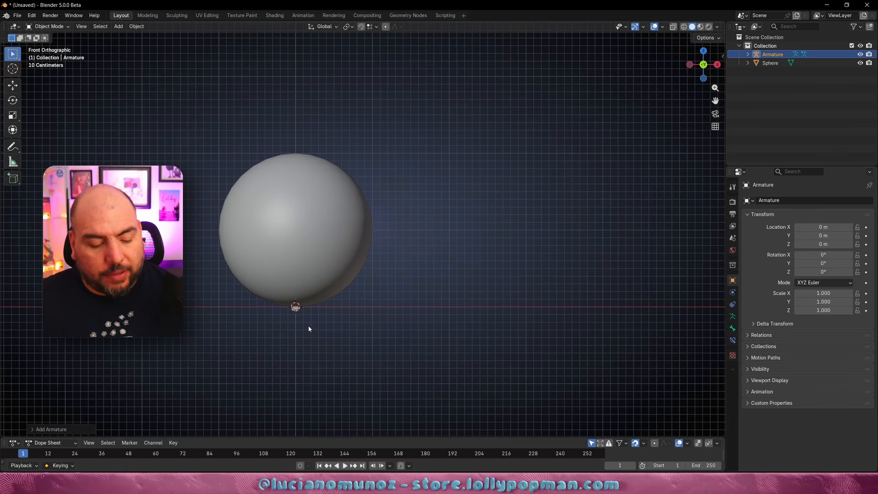
- Try out the 3D cursor by resetting it to the world origin and placing it in empty space beside the sphere
key(shift+c)
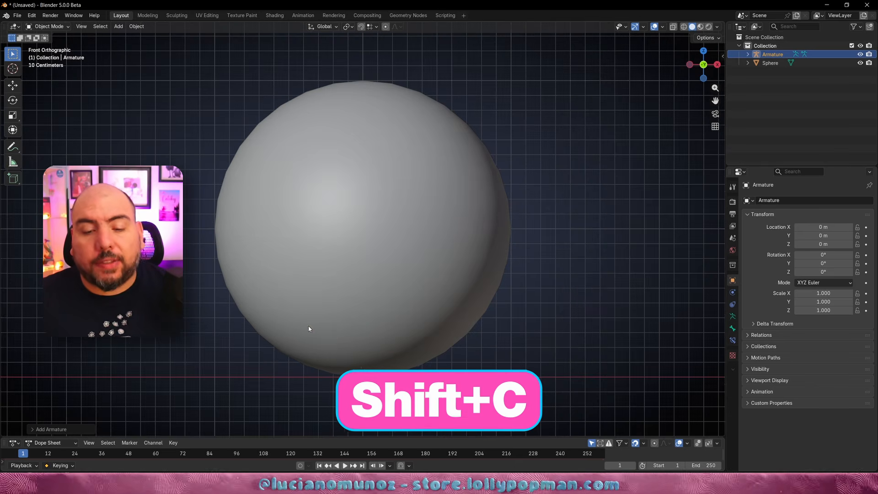
shift+right_click(582, 139)
shift+right_drag(666, 232, 665, 253)
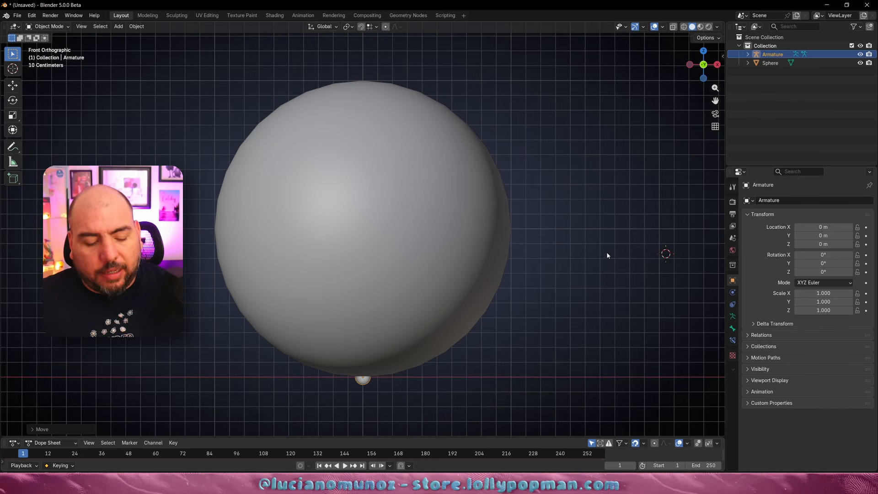
key(shift+c)
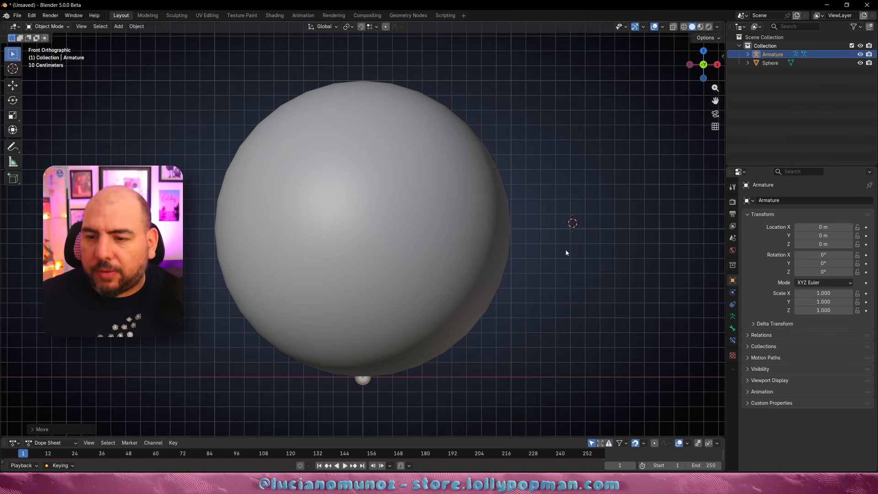
middle_drag(565, 248, 595, 274)
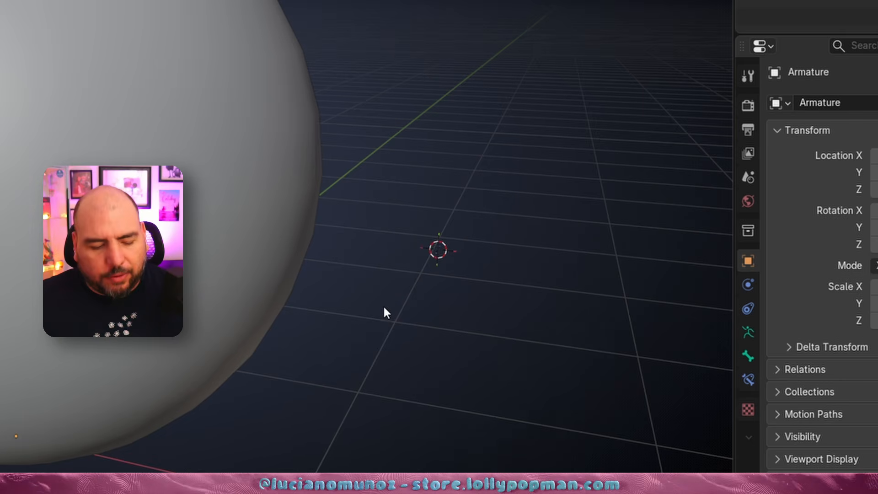
- Duplicate the armature and undo the duplication
key(shift+d)
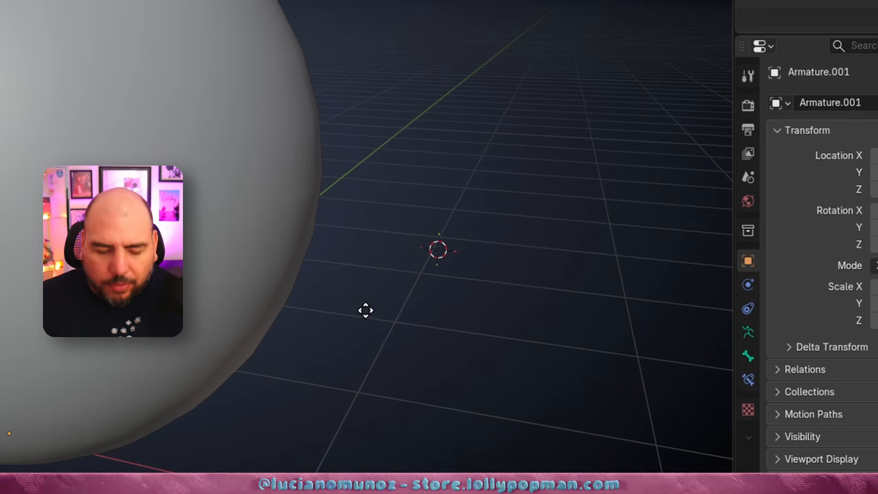
click(365, 311)
key(ctrl+z)
key(ctrl+z)
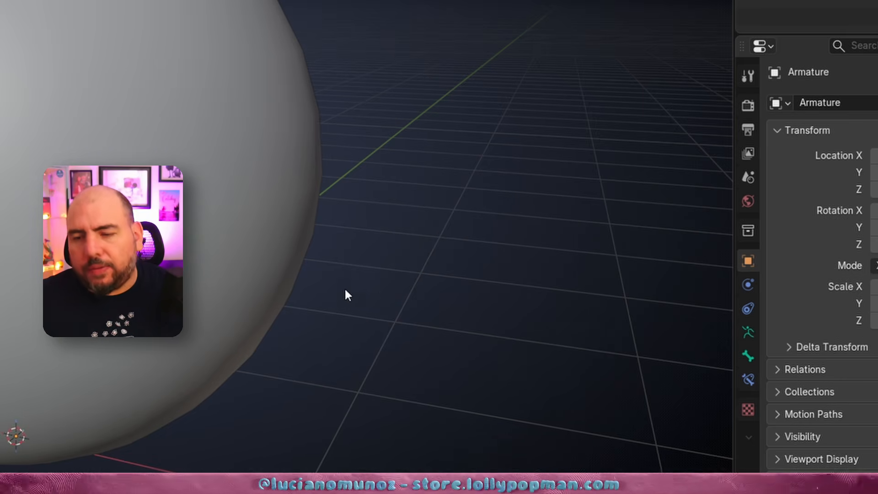
- Turn on X-Ray display in the front view to see the bone through the sphere
key(KP_1)
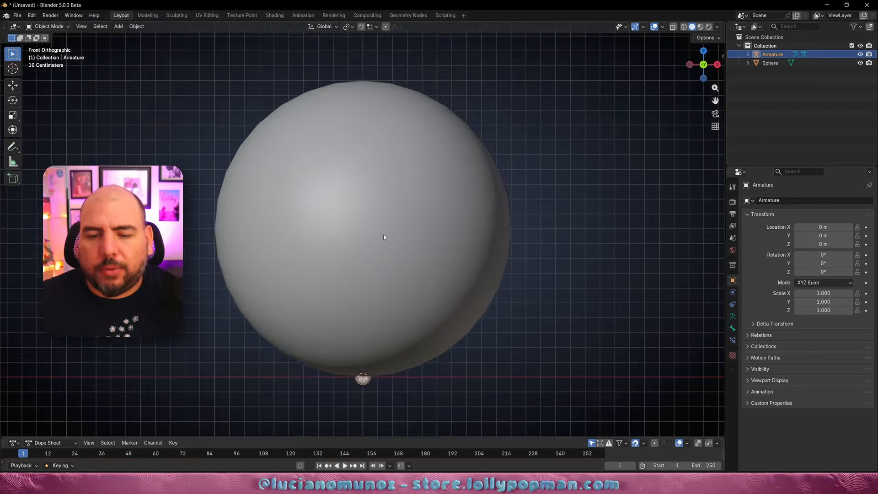
shift+middle_drag(409, 287, 413, 182)
ctrl+middle_drag(415, 242, 416, 216)
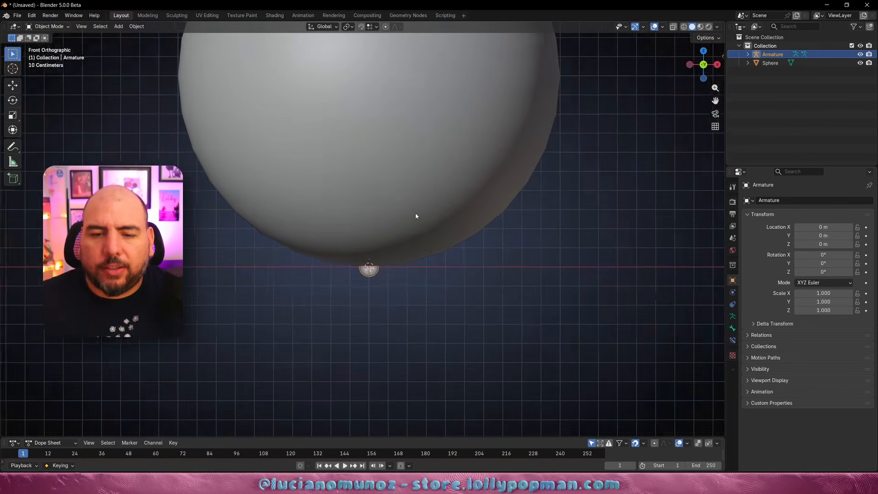
shift+middle_drag(386, 287, 364, 314)
shift+middle_drag(378, 257, 356, 351)
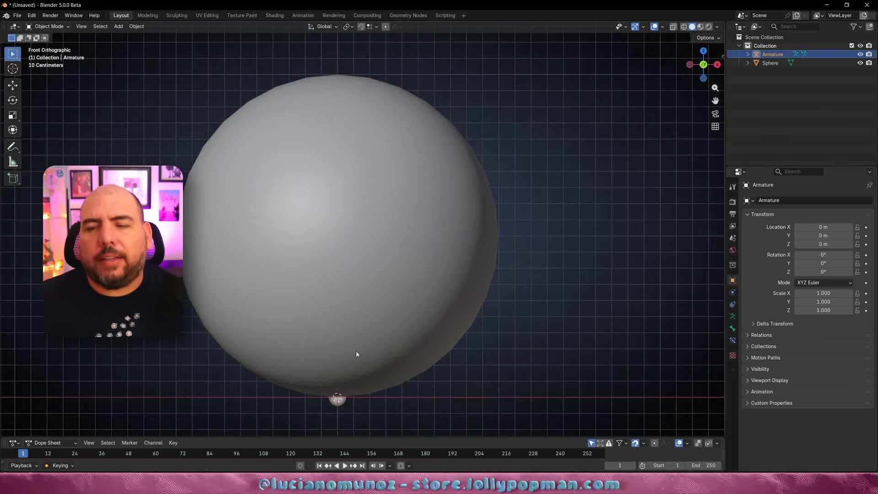
mouse_move(359, 285)
ctrl+middle_down()
mouse_move(359, 325)
mouse_move(366, 288)
ctrl+middle_up()
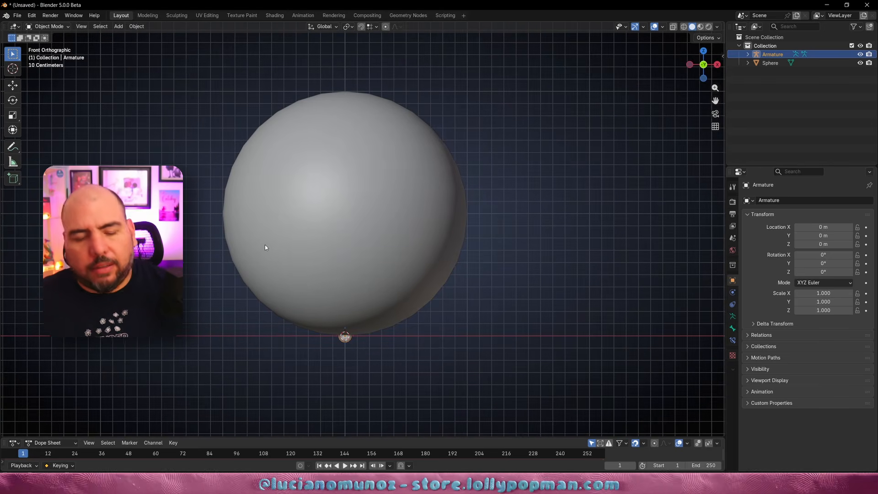
key(alt+z)
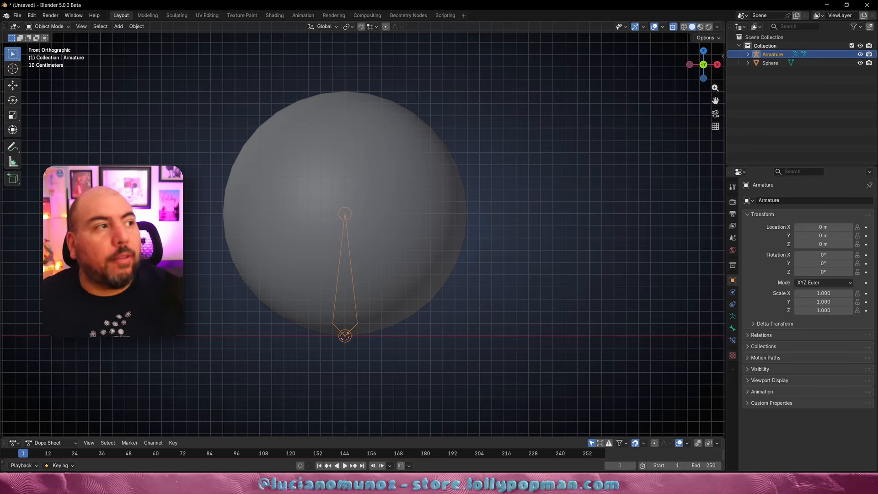
shift+middle_drag(308, 249, 293, 248)
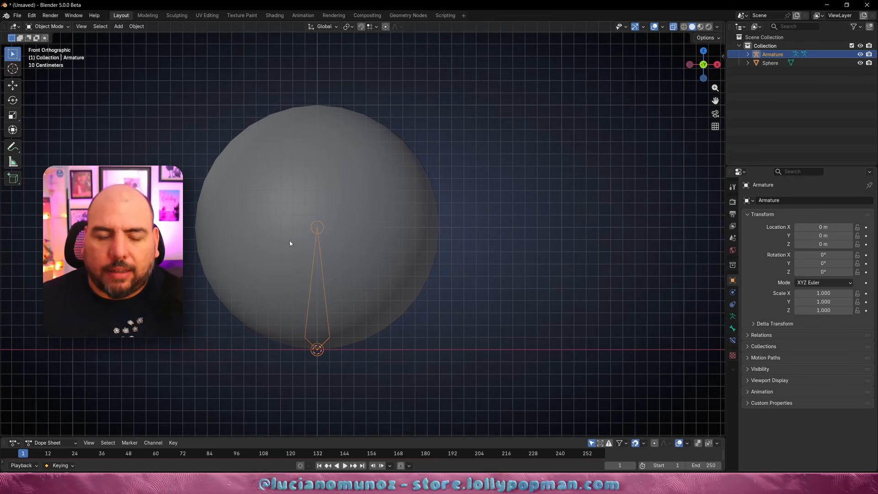
- Switch the armature into Edit Mode and back to Object Mode
key(ctrl+Tab)
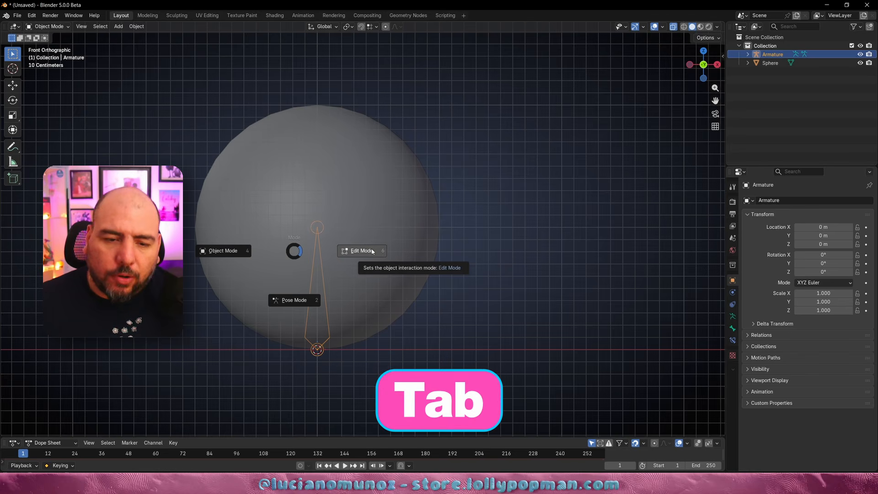
click(385, 258)
key(Tab)
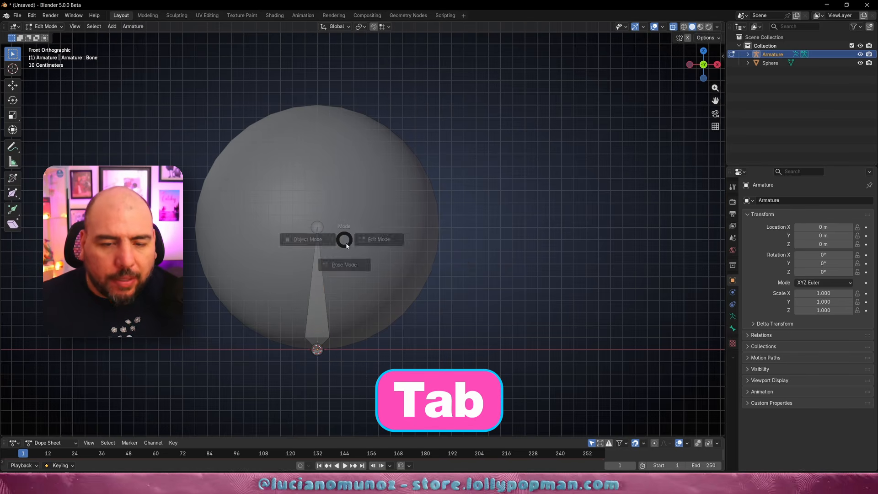
key(Tab)
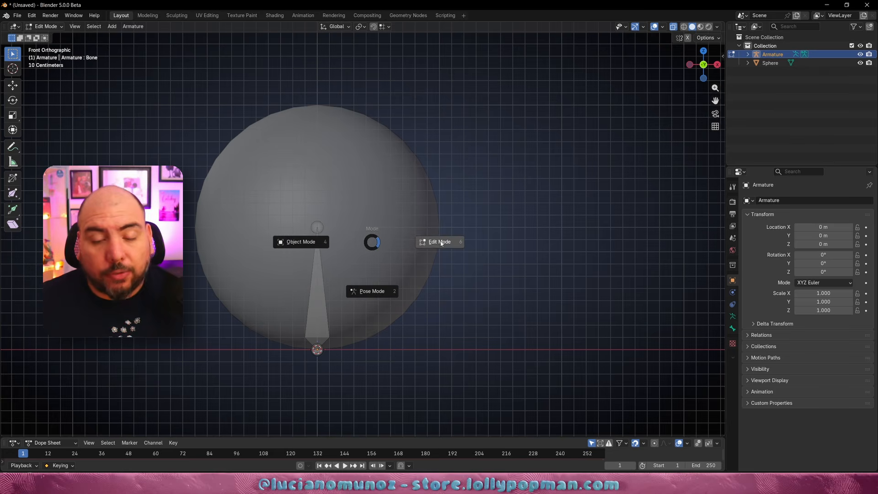
key(Tab)
click(268, 223)
key(Tab)
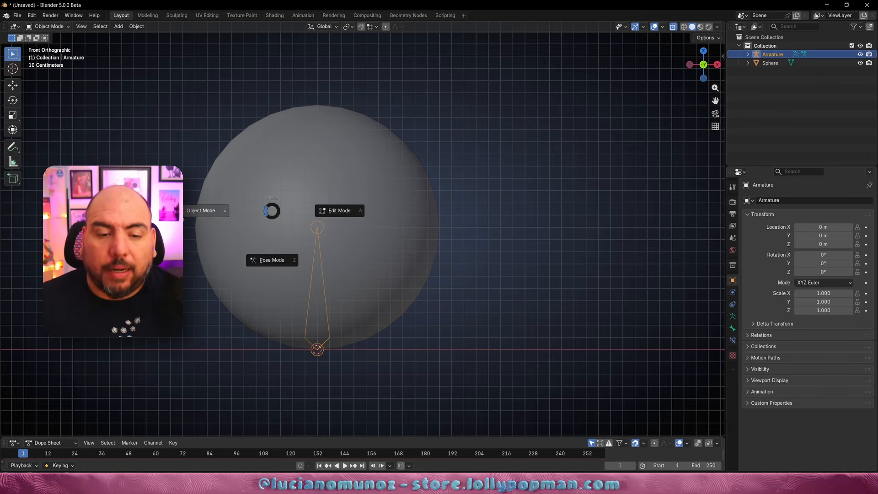
- Examine the Tab for Pie Menu option in the Keymap preferences, and close the preferences window
click(32, 15)
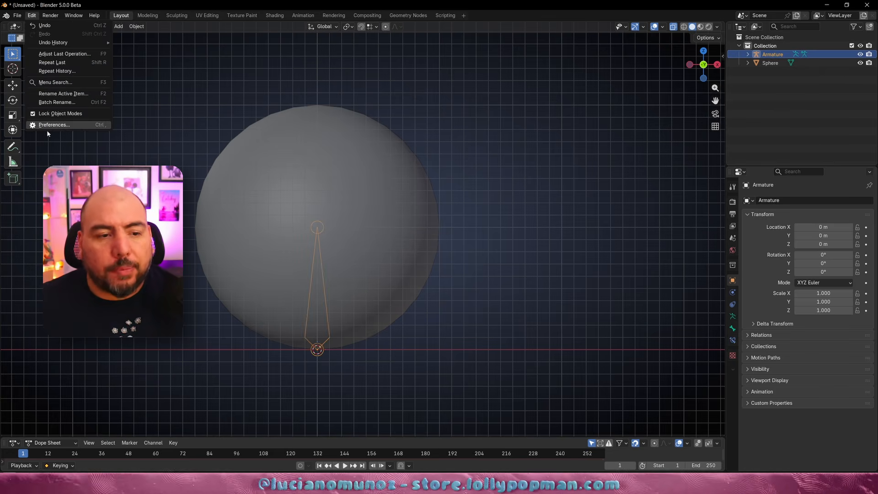
click(47, 129)
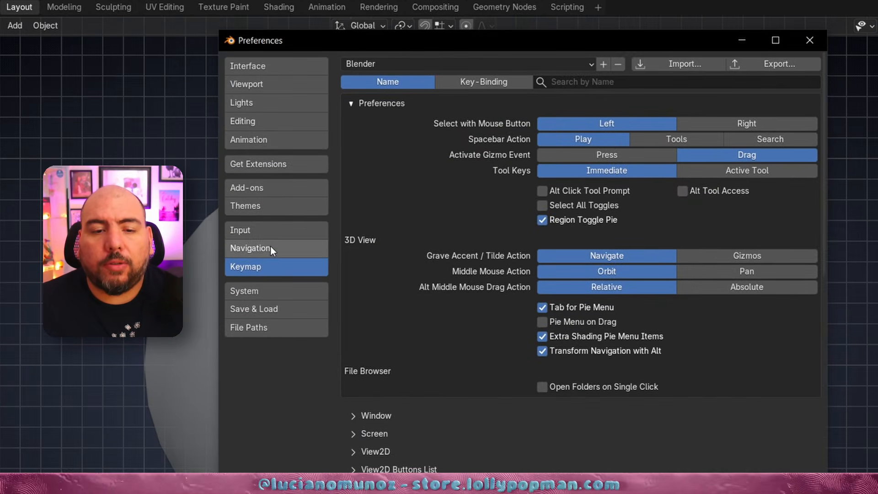
click(272, 247)
click(271, 268)
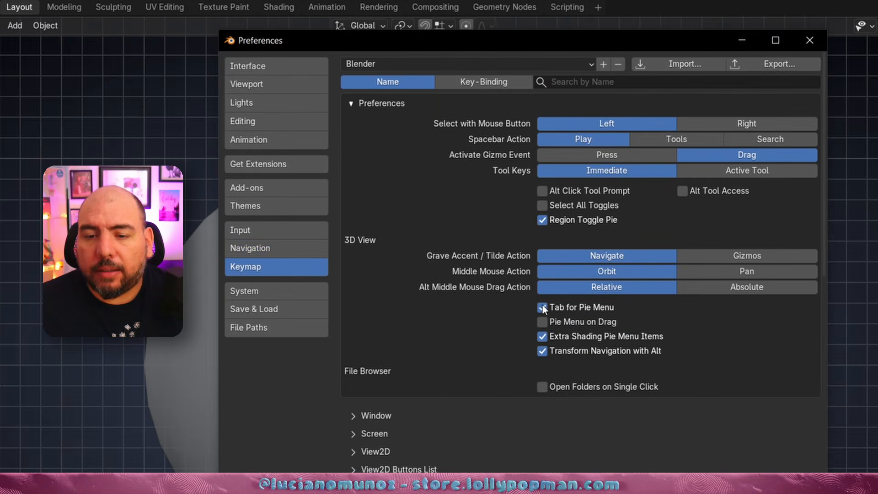
click(810, 40)
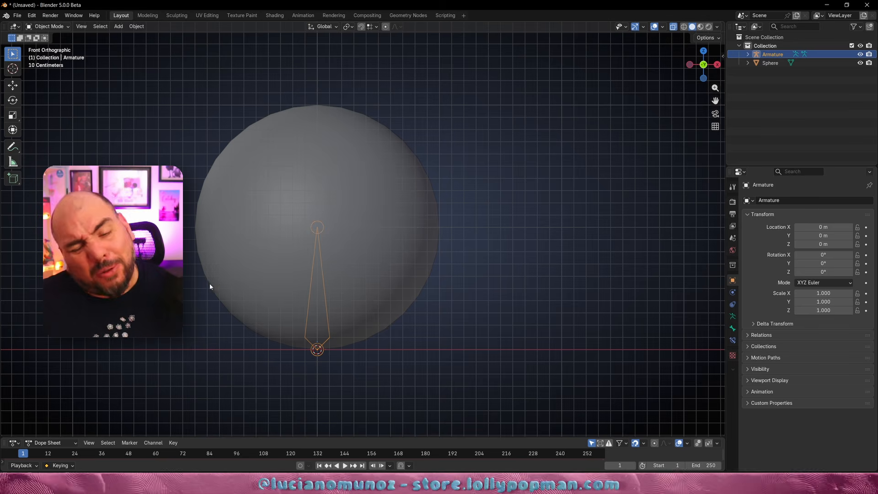
- Put the armature into Edit Mode, select the whole bone and try moving it
key(ctrl+Tab)
click(349, 287)
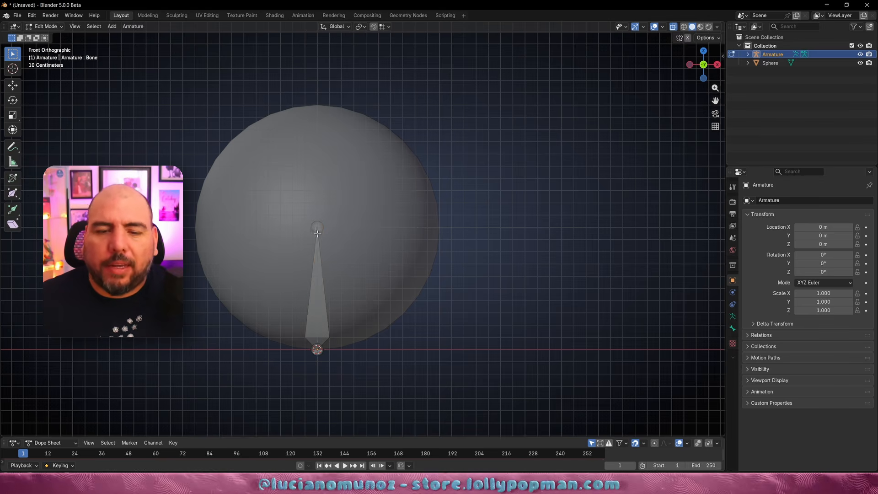
click(315, 269)
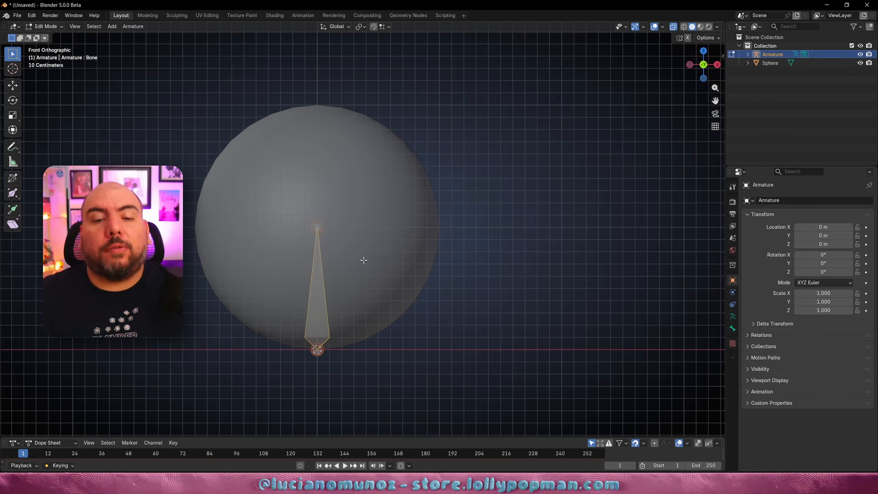
key(g)
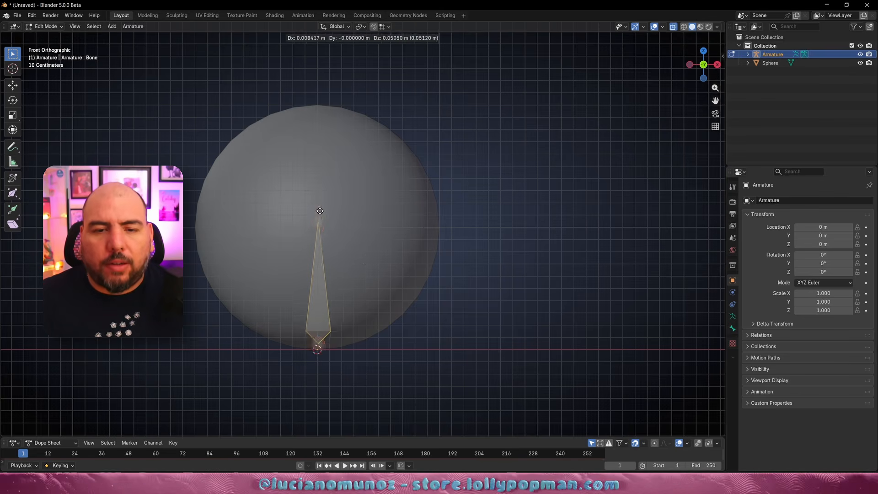
click(319, 242)
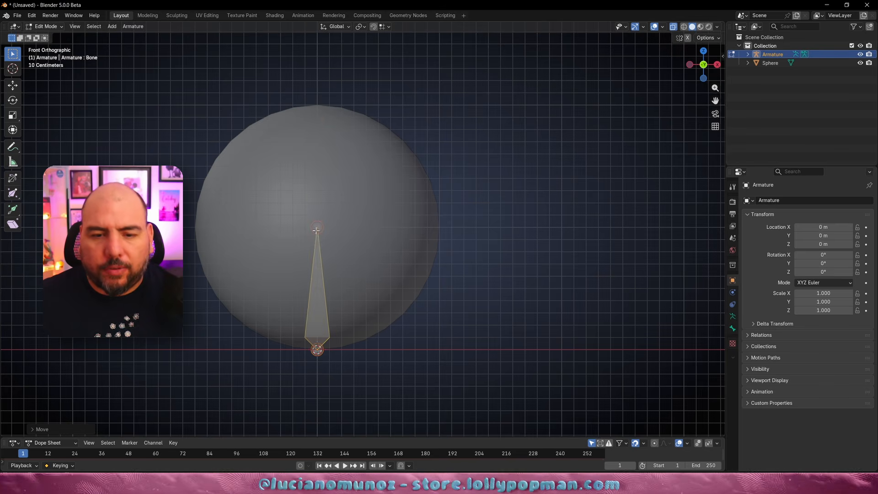
- Move the bone's tip straight up 1 m so it reaches the top of the sphere
click(319, 229)
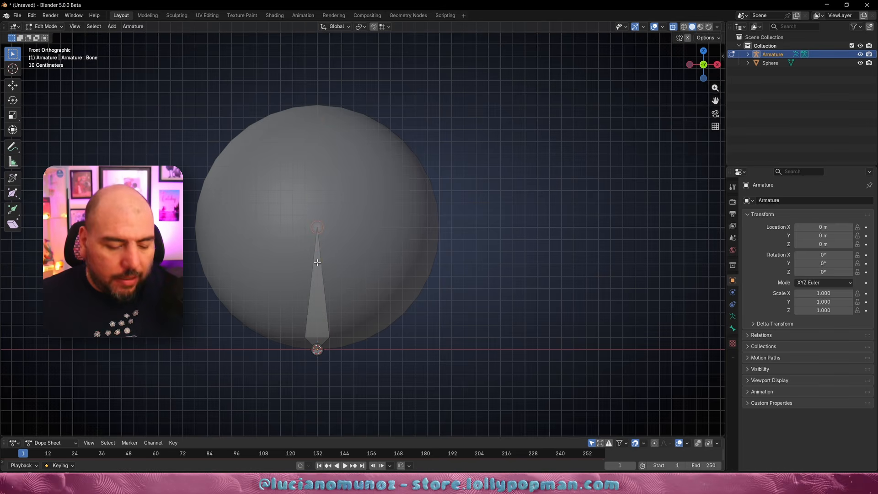
key(g)
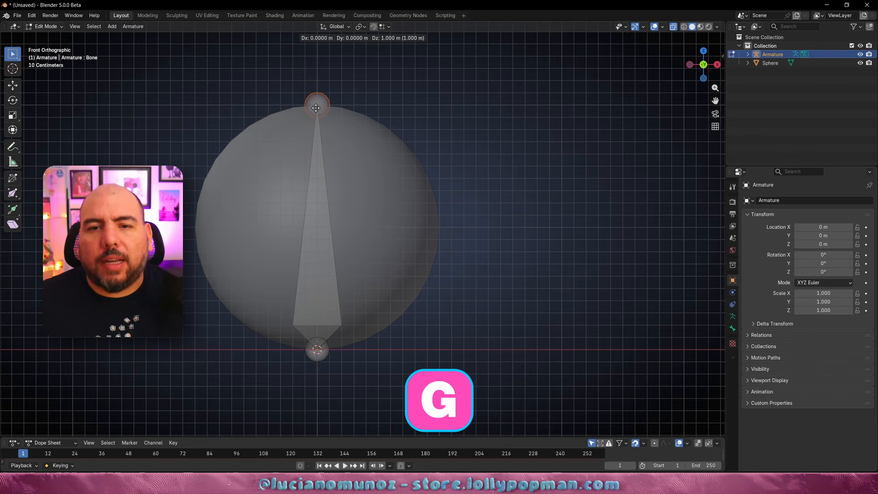
click(315, 108)
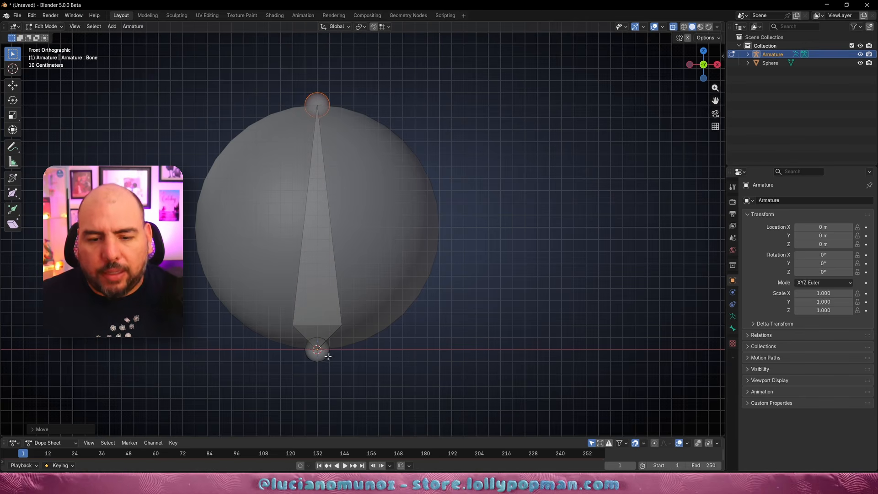
middle_drag(311, 213, 289, 231)
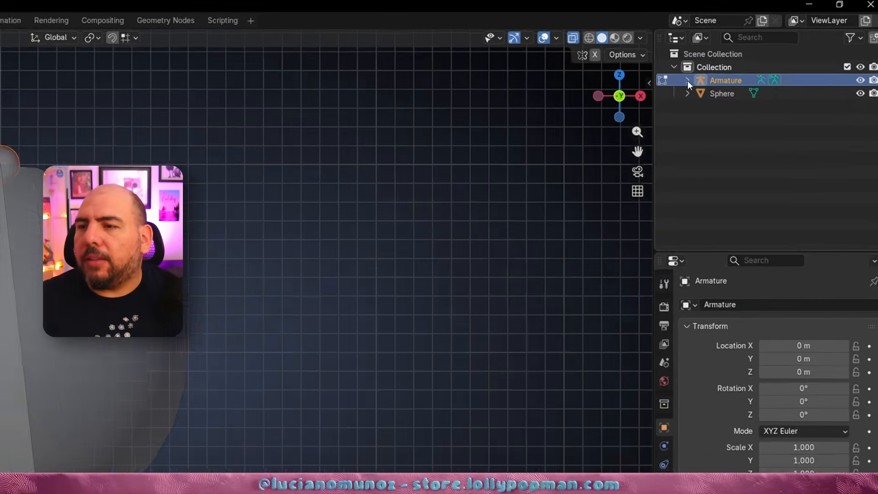
- Expand the armature's full hierarchy in the Outliner and select its Bone entry
shift+click(747, 54)
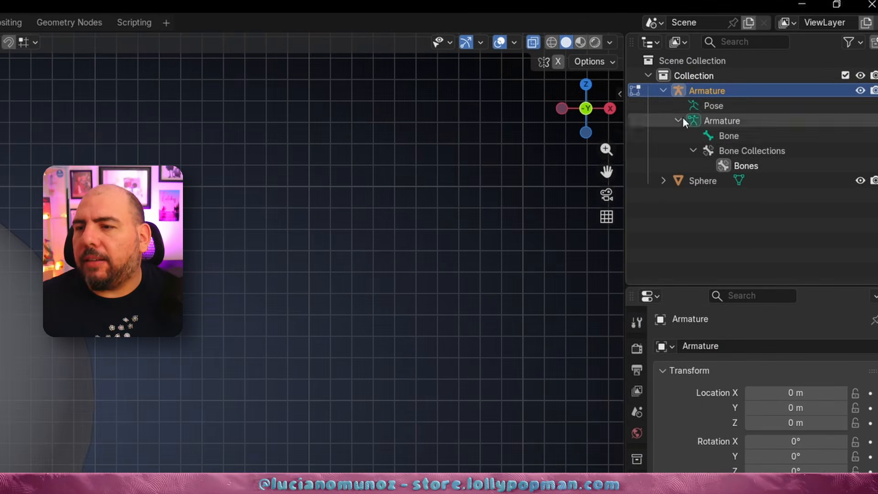
click(730, 136)
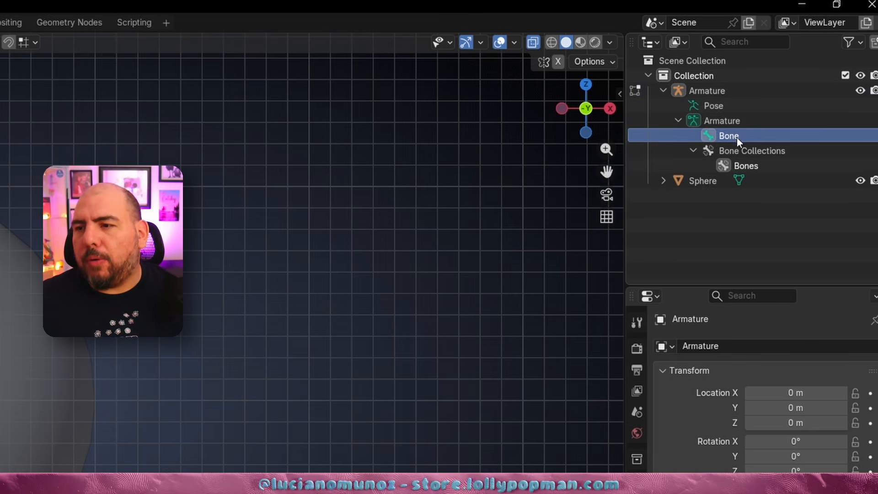
scroll(312, 263, down, 2)
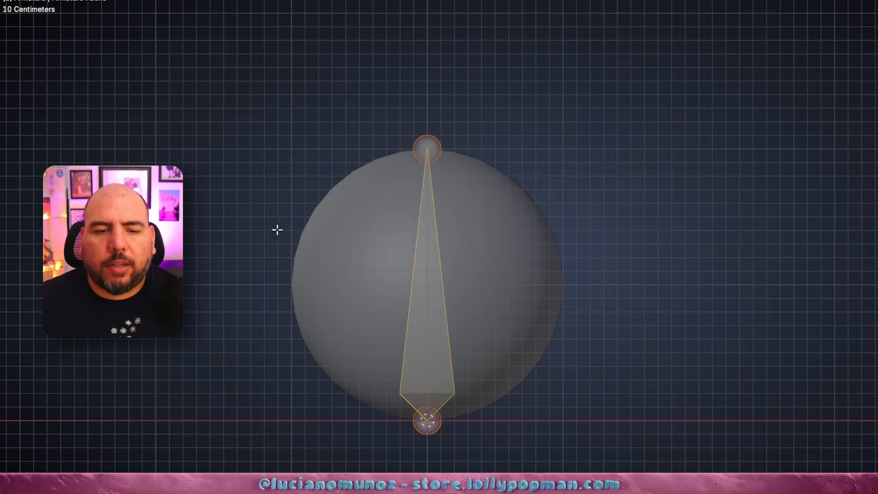
- Annotate a curved double-headed rotation arrow on each side of the sphere
mouse_move(273, 238)
mouse_down()
mouse_move(267, 303)
mouse_move(274, 352)
mouse_move(283, 336)
mouse_up()
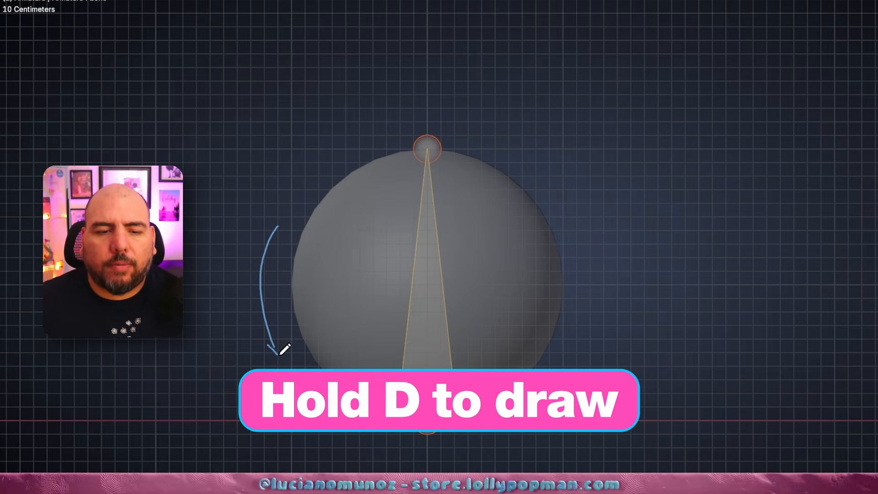
drag(273, 223, 286, 228)
drag(578, 229, 576, 322)
drag(578, 222, 582, 225)
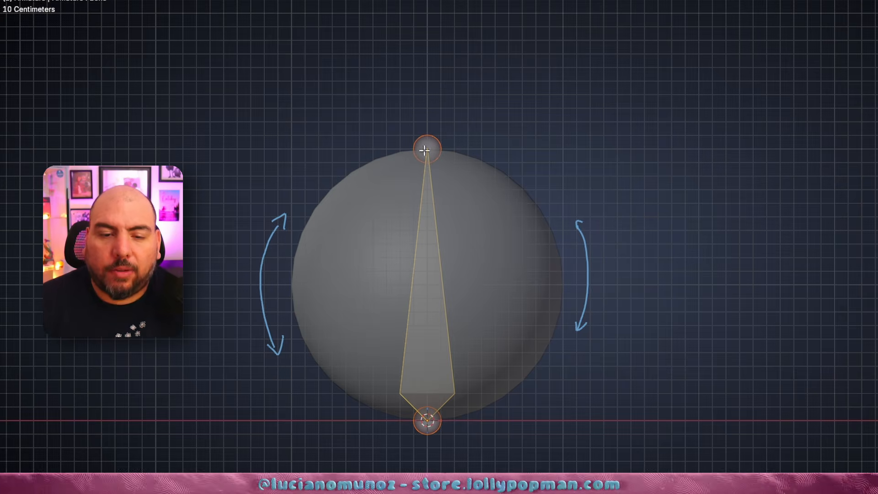
- Annotate a half-circle control with a cross mark at the bone's tip and another at its base
drag(412, 146, 406, 144)
mouse_move(418, 116)
mouse_down()
mouse_move(453, 129)
mouse_move(432, 146)
mouse_up()
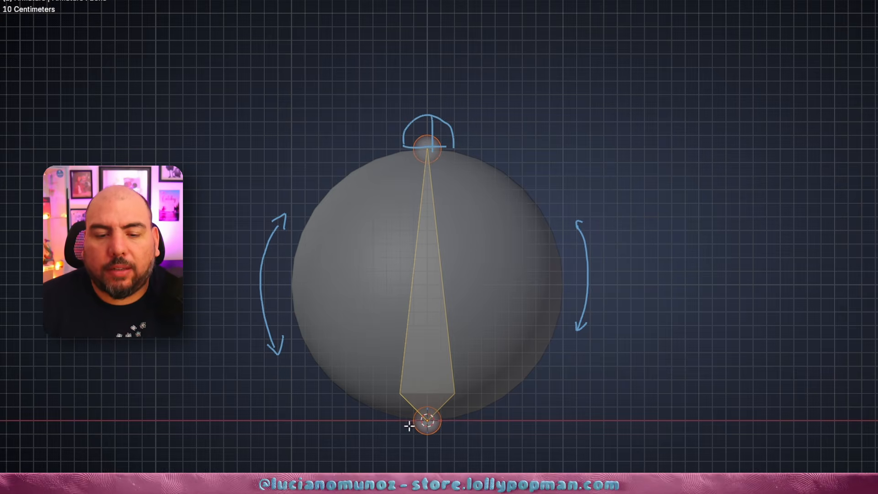
drag(413, 418, 451, 418)
drag(432, 420, 432, 446)
mouse_move(441, 343)
shift+middle_down()
mouse_move(439, 290)
mouse_move(435, 326)
shift+middle_up()
drag(524, 70, 470, 113)
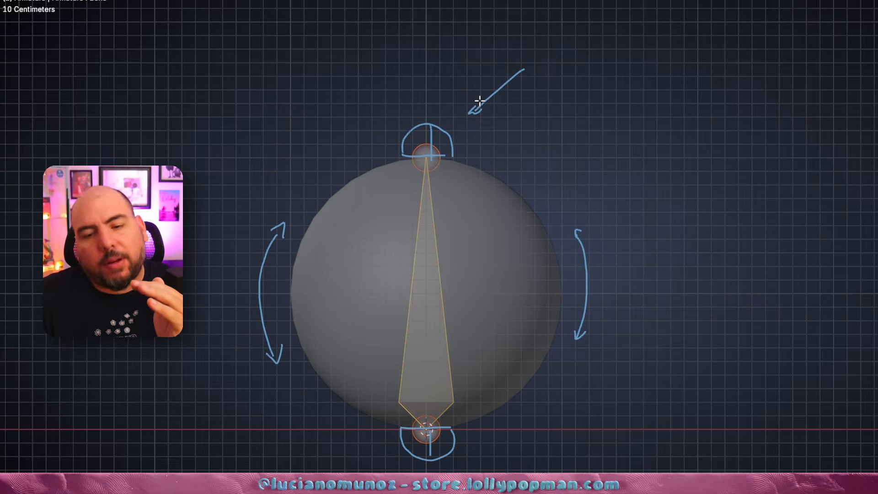
mouse_move(483, 95)
mouse_down()
mouse_move(480, 112)
mouse_move(524, 70)
mouse_up()
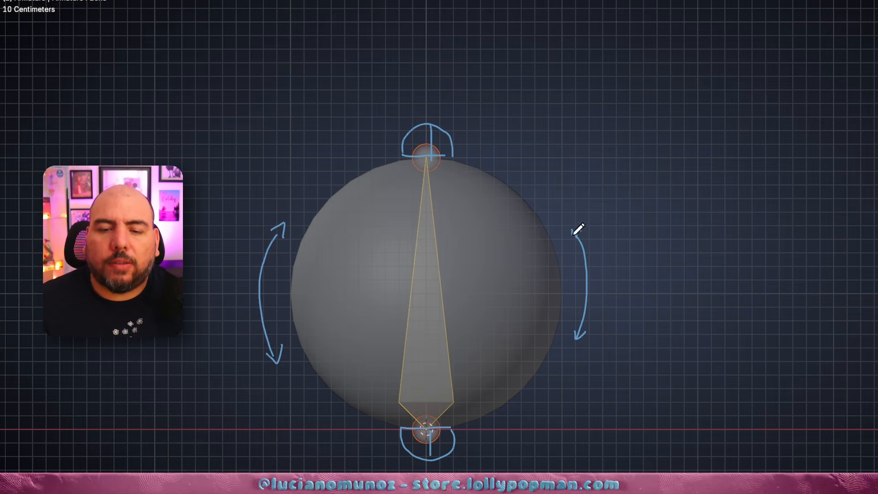
- Complete the right rotation arrow's head and annotate a horizontal loop around the sphere's middle with a dot at its centre
drag(573, 233, 586, 230)
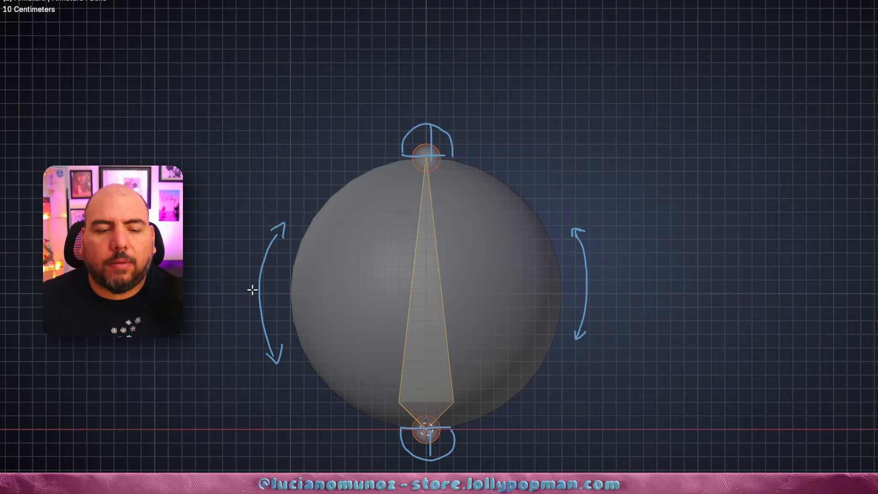
mouse_move(250, 289)
mouse_down()
mouse_move(233, 297)
mouse_move(507, 300)
mouse_move(605, 279)
mouse_move(588, 284)
mouse_up()
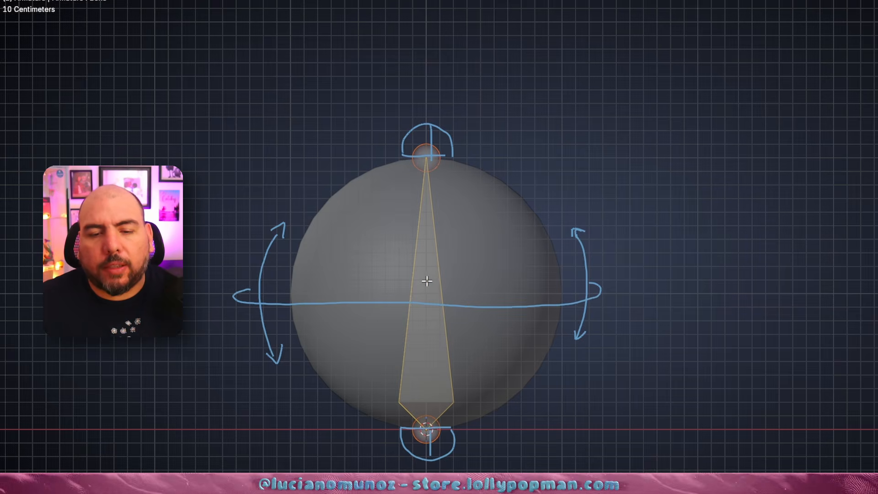
click(423, 295)
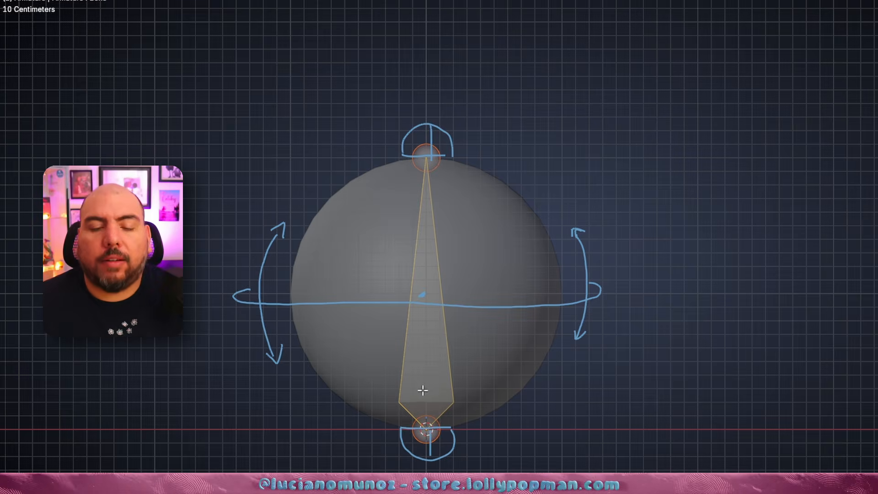
- Annotate two long, roughly horizontal control lines at ground level beneath the sphere
mouse_move(422, 390)
middle_down()
mouse_move(413, 304)
mouse_move(478, 318)
mouse_move(422, 323)
mouse_move(435, 316)
mouse_move(416, 290)
mouse_move(449, 386)
middle_up()
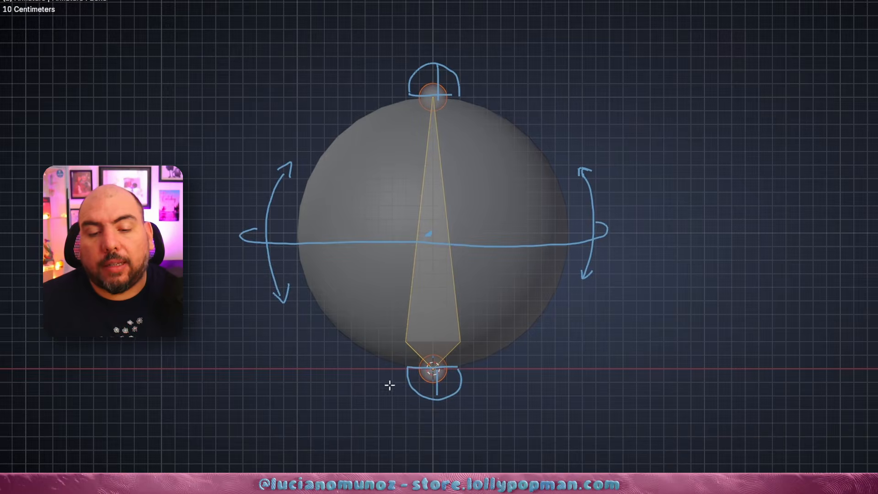
drag(298, 371, 577, 362)
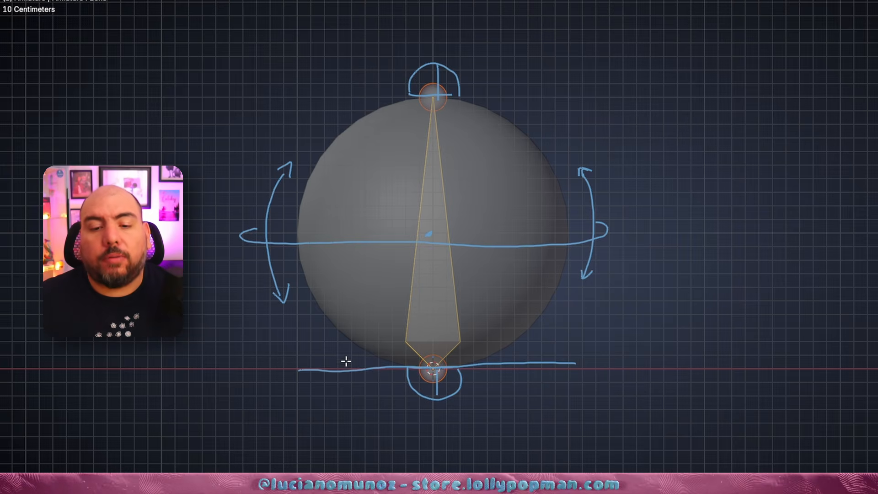
middle_drag(346, 362, 306, 401)
key(KP_1)
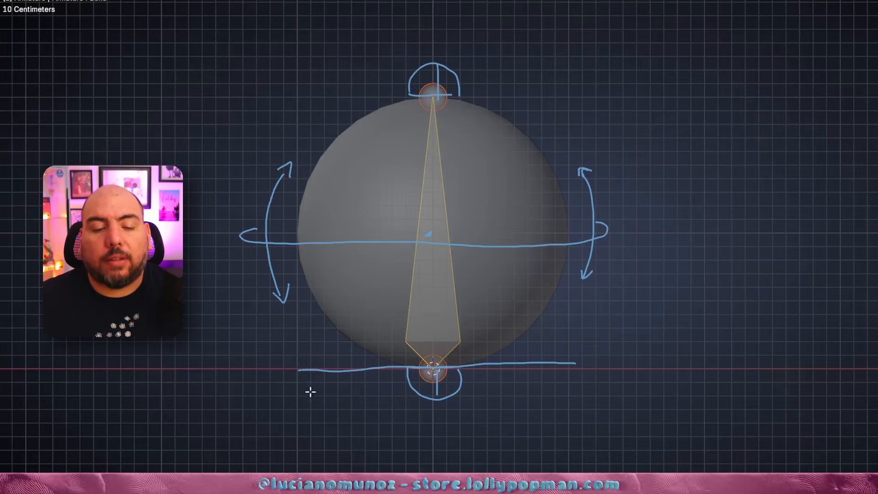
mouse_move(286, 377)
mouse_down()
mouse_move(337, 368)
mouse_move(596, 372)
mouse_move(617, 395)
mouse_up()
- Label the two ground-level control lines "god" and "Master" with annotation handwriting
drag(638, 361, 652, 338)
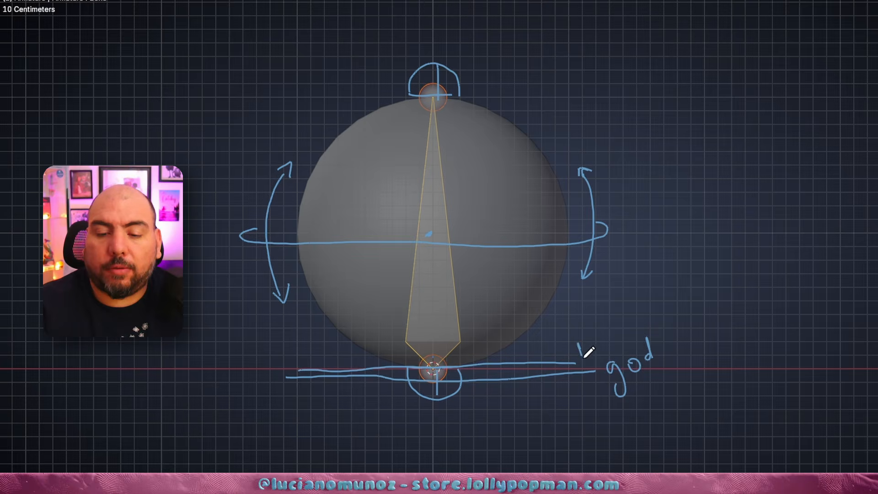
drag(584, 357, 631, 327)
drag(637, 320, 633, 327)
- Annotate arrows and the labels "COG" for the middle loop and "Rot" for the right rotation arrow
drag(608, 235, 679, 250)
drag(699, 227, 755, 231)
drag(636, 143, 614, 179)
drag(647, 137, 662, 133)
drag(666, 122, 666, 123)
drag(683, 106, 678, 133)
drag(671, 118, 693, 104)
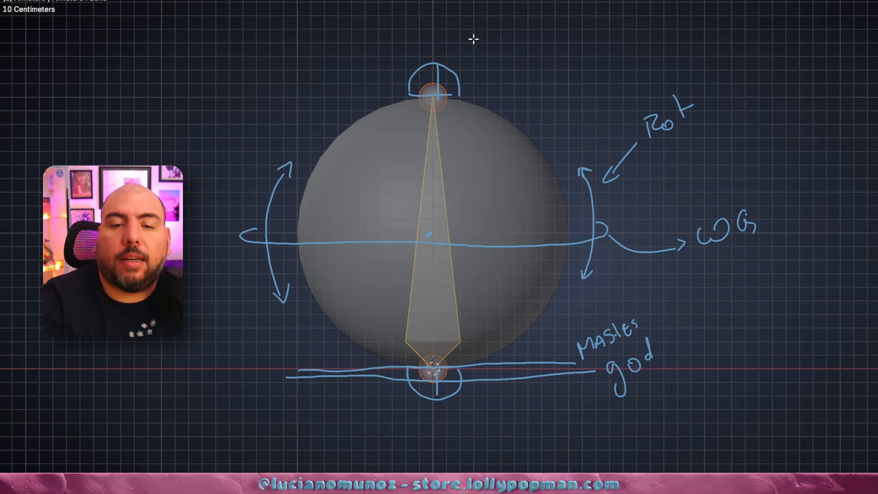
- Annotate an arrow to the upper half-circle control and label it "SS Top"
drag(493, 30, 458, 66)
mouse_move(516, 7)
mouse_down()
mouse_move(503, 30)
mouse_move(525, 31)
mouse_up()
mouse_move(570, 1)
mouse_down()
mouse_move(562, 6)
mouse_move(566, 26)
mouse_up()
mouse_move(583, 9)
mouse_down()
mouse_move(581, 19)
mouse_move(600, 6)
mouse_up()
drag(600, 5, 602, 15)
- Annotate the label "SS Bot" below the lower half-circle control
mouse_move(468, 425)
mouse_down()
mouse_move(490, 449)
mouse_move(525, 446)
mouse_up()
drag(522, 430, 534, 451)
drag(553, 433, 554, 436)
drag(563, 417, 566, 442)
drag(557, 435, 580, 429)
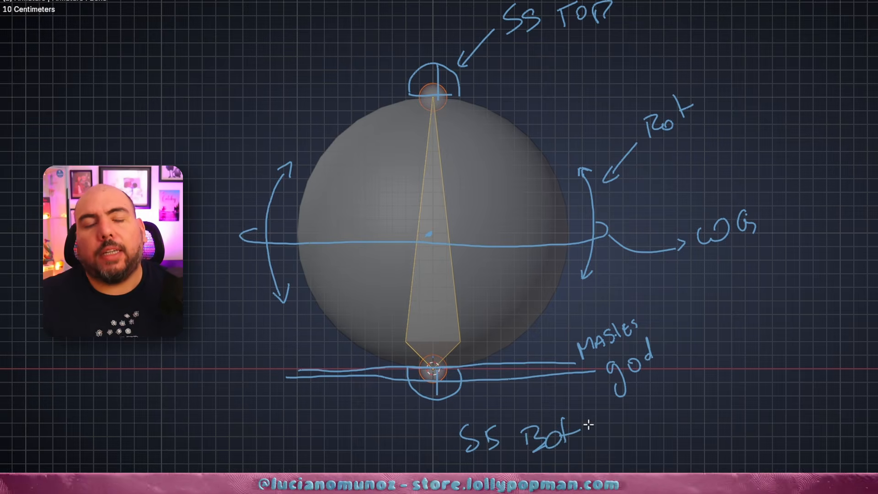
shift+middle_drag(576, 345, 568, 369)
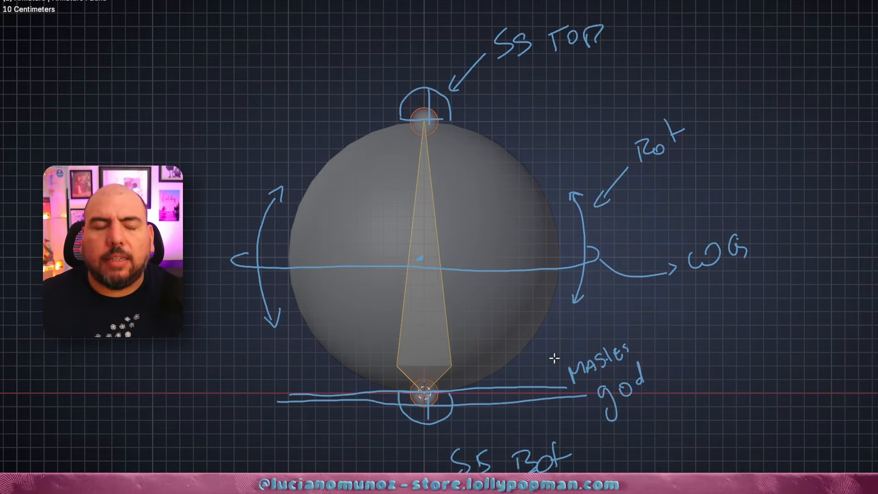
- Switch the armature from Edit Mode to Object Mode
key(Tab)
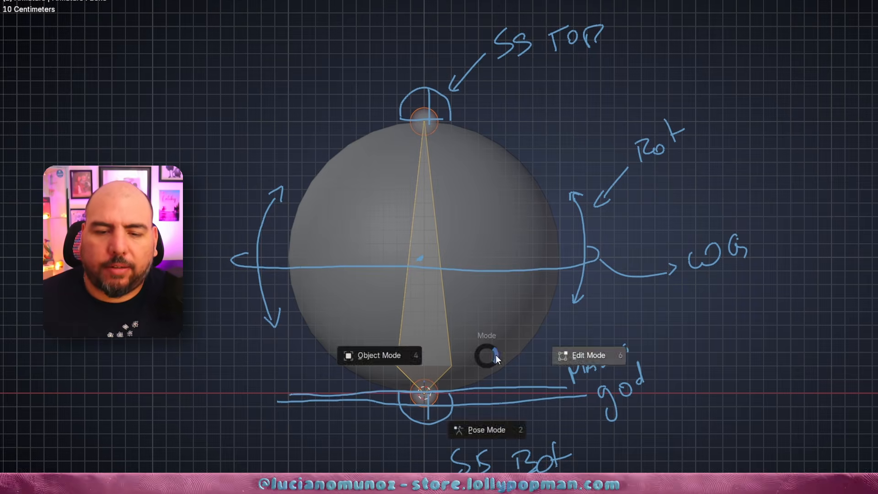
click(590, 355)
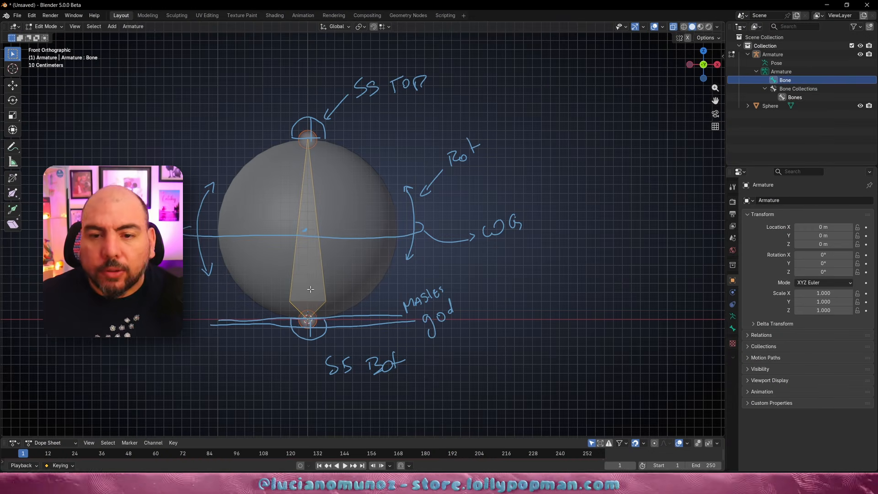
key(Tab)
click(245, 250)
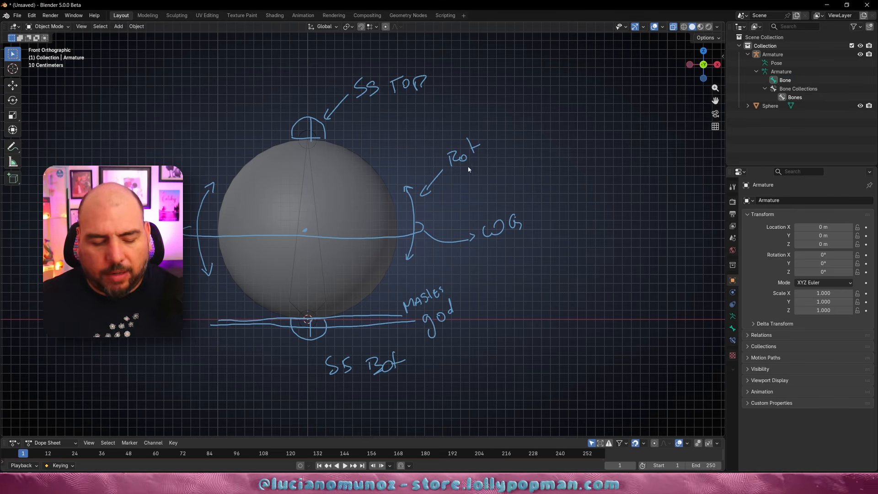
- Show the viewport sidebar and display its View settings
key(n)
click(532, 182)
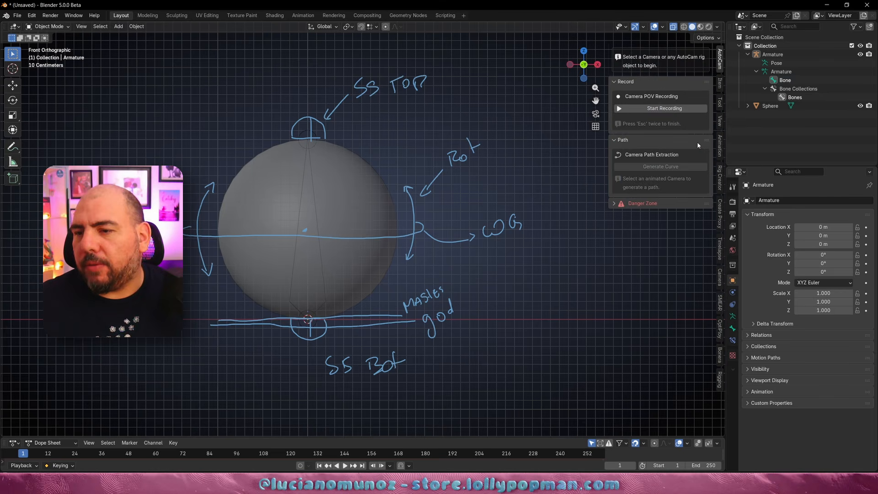
click(720, 120)
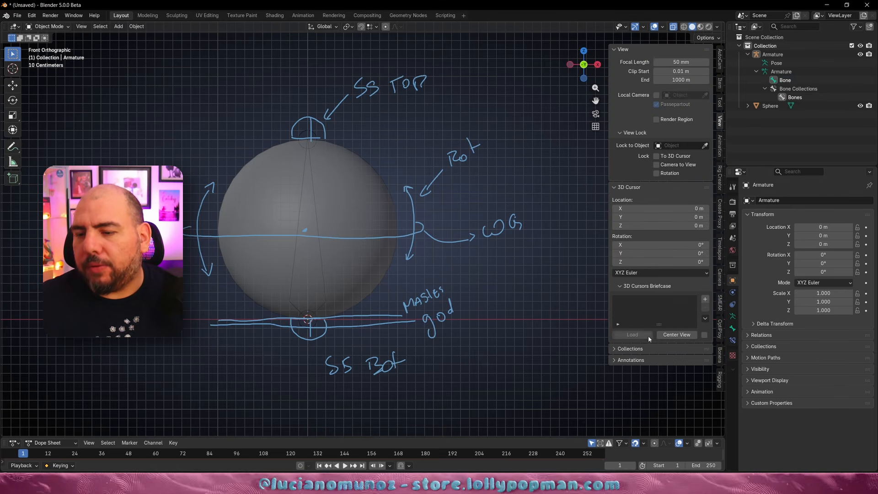
- Examine the Region Toggle Pie option in the Keymap preferences, and close the preferences window
key(n)
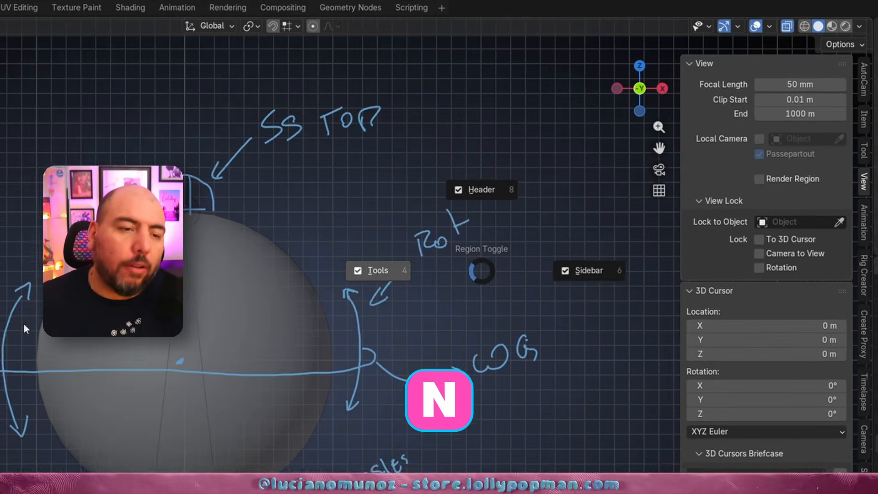
key(Escape)
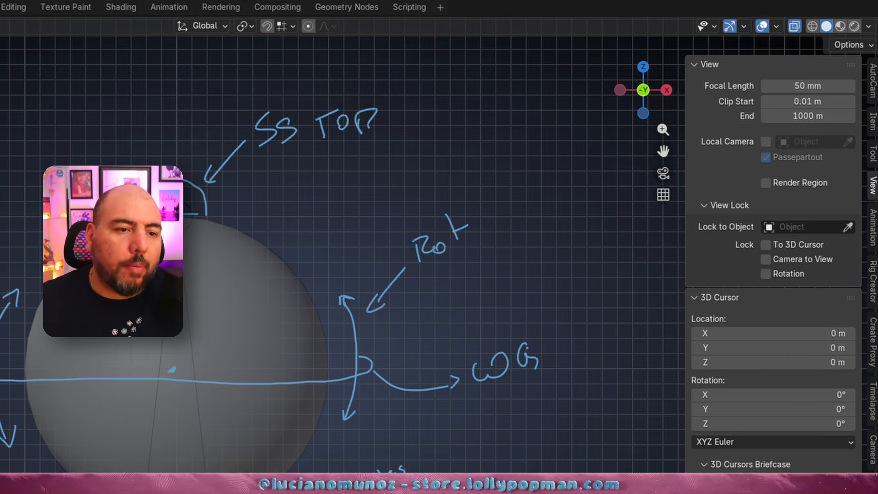
key(ctrl+comma)
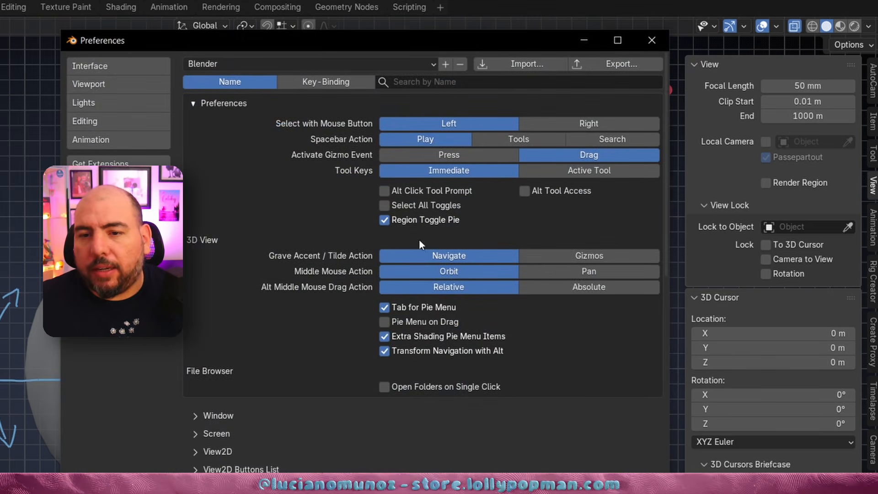
click(652, 41)
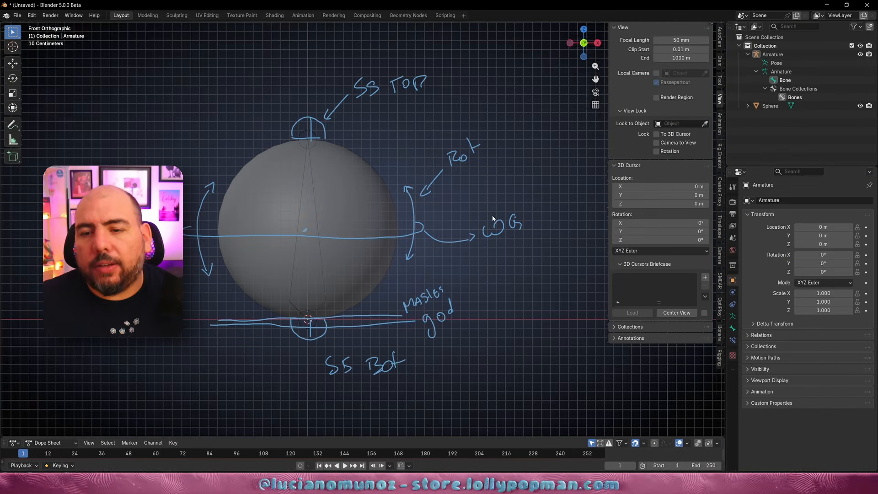
- Toggle the viewport header and sidebar off and back on
key(ctrl+grave)
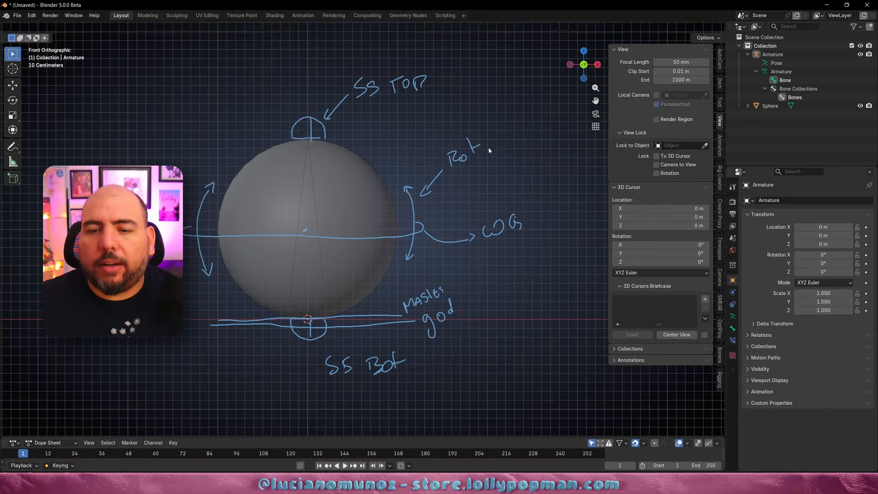
key(ctrl+grave)
click(503, 212)
key(n)
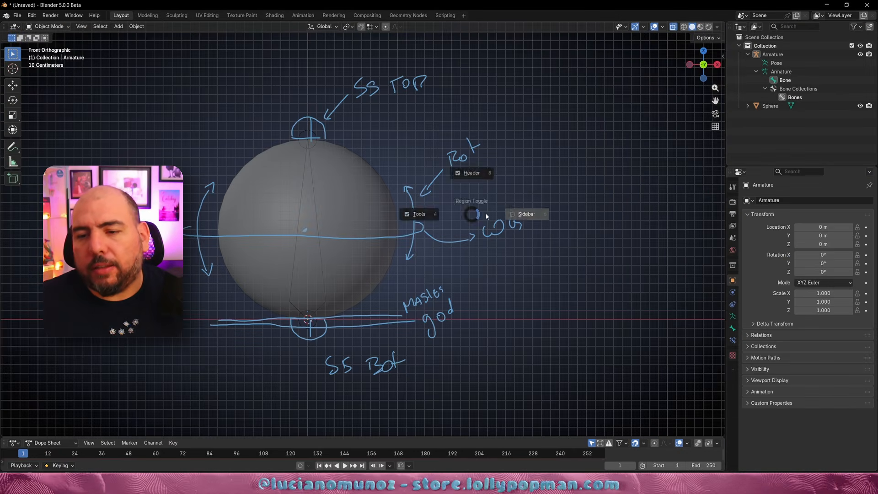
click(529, 212)
- Make the timeline area slightly taller and collapse the sidebar's 3D Cursor section
drag(497, 439, 472, 424)
key(ctrl+grave)
key(Escape)
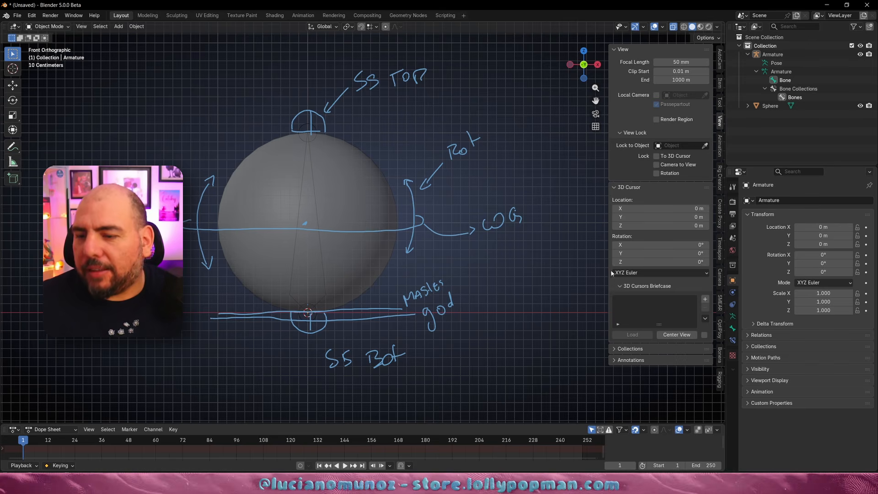
key(a)
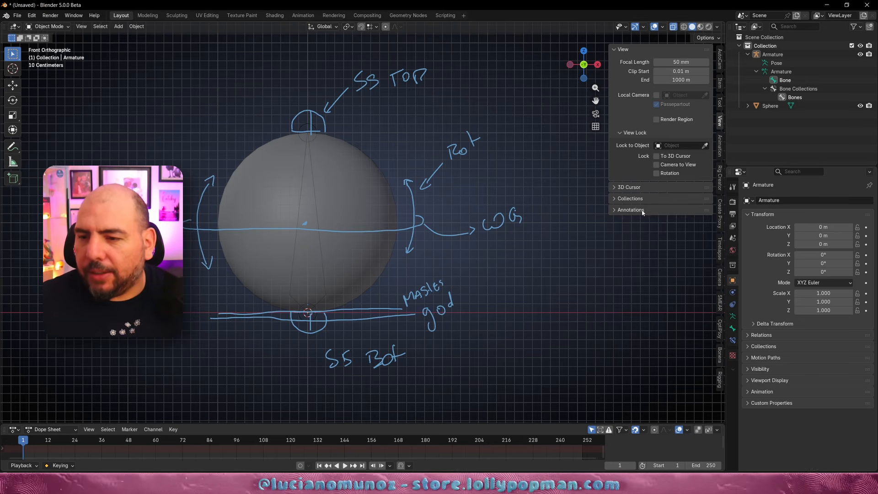
- Expand the sidebar's Annotations section and collapse its View and 3D Cursor sections
click(630, 210)
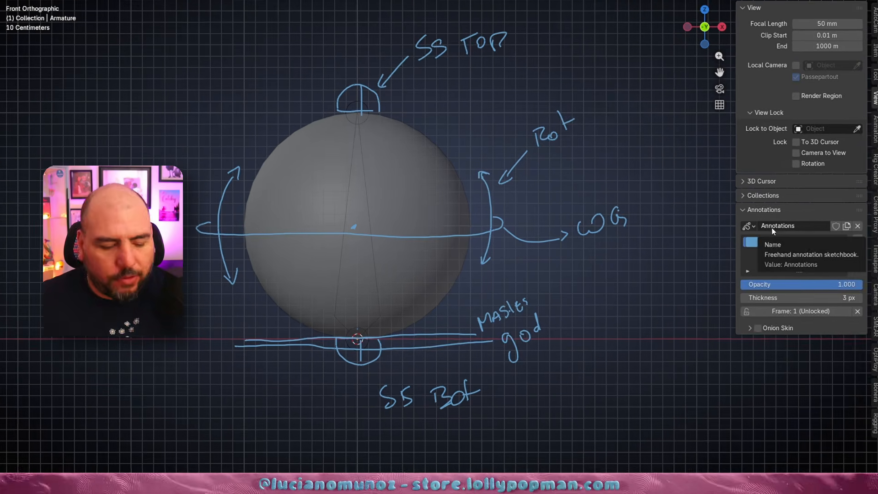
click(639, 186)
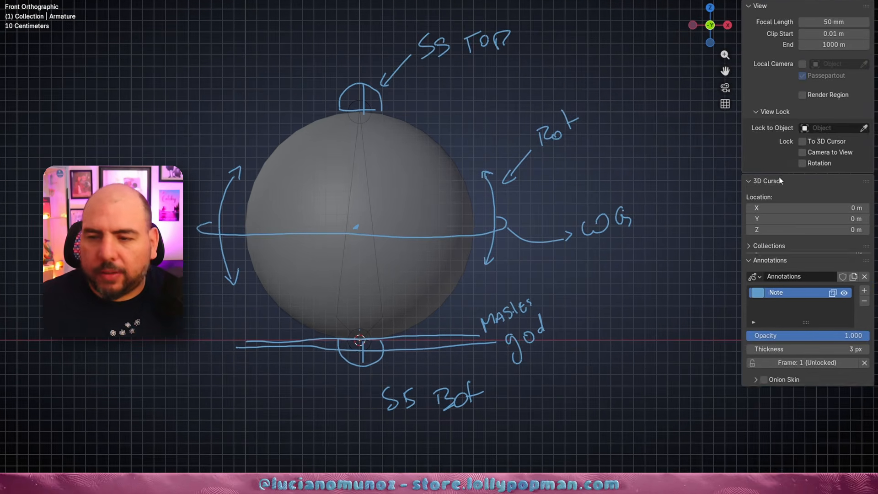
click(759, 6)
click(768, 21)
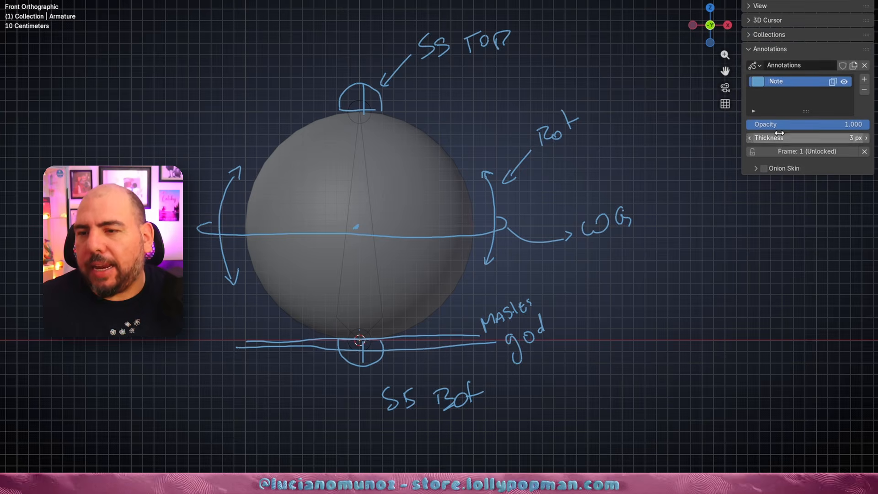
- Hide the Note annotation layer containing the control sketch
key(a)
click(844, 82)
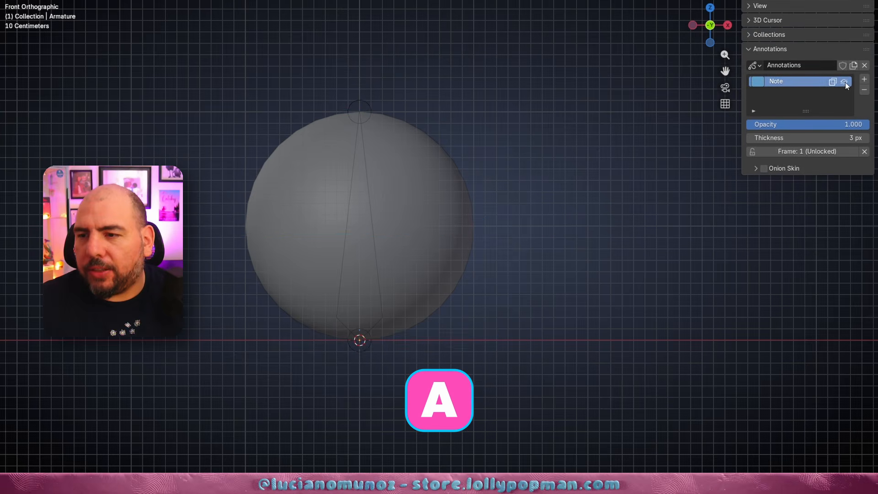
click(844, 82)
click(844, 82)
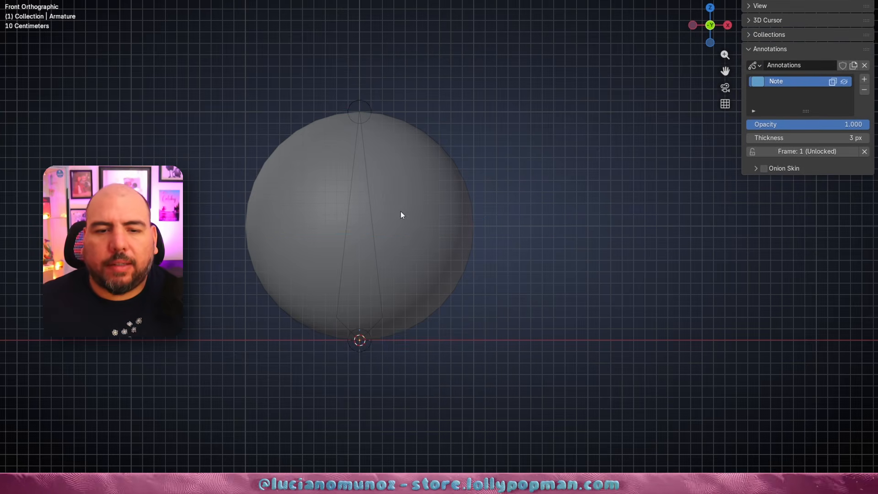
- Select the armature and switch it to Edit Mode
click(358, 106)
key(ctrl+Tab)
click(448, 176)
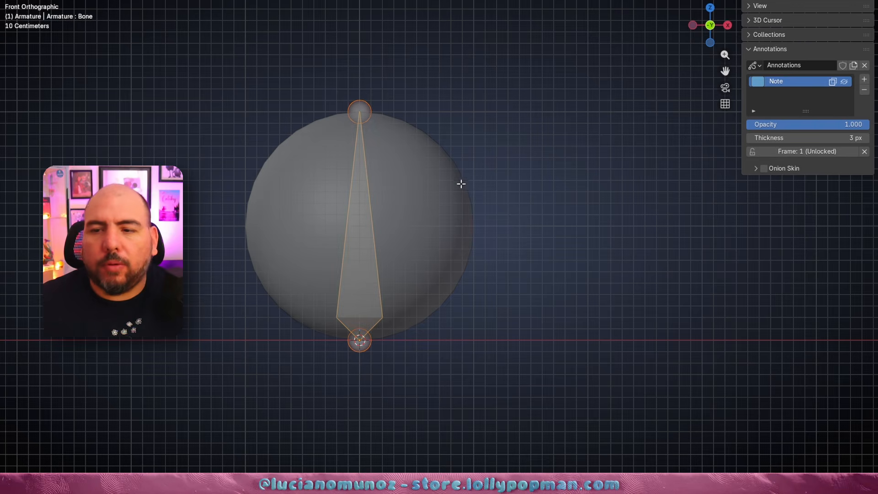
- Extrude a short bone about 0.6 m straight up from the top tip of the main bone
click(379, 207)
click(359, 132)
shift+middle_drag(367, 154, 368, 220)
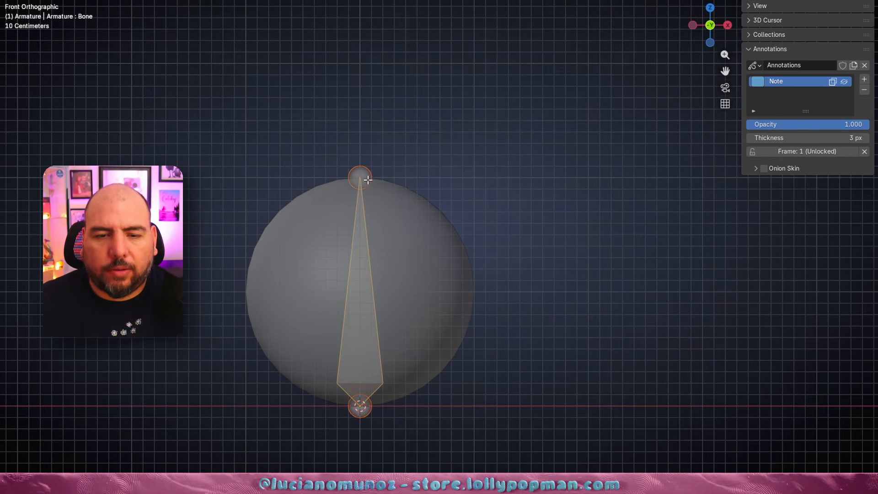
click(367, 183)
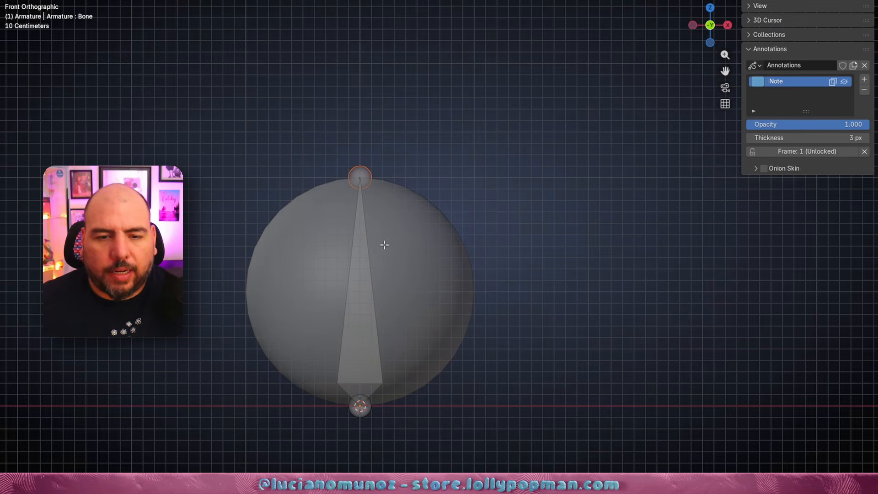
shift+click(371, 419)
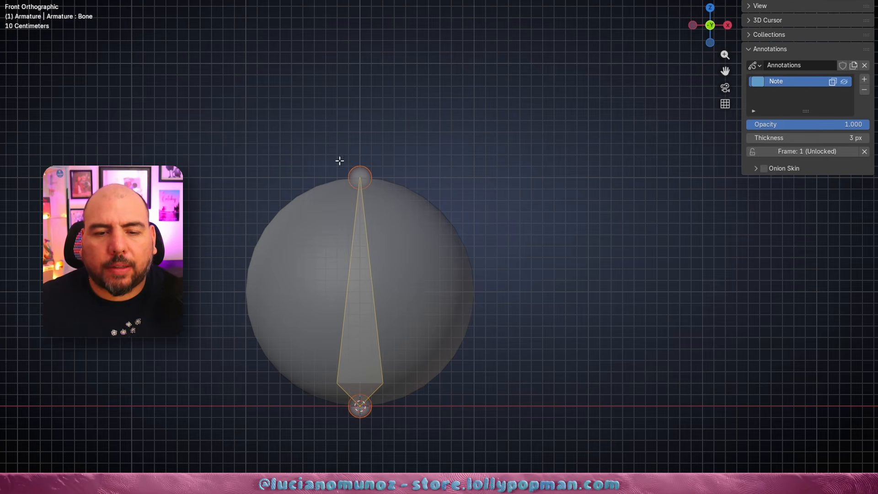
key(e)
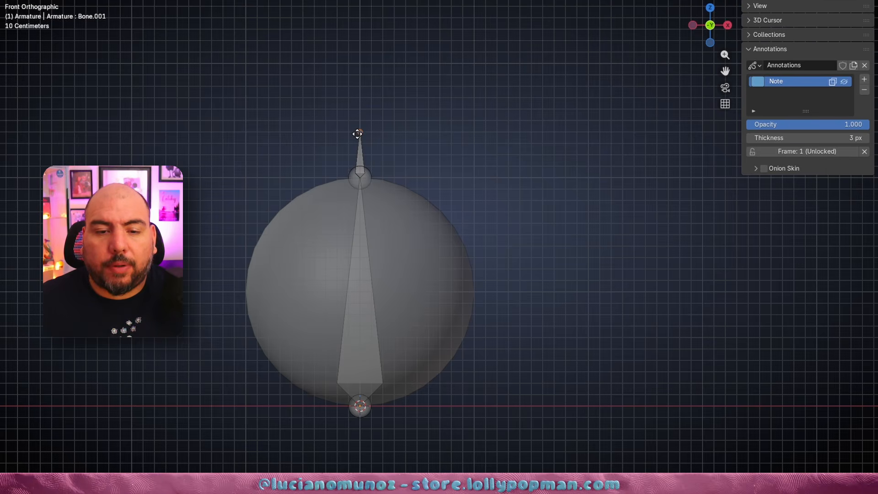
click(359, 108)
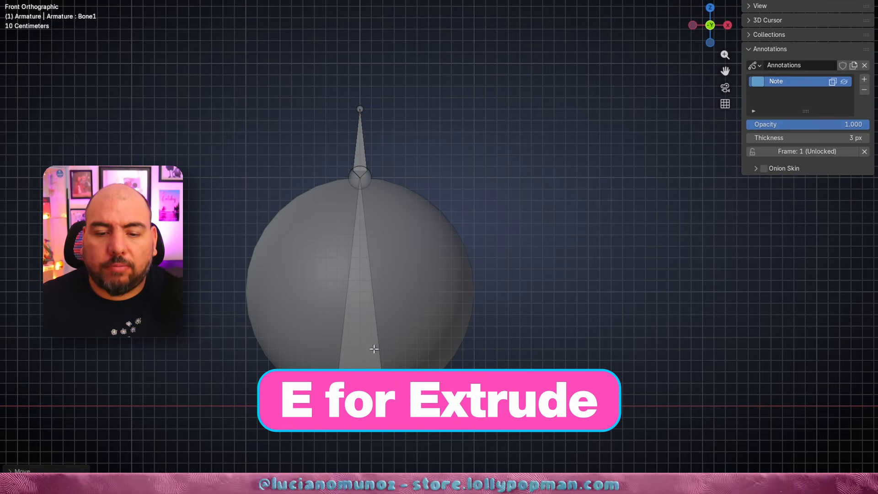
- Extrude a second short bone about 0.6 m straight up from the root of the main bone
key(g)
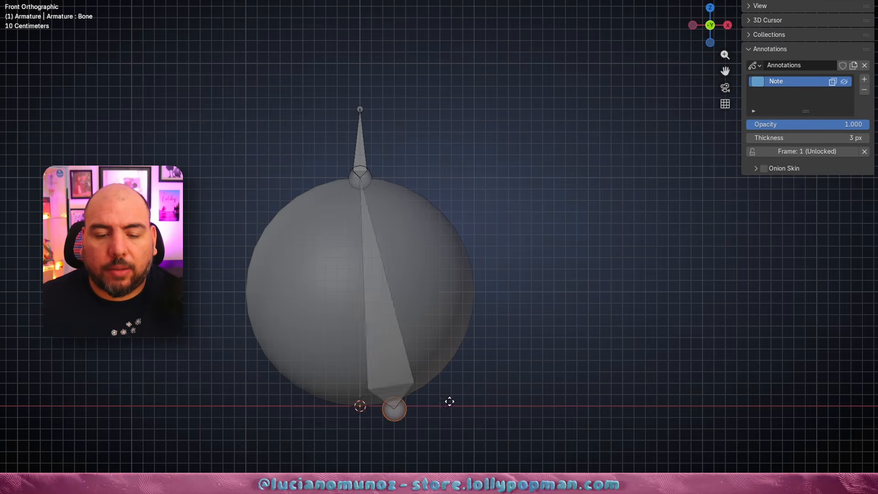
right_click(413, 413)
key(e)
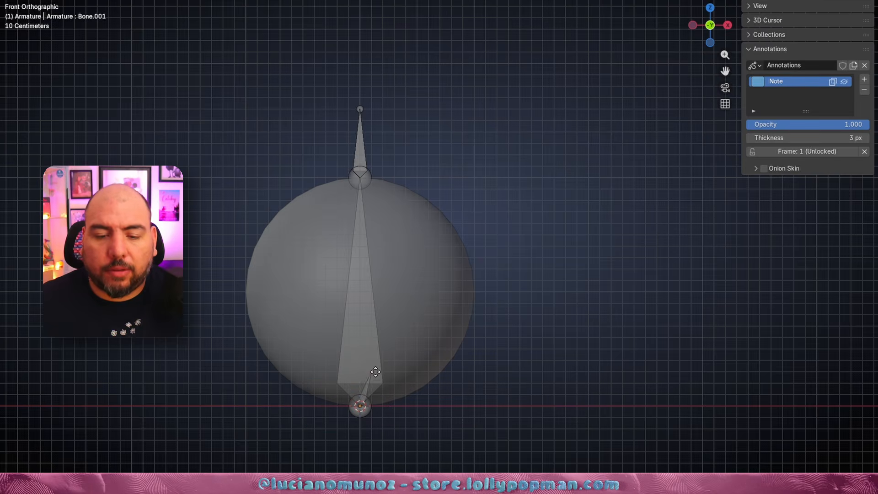
click(360, 338)
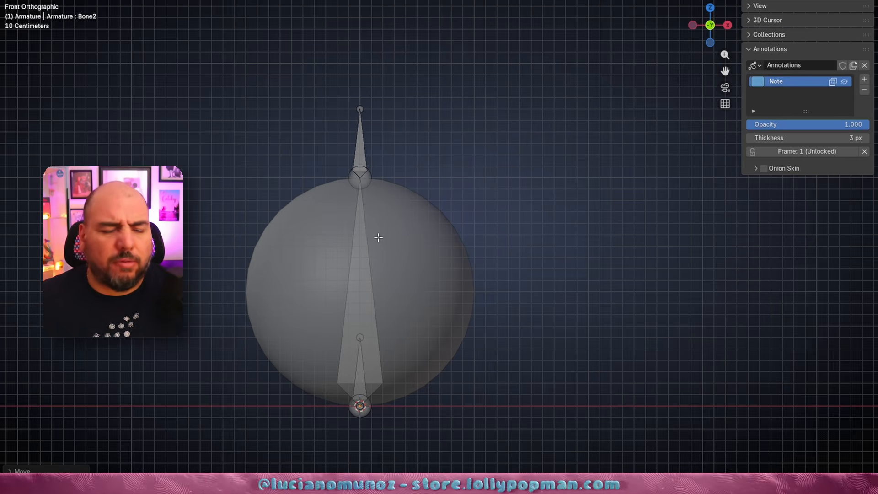
- Add a second annotation layer, colour it green (#5CC730), and keep the original Note layer hidden
shift+middle_drag(386, 257, 383, 220)
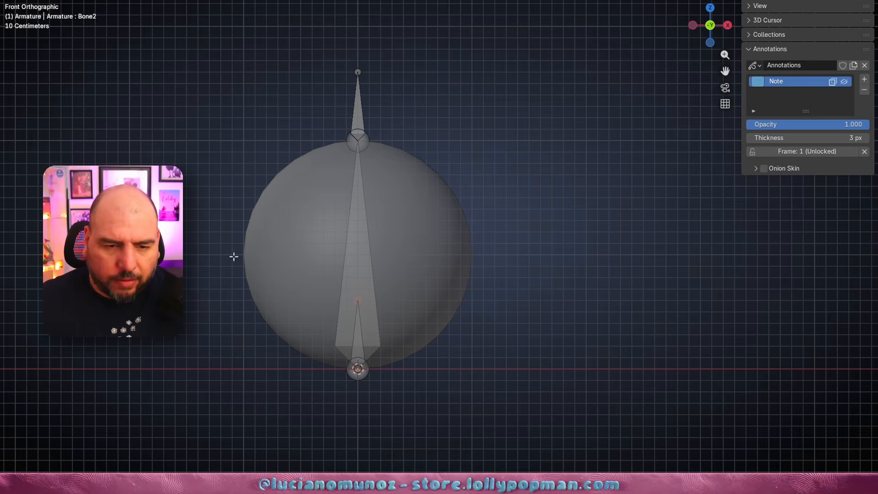
click(844, 81)
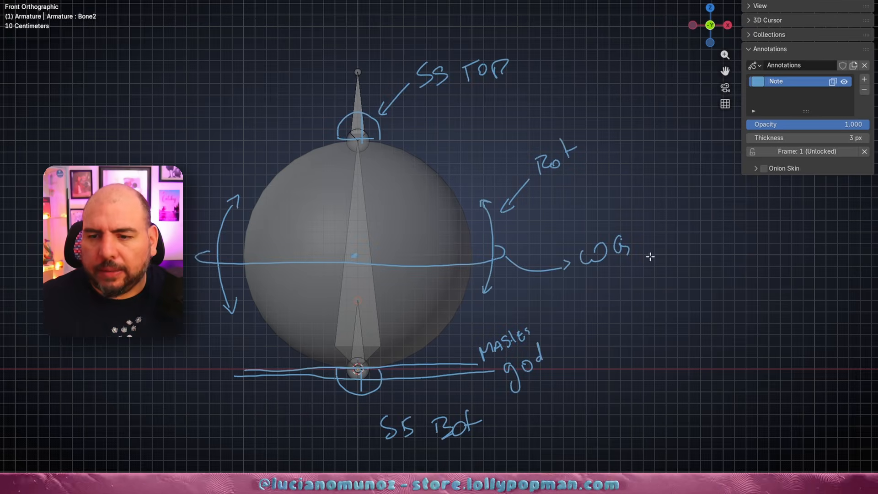
click(865, 79)
click(843, 90)
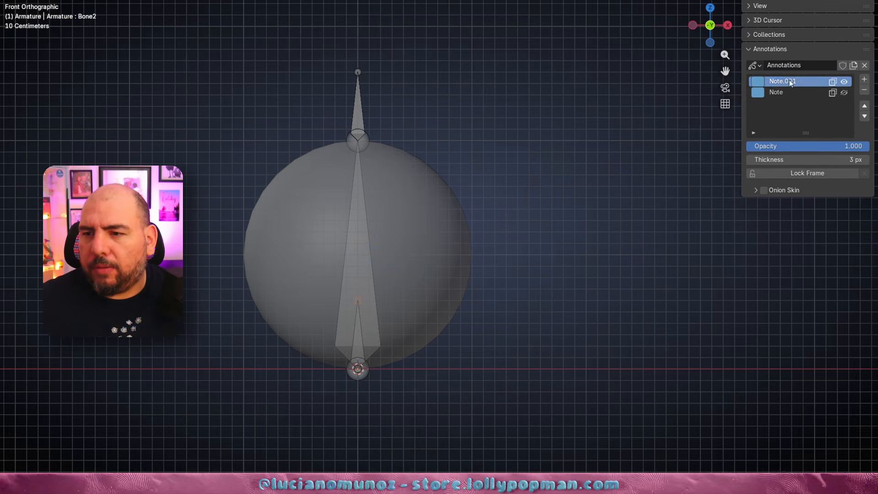
click(757, 80)
click(767, 128)
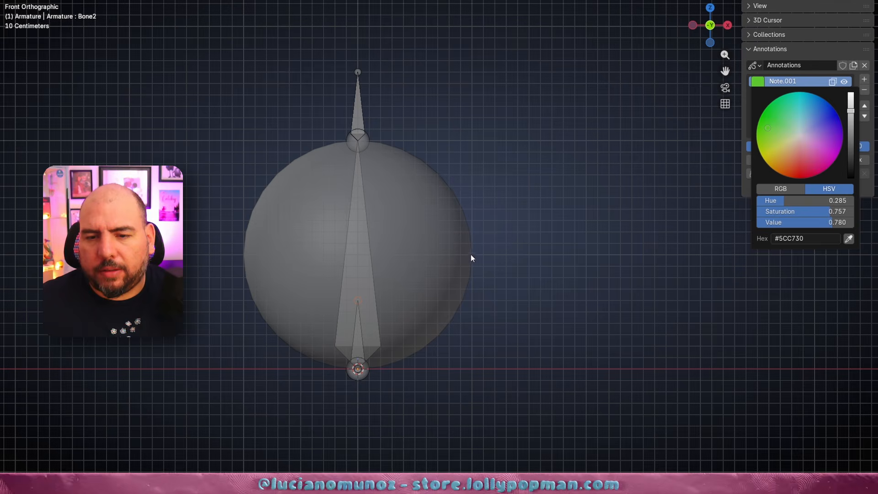
- Mark the sphere's half and quarter heights in green and shorten both small bones to about a quarter of the sphere's height
drag(473, 255, 496, 252)
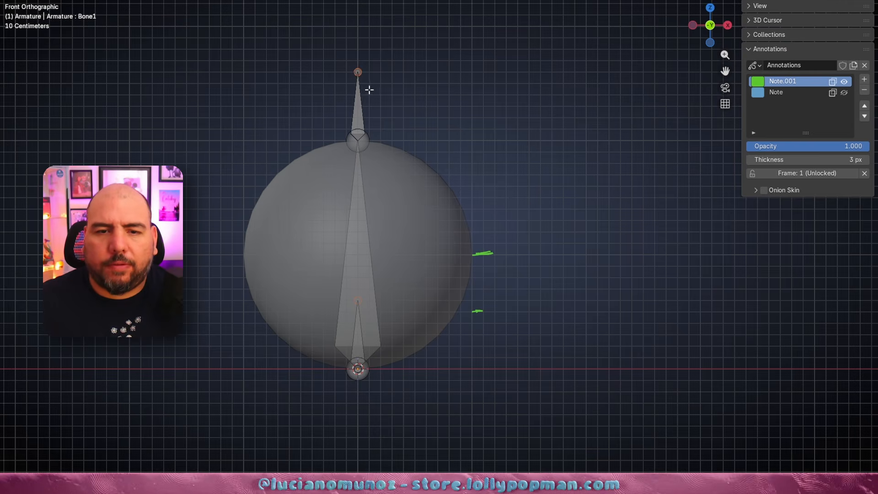
key(g)
click(360, 194)
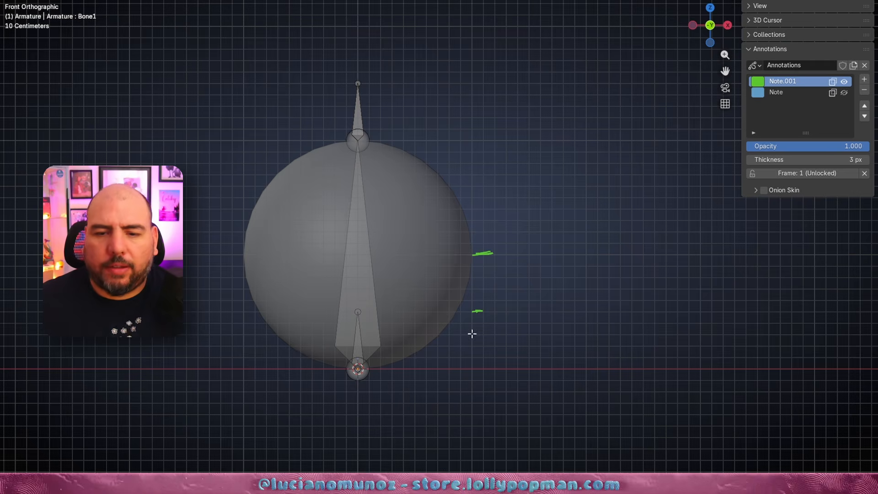
- Remove the green guide marks beside the sphere and undo the trial line drawn from its mid-height
key(ctrl+z)
key(ctrl+z)
drag(490, 251, 603, 241)
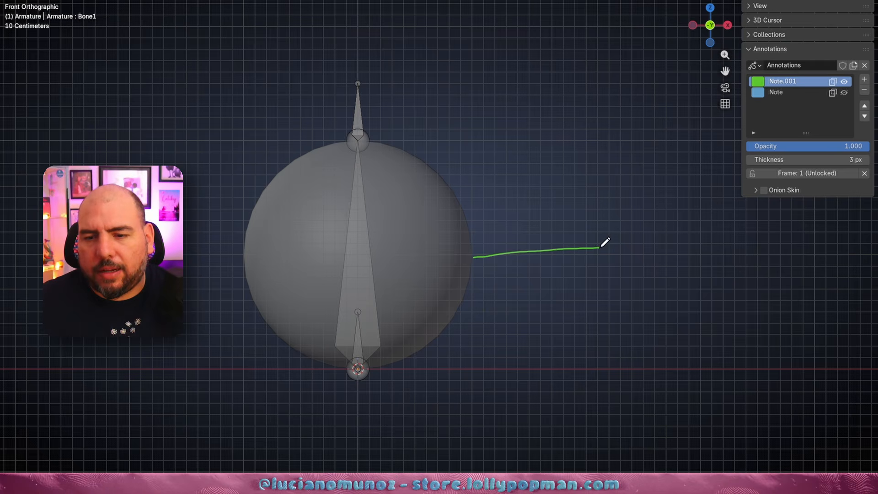
key(ctrl+z)
- Test-move the short bottom bone and the short top bone against the main bone, cancelling each move
shift+middle_drag(365, 141, 367, 134)
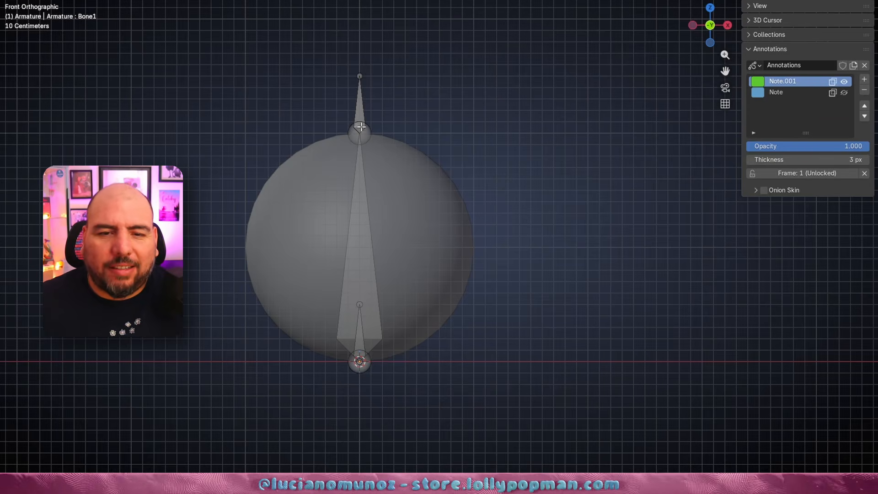
click(355, 100)
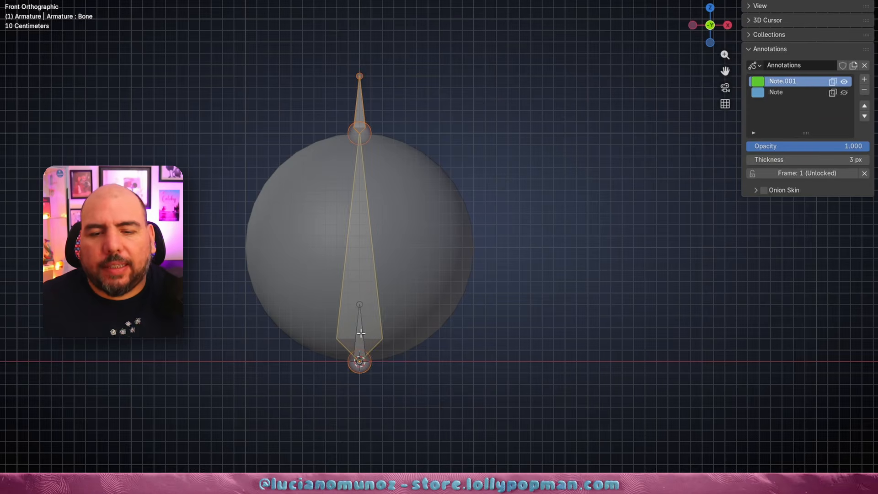
click(366, 350)
key(g)
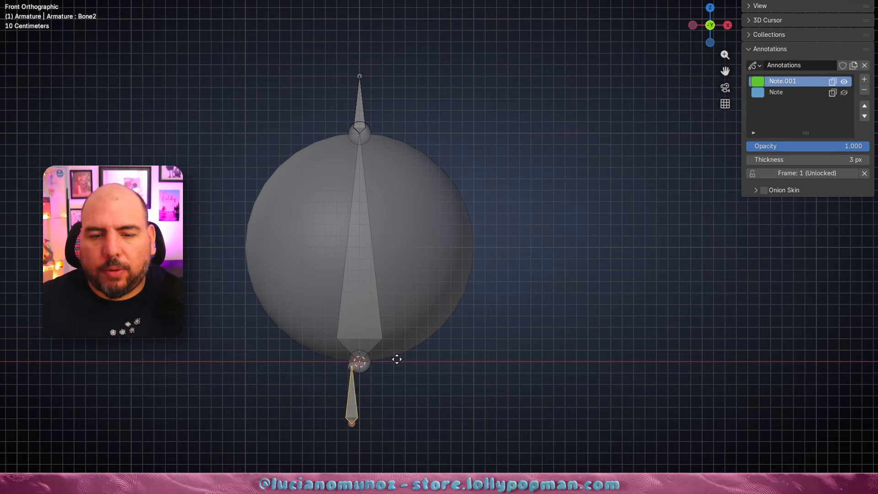
key(Escape)
click(364, 107)
key(g)
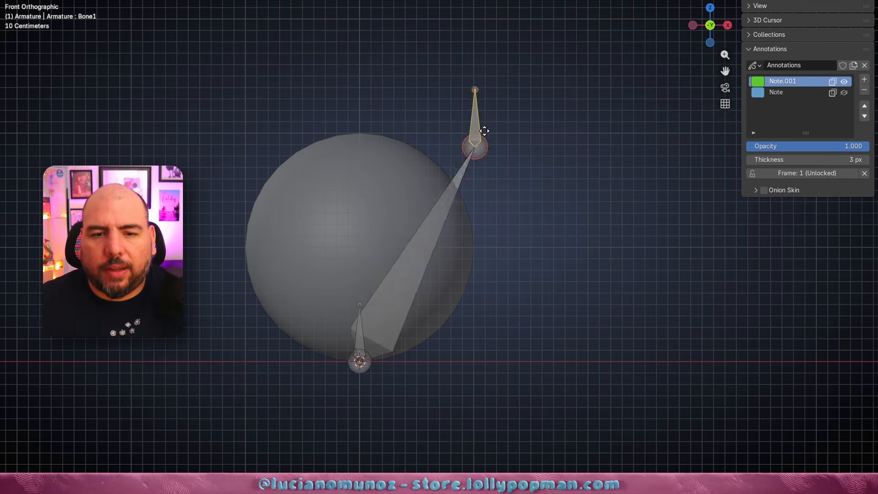
key(Escape)
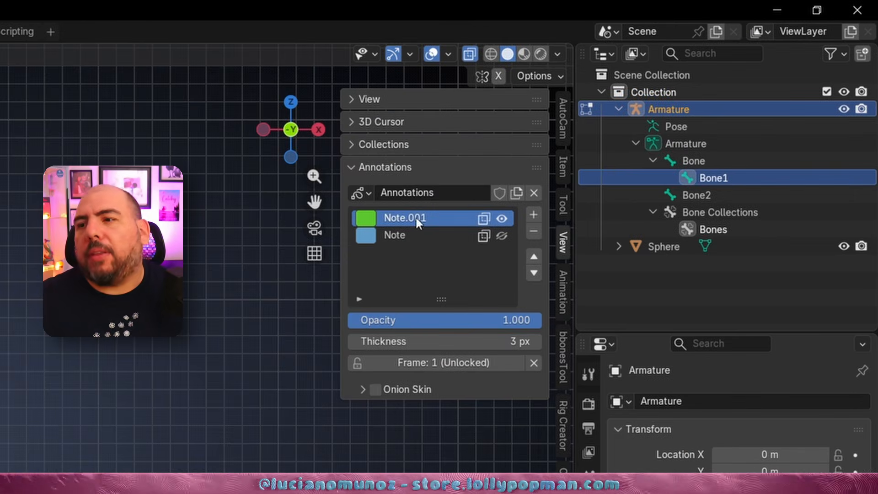
- Rename Bone1 as BB_top
double_click(721, 176)
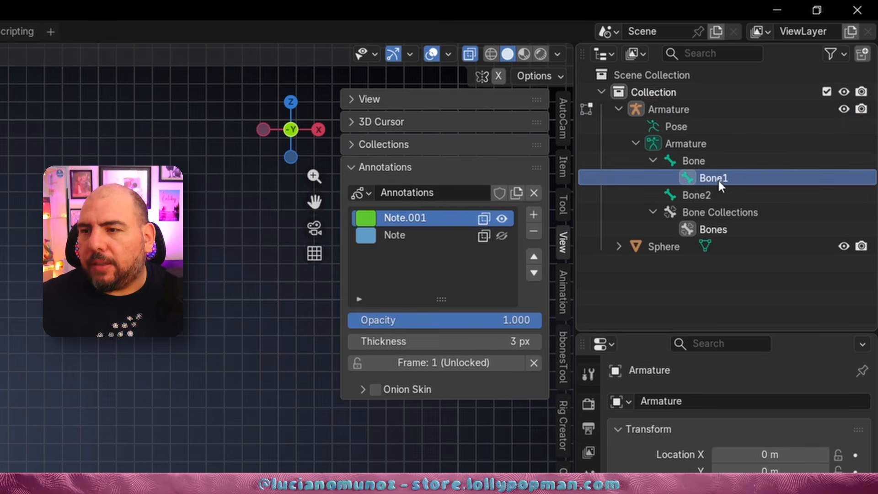
text(BB)
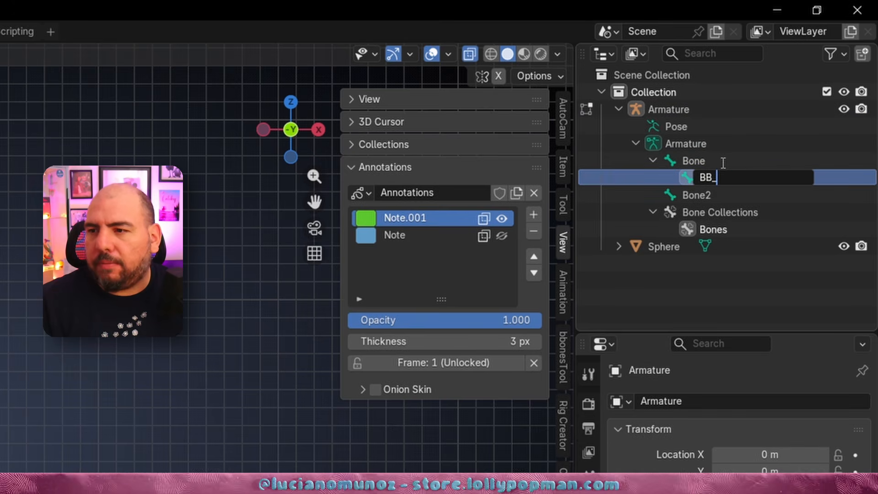
text(_top)
key(Return)
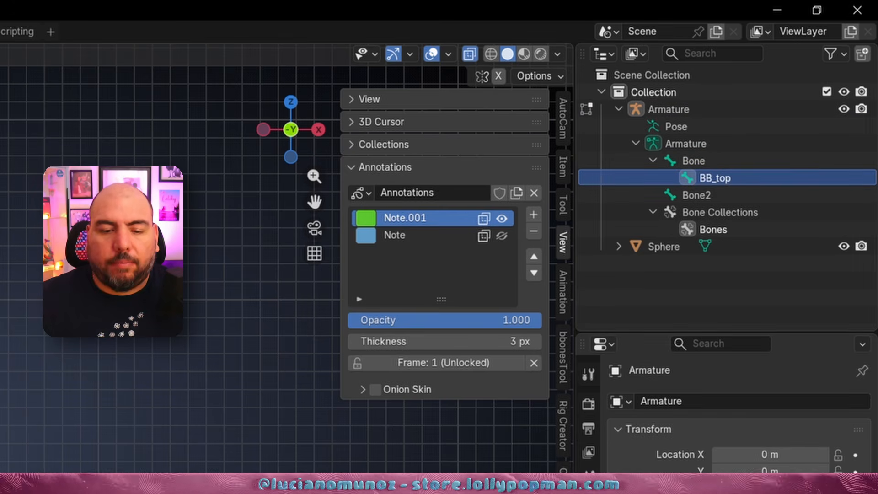
- Rename the short top bone as SS_top
double_click(714, 177)
text(SS_top)
key(Return)
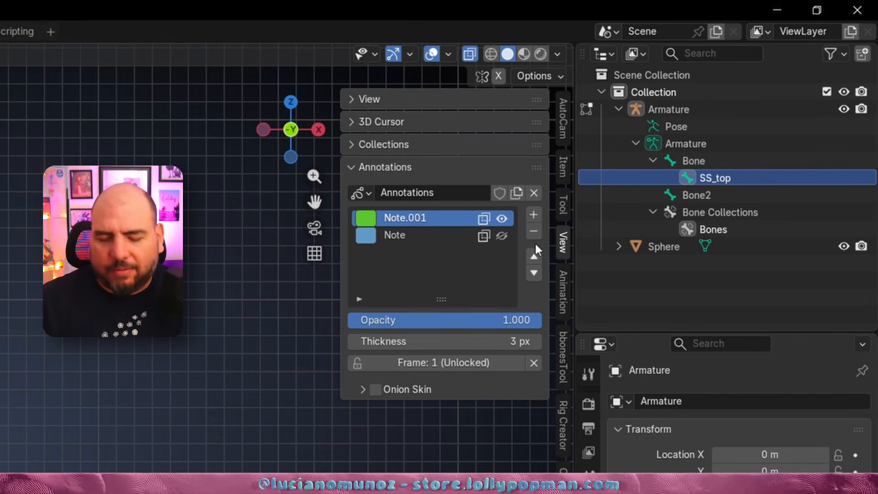
- Rename Bone2, the short bottom bone, as SS_bot
click(694, 161)
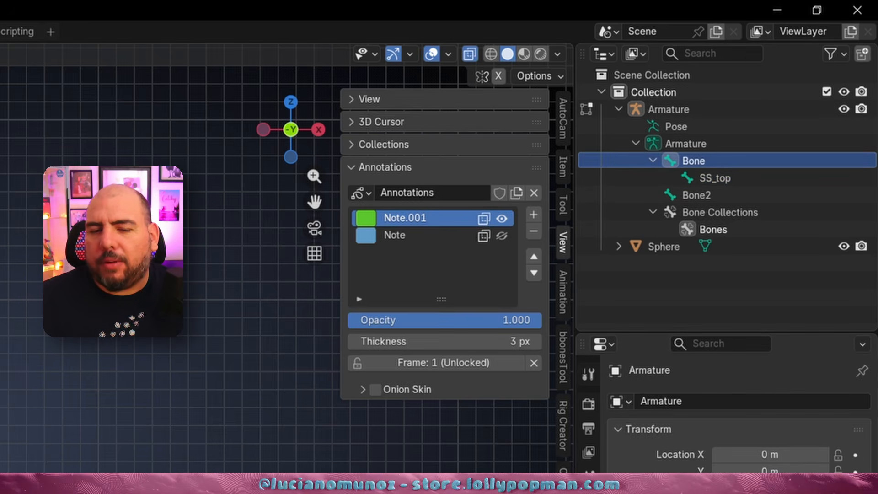
click(690, 194)
text(SS_bot)
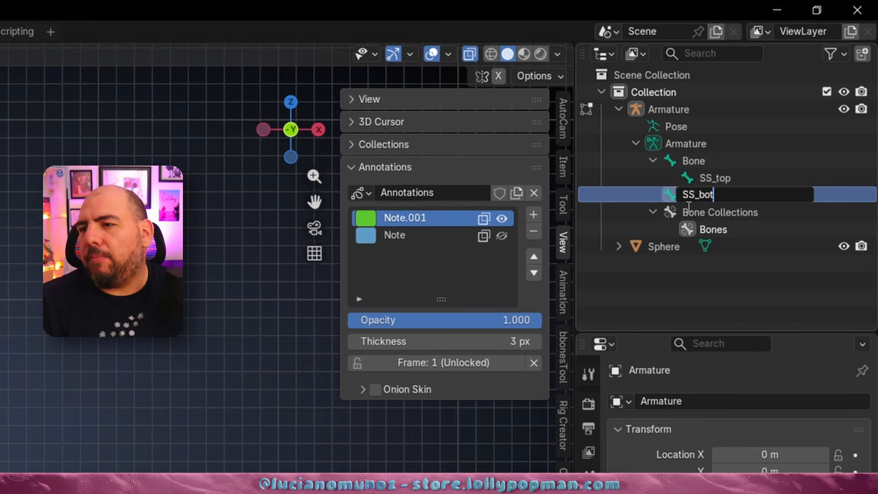
key(Return)
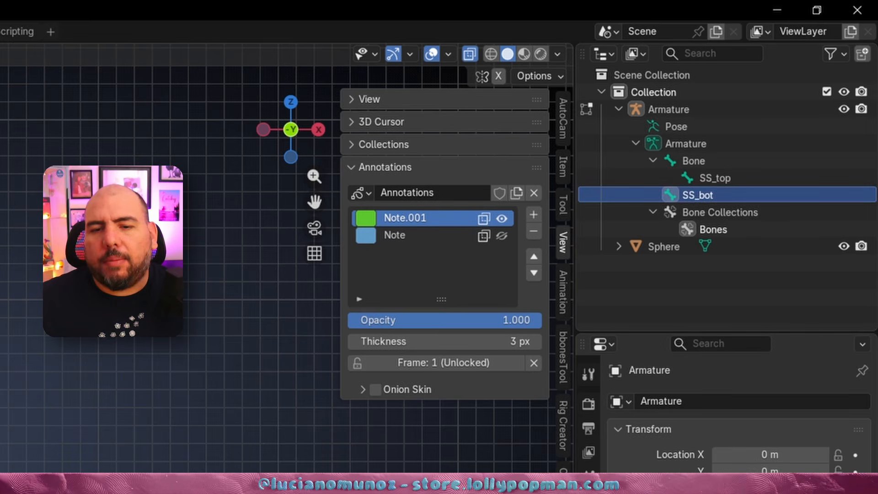
- Rename the long main bone as SS_mid
double_click(693, 160)
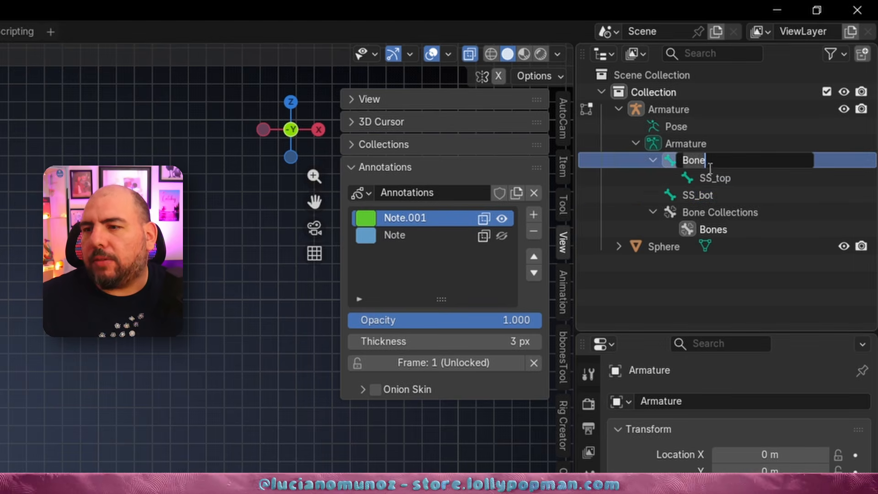
text(SSS)
text(_mid)
key(Return)
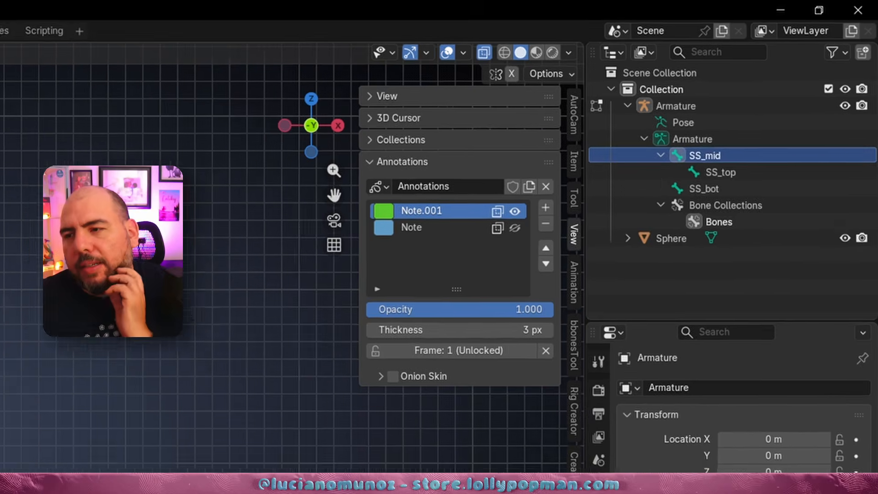
- Clear the parent of the SS_top bone so that it is independent of SS_mid
click(284, 316)
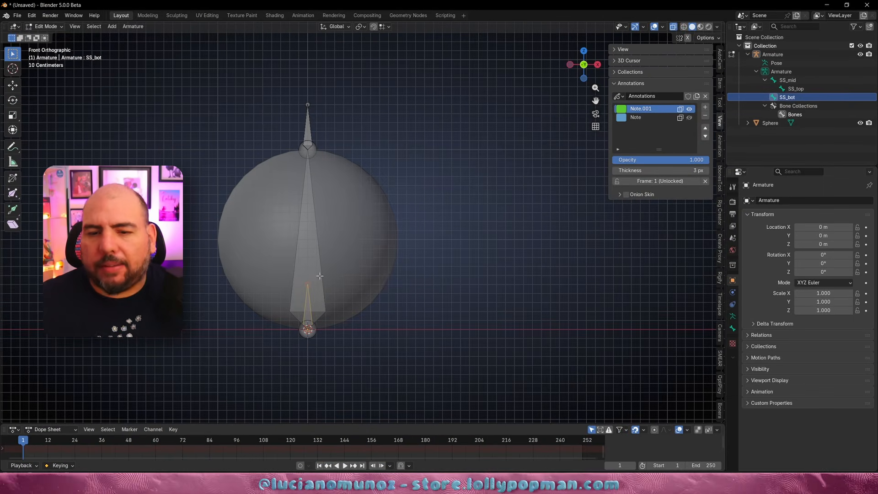
click(308, 119)
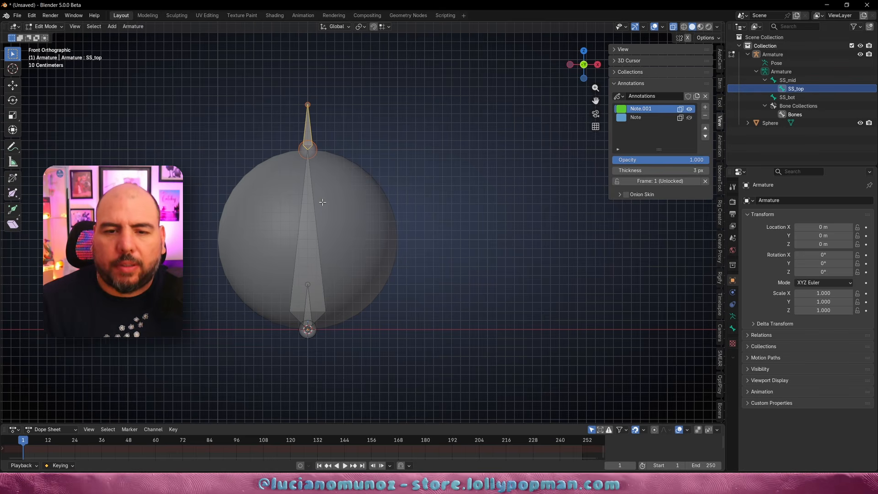
key(alt+p)
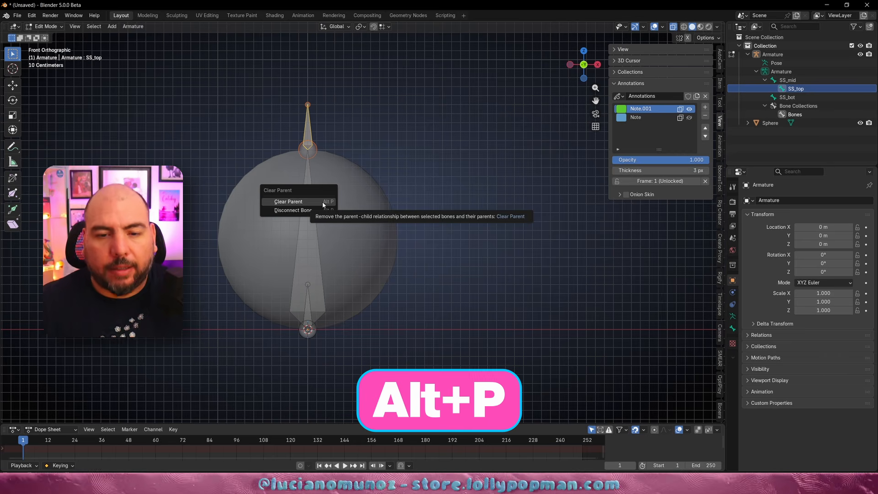
click(293, 201)
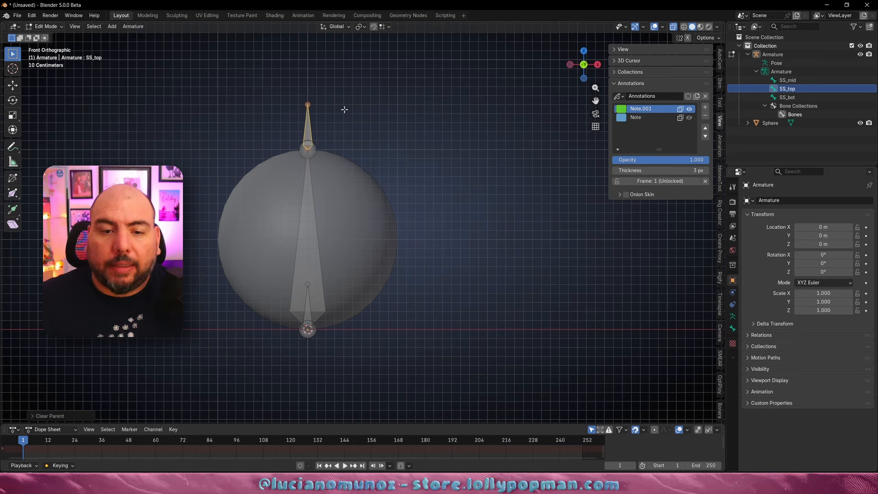
- In Pose Mode, add a Stretch To constraint to SS_mid that targets the SS_top bone
click(308, 231)
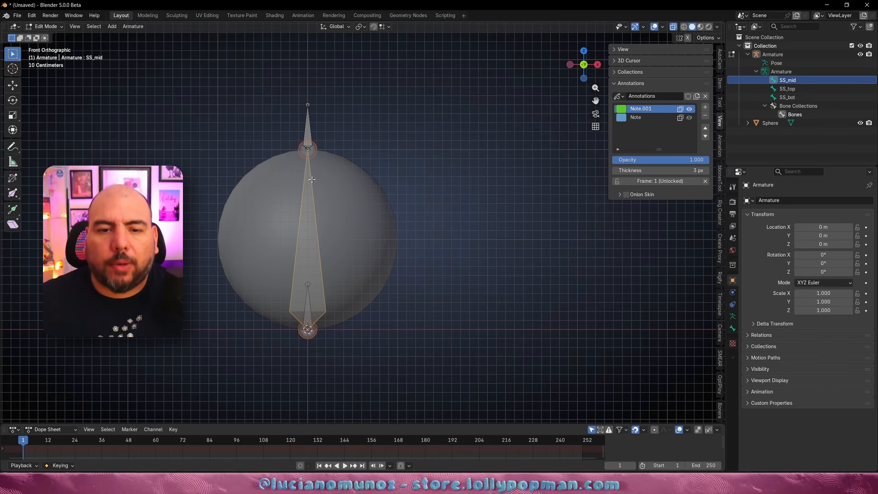
shift+click(310, 131)
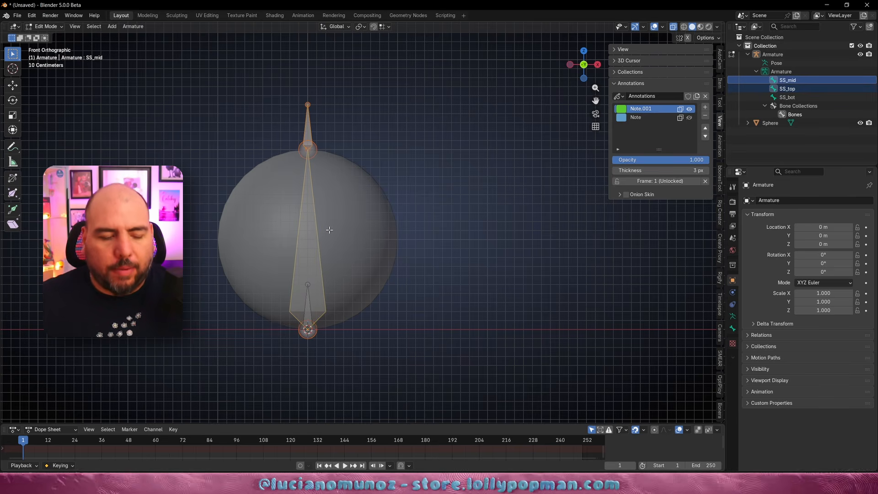
key(ctrl+Tab)
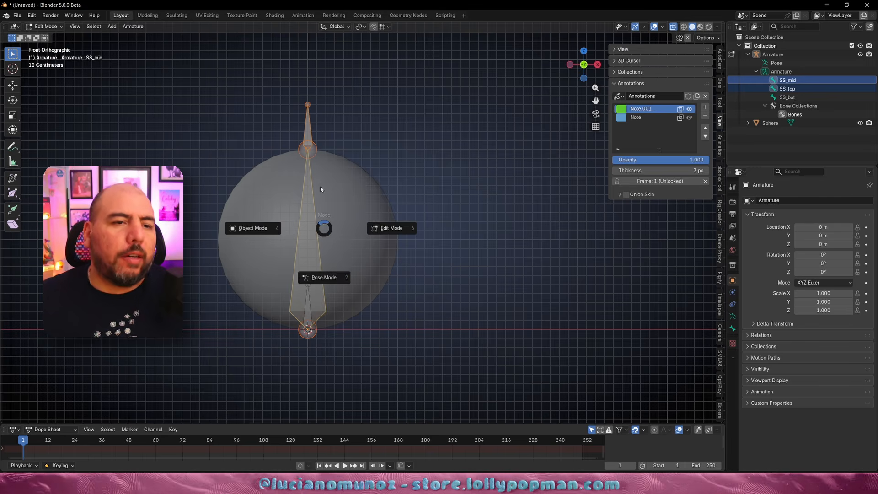
click(46, 26)
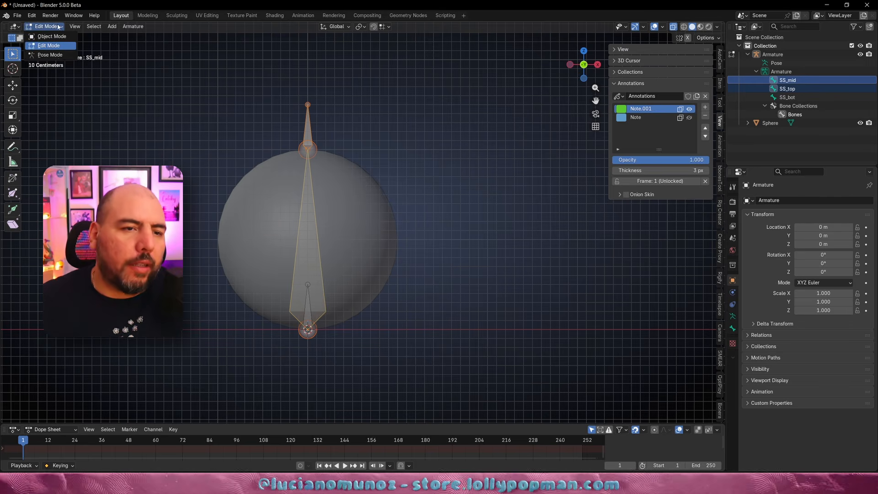
click(51, 55)
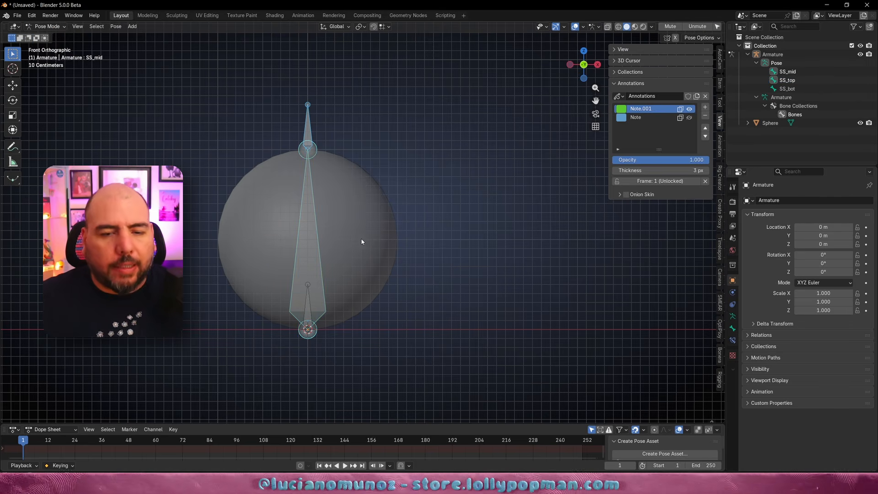
click(116, 26)
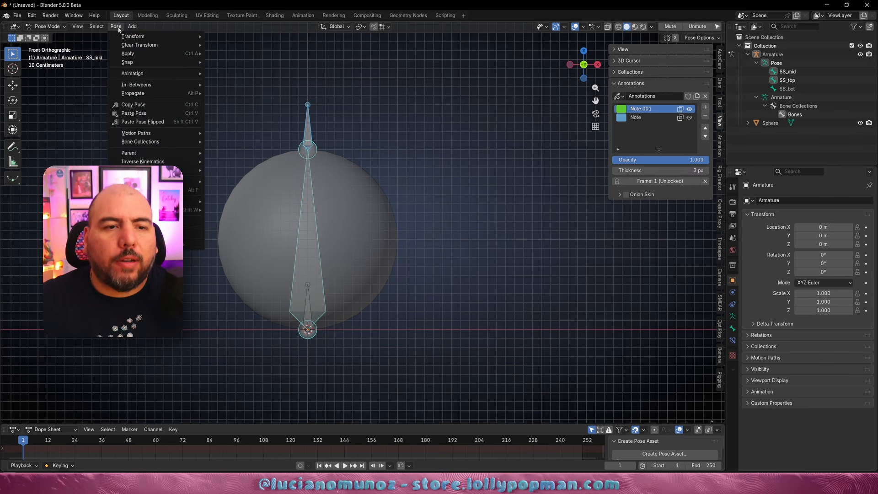
mouse_move(155, 169)
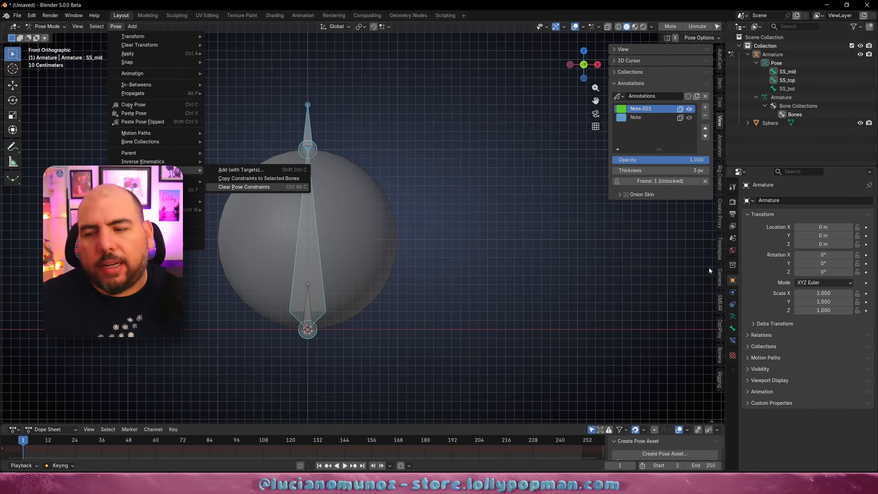
click(732, 329)
click(733, 338)
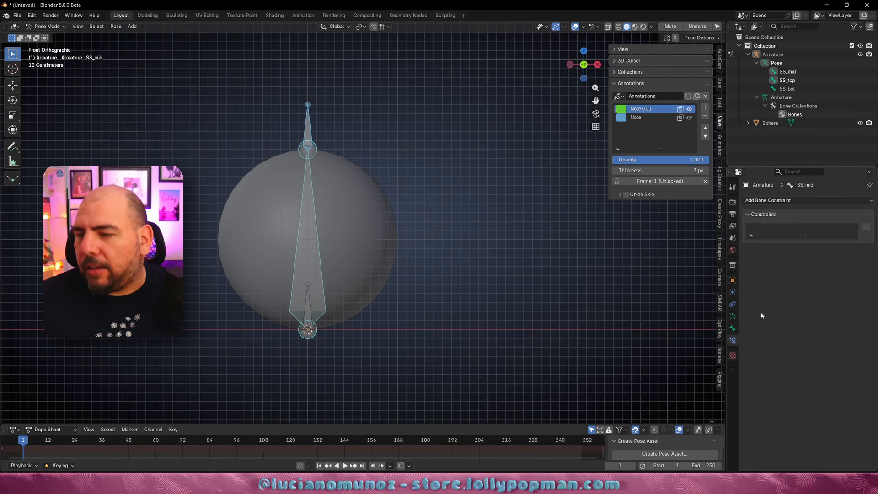
click(795, 200)
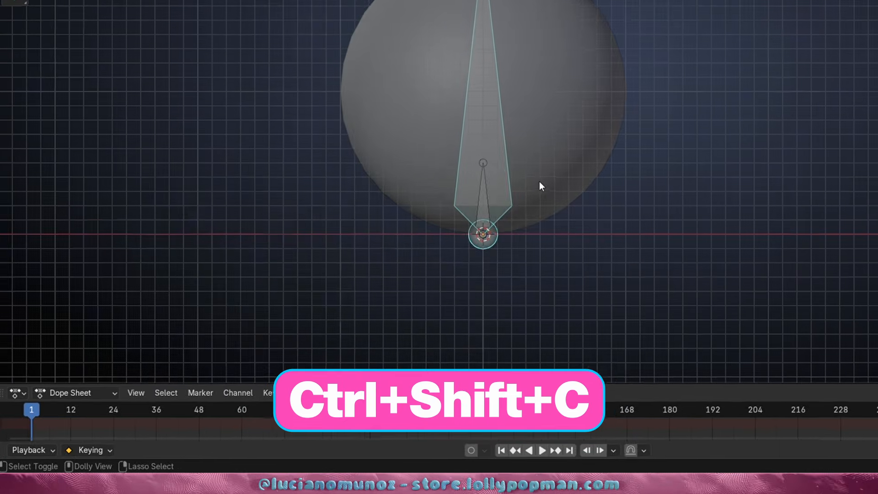
key(ctrl+shift+c)
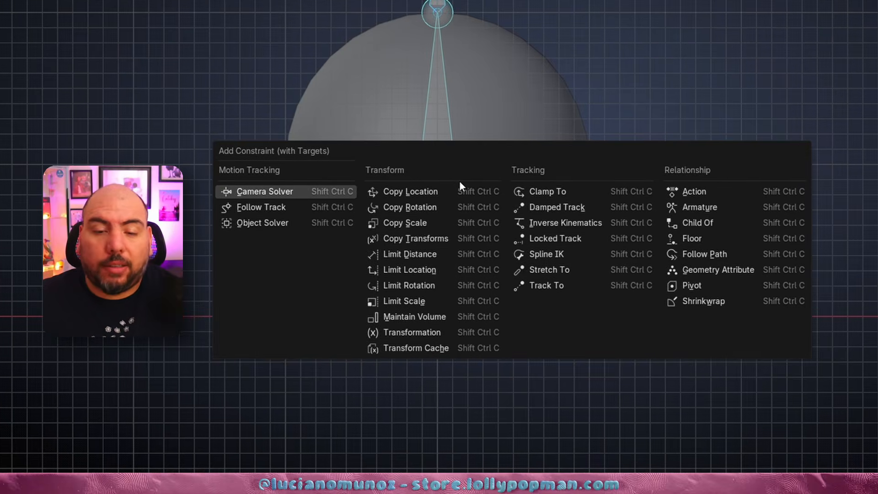
click(568, 270)
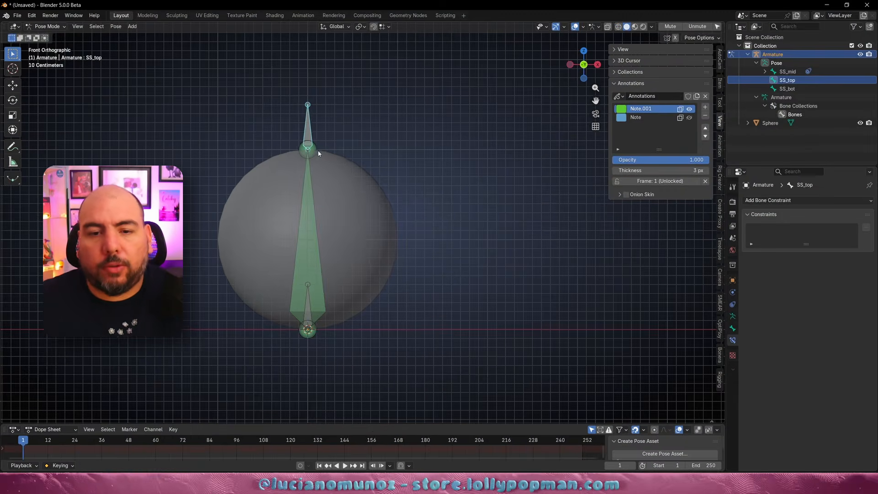
- Test the Stretch To constraint by moving SS_top several times, cancelling each move
key(g)
right_click(329, 133)
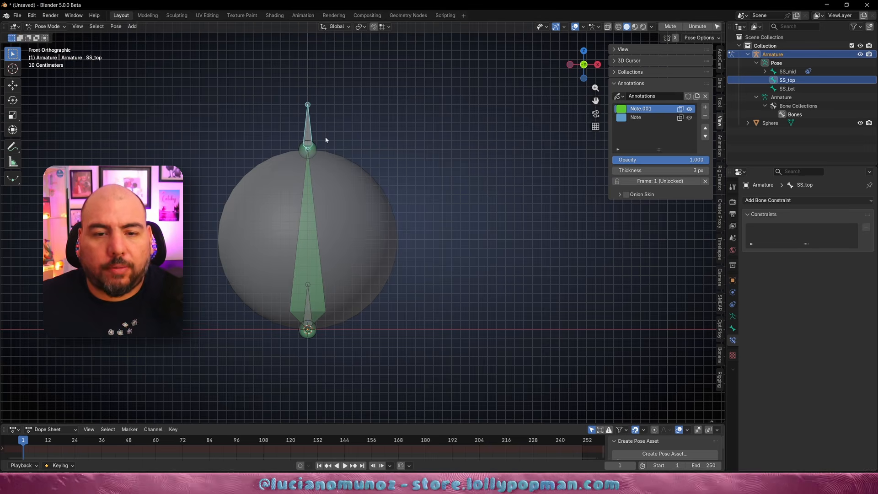
key(g)
right_click(341, 117)
key(g)
right_click(336, 103)
- Examine the target and volume settings of the Stretch To constraint on SS_mid
click(310, 205)
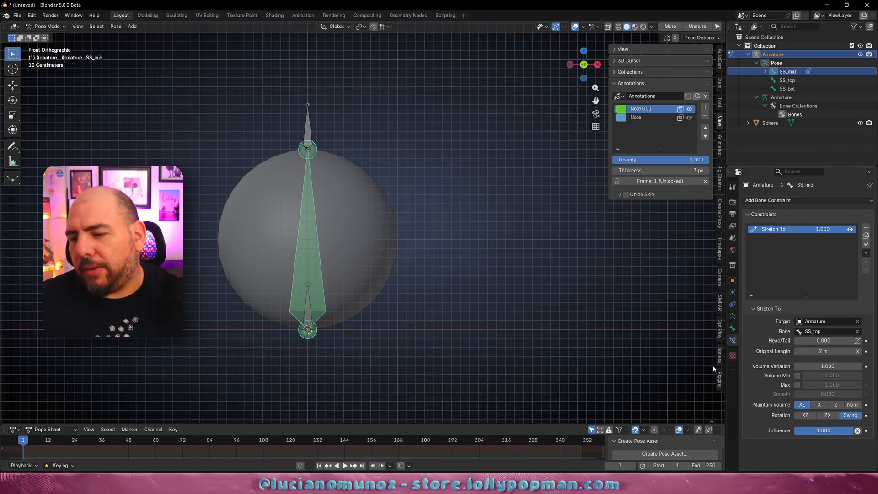
click(720, 354)
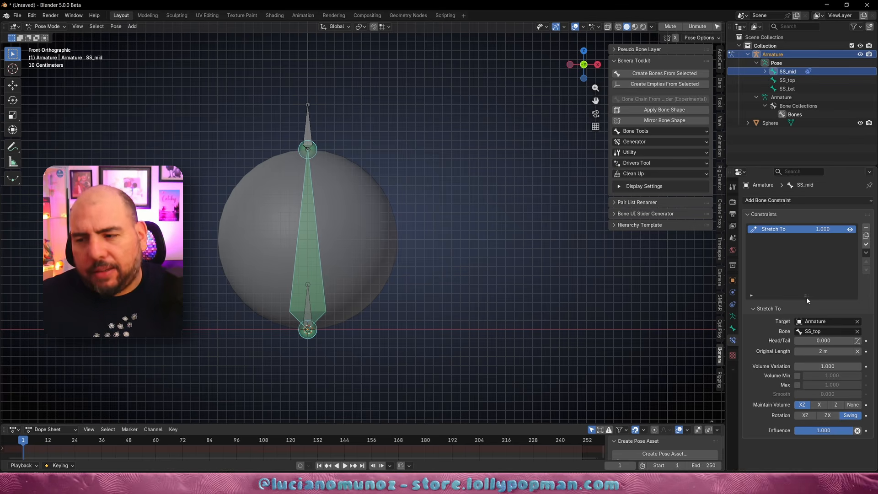
drag(807, 256, 801, 278)
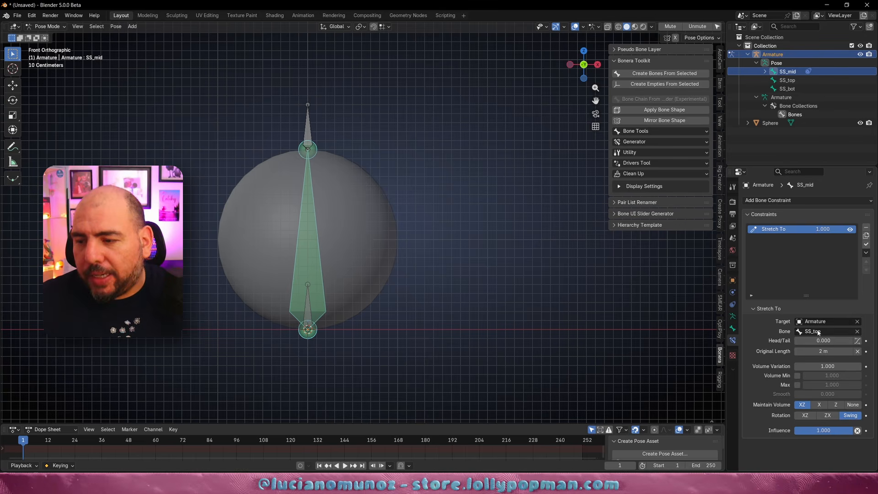
- Test how SS_top, SS_mid and SS_bot respond to being moved individually, cancelling each move
click(308, 134)
key(g)
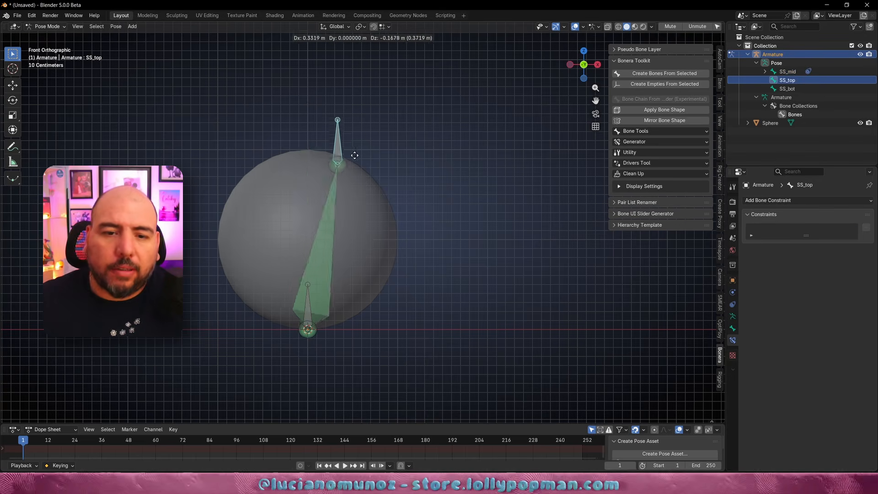
right_click(354, 160)
click(307, 319)
key(g)
right_click(307, 311)
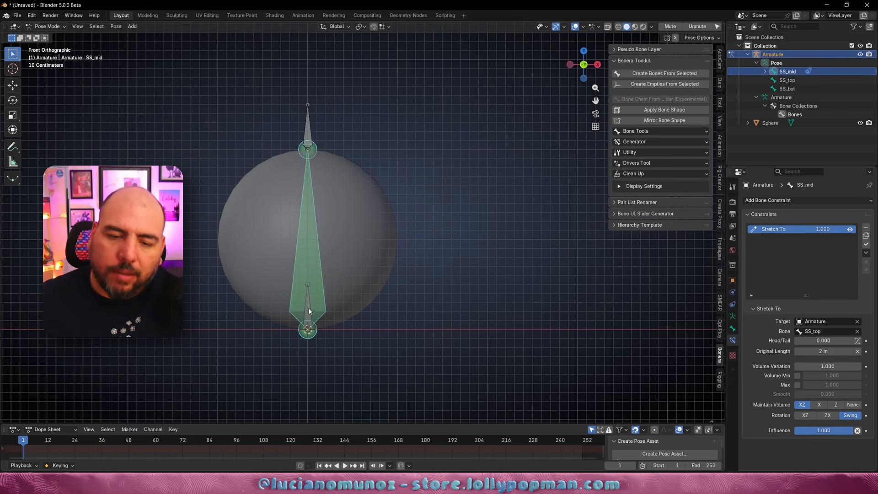
click(308, 311)
key(g)
right_click(317, 316)
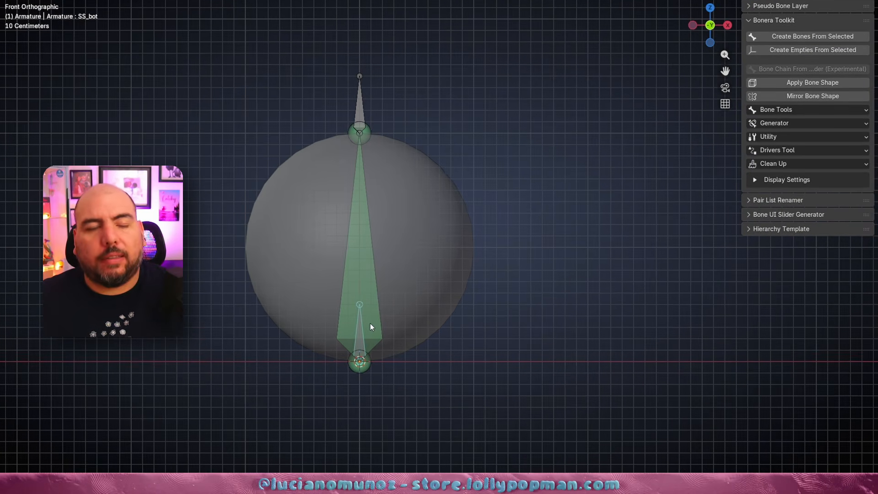
- In Edit Mode, parent SS_mid to SS_bot with Keep Offset
key(ctrl+Tab)
click(497, 307)
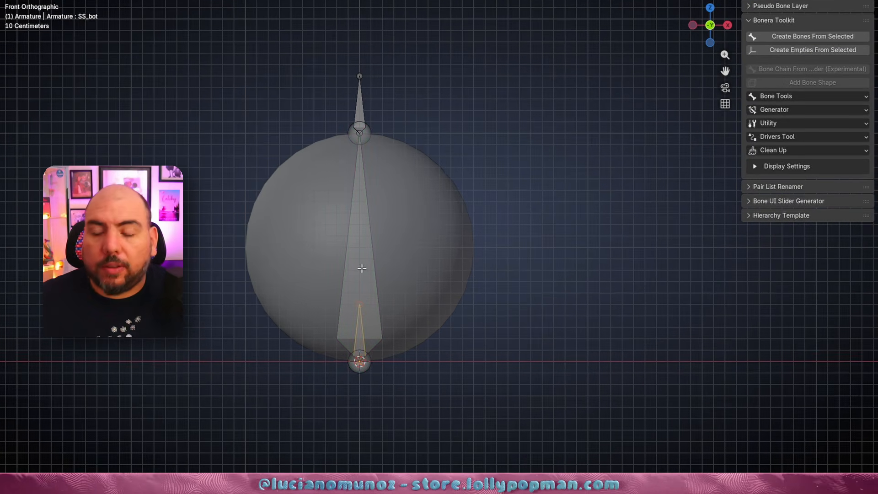
click(361, 270)
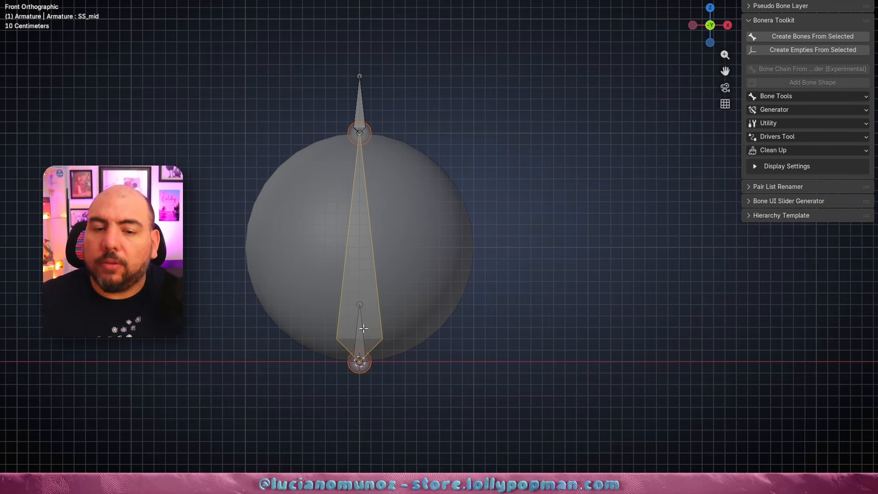
click(361, 345)
key(ctrl+p)
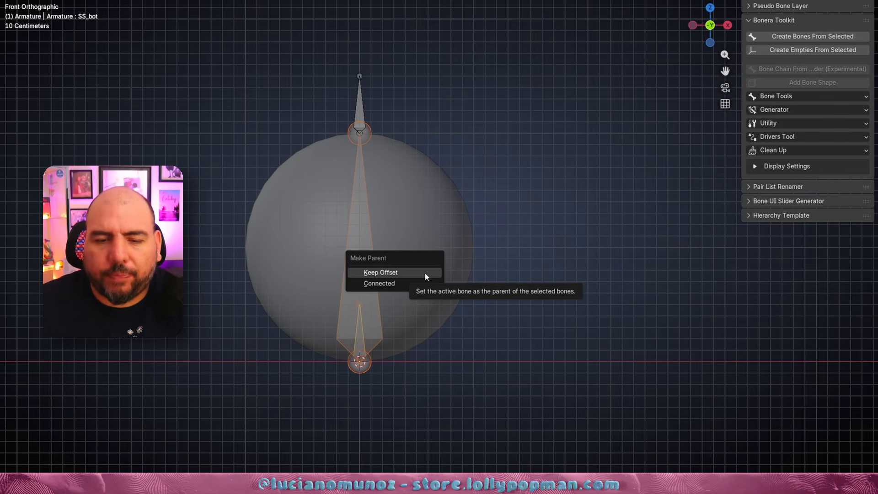
click(425, 272)
- In Pose Mode, test the squash and stretch by moving SS_bot and SS_top, cancelling each move
key(ctrl+Tab)
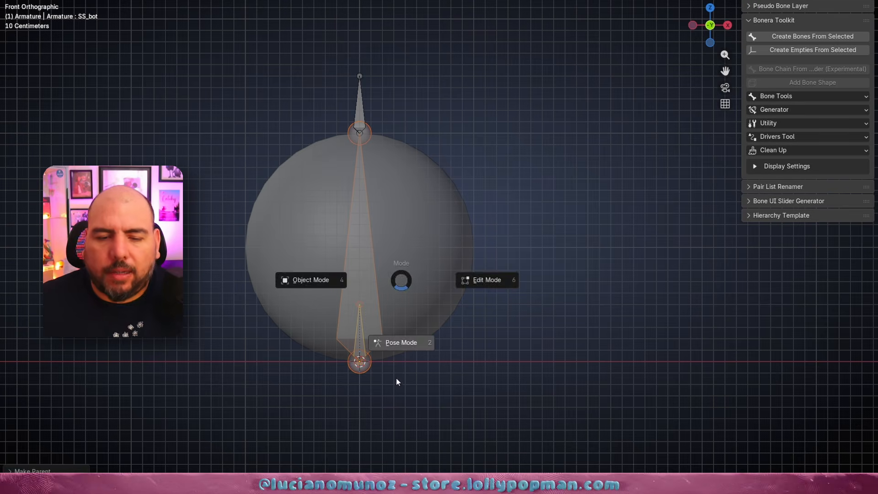
click(398, 377)
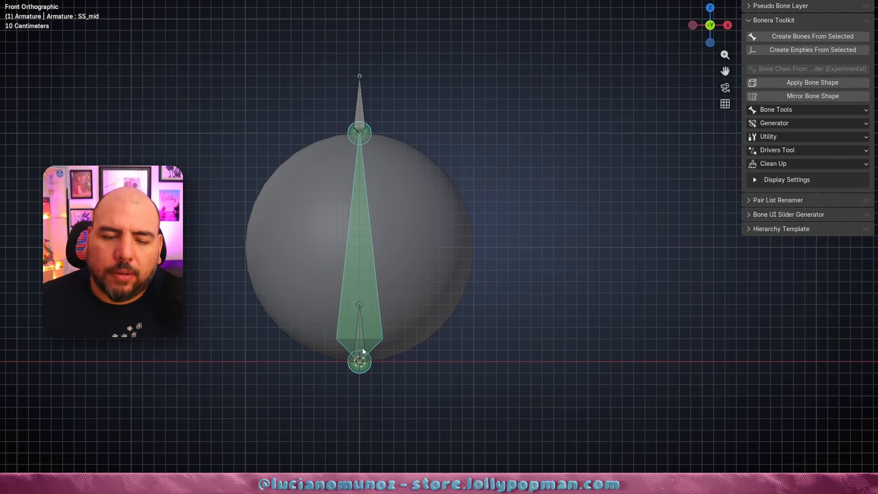
key(g)
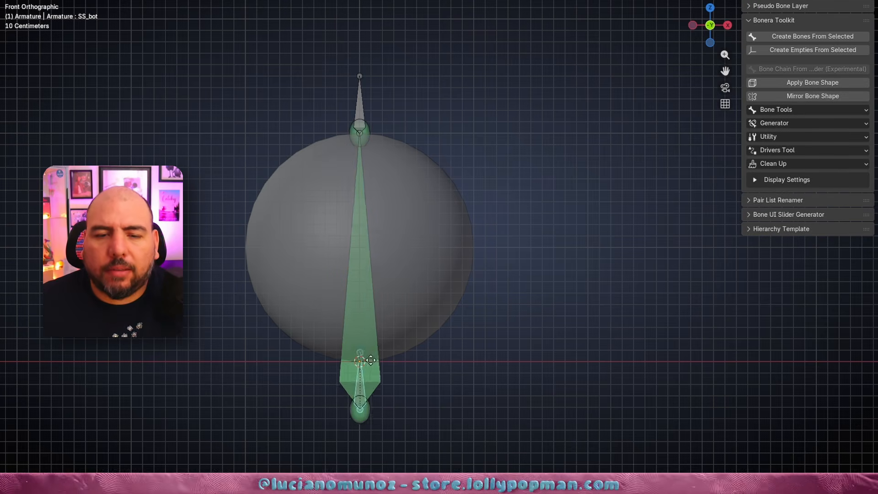
key(Escape)
click(364, 125)
key(g)
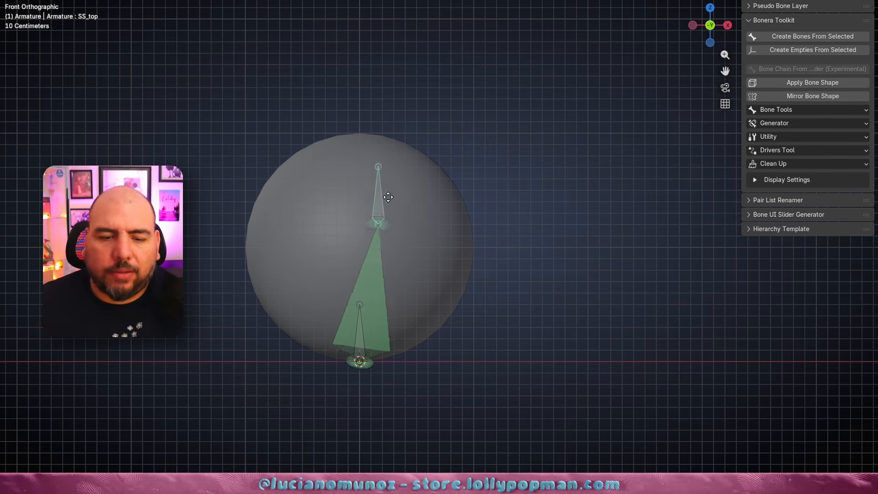
key(Escape)
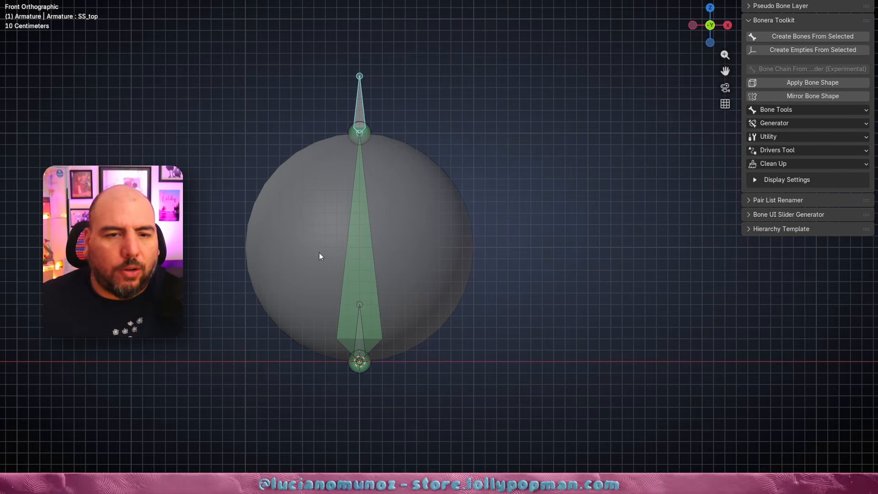
mouse_move(319, 252)
middle_down()
mouse_move(341, 252)
mouse_move(321, 244)
middle_up()
key(KP_1)
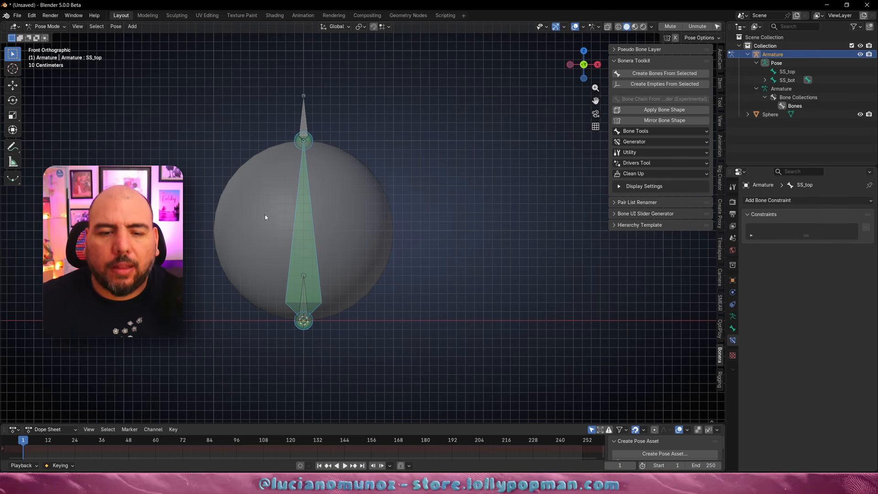
- In Edit Mode, snap the 3D cursor to the centre of the SS_mid bone
click(309, 212)
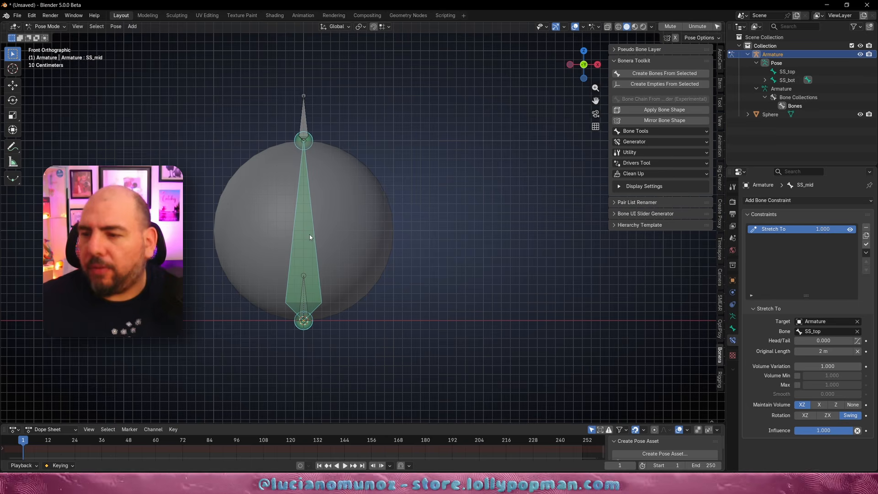
key(ctrl+Tab)
click(332, 232)
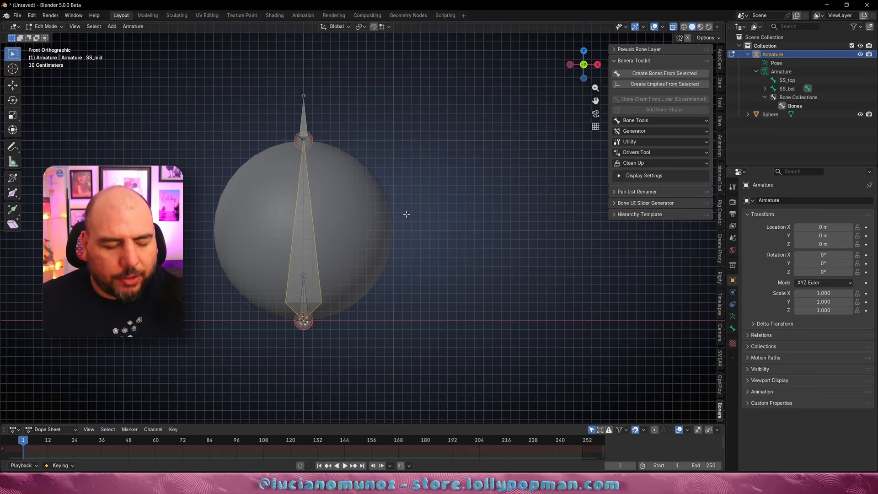
key(shift+s)
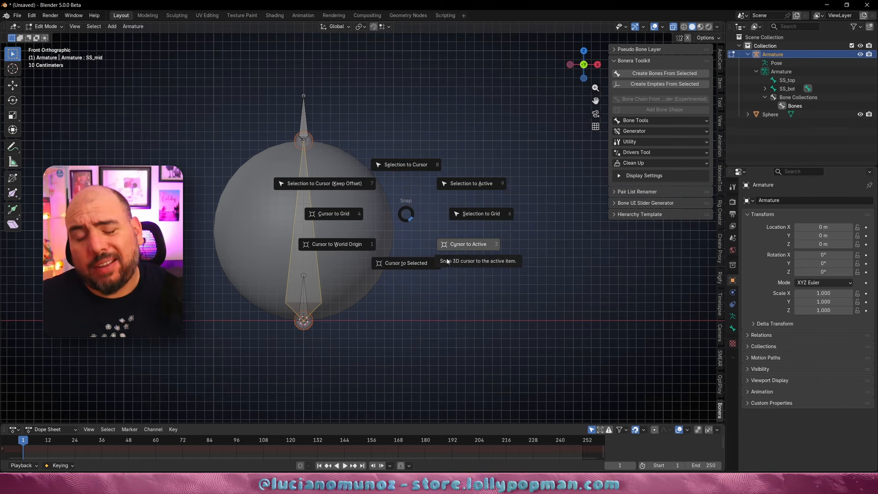
click(414, 263)
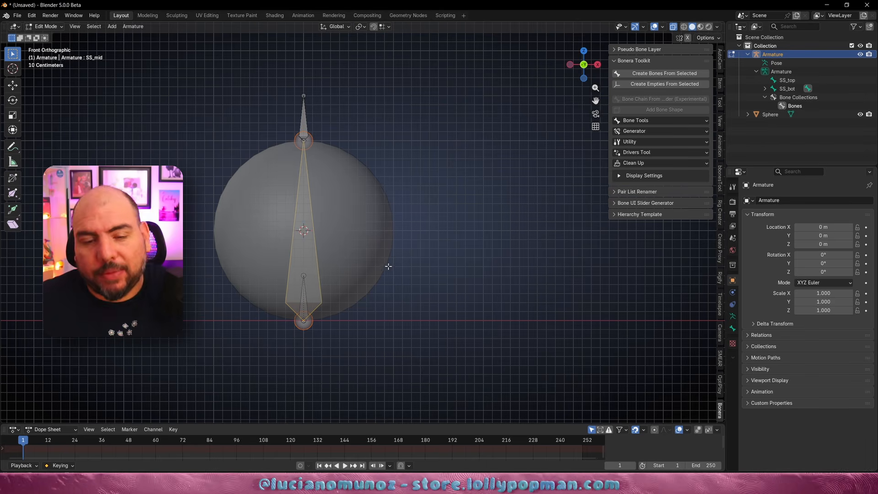
- Add a new bone at the 3D cursor in the ball's centre and rename it Rotation
key(shift+a)
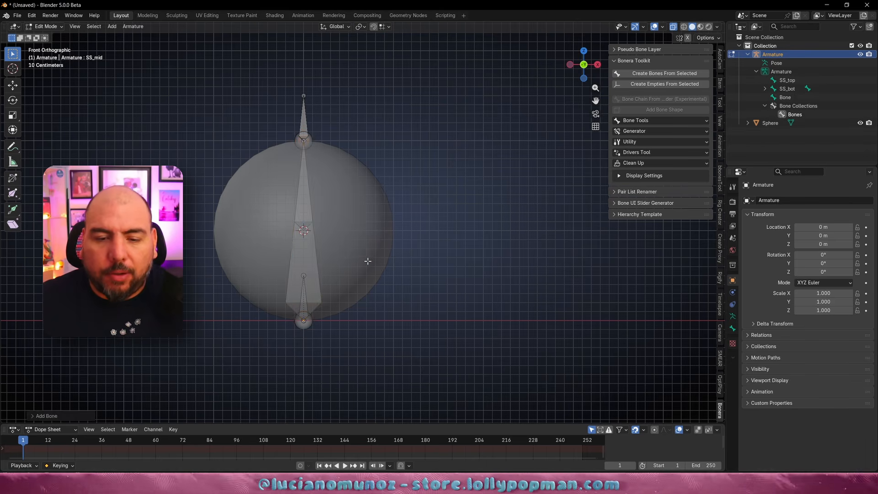
click(764, 89)
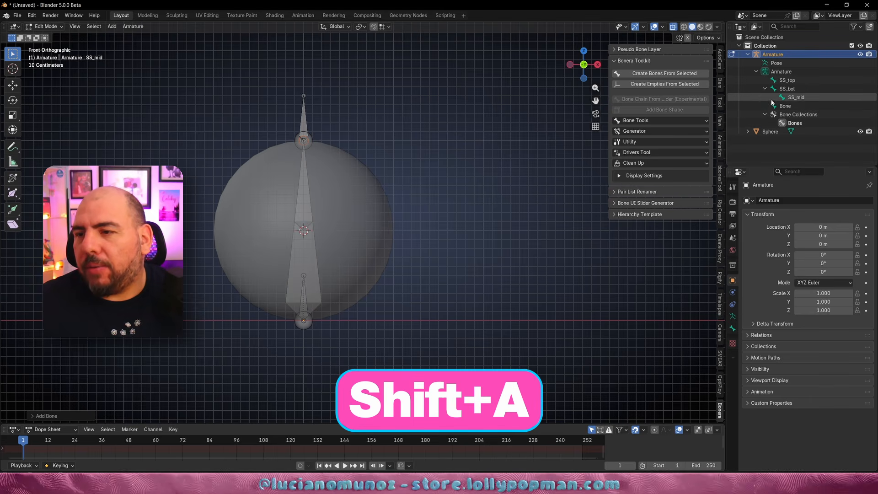
double_click(785, 105)
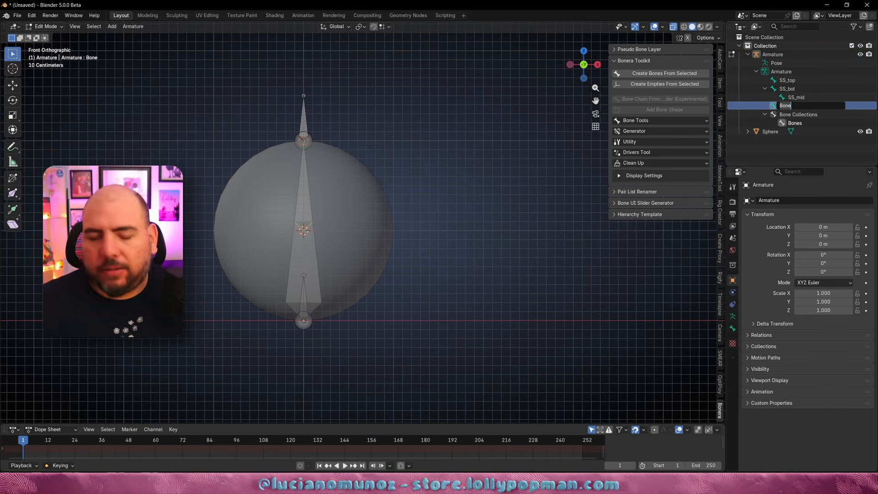
text(Rota)
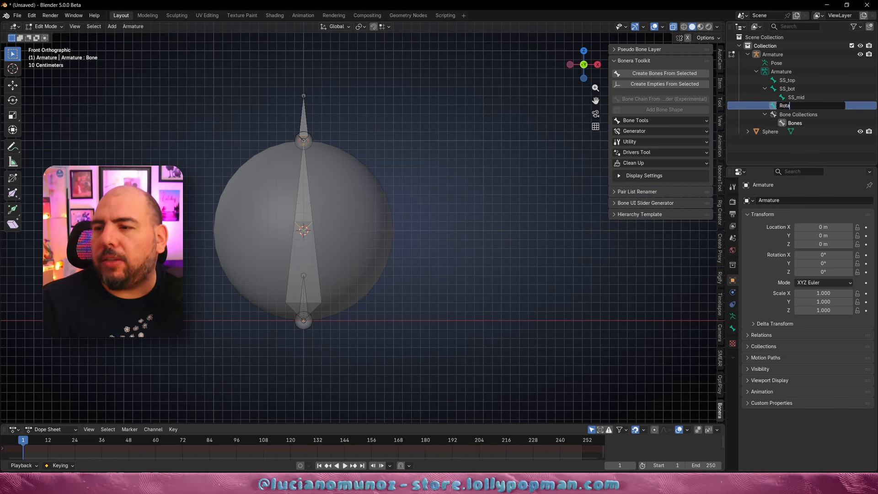
text(tion)
key(Return)
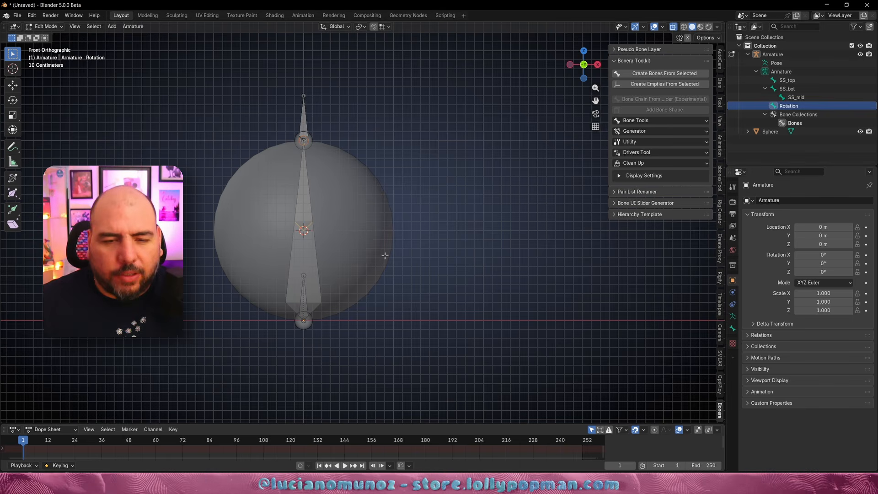
- Set the transform pivot point to 3D Cursor
key(period)
click(423, 277)
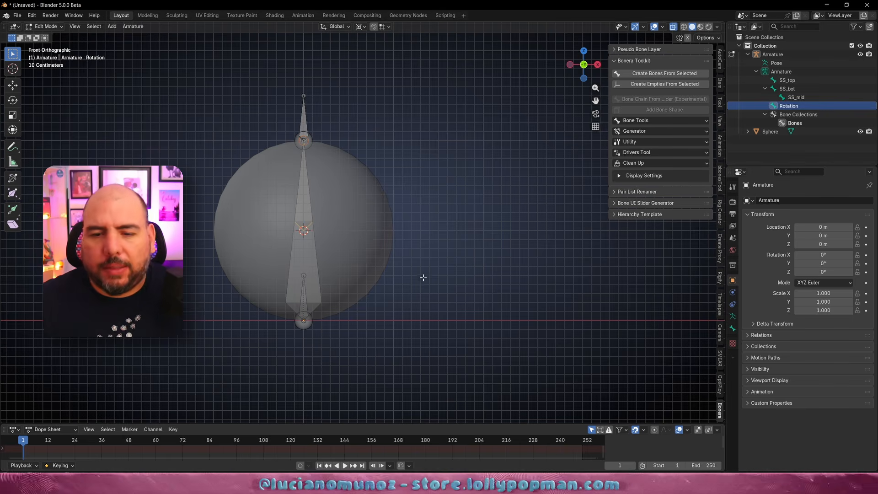
- Try rotating the Rotation bone 90 degrees in the front view and undo the rotation
key(r)
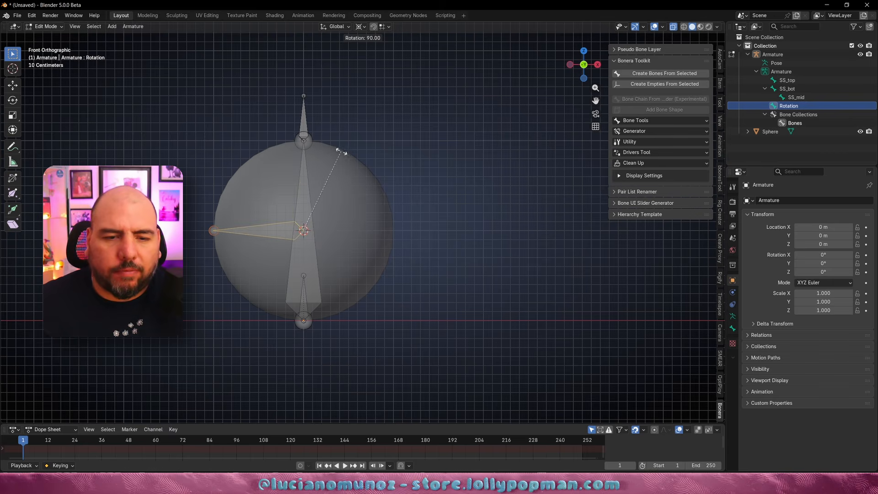
click(339, 148)
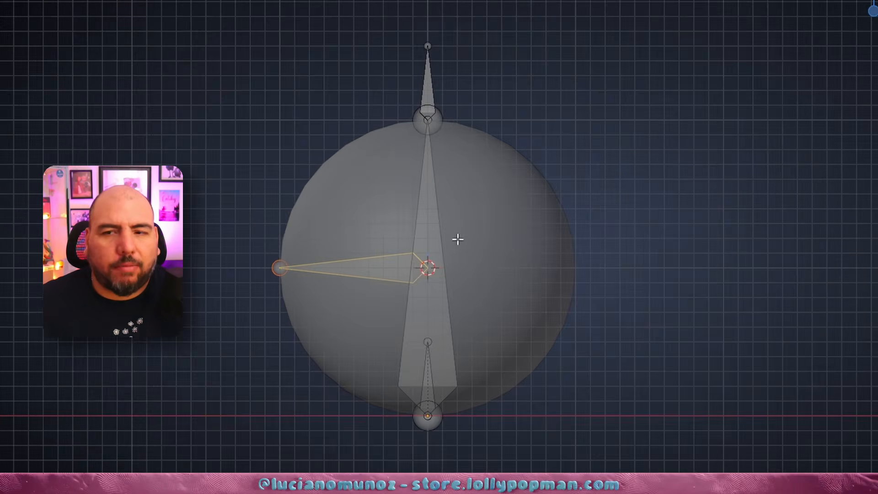
key(grave)
click(342, 149)
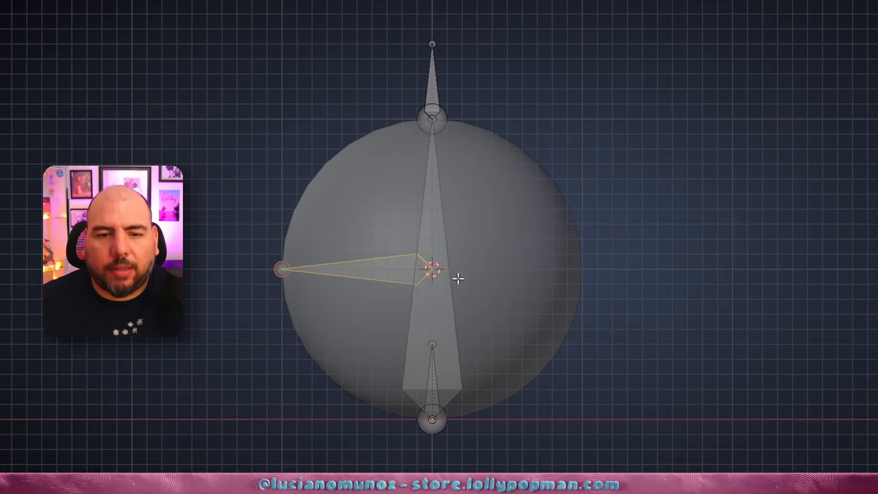
key(grave)
key(Escape)
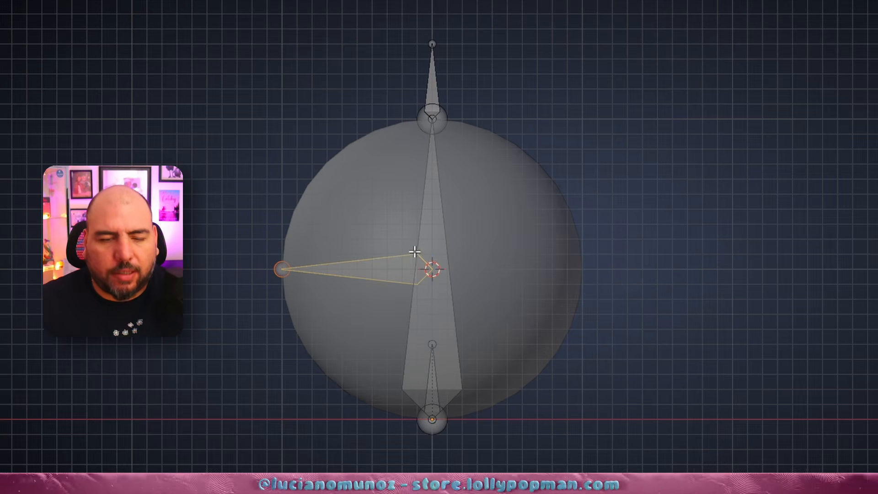
key(ctrl+z)
- In the side view, rotate the Rotation bone about the 3D cursor so it points horizontally toward the ball's front
key(grave)
click(520, 250)
key(r)
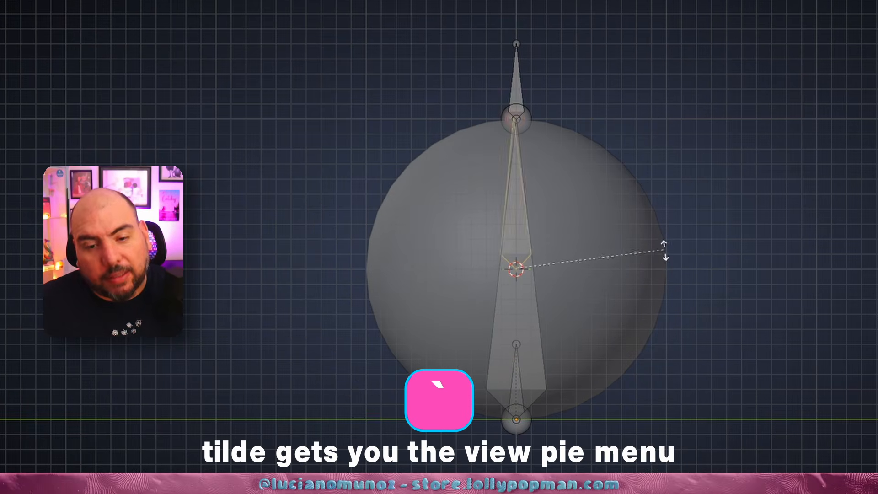
click(508, 171)
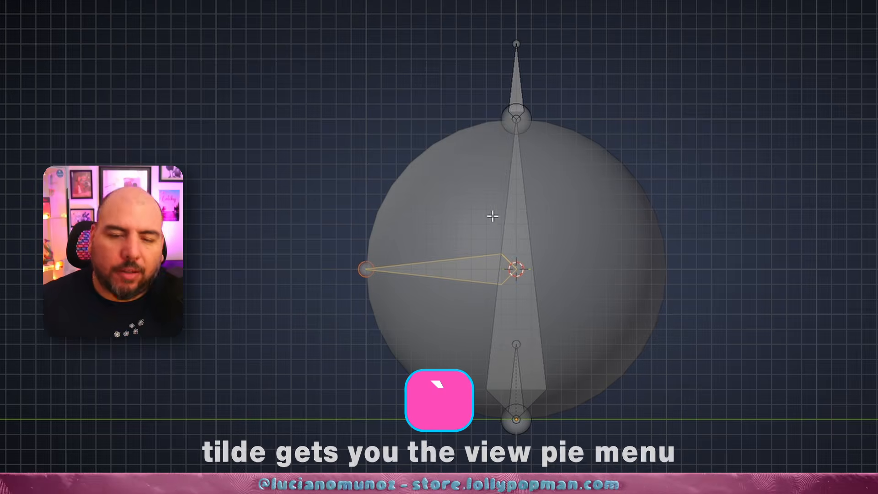
key(KP_1)
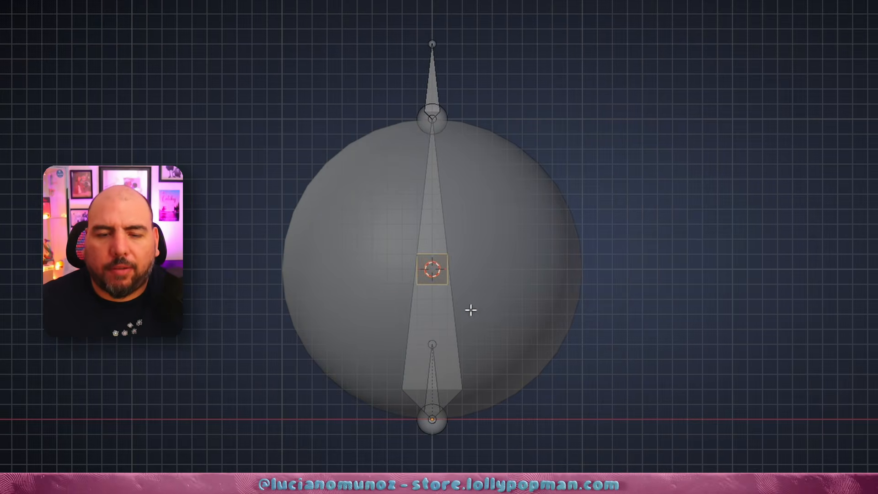
key(KP_3)
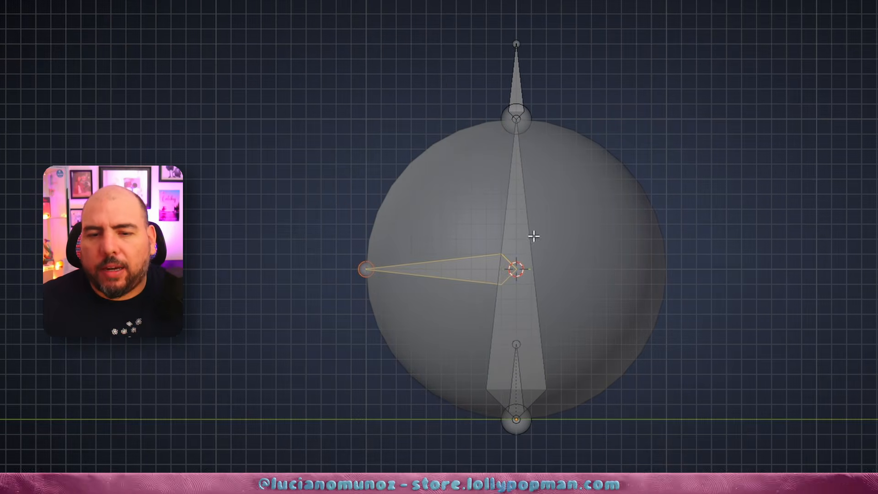
- Parent the Rotation bone to SS_mid, keeping its offset
shift+click(516, 218)
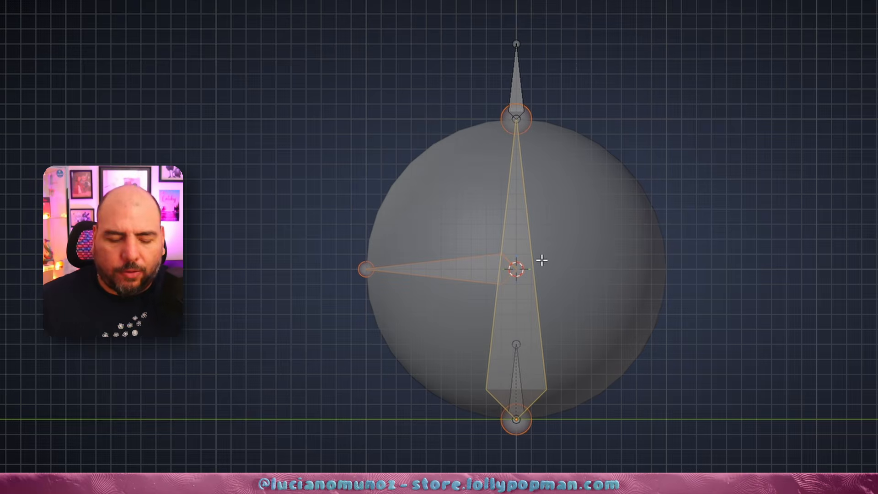
key(ctrl+p)
click(542, 259)
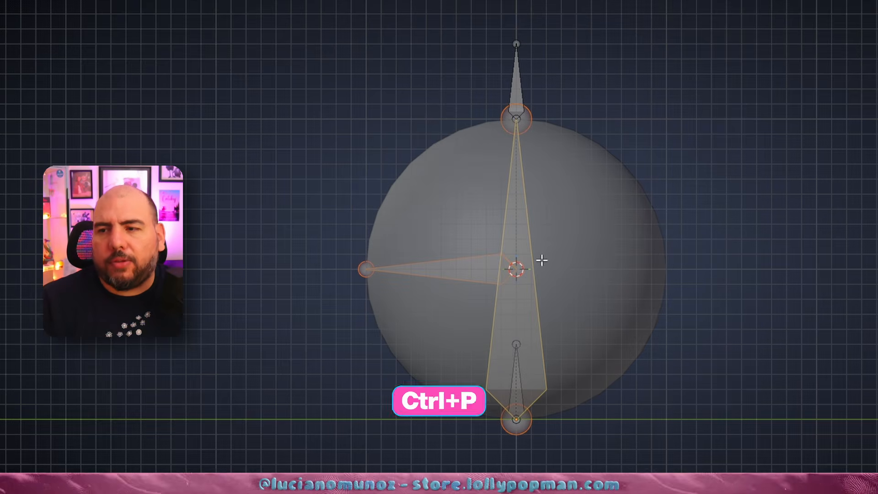
- In Pose Mode, test the parenting by moving SS_top and rotating the Rotation bone, cancelling each transform
click(472, 274)
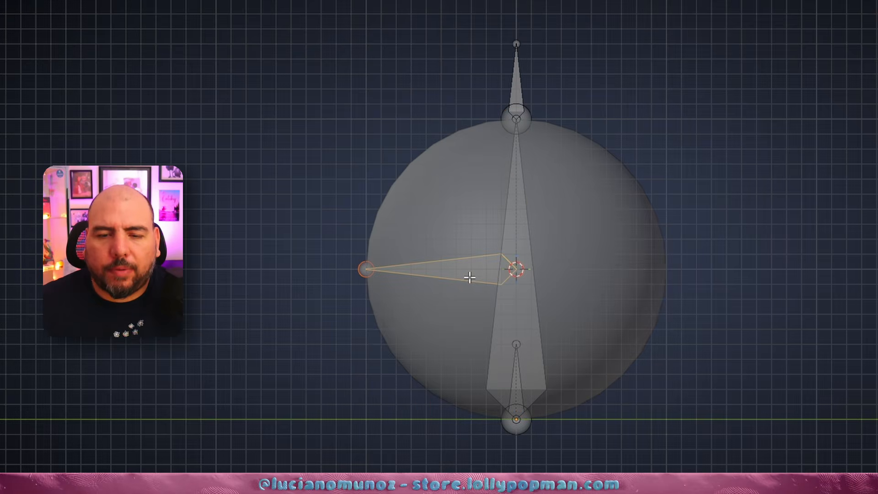
key(ctrl+Tab)
click(466, 301)
click(524, 99)
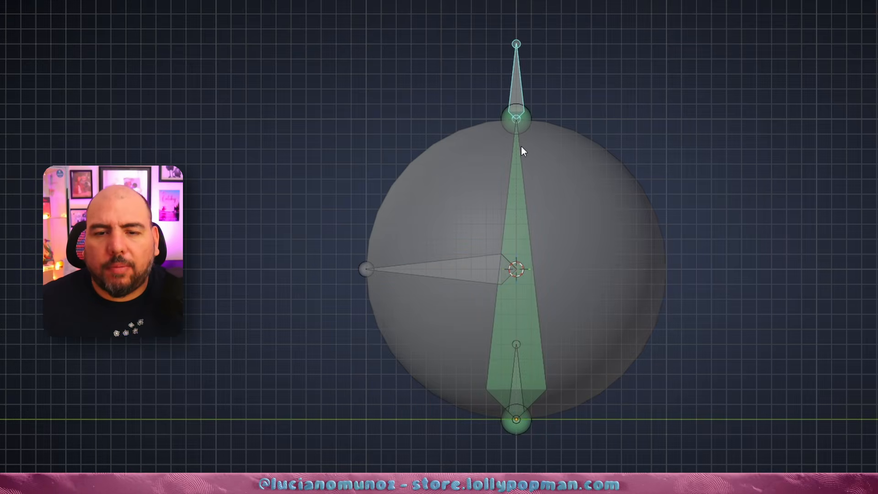
key(g)
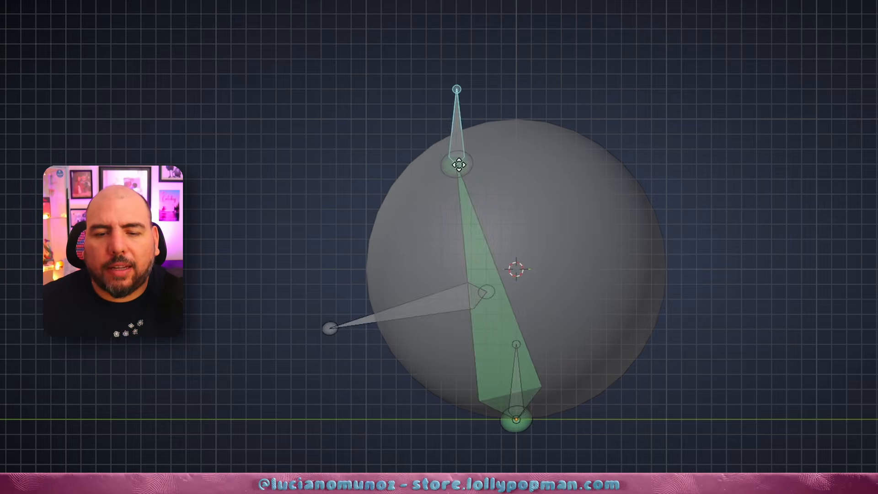
key(Escape)
click(464, 281)
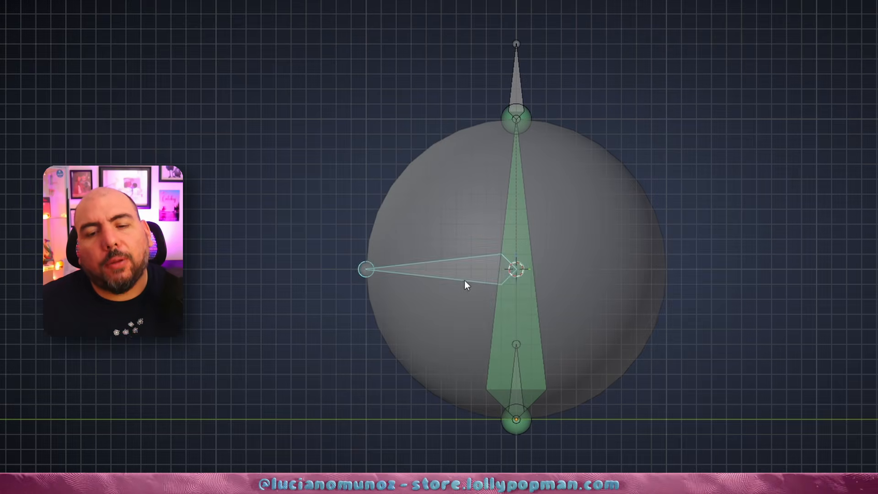
key(r)
key(Escape)
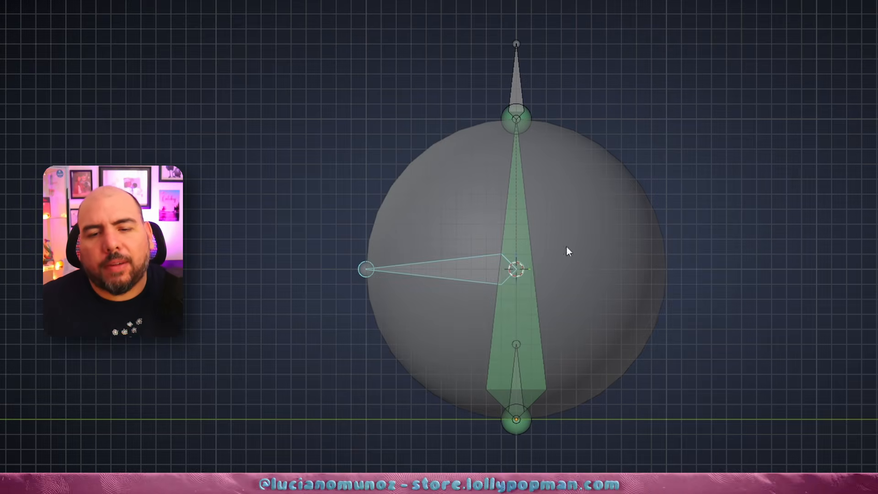
- Test rotating the Rotation bone with SS_top moved away and the pivot point set to Bounding Box Center, and undo the test pose
click(522, 92)
key(g)
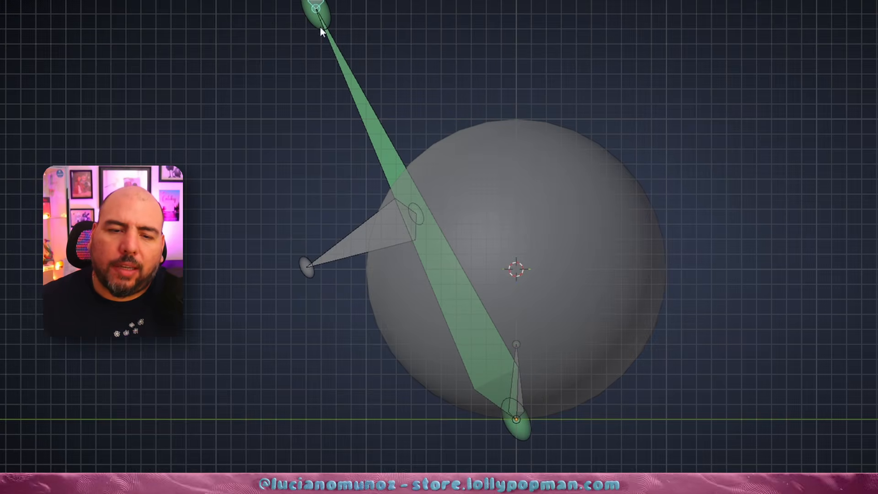
key(Escape)
key(period)
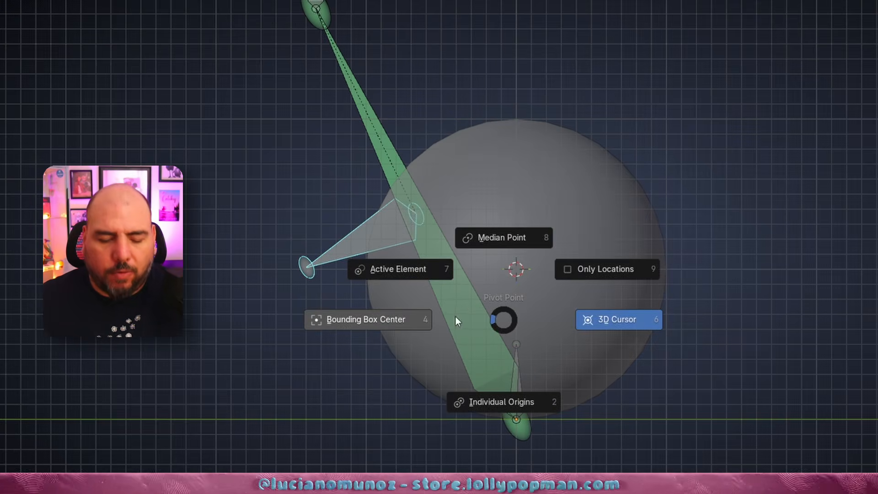
click(396, 330)
key(r)
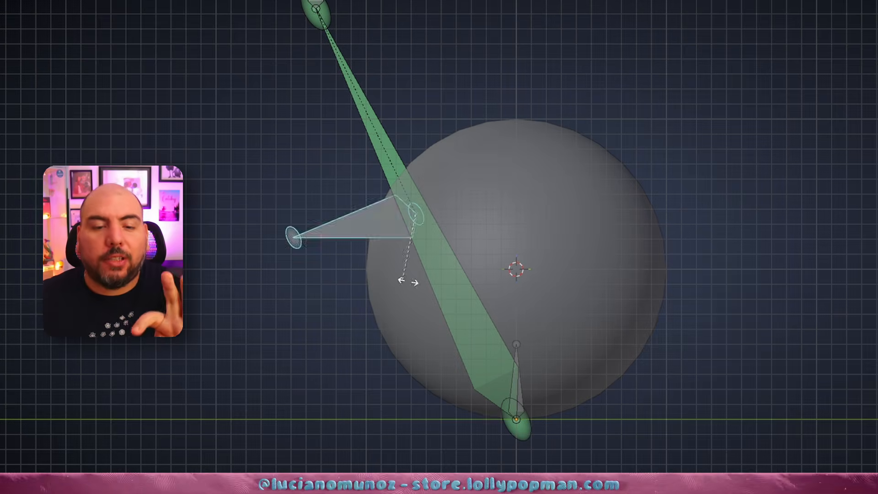
right_click(329, 144)
key(ctrl+z)
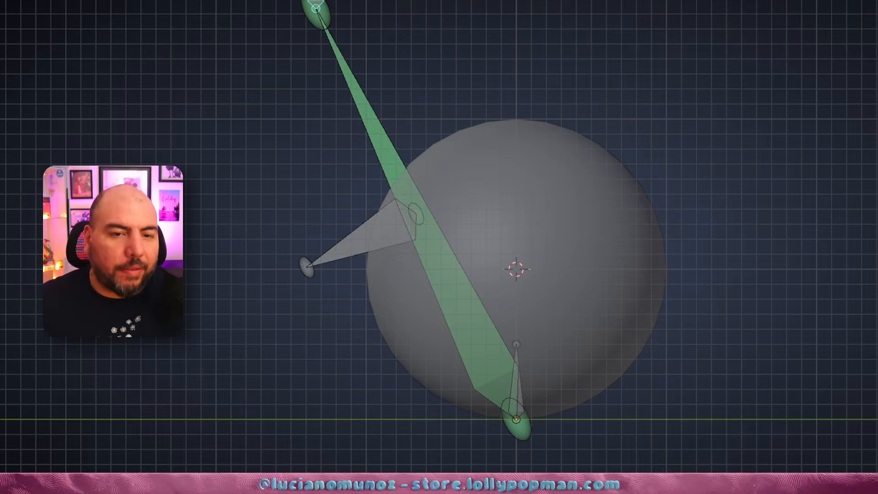
key(ctrl+z)
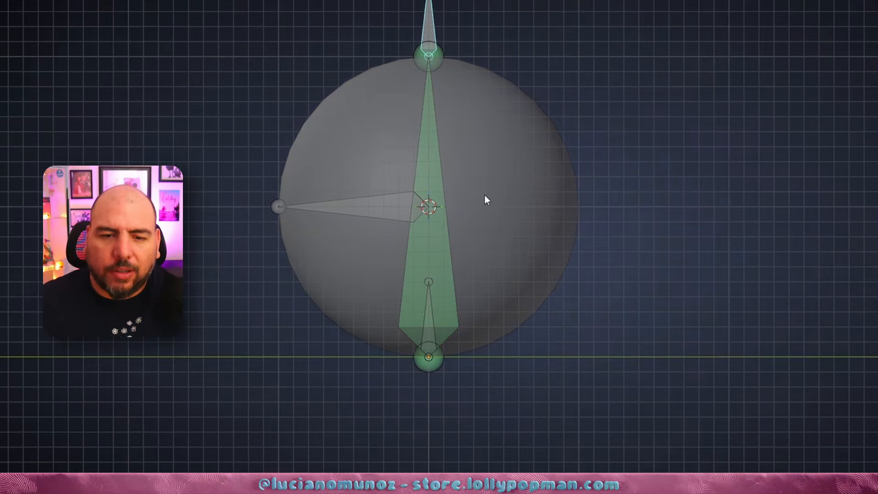
- Select the sphere and the armature in Object Mode, and parent the sphere to the Rotation bone in Pose Mode using Bone
key(ctrl+z)
click(476, 238)
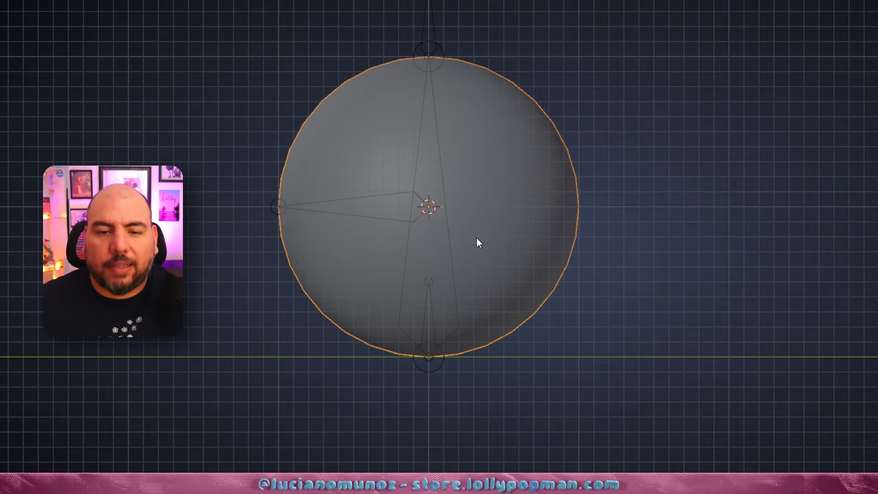
shift+click(277, 208)
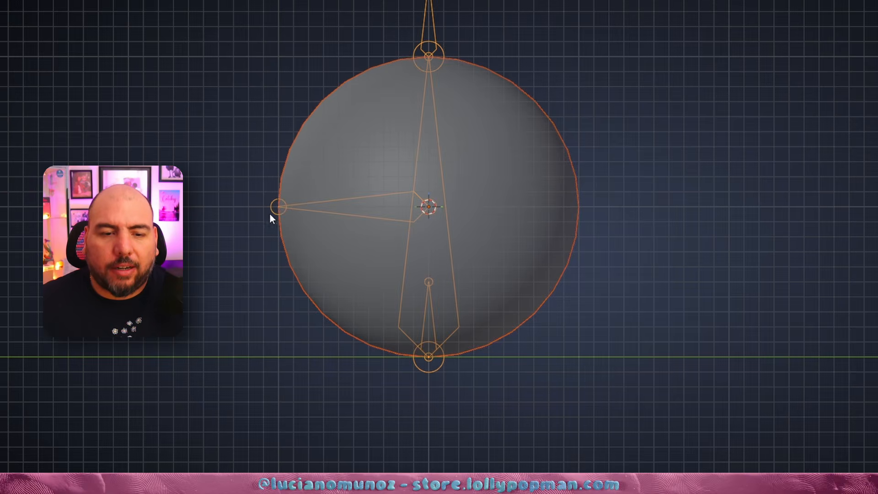
key(Tab)
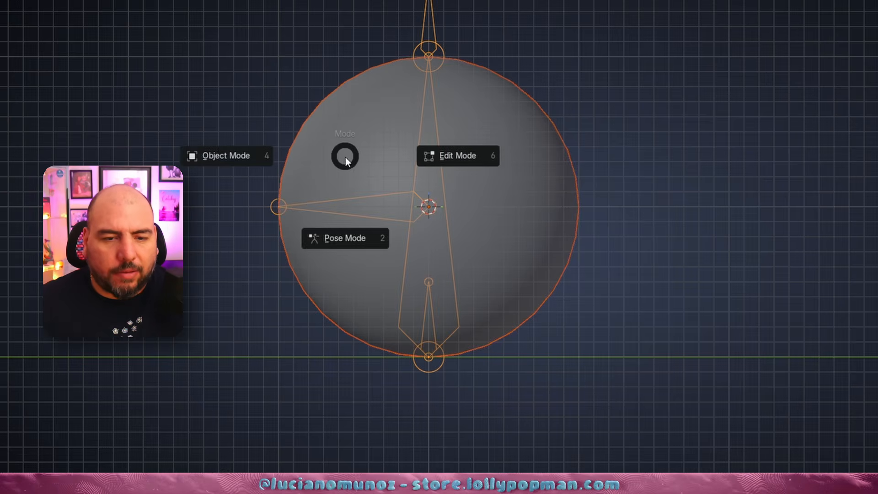
click(347, 245)
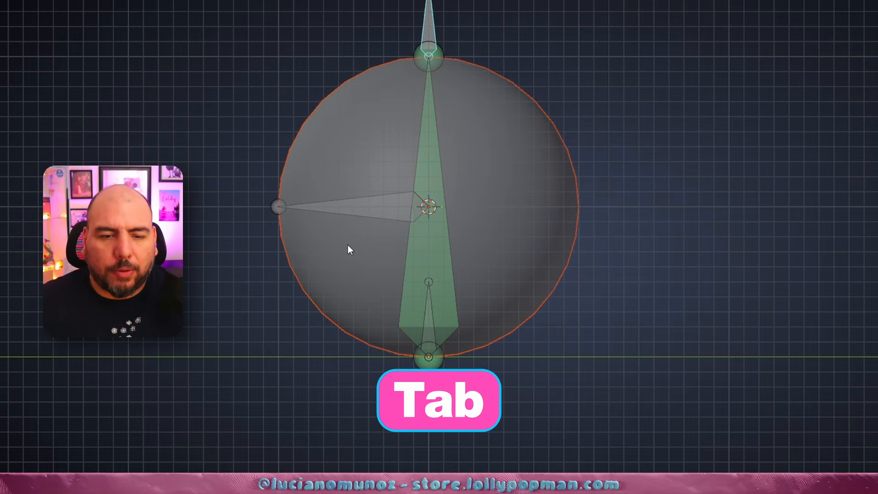
click(358, 211)
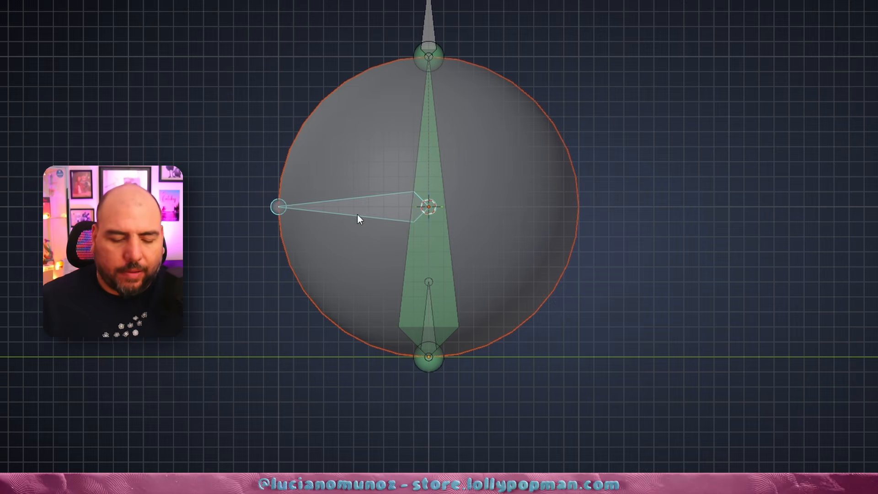
key(ctrl+p)
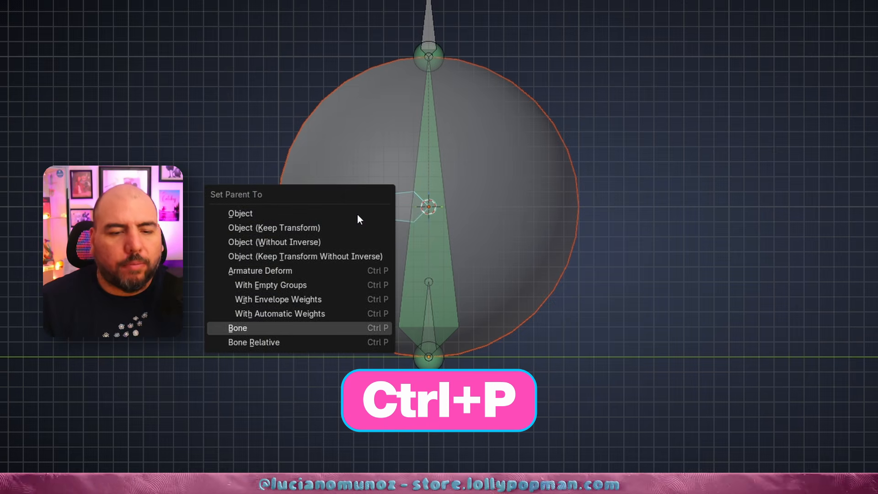
key(Return)
key(ctrl+p)
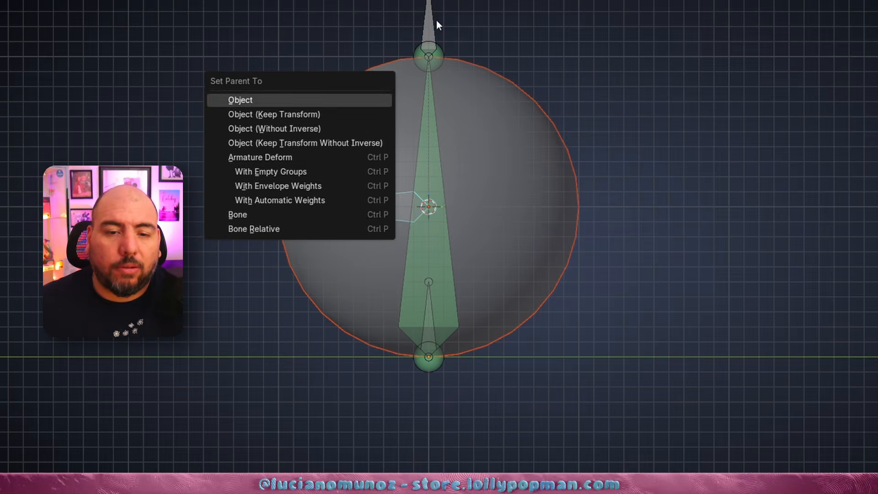
- Test the squash and stretch by moving SS_top several times, cancelling each move
click(430, 35)
key(g)
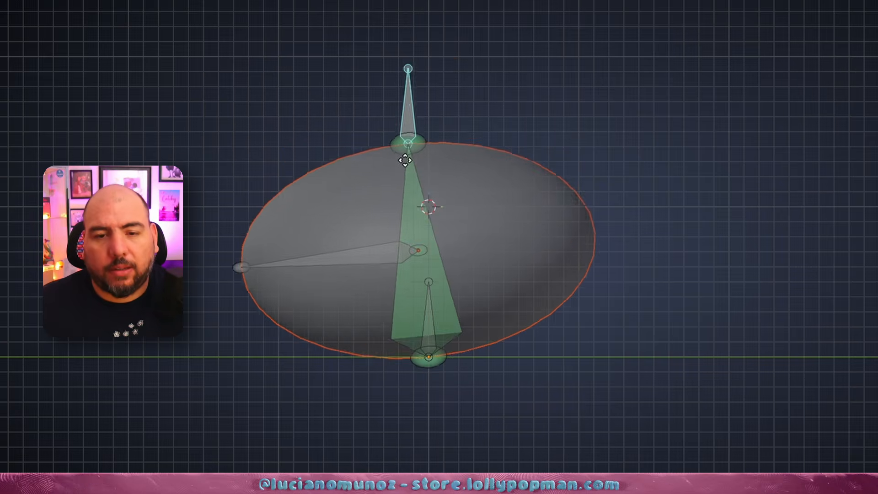
right_click(420, 144)
key(g)
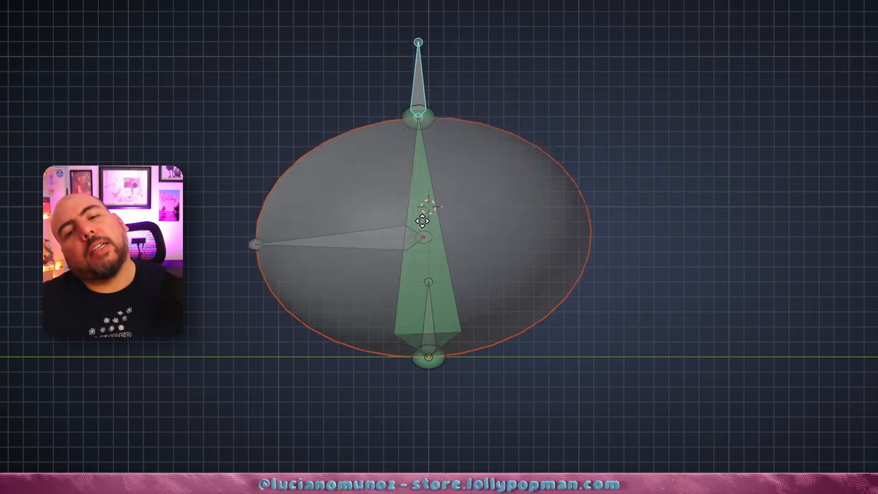
right_click(441, 242)
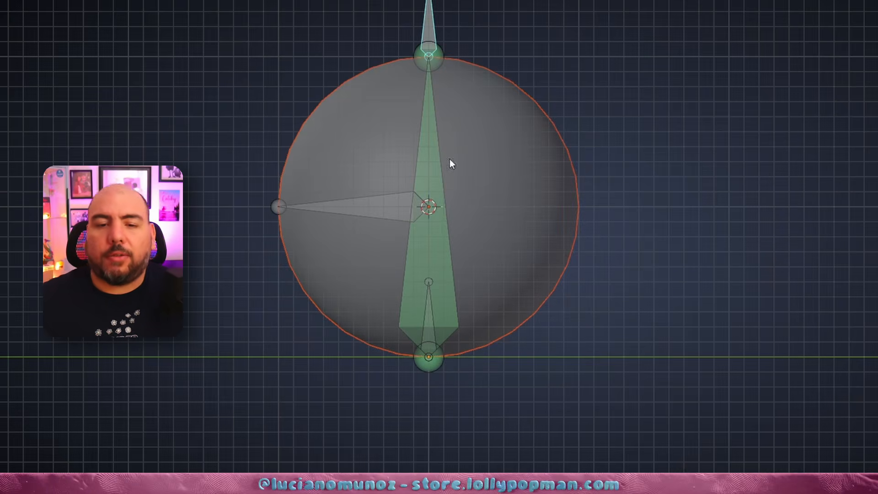
key(g)
right_click(429, 206)
- Test the Rotation bone by rotating it around the sphere's center
click(353, 218)
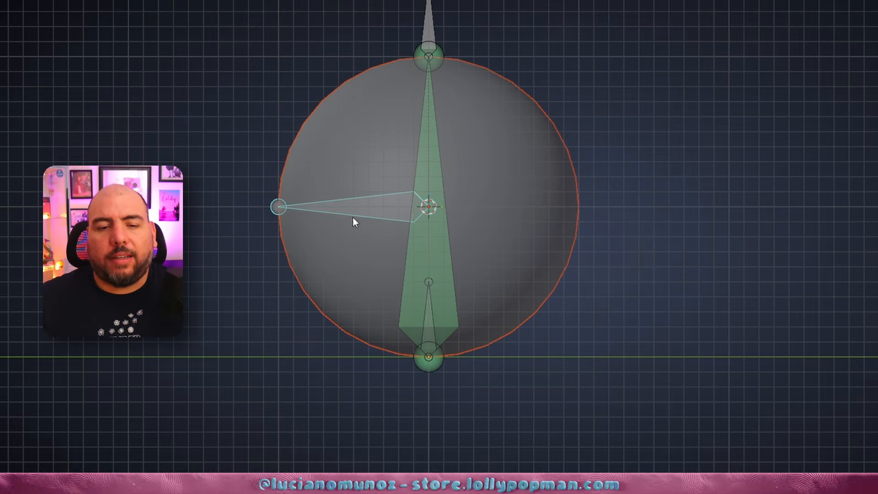
key(r)
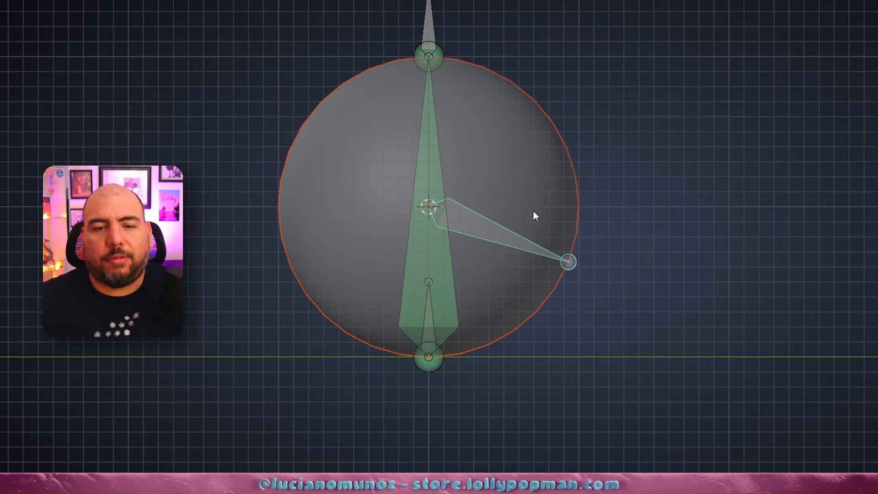
key(r)
click(469, 85)
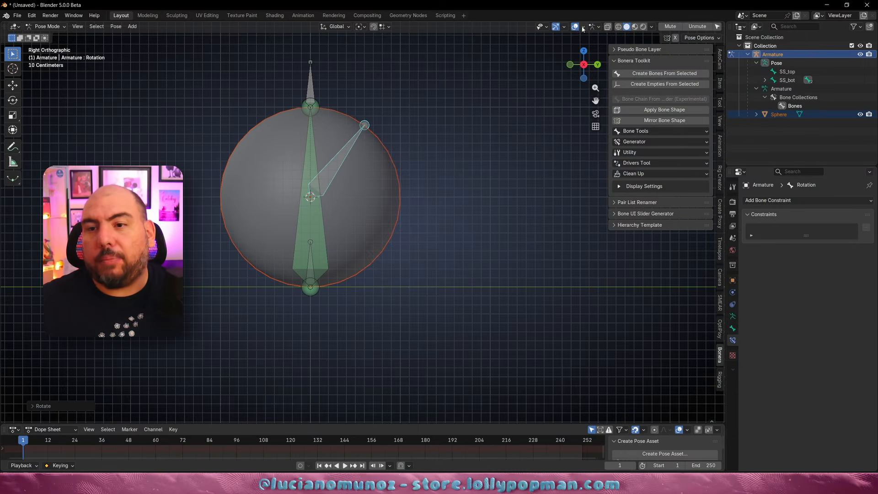
- Turn on the Wireframe overlay in the viewport
click(583, 27)
click(526, 191)
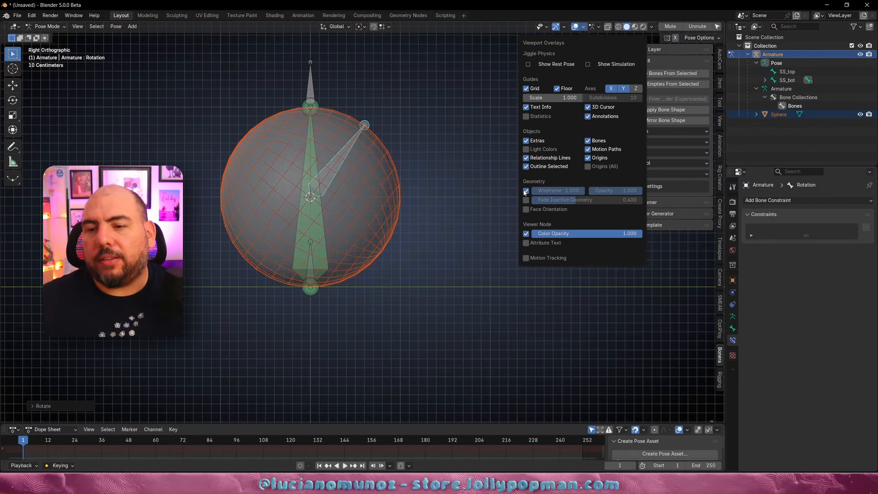
- Squash the sphere by moving SS_top down, and rotate the Rotation bone to test the rolling wireframe
click(310, 77)
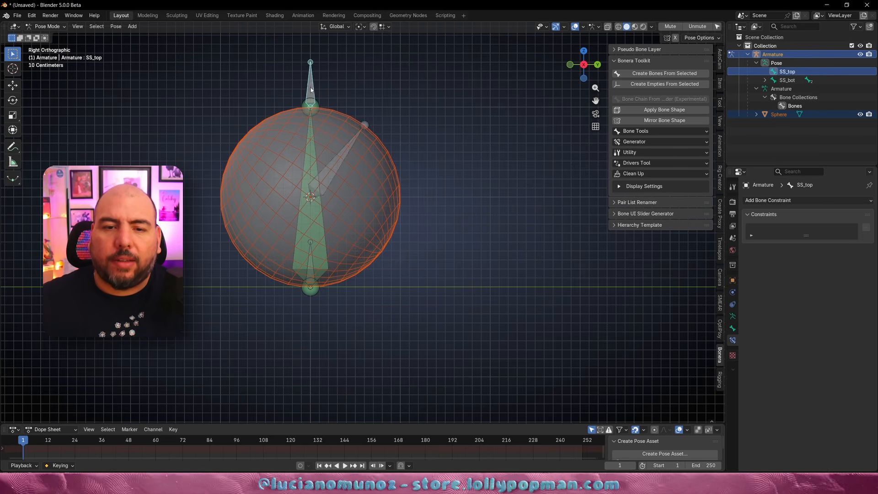
key(g)
click(343, 184)
click(346, 189)
key(r)
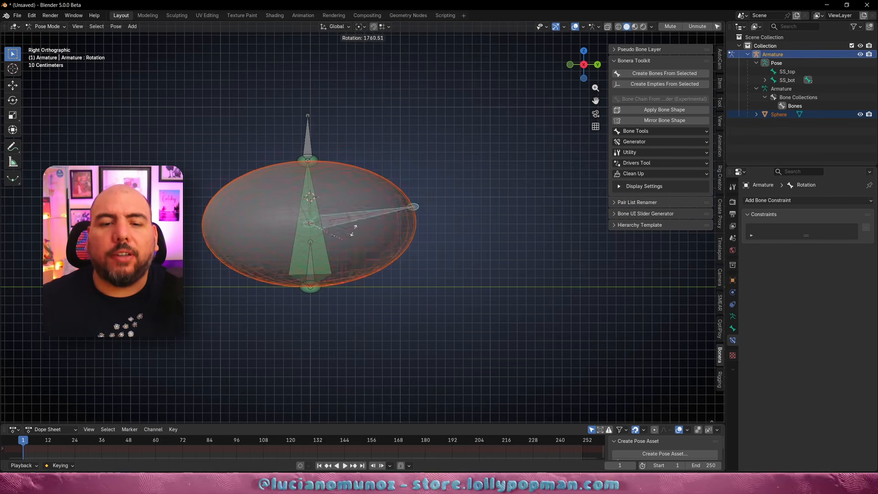
click(355, 197)
- Clear the rotation and location of all pose bones, and deselect them
key(alt+r)
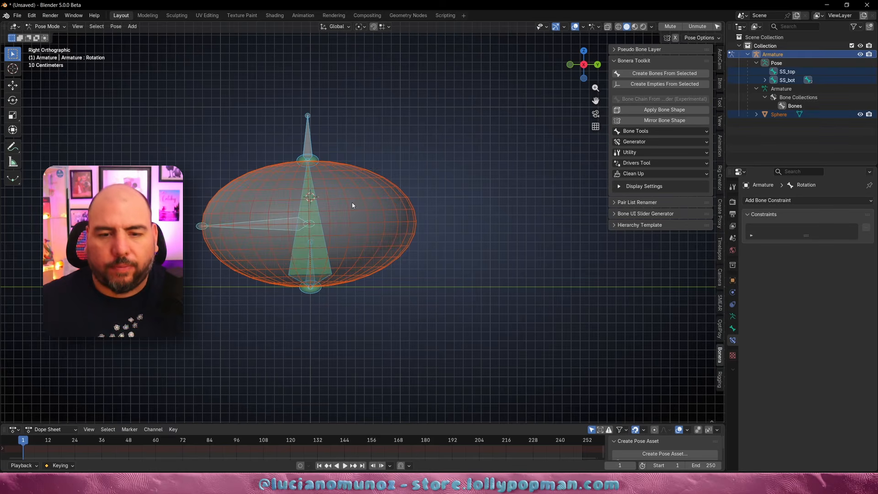
key(alt+g)
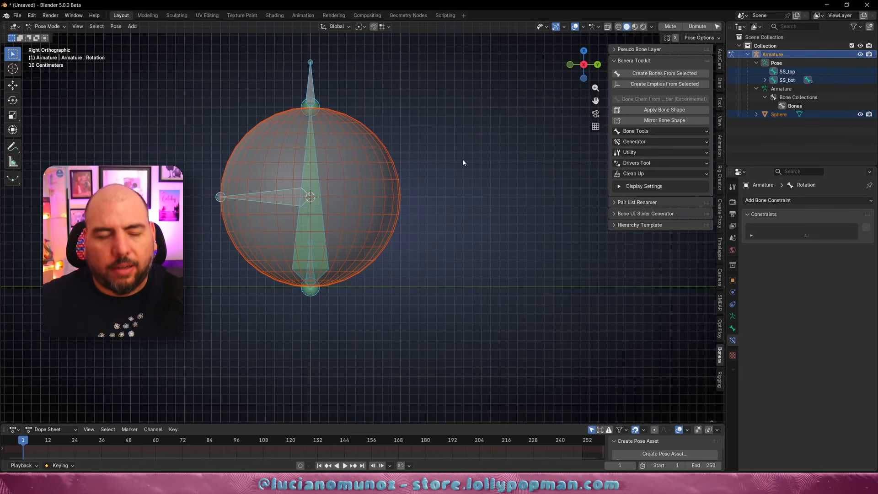
key(alt+a)
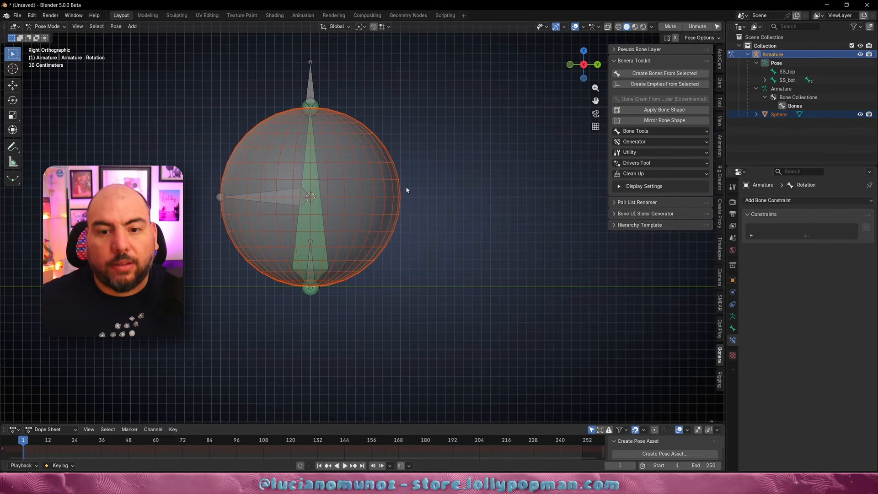
- In the armature's Edit Mode, snap the 3D cursor to the bone joint at the base of the sphere
click(313, 277)
shift+middle_drag(313, 276, 310, 240)
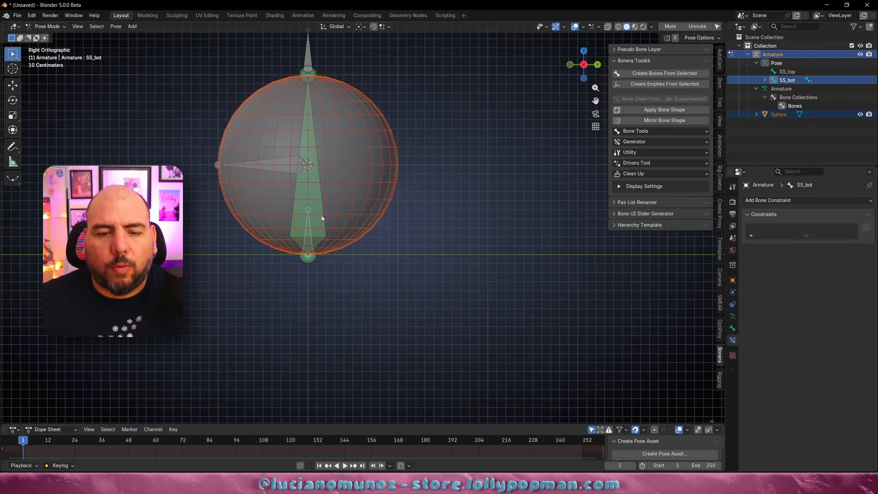
click(324, 250)
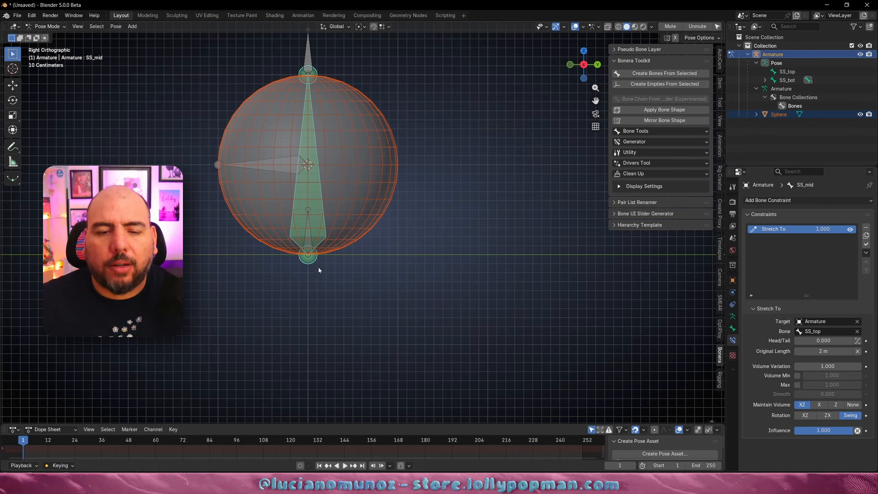
key(Tab)
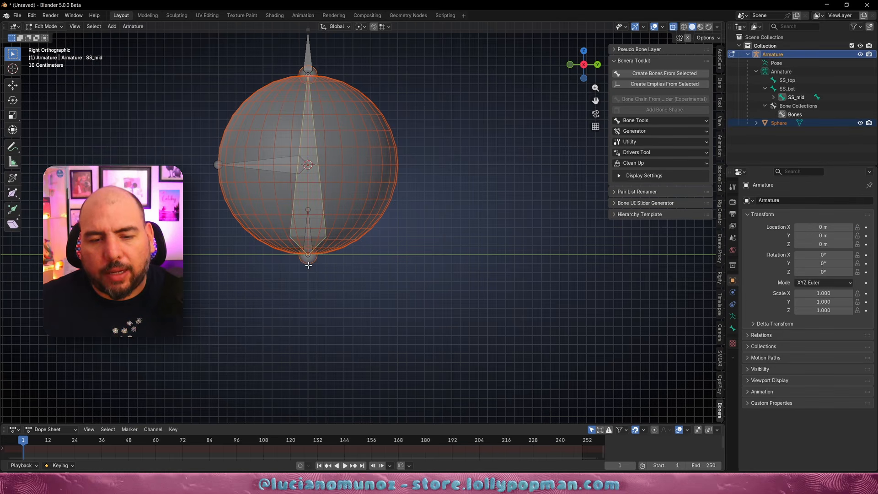
key(shift+s)
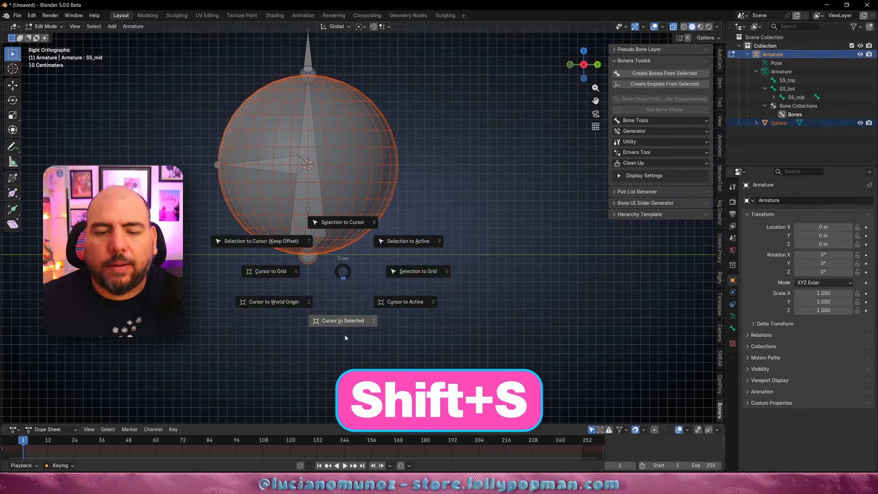
click(345, 337)
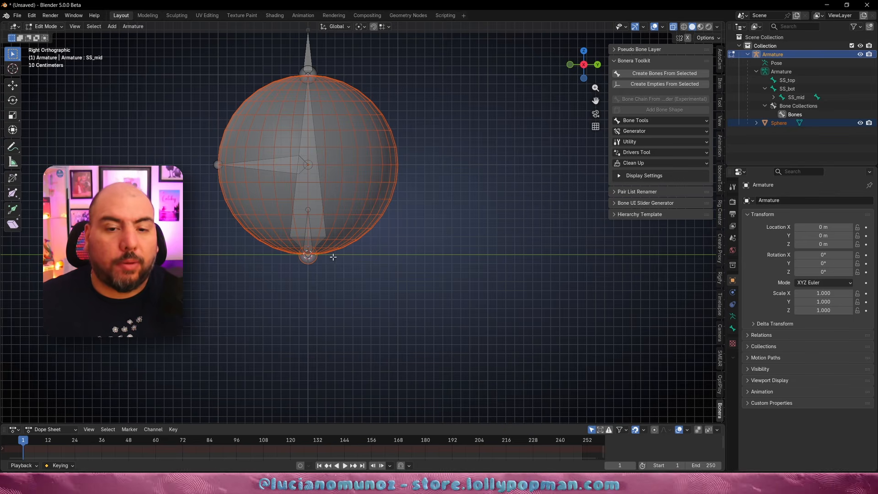
- Add a new bone at the 3D cursor and name it God
middle_drag(329, 254, 320, 204)
key(shift+a)
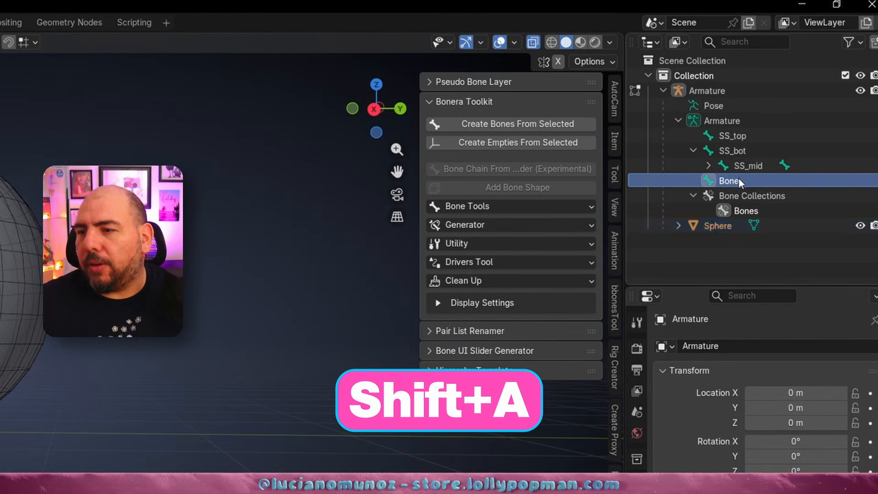
double_click(792, 104)
text(God)
key(Return)
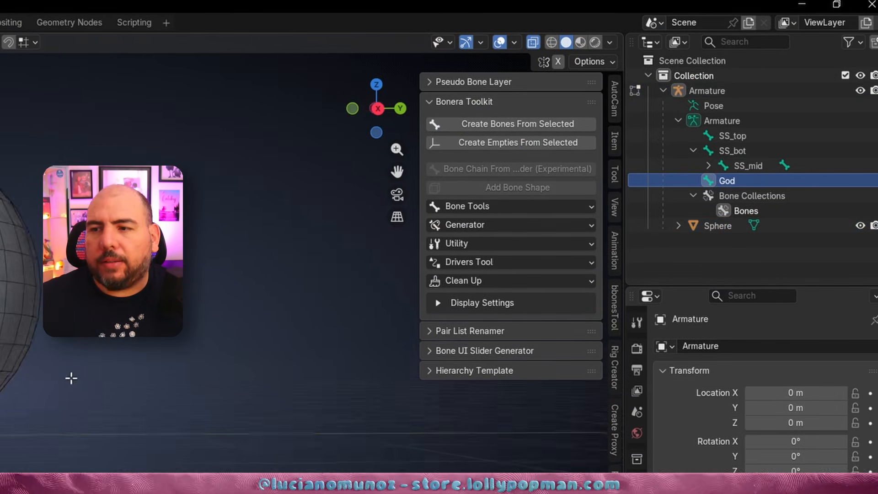
- Add a second bone at the 3D cursor and name it Master
key(shift+a)
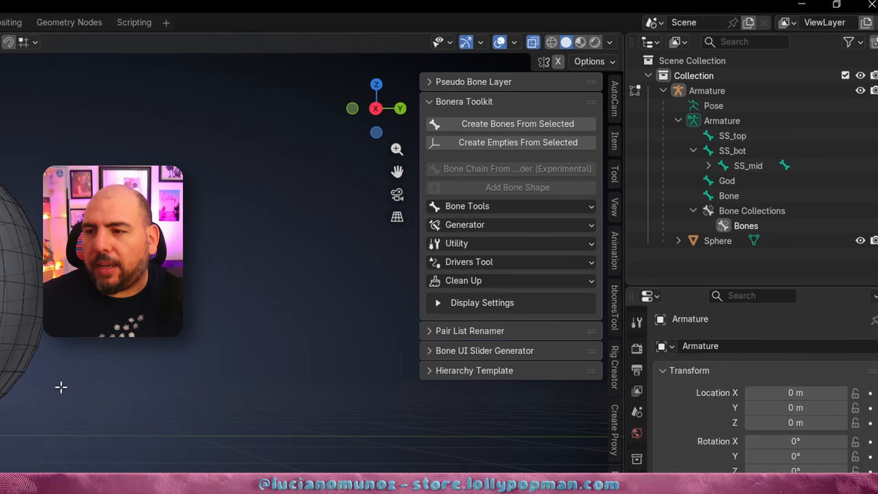
double_click(728, 195)
text(M)
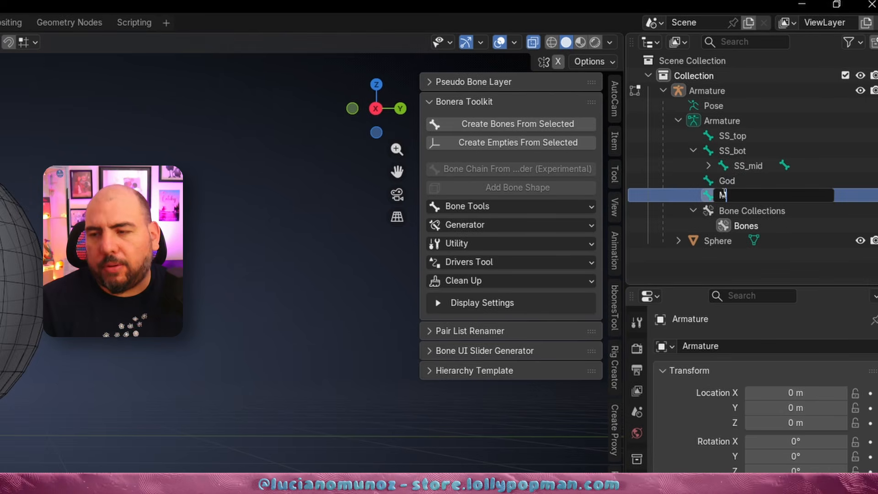
text(aster)
key(Return)
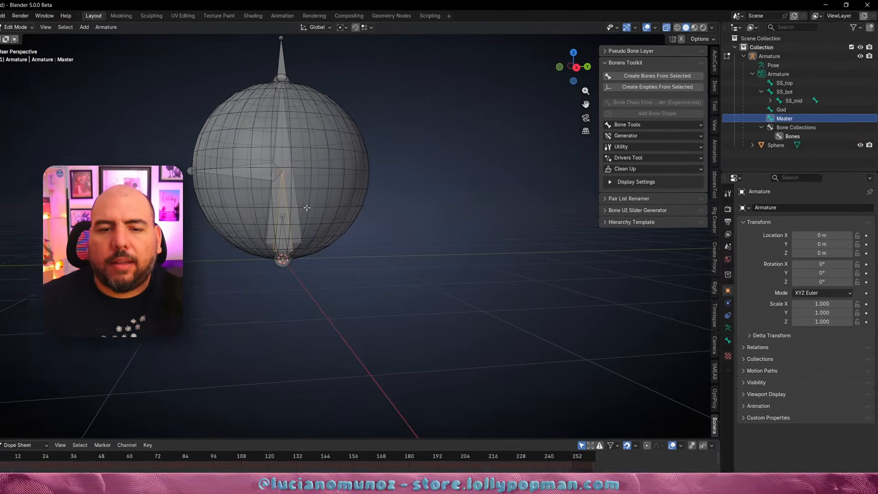
- Add a third bone at the 3D cursor and name it COG
key(alt+a)
mouse_move(314, 174)
middle_down()
mouse_move(343, 200)
mouse_move(311, 165)
middle_up()
click(324, 173)
click(312, 166)
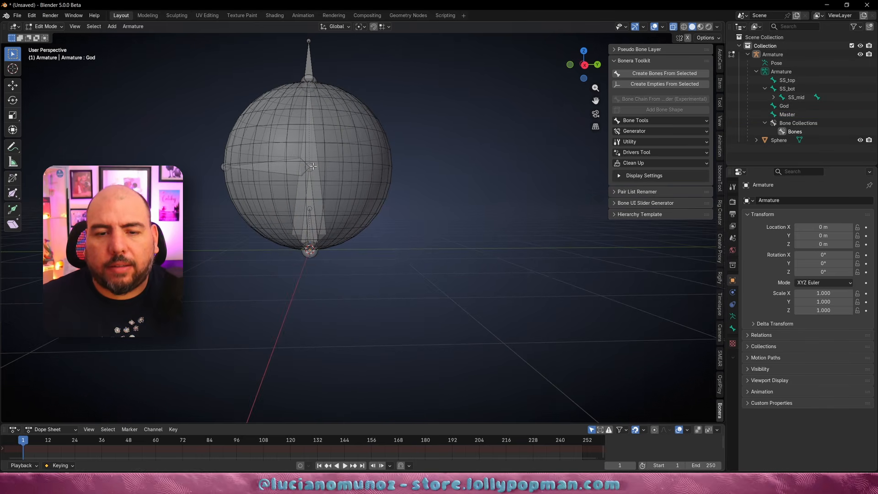
click(313, 165)
click(314, 166)
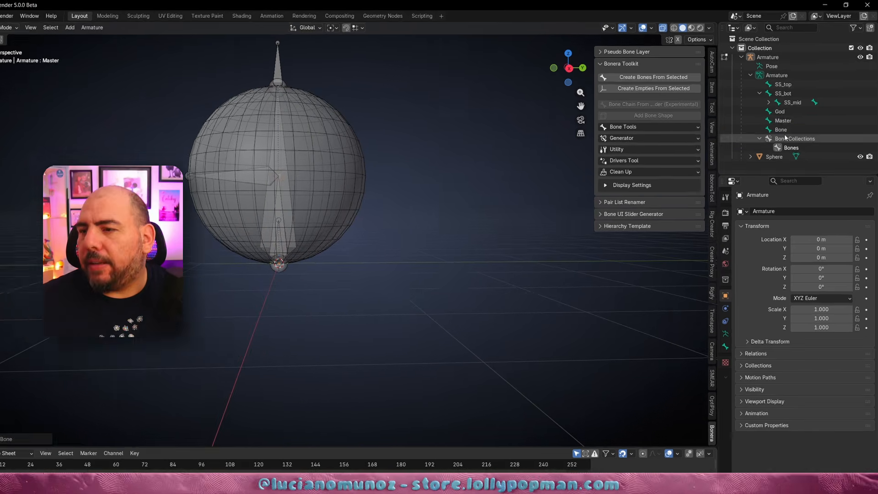
click(784, 138)
click(784, 129)
double_click(785, 129)
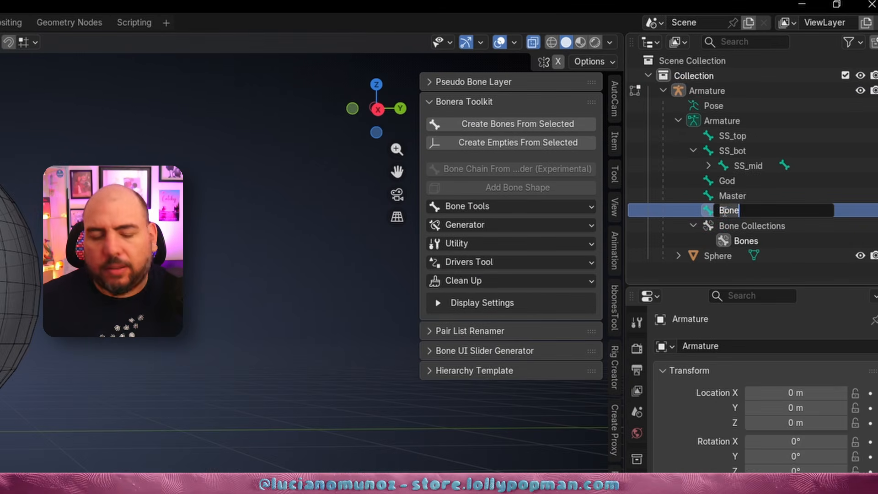
text(COG)
key(Return)
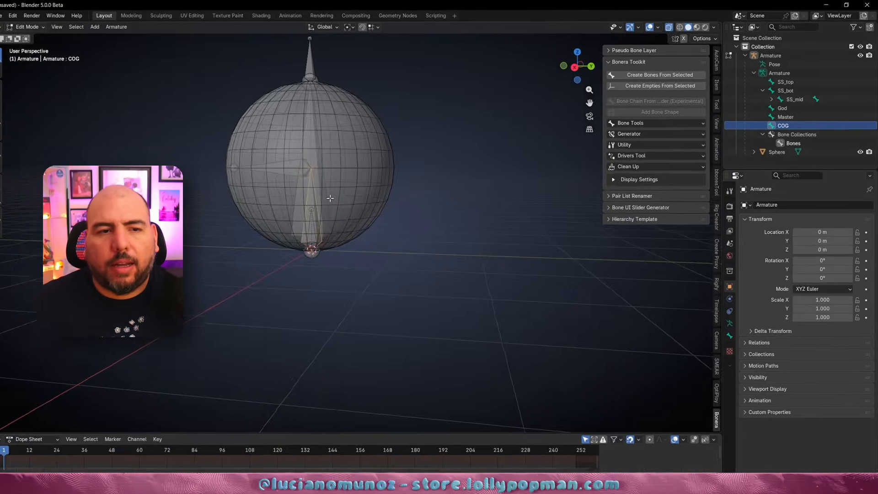
- In front view, move the COG bone straight up along Z until its base sits near the sphere's center
key(g)
right_click(375, 183)
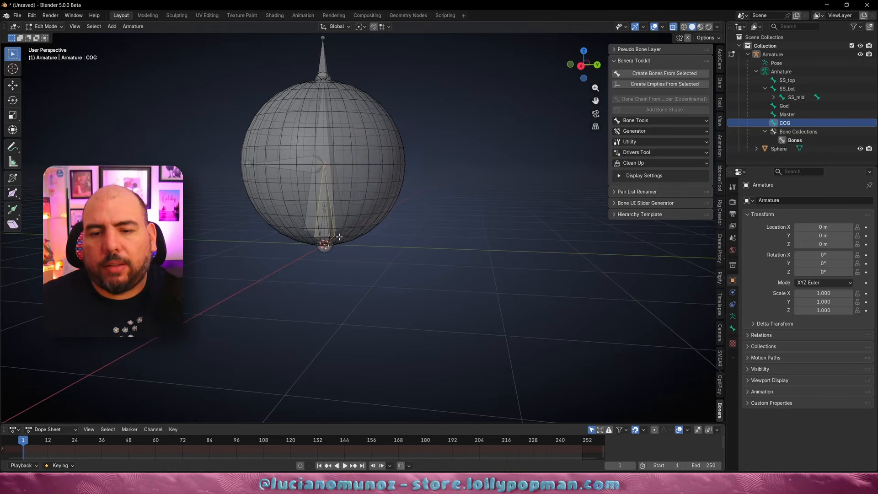
middle_drag(331, 251, 308, 220)
key(KP_7)
key(grave)
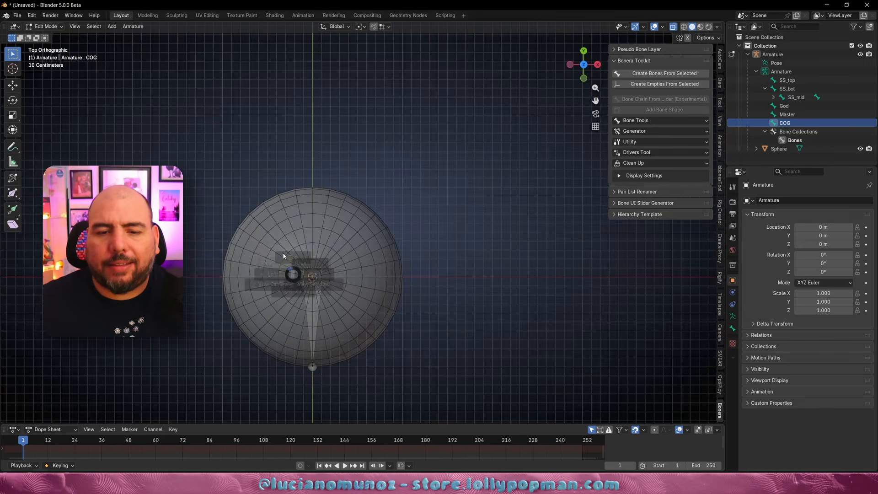
click(216, 154)
key(g)
key(z)
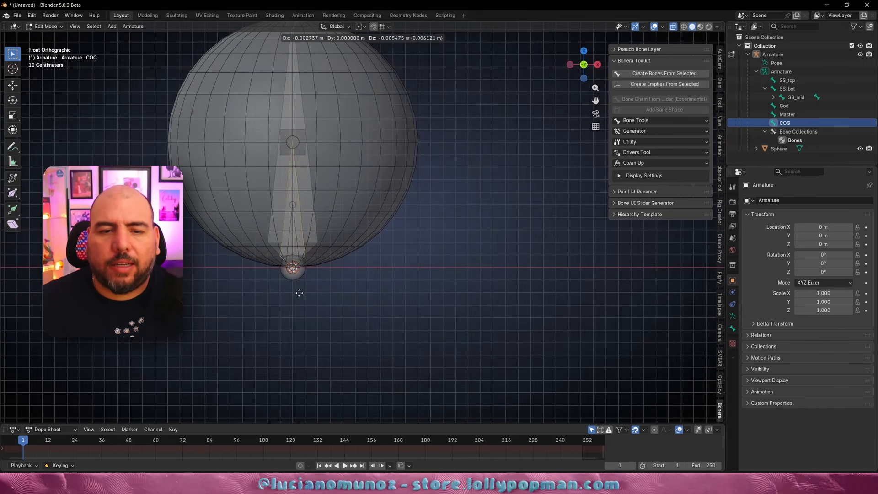
click(297, 180)
shift+middle_drag(297, 181, 299, 224)
key(g)
key(z)
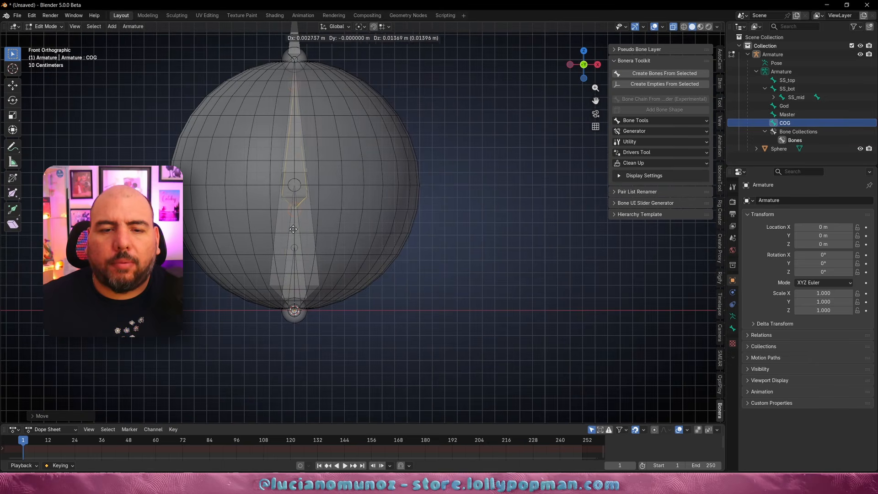
click(294, 126)
middle_drag(294, 126, 357, 265)
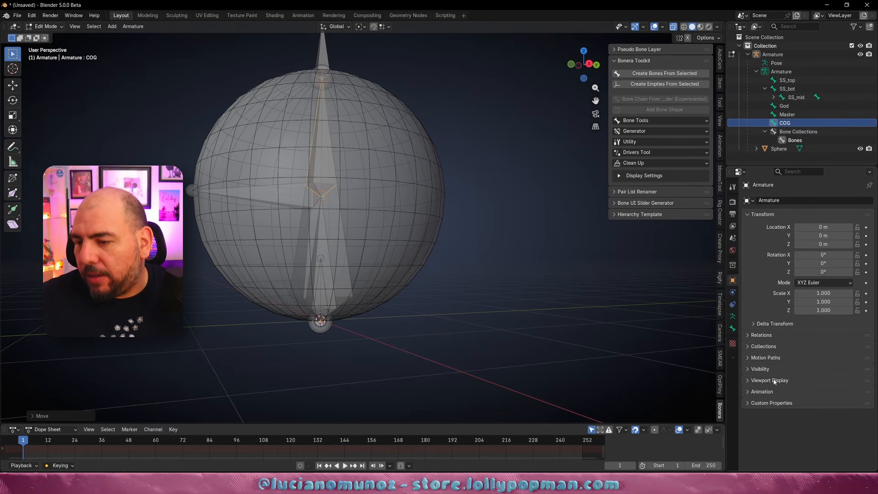
- Show the bone names through the armature's viewport display settings
click(732, 316)
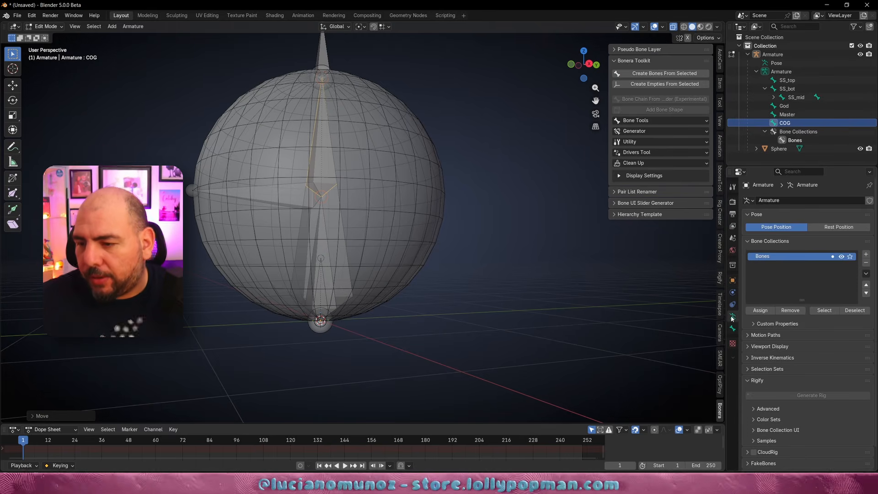
click(769, 241)
click(757, 298)
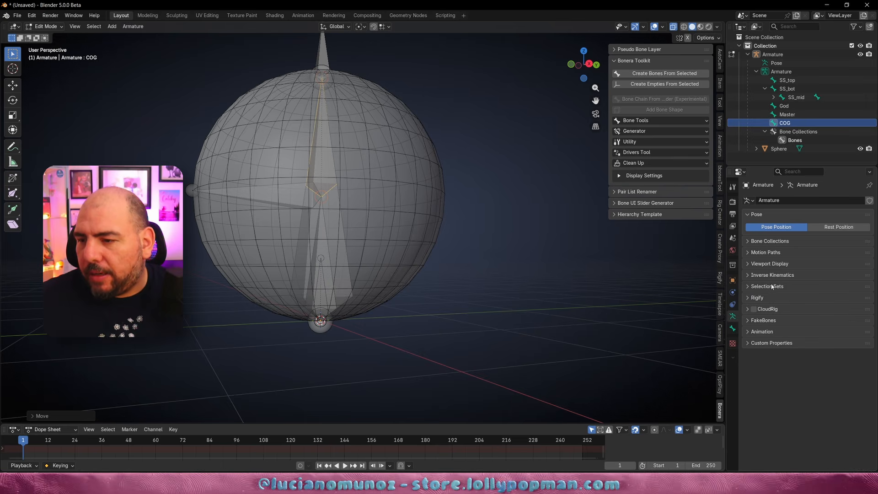
click(771, 265)
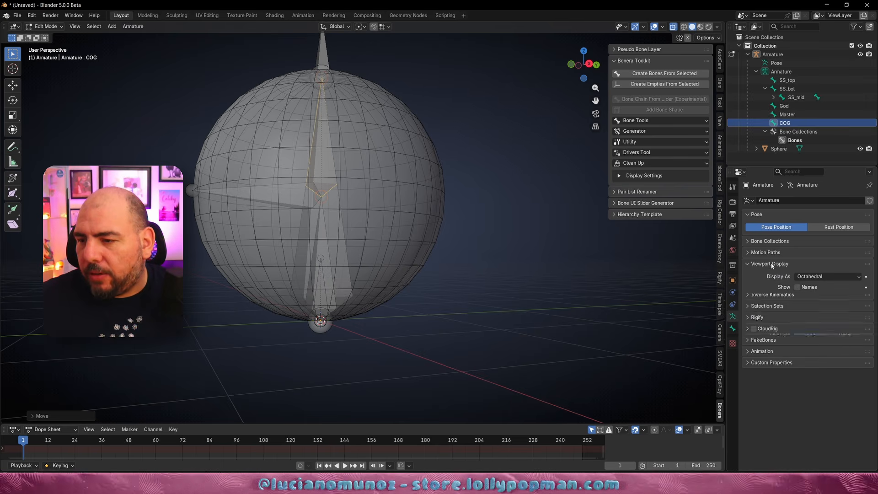
click(797, 288)
middle_drag(405, 254, 390, 266)
scroll(390, 267, down, 4)
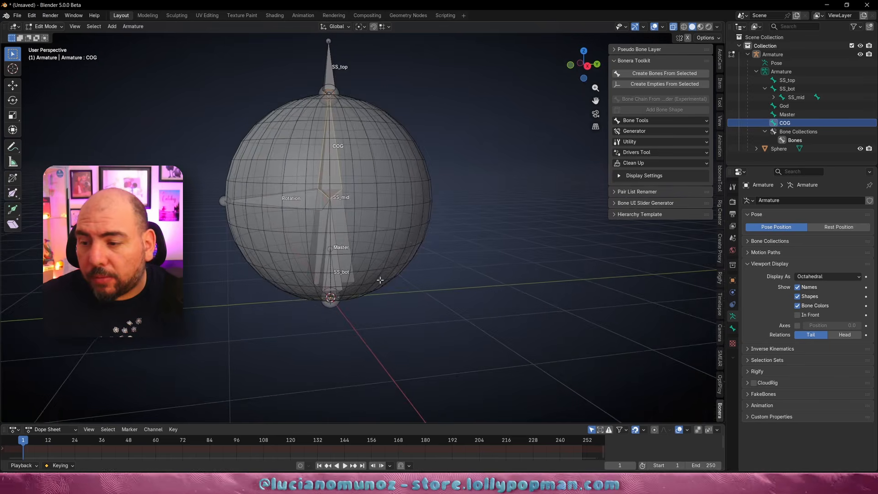
- In right view, hide the Rotation bone and the SS_mid bone
key(grave)
click(399, 282)
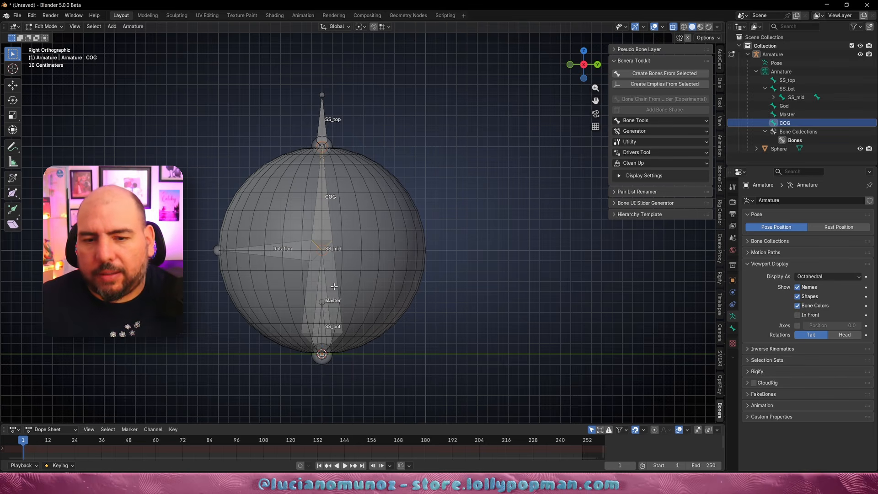
click(297, 273)
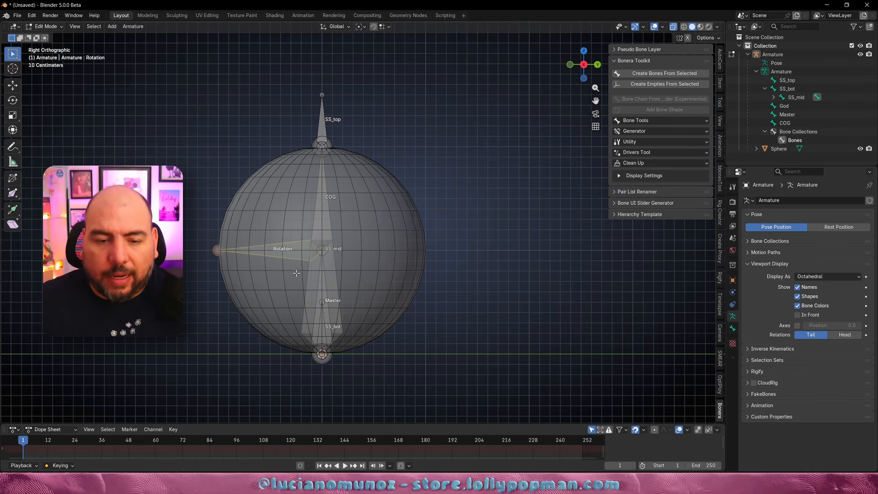
key(h)
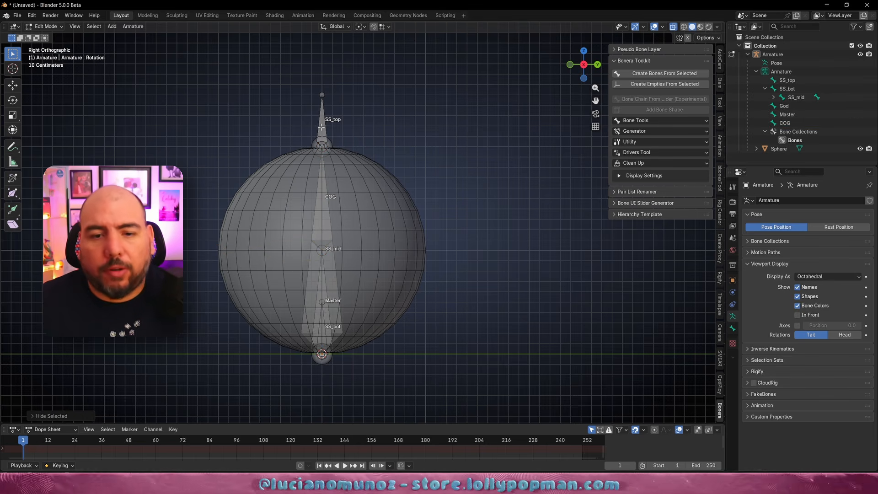
click(324, 217)
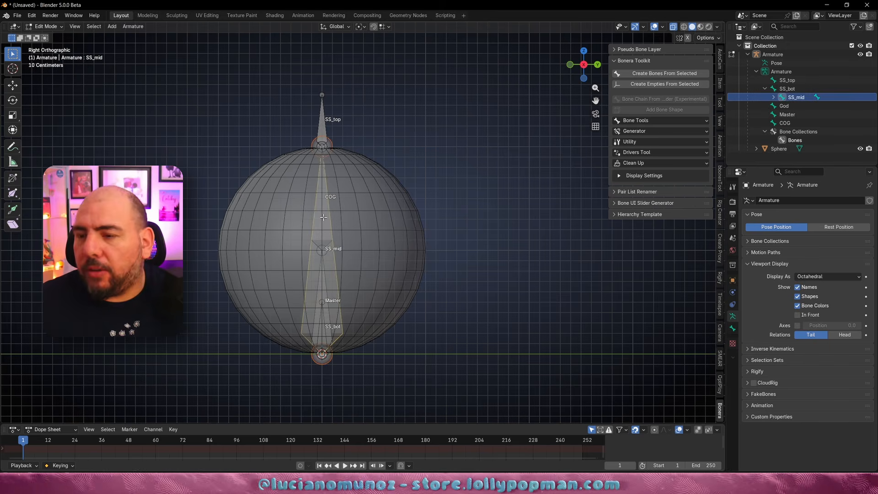
key(h)
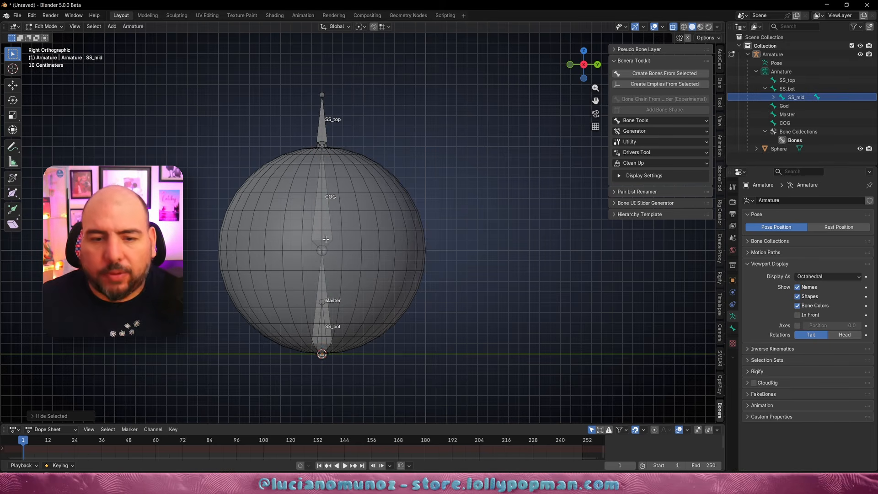
shift+middle_drag(325, 256, 319, 241)
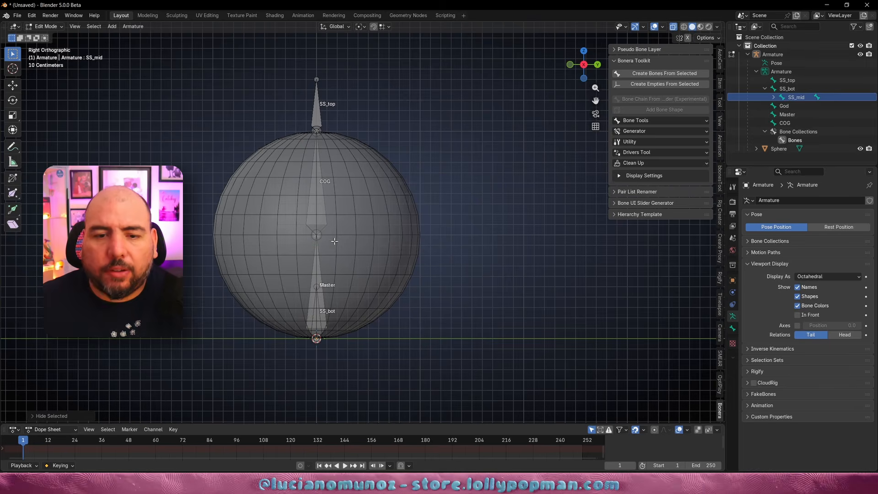
shift+middle_drag(334, 241, 322, 211)
click(313, 194)
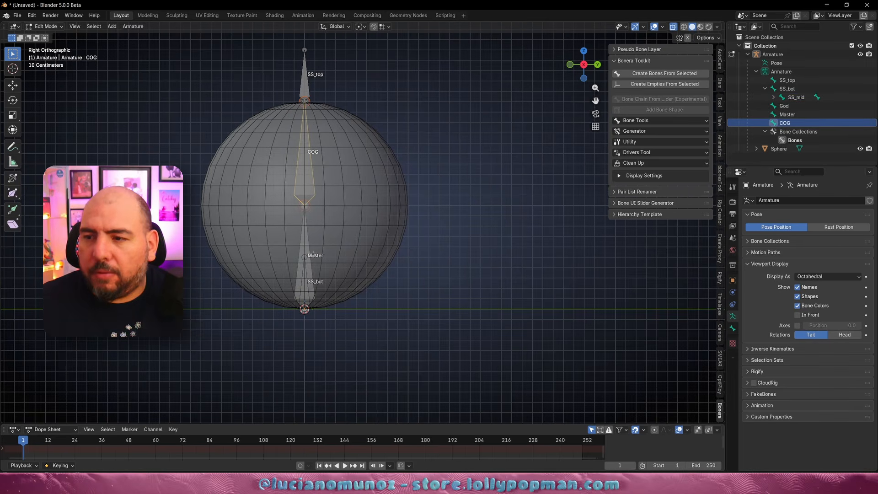
click(308, 243)
click(305, 215)
click(312, 223)
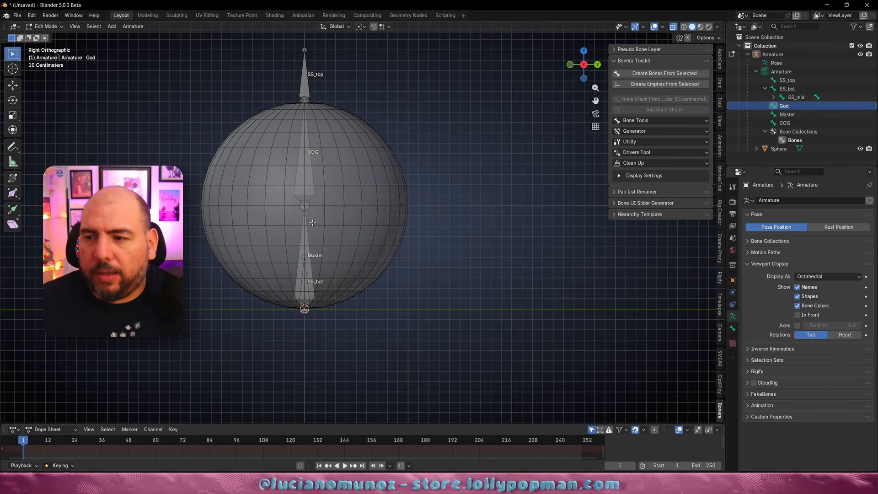
click(313, 169)
shift+click(307, 249)
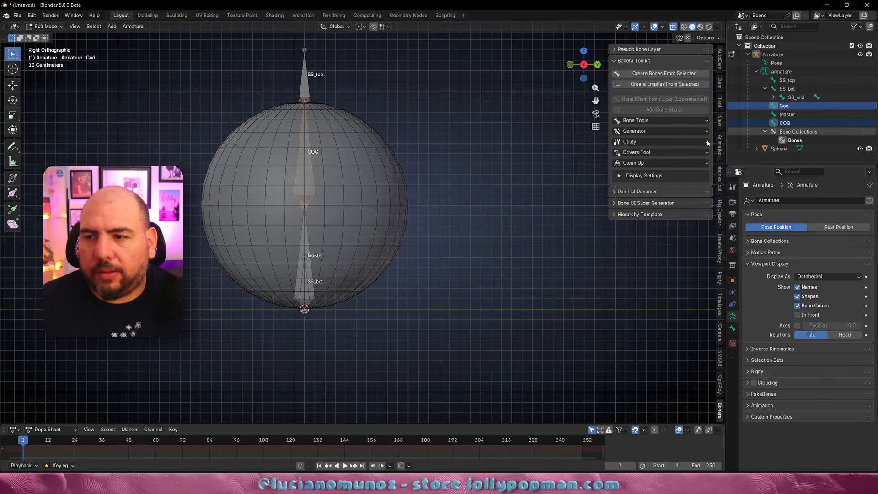
- Try to parent the Master bone to the COG bone with Keep Offset, and undo it
click(783, 123)
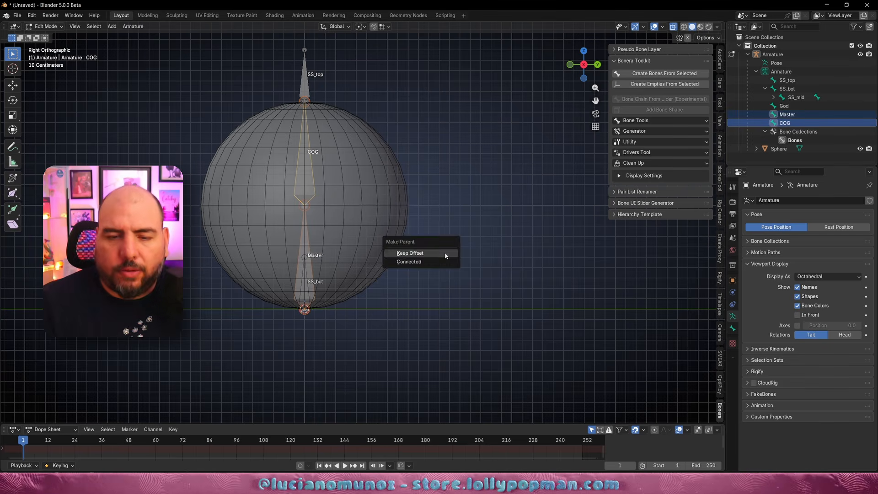
click(445, 254)
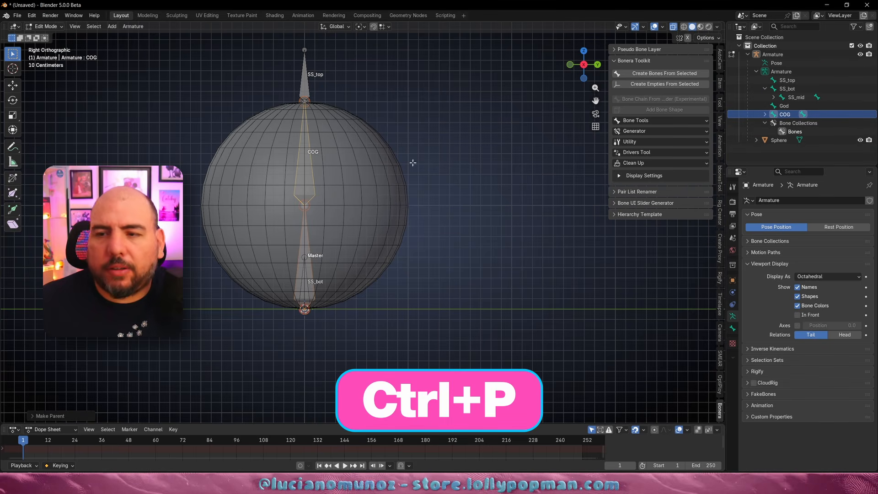
click(765, 115)
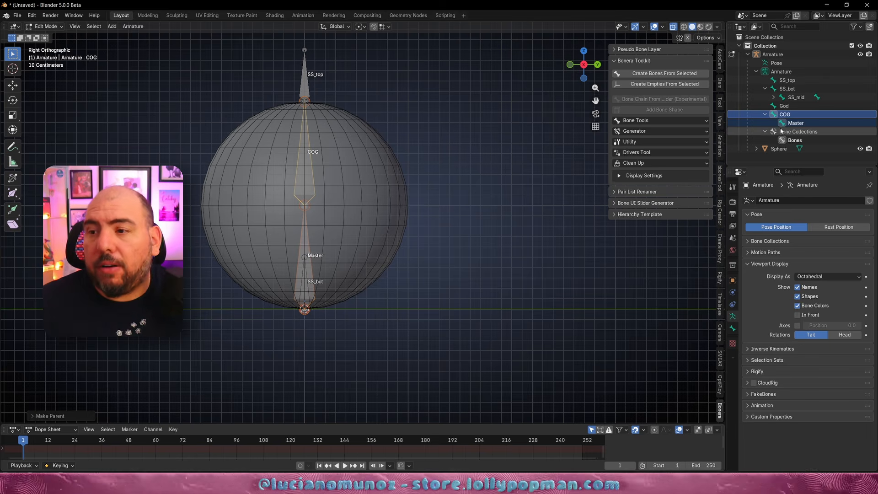
key(ctrl+z)
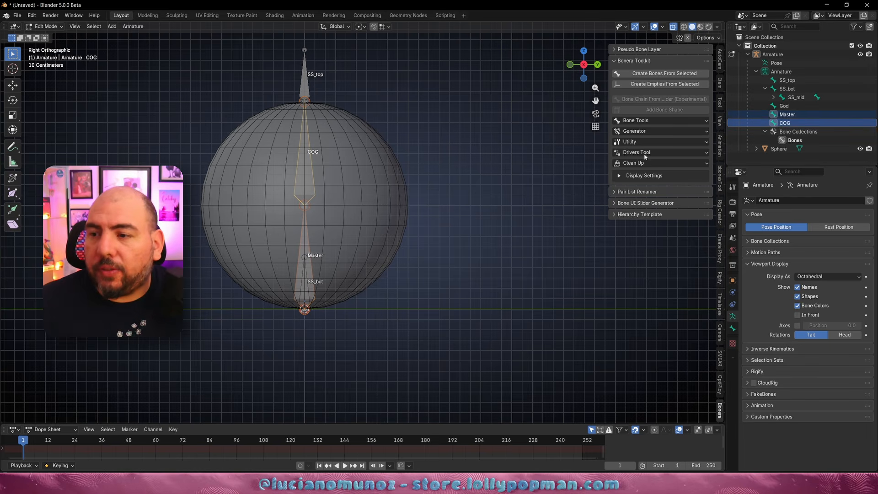
- Parent the COG bone to the Master bone with Keep Offset and check the pair in the bone hierarchy
click(787, 115)
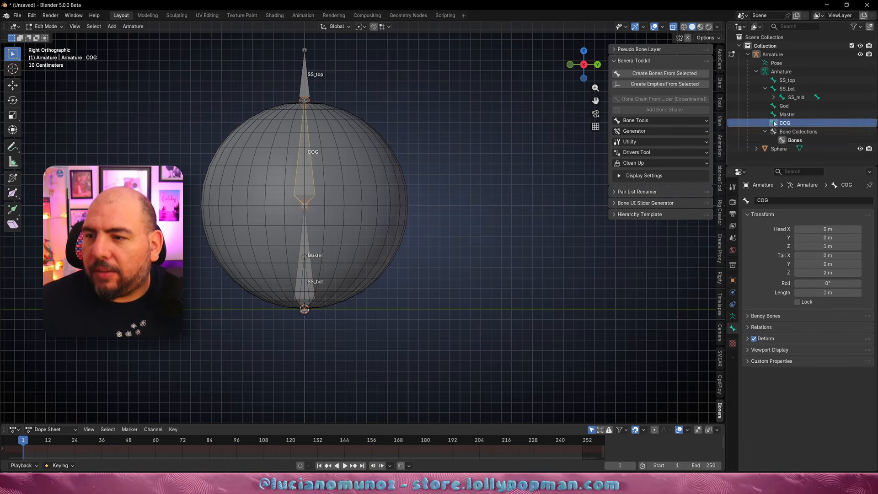
shift+click(786, 123)
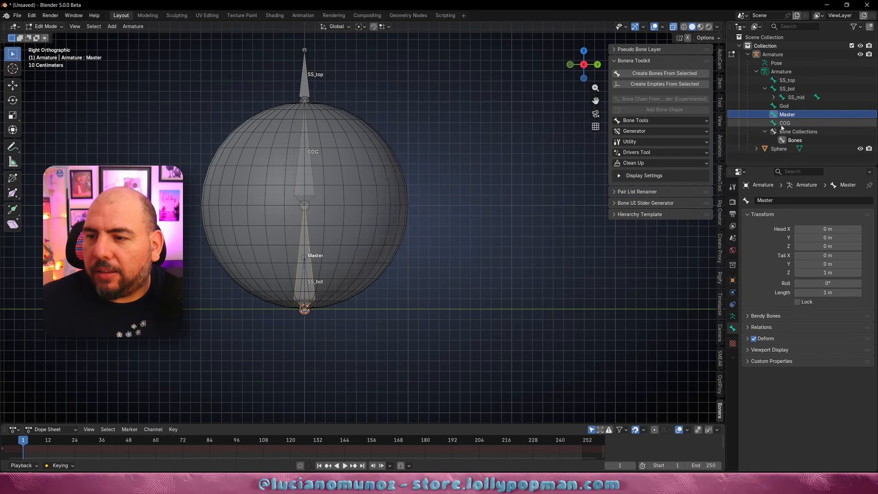
click(785, 122)
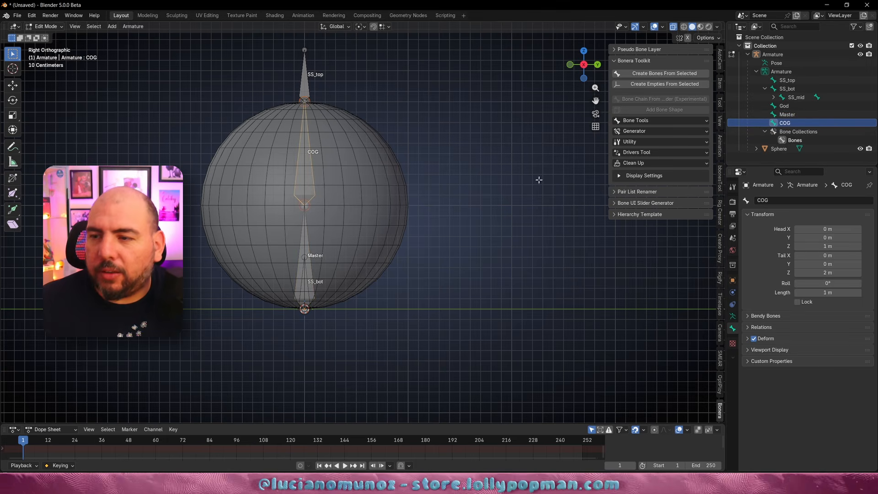
key(Tab)
key(Tab)
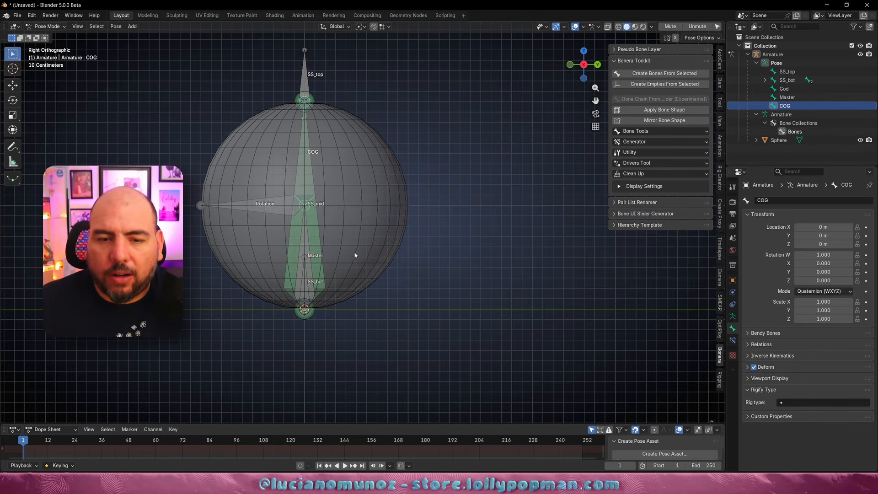
key(Tab)
shift+click(786, 114)
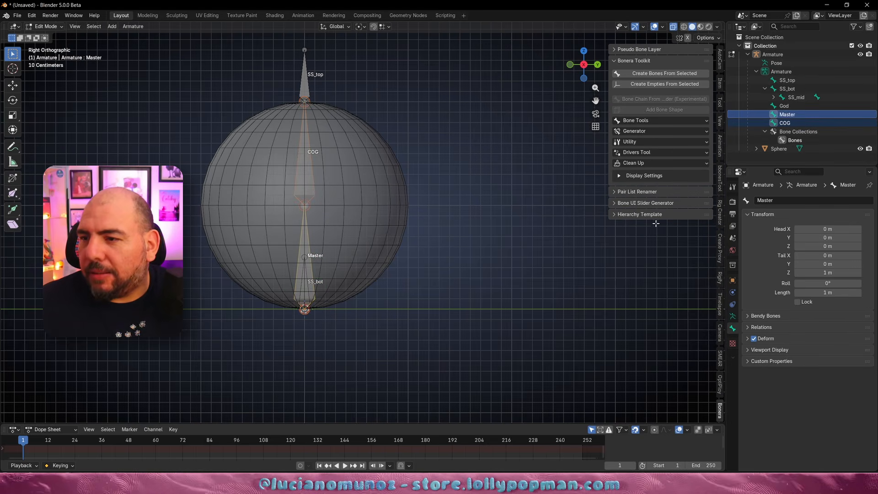
key(ctrl+p)
click(401, 236)
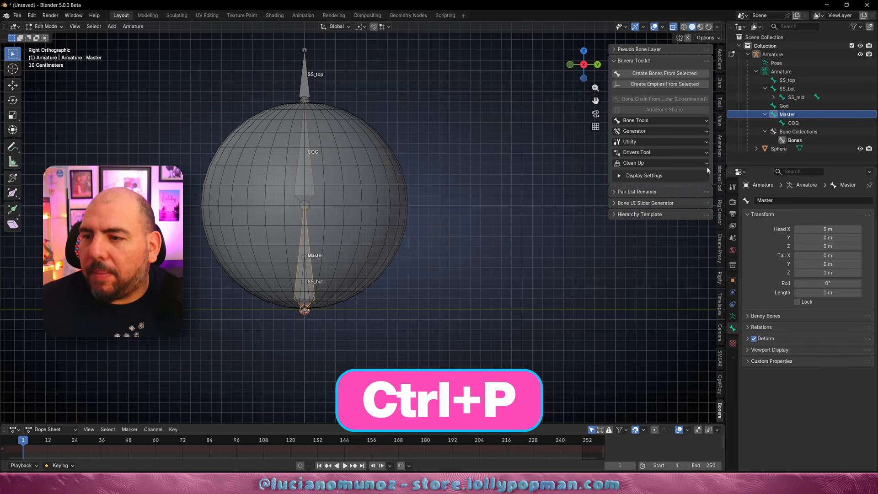
click(765, 114)
click(792, 123)
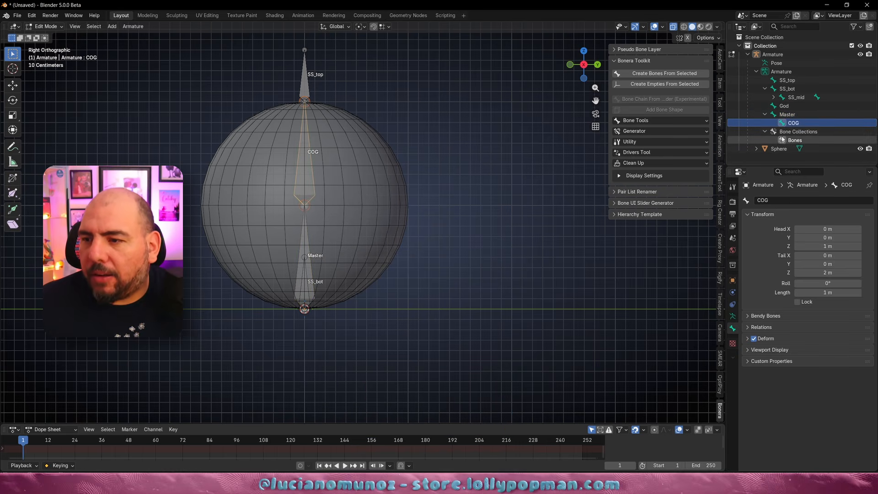
- Parent the Master bone to the God bone with Keep Offset and expand God in the bone hierarchy
click(786, 114)
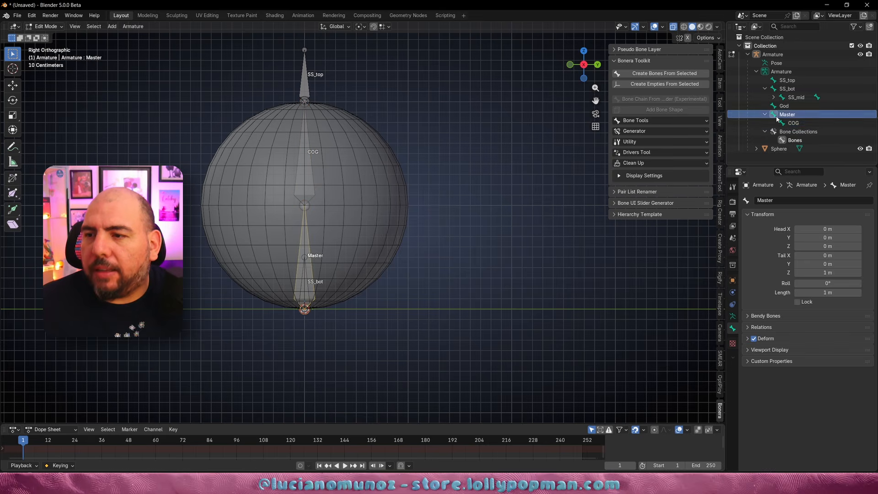
ctrl+click(783, 106)
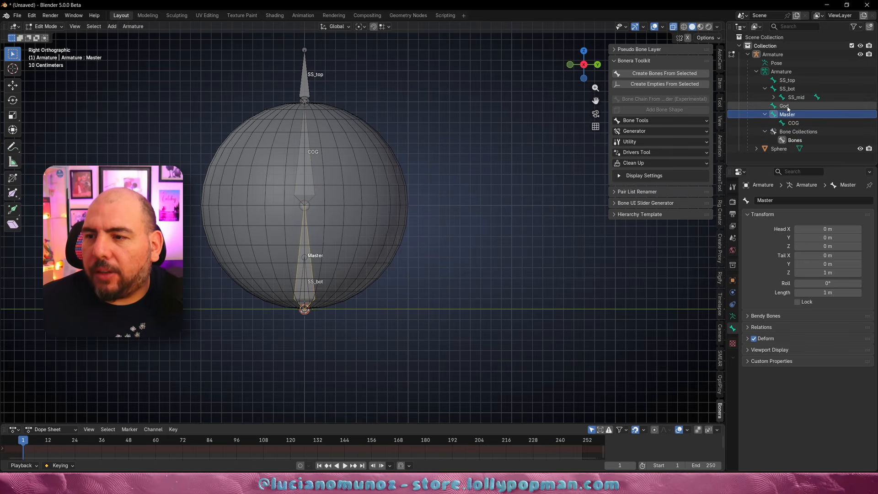
key(ctrl+p)
click(466, 272)
key(ctrl+z)
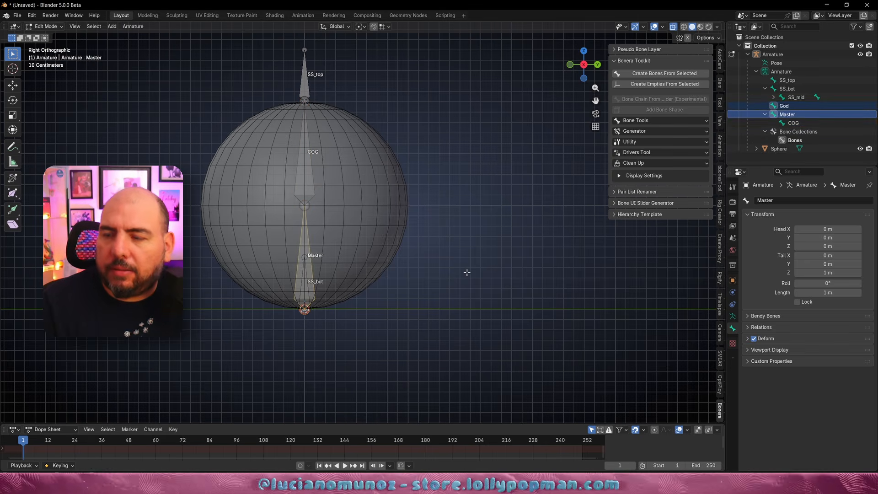
ctrl+click(783, 105)
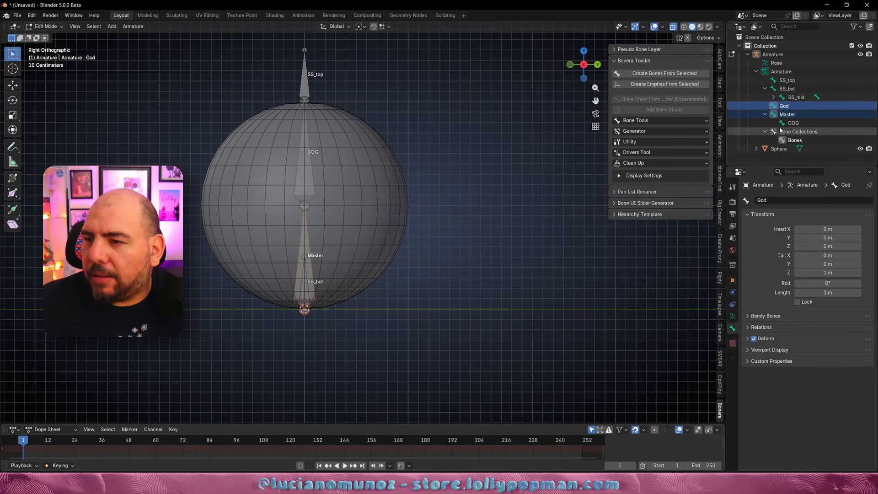
key(ctrl+p)
click(452, 252)
click(765, 105)
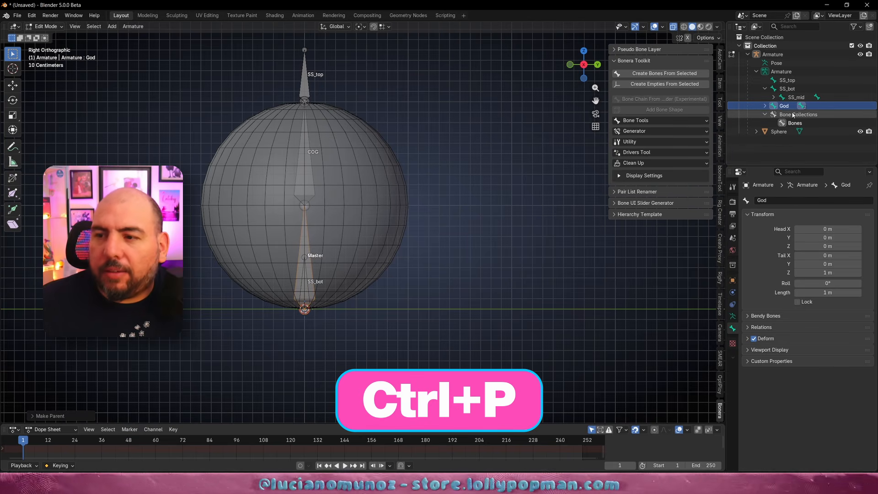
- Switch the armature to Pose Mode and expand the God bone's hierarchy down to COG
click(306, 267)
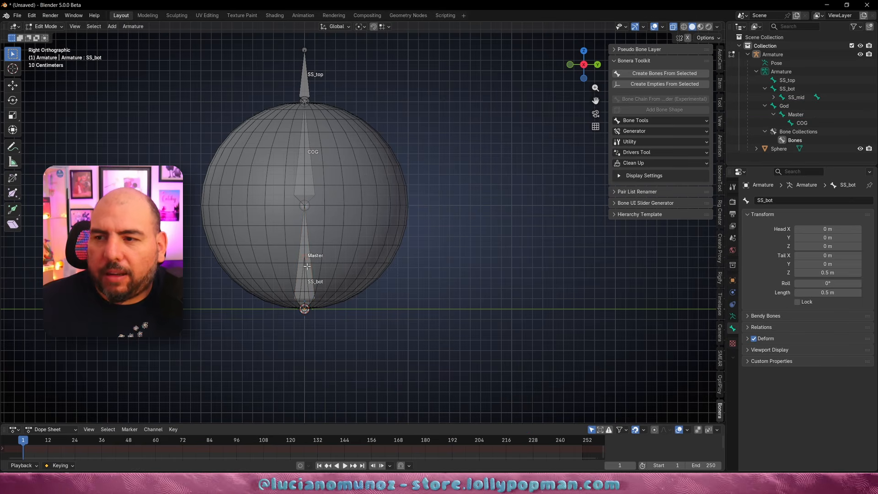
click(306, 281)
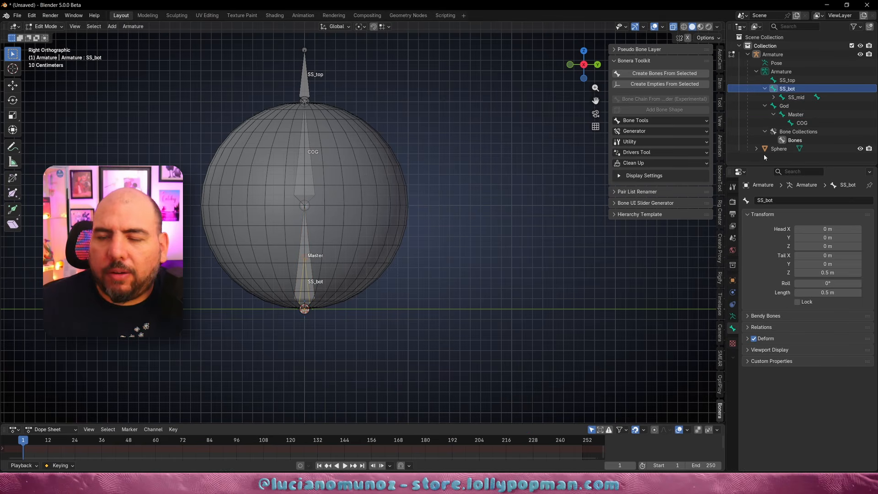
click(788, 105)
key(ctrl+Tab)
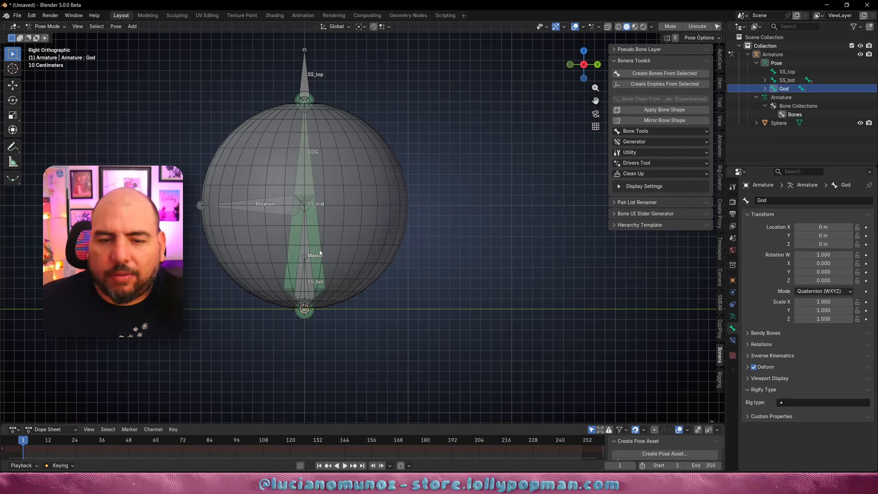
click(320, 253)
click(765, 88)
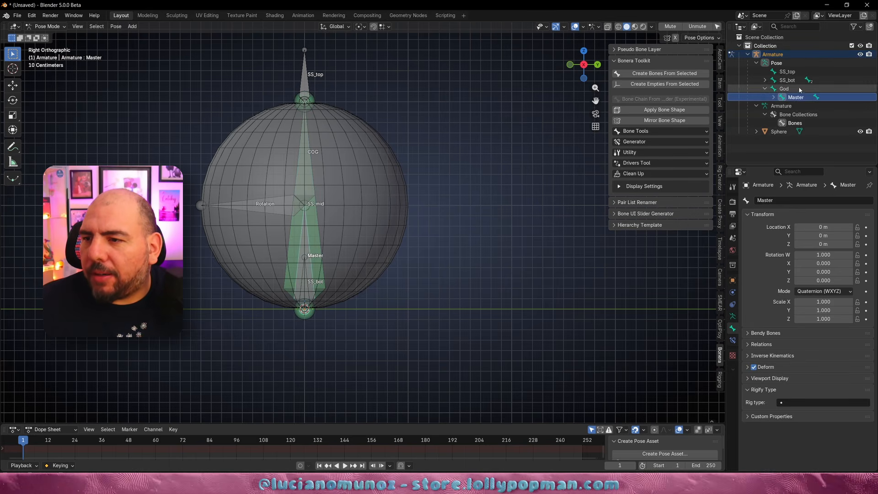
click(773, 97)
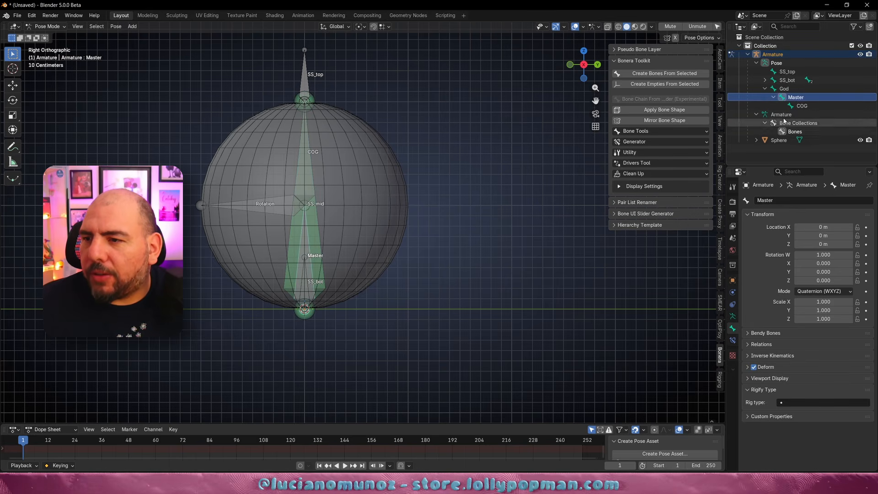
click(799, 105)
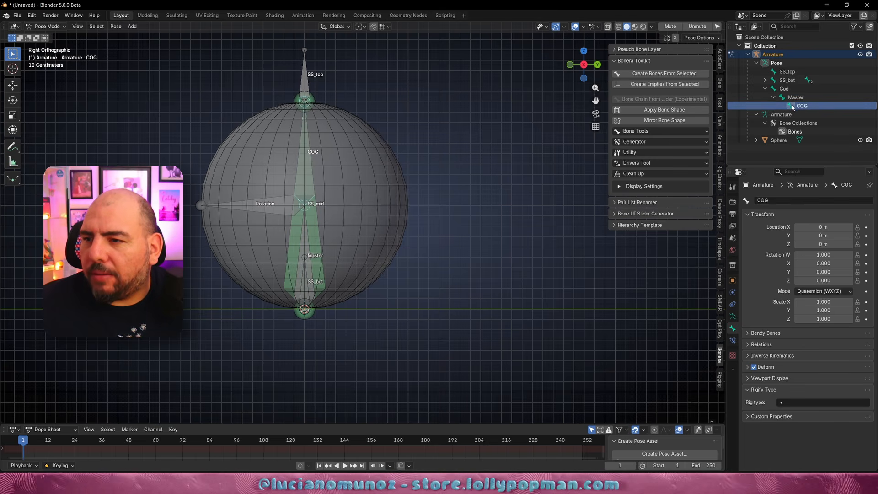
click(314, 243)
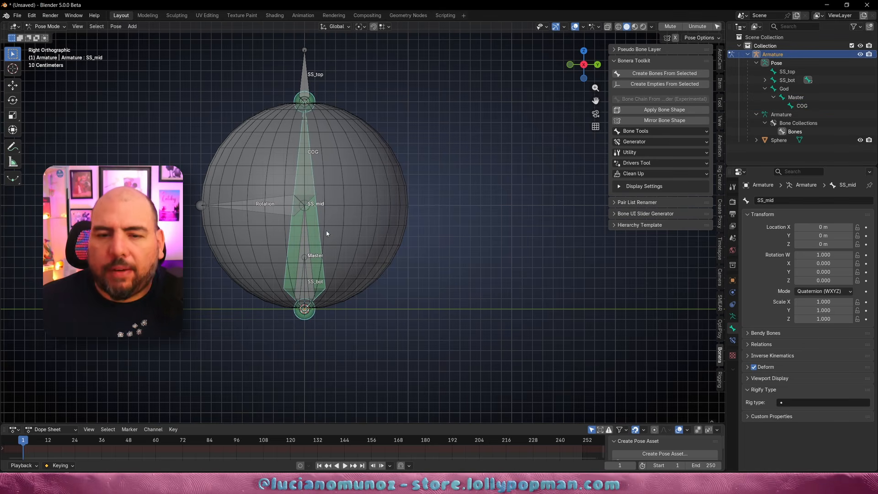
- Move the God bone out beside the sphere, and shift the Master bone about 0.63 m further away from it
click(784, 89)
key(g)
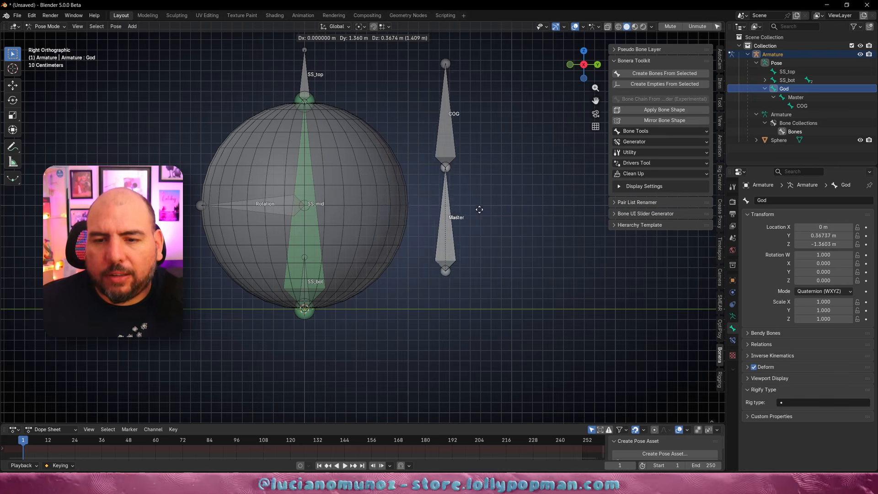
click(473, 205)
click(795, 98)
key(g)
click(530, 207)
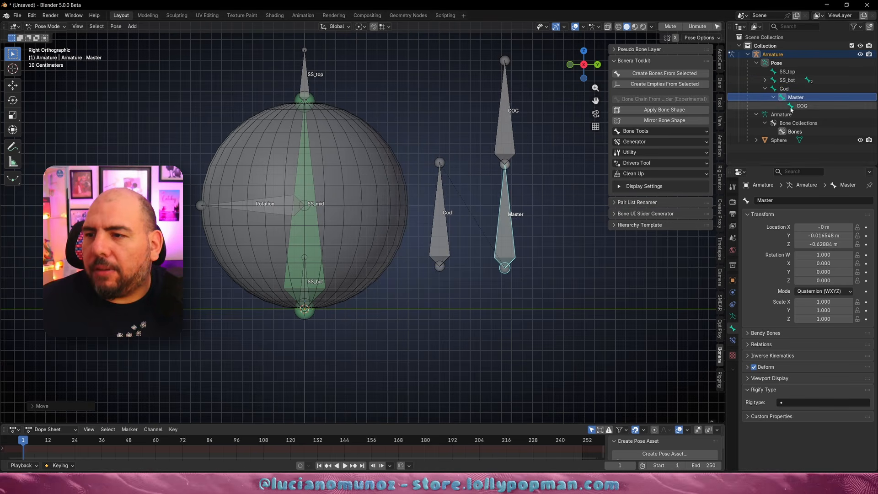
- Move the COG bone about 0.59 m away from Master, on the side facing away from the sphere
click(791, 108)
key(g)
click(362, 258)
shift+middle_drag(485, 215, 388, 190)
ctrl+middle_drag(388, 191, 406, 162)
shift+middle_drag(406, 162, 353, 243)
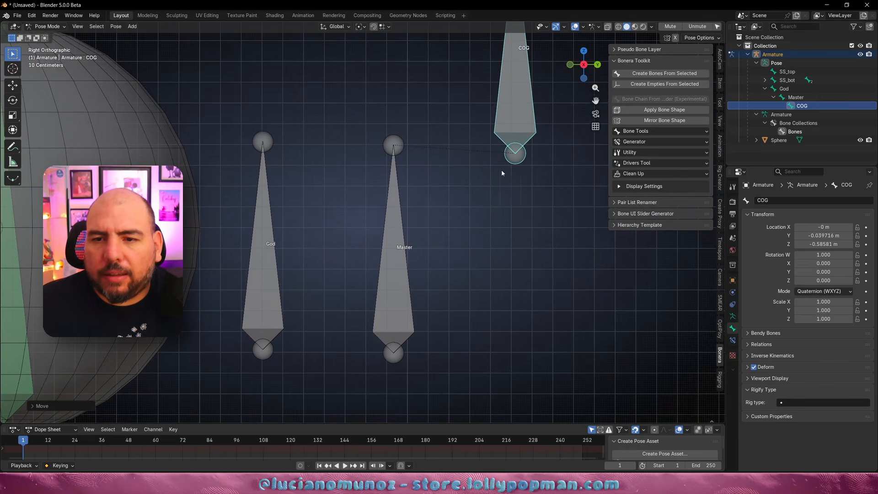
- Move the God bone, together with its child bones, slightly up and farther from the sphere
shift+middle_drag(414, 244, 376, 283)
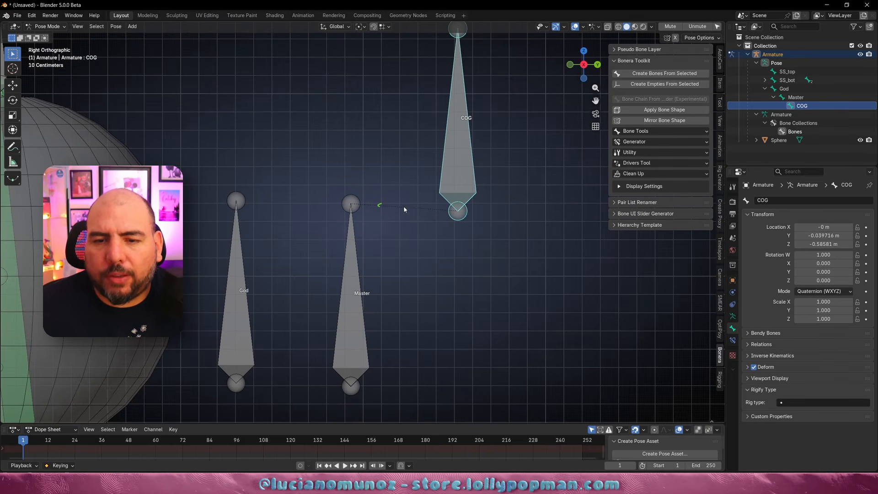
ctrl+middle_drag(405, 206, 394, 212)
shift+middle_drag(394, 213, 445, 196)
click(305, 278)
key(g)
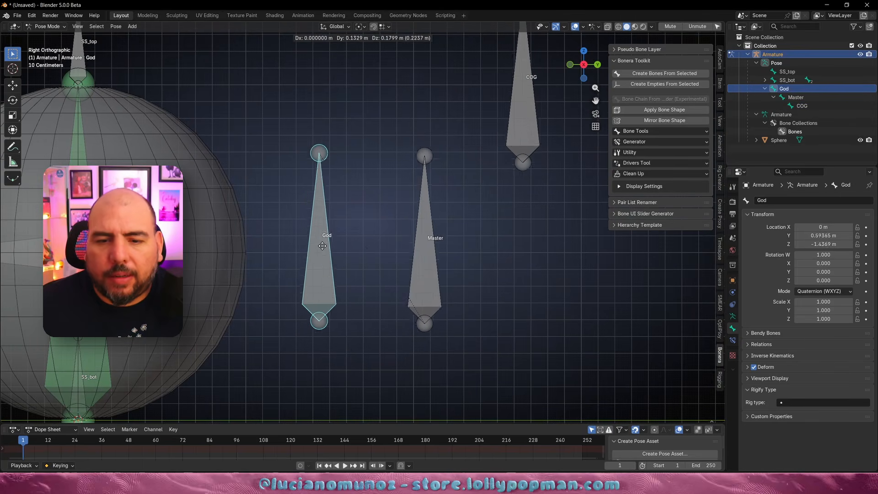
click(321, 253)
- Examine the parent chain between God, Master and COG by selecting each bone in turn and following its relationship lines
click(511, 153)
click(416, 214)
click(316, 242)
click(415, 223)
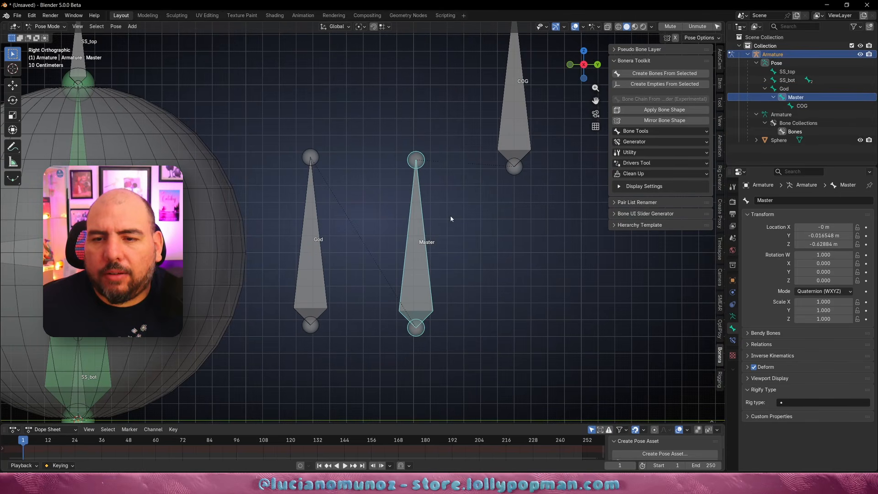
click(516, 146)
click(415, 228)
click(314, 265)
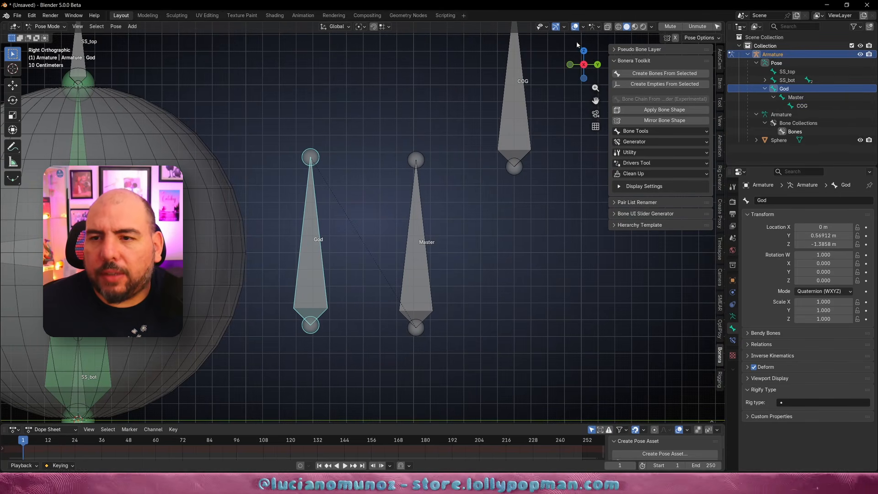
click(584, 27)
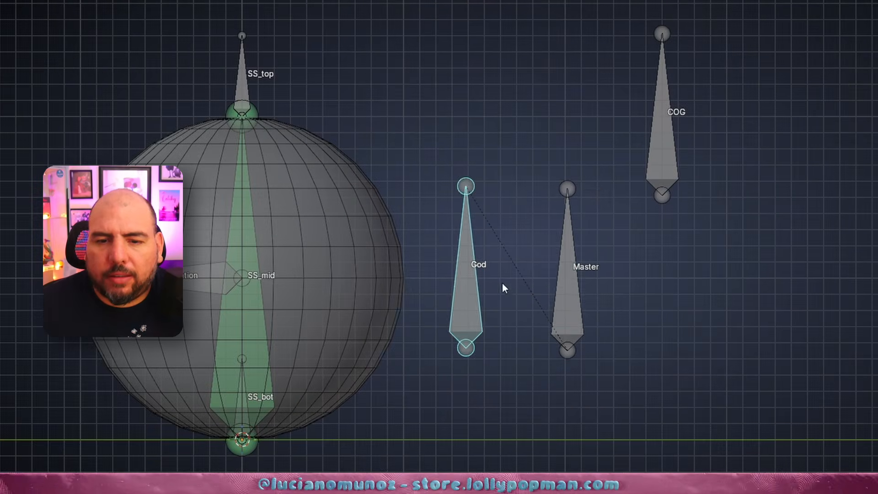
click(506, 274)
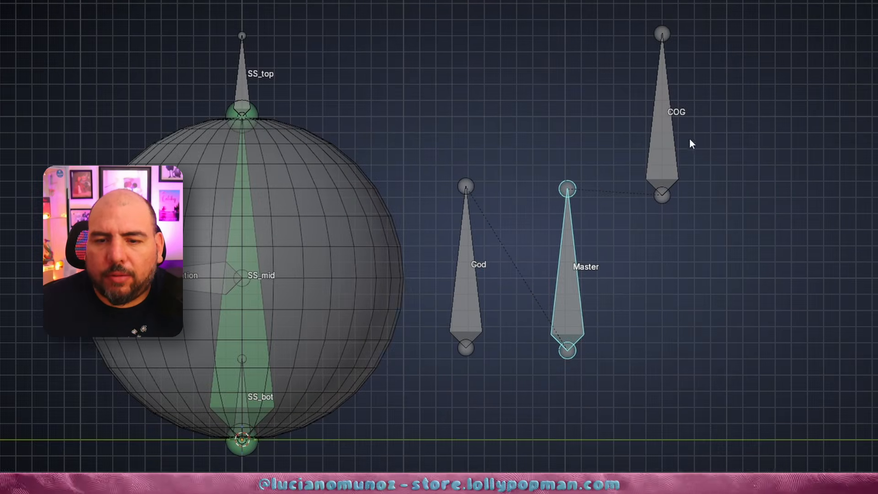
click(689, 138)
click(660, 163)
click(567, 276)
click(470, 293)
click(567, 270)
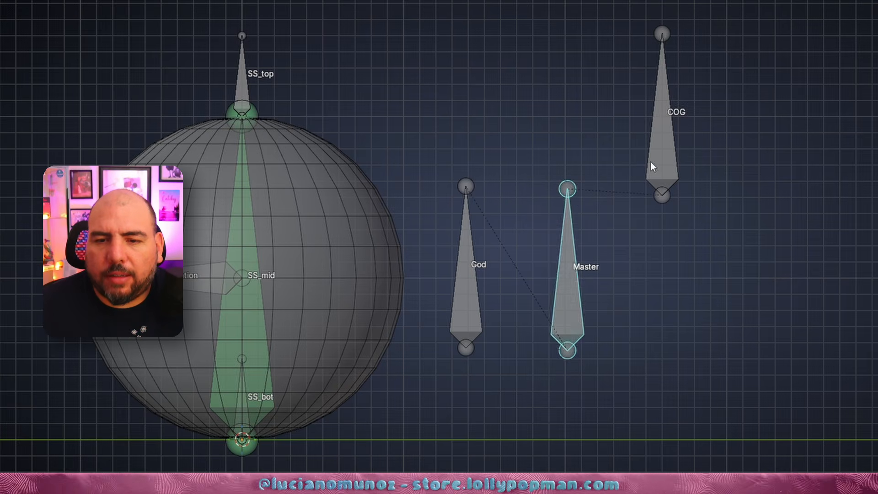
click(651, 162)
click(574, 256)
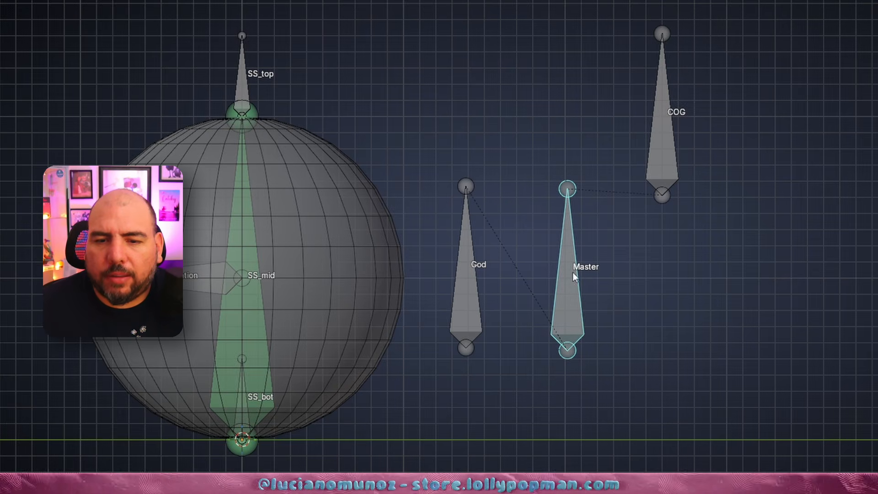
click(655, 166)
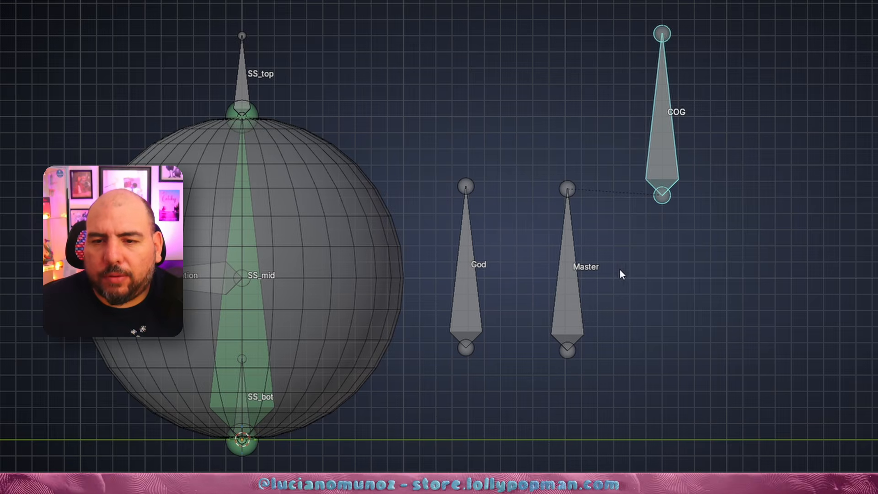
click(484, 249)
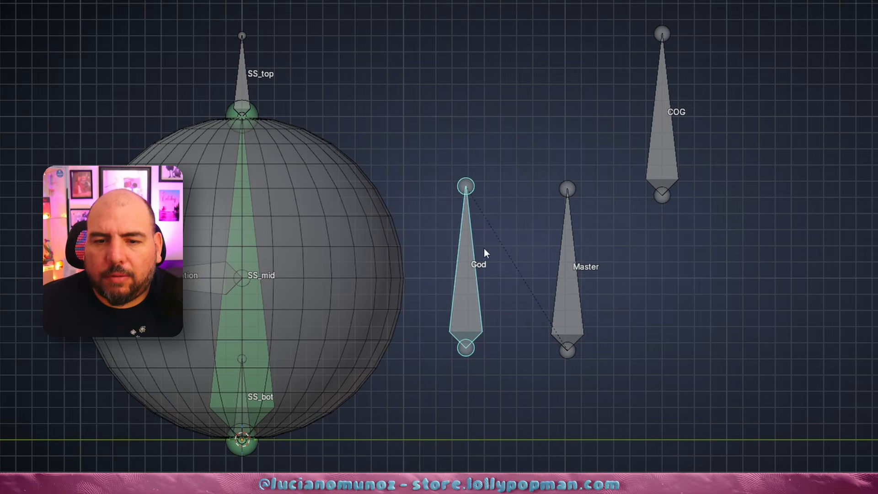
click(569, 274)
- Select the God, Master and COG bones together and clear their pose locations
middle_drag(569, 275, 332, 134)
key(grave)
click(314, 133)
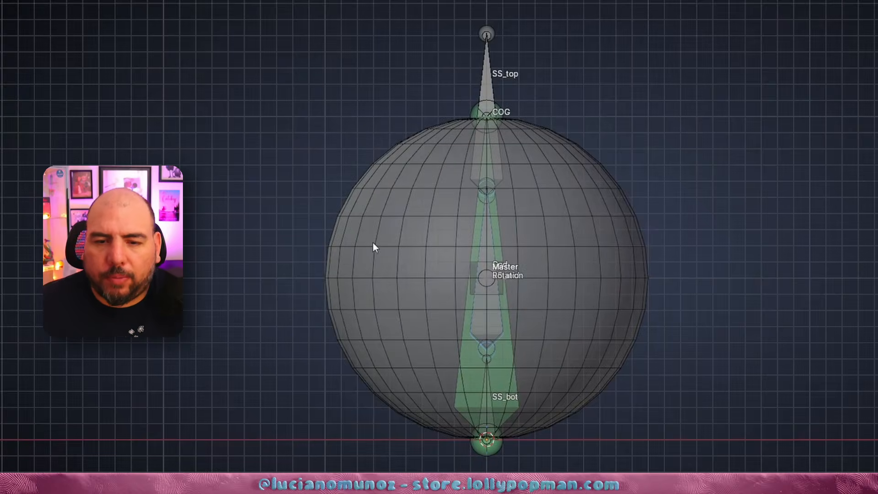
key(grave)
click(565, 292)
drag(746, 65, 386, 394)
shift+click(459, 346)
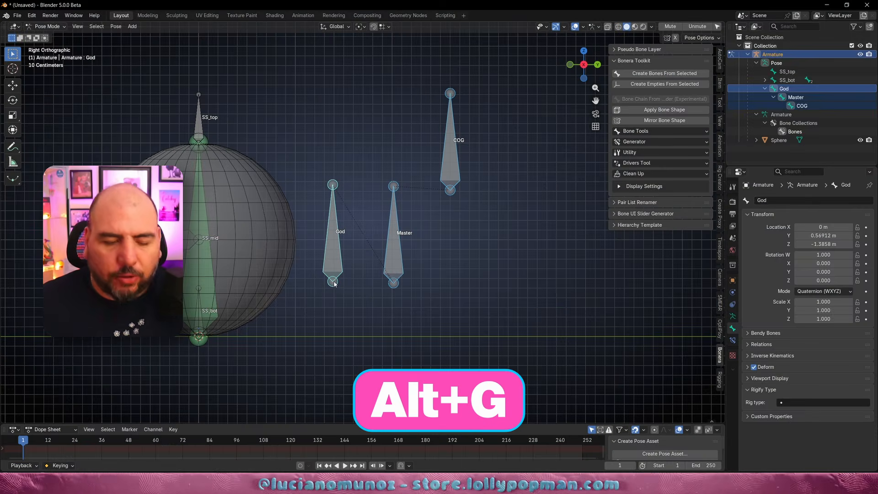
key(alt+g)
- Test moving the SS_bot bone of the ball and cancel the move
shift+middle_drag(261, 278, 304, 210)
click(303, 107)
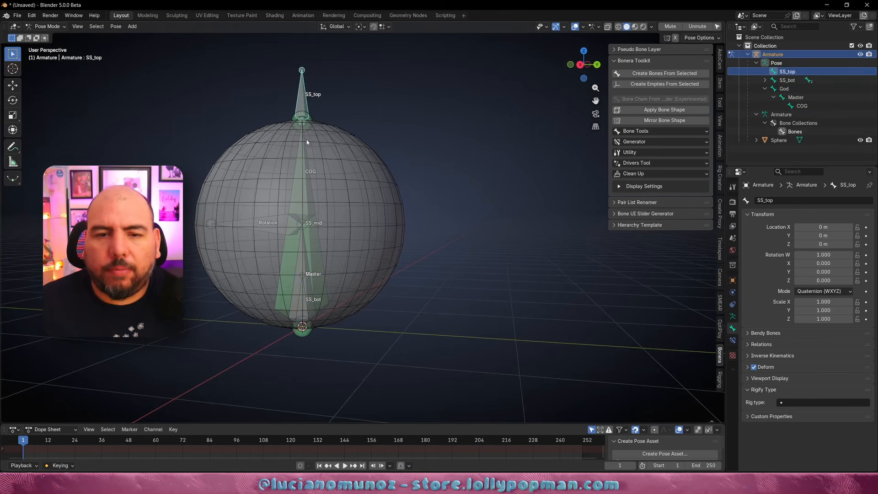
click(305, 309)
key(g)
right_click(327, 314)
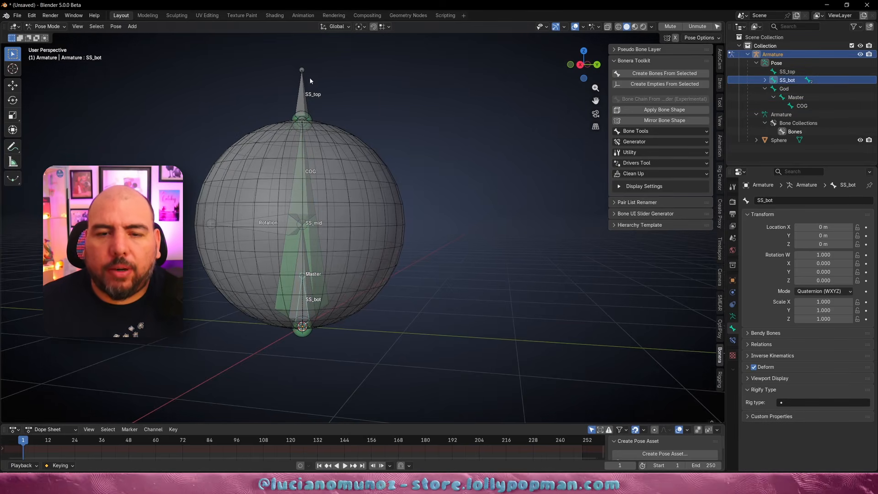
click(299, 120)
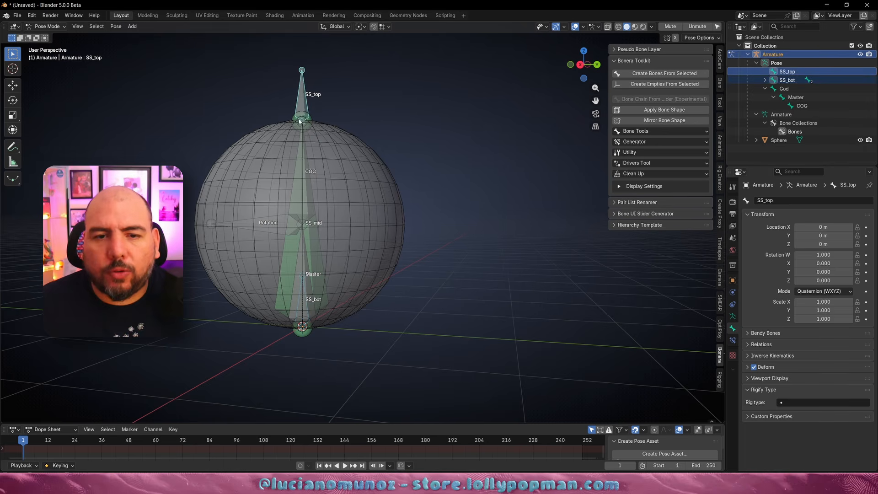
key(Tab)
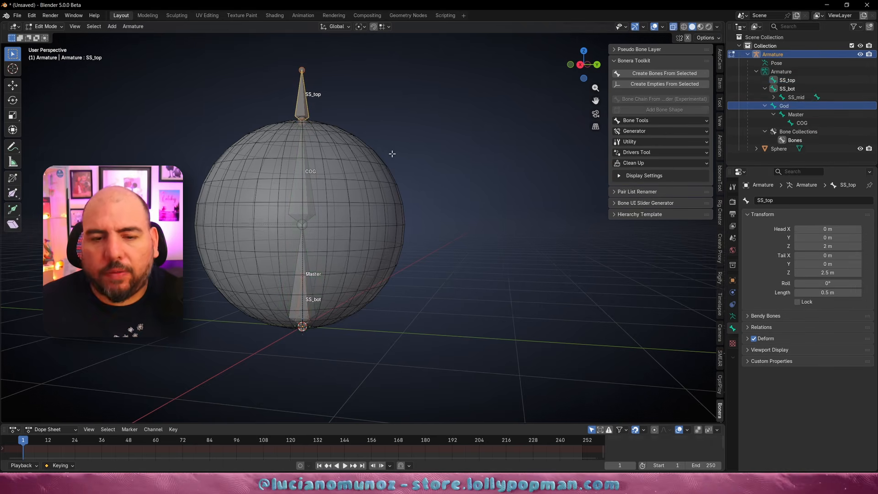
shift+click(799, 124)
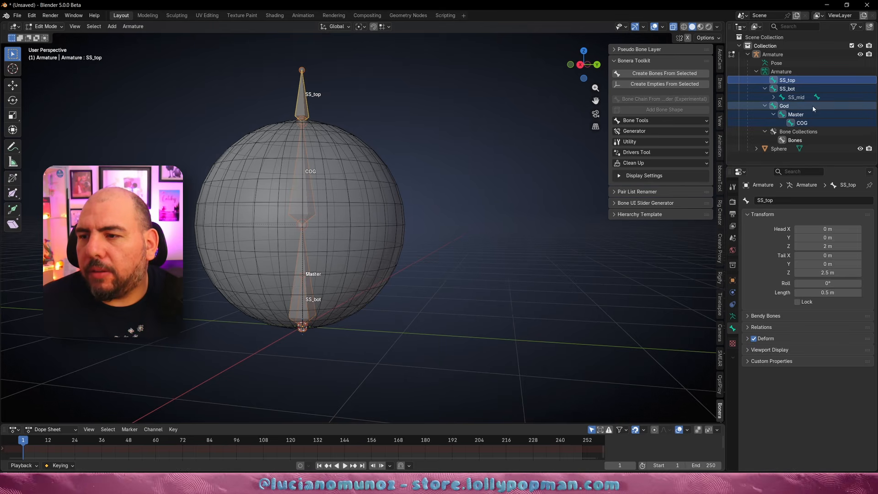
click(778, 124)
middle_drag(390, 232, 415, 235)
key(ctrl+Tab)
- Move the COG bone about 1.3 m out of the sphere to stand beside it
click(312, 259)
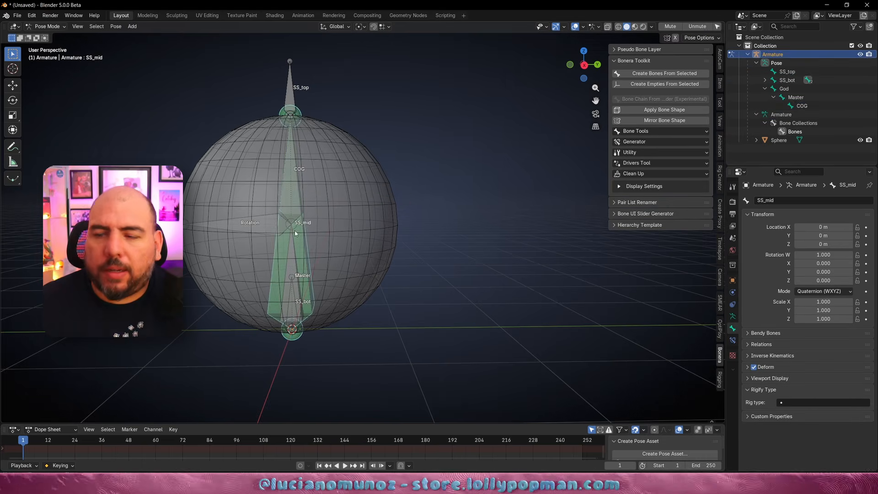
key(g)
click(413, 210)
middle_drag(414, 210, 387, 232)
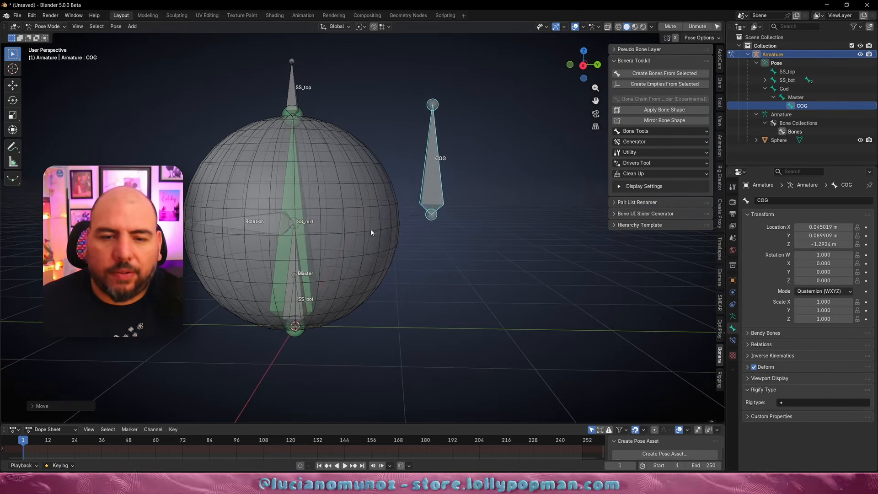
- Parent the SS_bot and SS_top bones to the COG bone with Keep Offset in Edit Mode, and return to Pose Mode
click(295, 293)
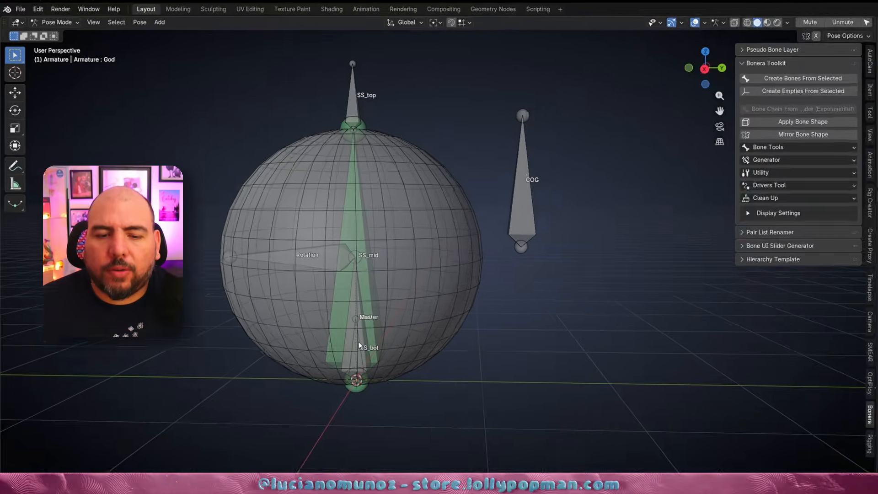
click(354, 339)
click(362, 322)
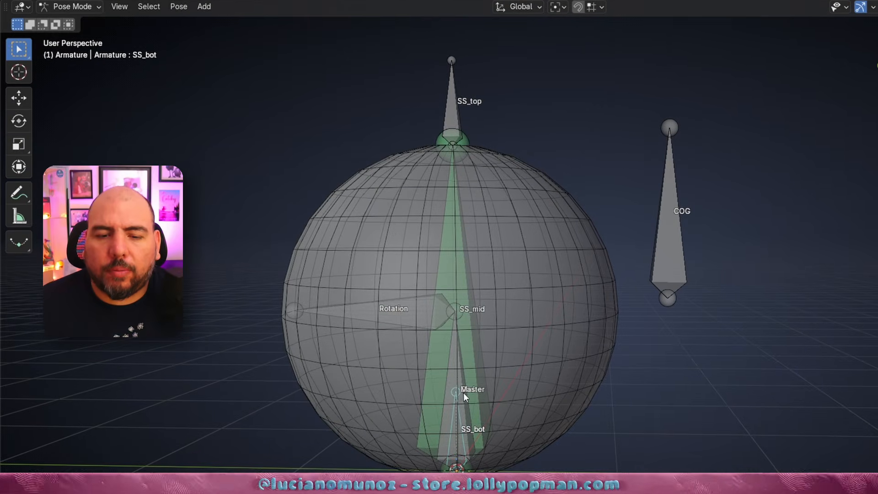
shift+click(636, 281)
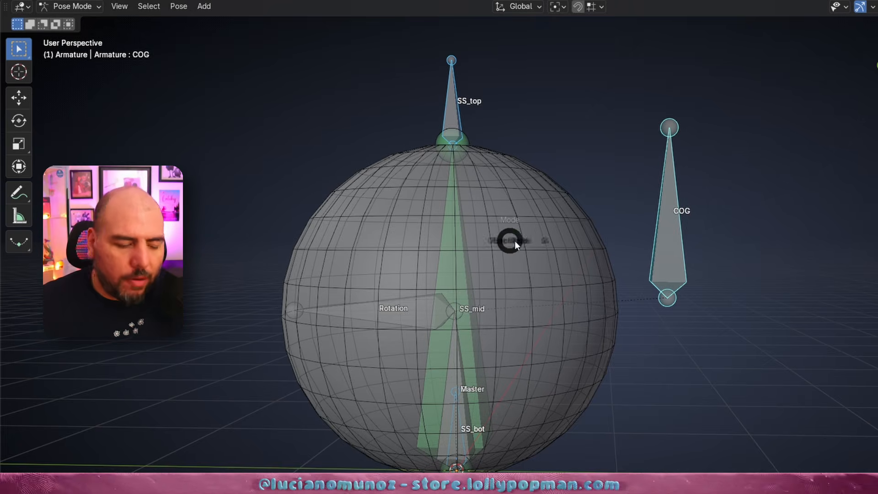
click(581, 240)
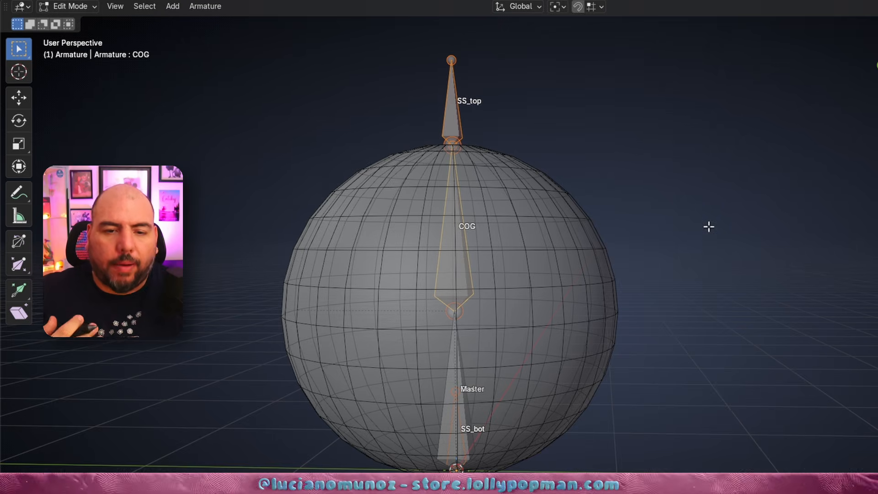
key(ctrl+p)
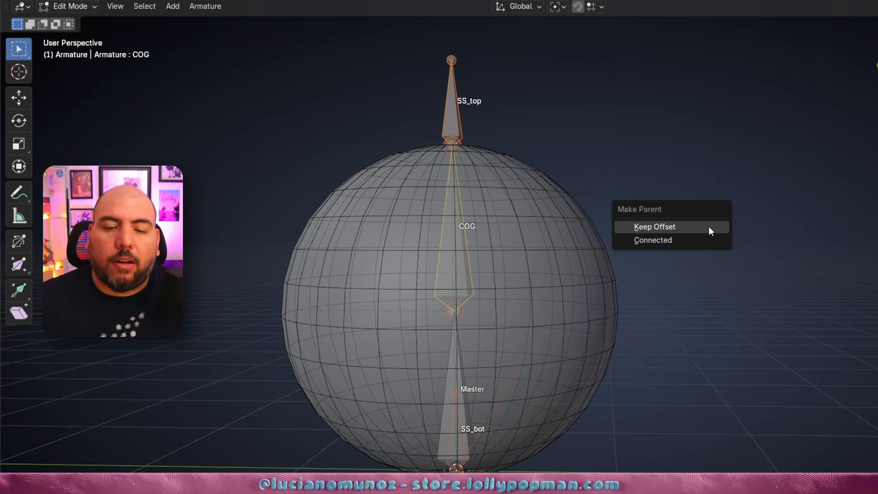
click(709, 228)
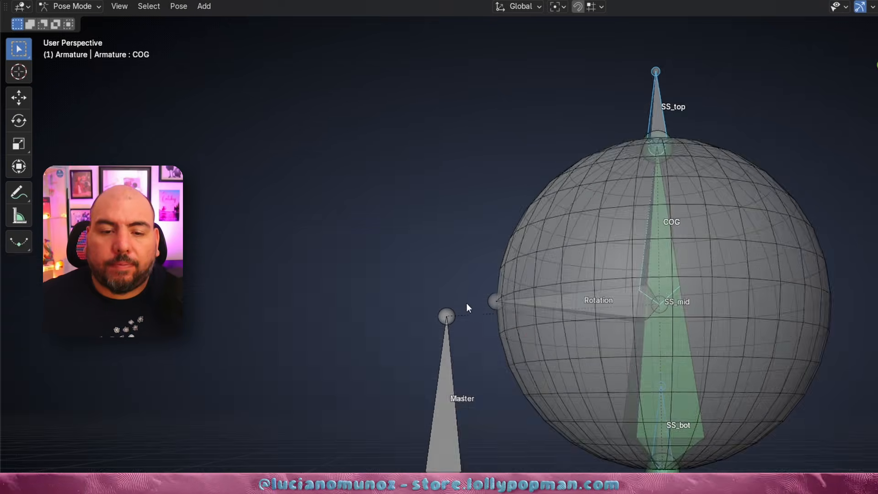
middle_drag(466, 304, 440, 316)
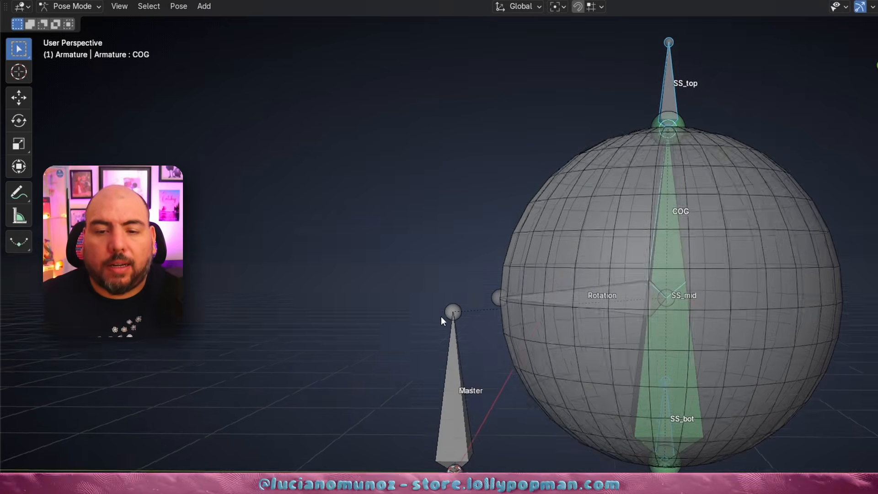
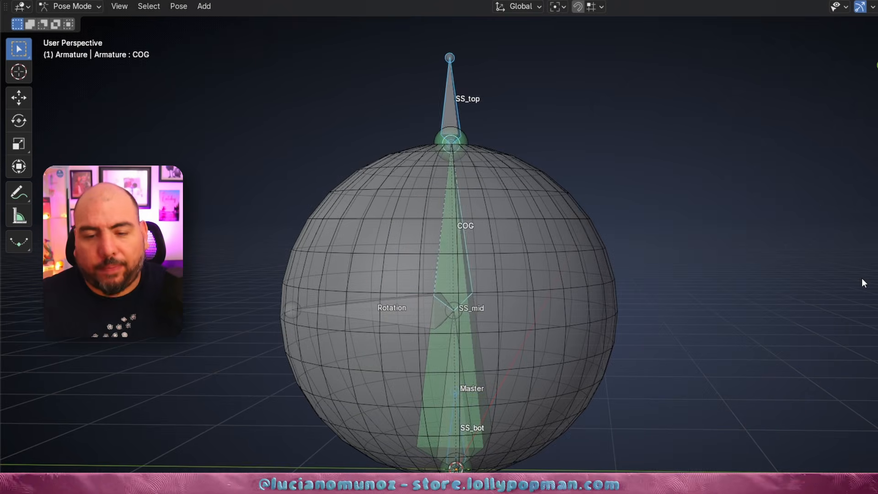
- Test the squash-and-stretch by moving the SS_top bone and the SS_bot bone, cancelling each move
click(481, 89)
key(g)
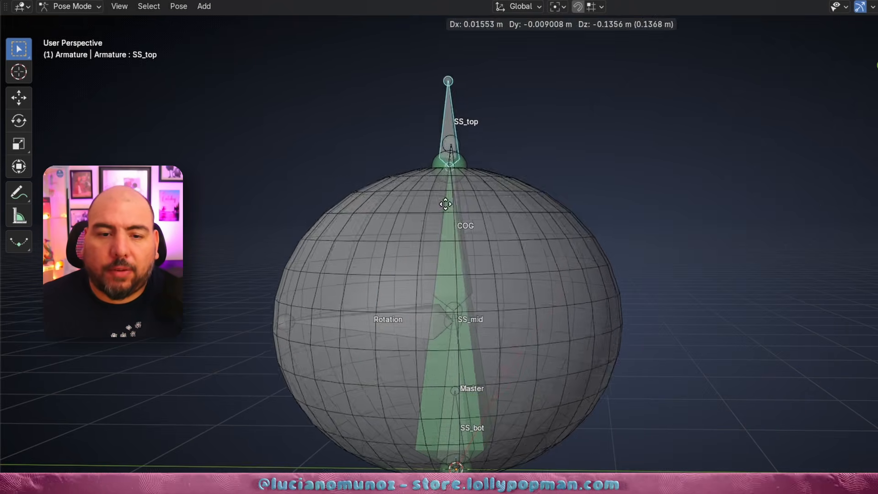
key(Escape)
click(456, 442)
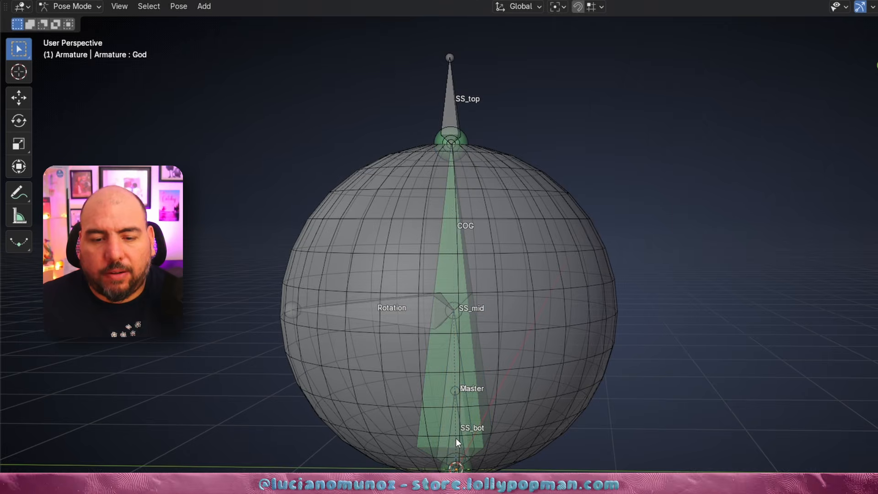
click(460, 434)
key(g)
key(Escape)
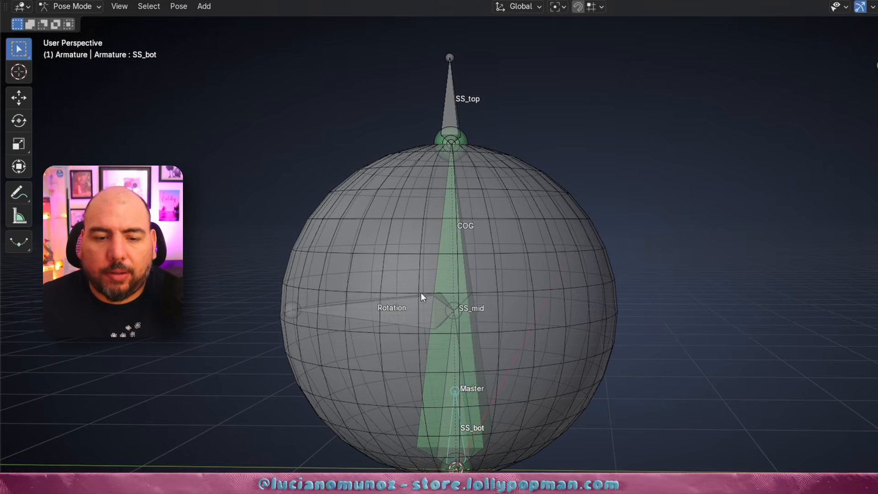
- Test rotating the Rotation bone and moving the COG bone, cancelling both transforms
click(420, 295)
key(r)
key(Escape)
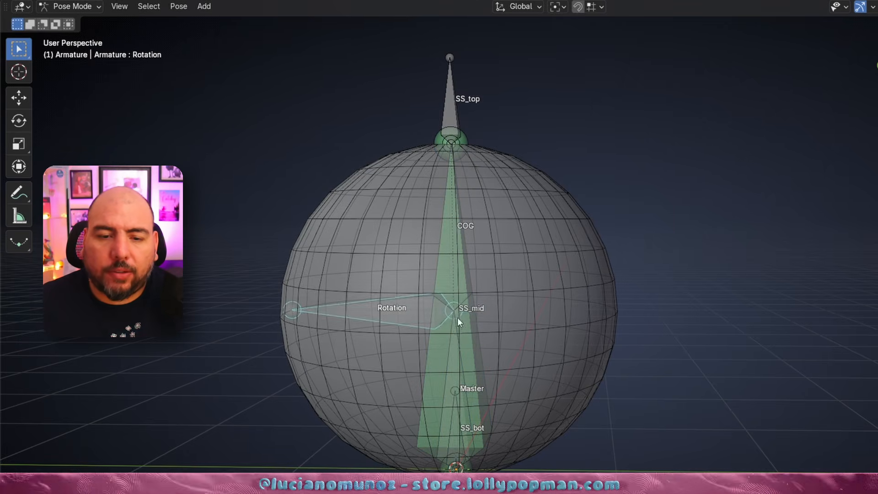
click(459, 267)
key(g)
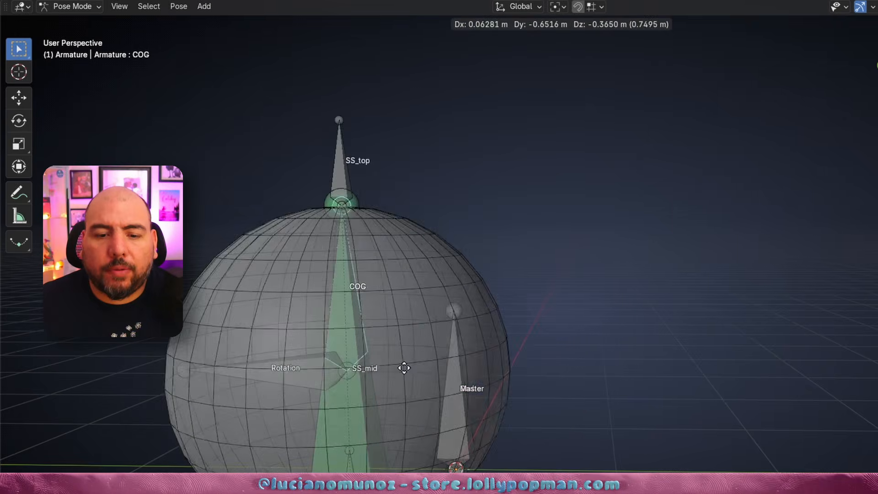
key(Escape)
- Test the Master bone and the God bone at the sphere's base by moving each, cancelling both moves
click(469, 440)
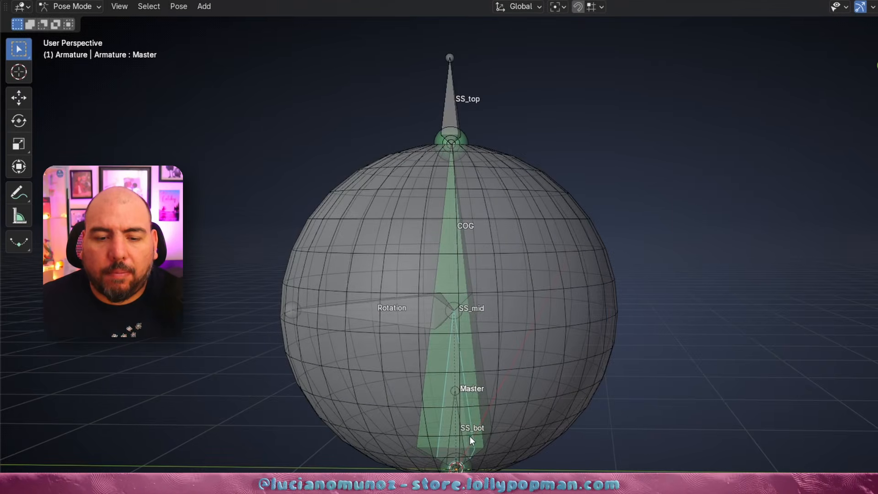
key(g)
key(Escape)
click(470, 438)
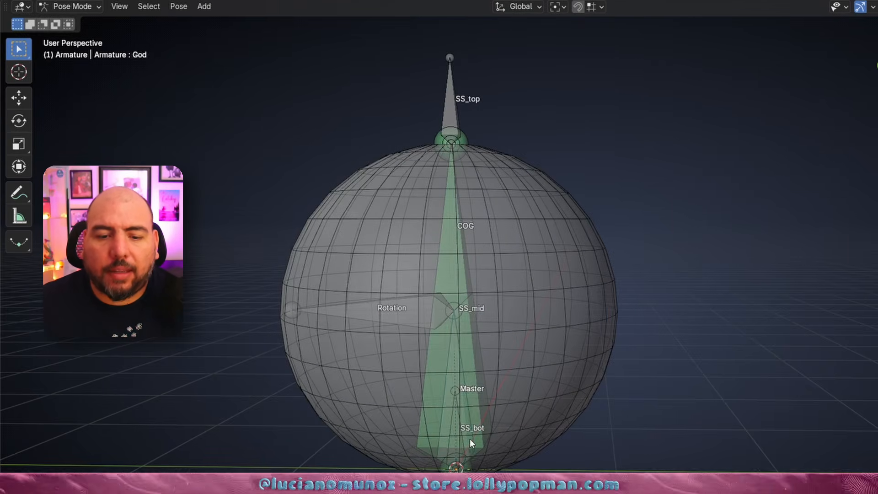
click(471, 444)
click(470, 441)
key(g)
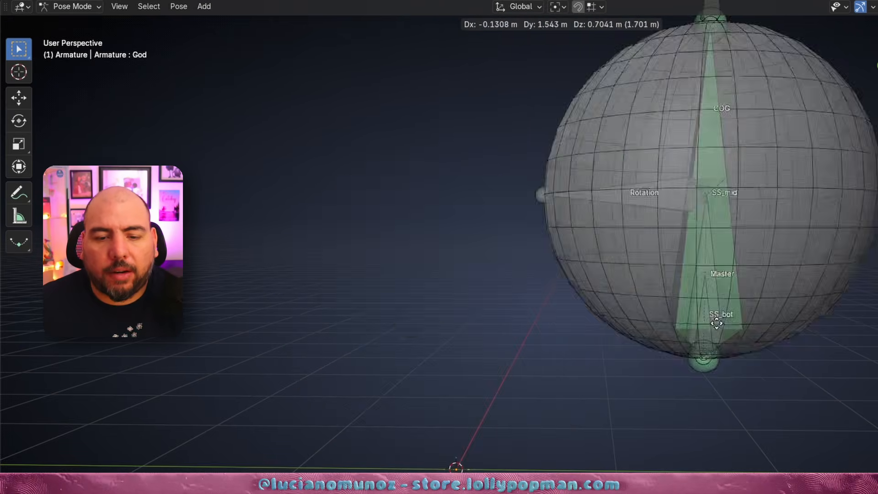
key(Escape)
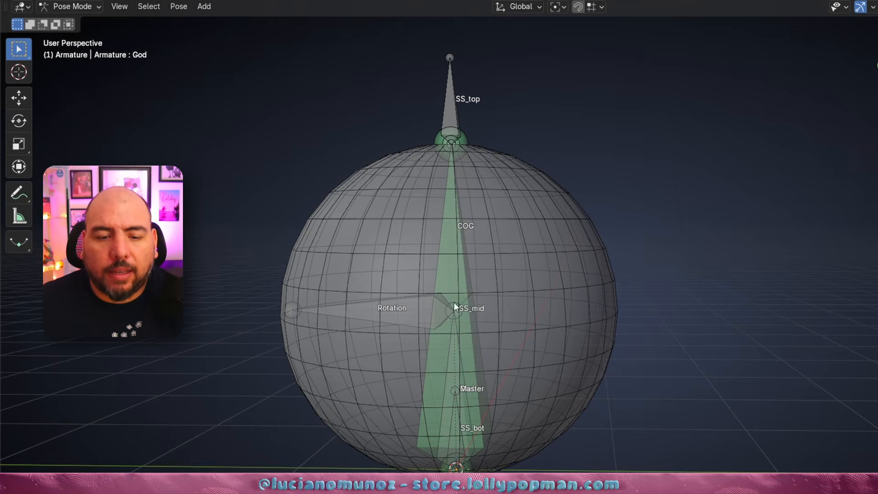
- Cycle the selection through the overlapping bones at the sphere's base and check the active bone's name each time
click(460, 420)
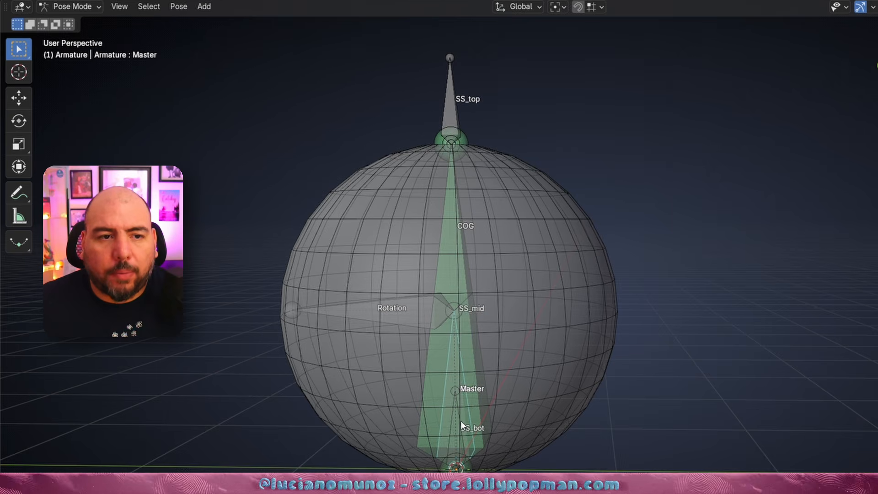
click(460, 419)
click(464, 420)
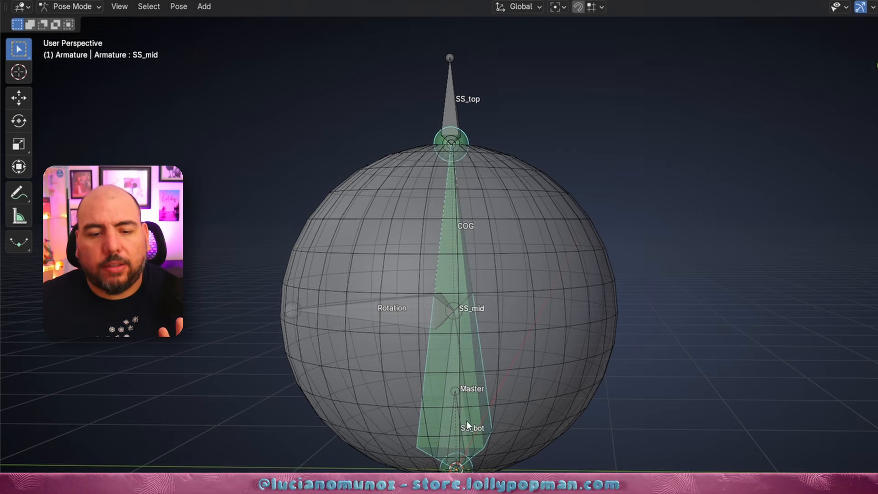
click(462, 419)
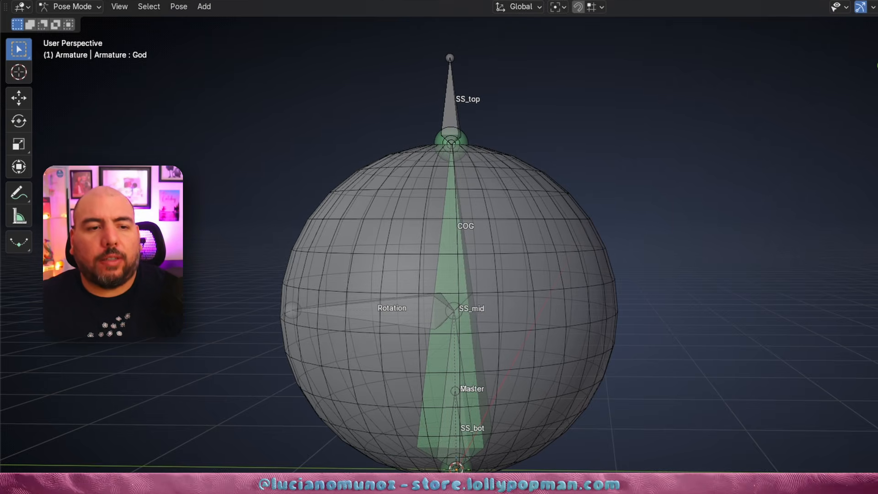
mouse_move(144, 151)
mouse_down()
mouse_move(136, 68)
mouse_move(147, 87)
mouse_up()
click(458, 420)
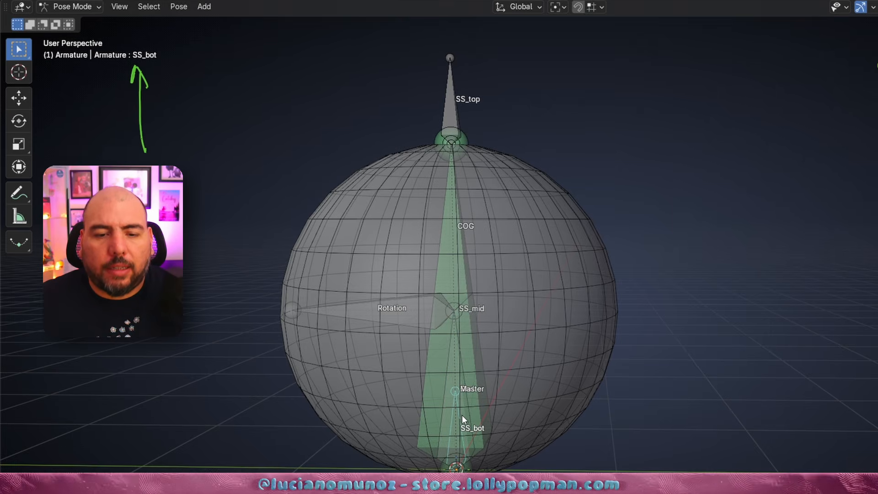
click(458, 421)
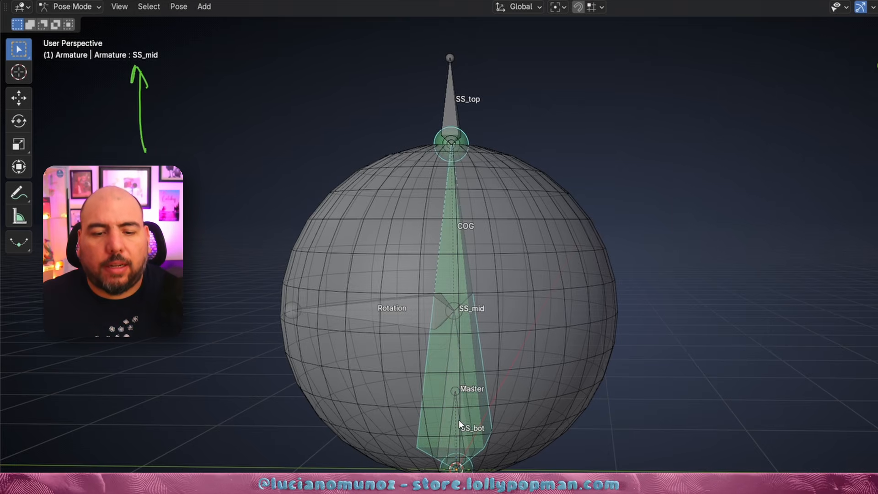
click(457, 421)
click(458, 423)
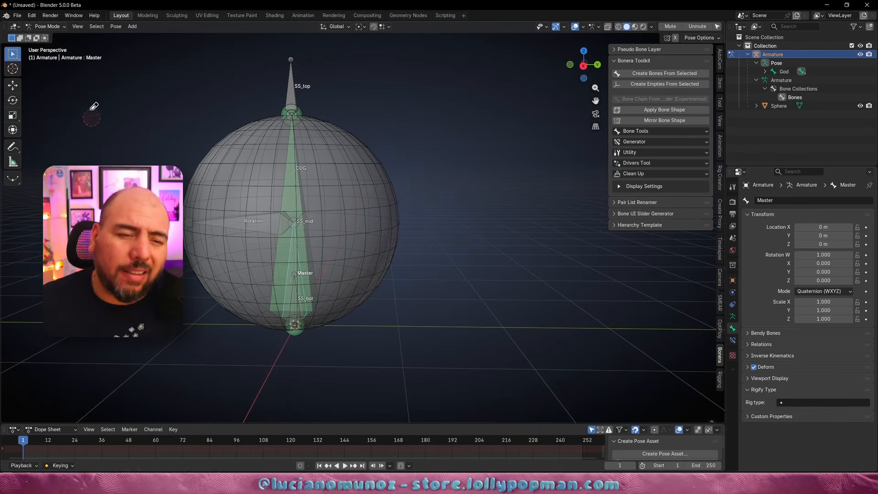
- Open the Bone Collections settings in the armature's data properties
middle_drag(312, 304, 309, 283)
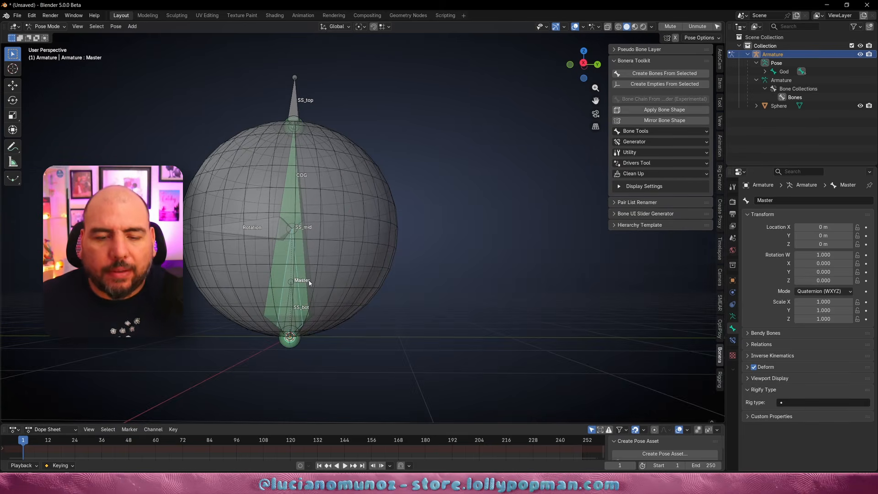
middle_drag(384, 254, 378, 246)
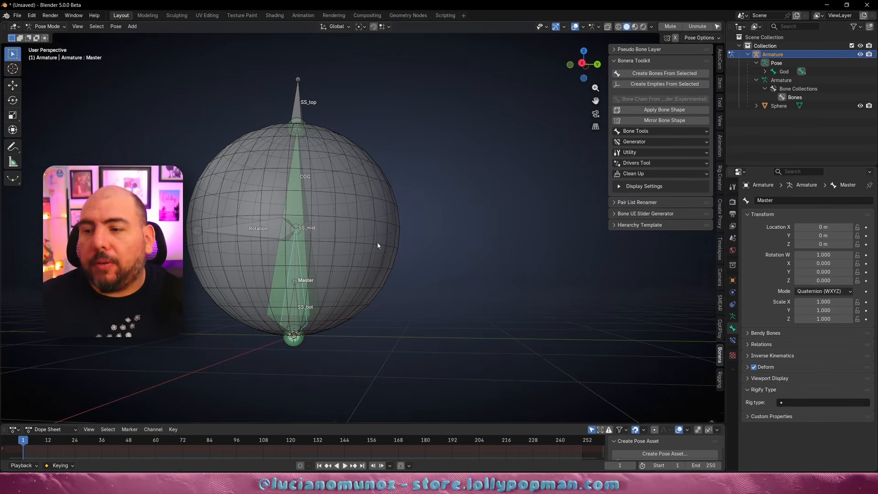
click(732, 316)
click(763, 264)
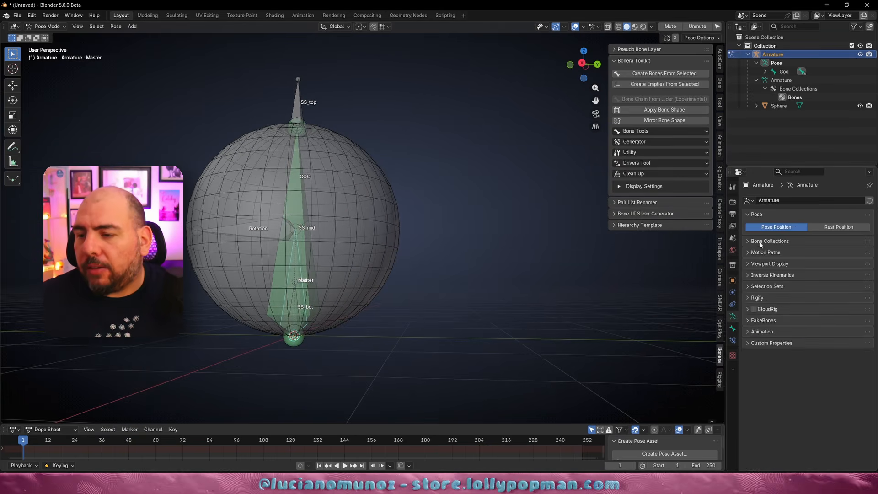
click(757, 241)
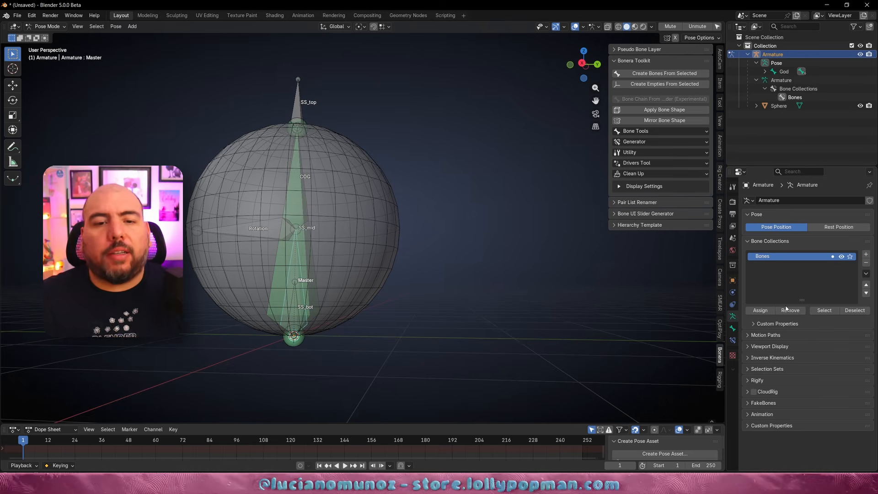
- Switch the viewport to the Right Orthographic view to see the rig from the side
key(grave)
key(grave)
click(505, 270)
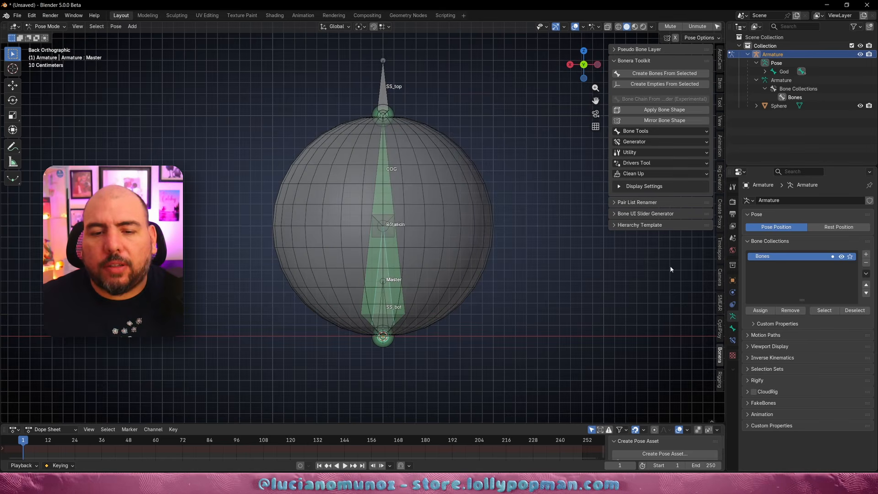
key(grave)
click(278, 221)
key(grave)
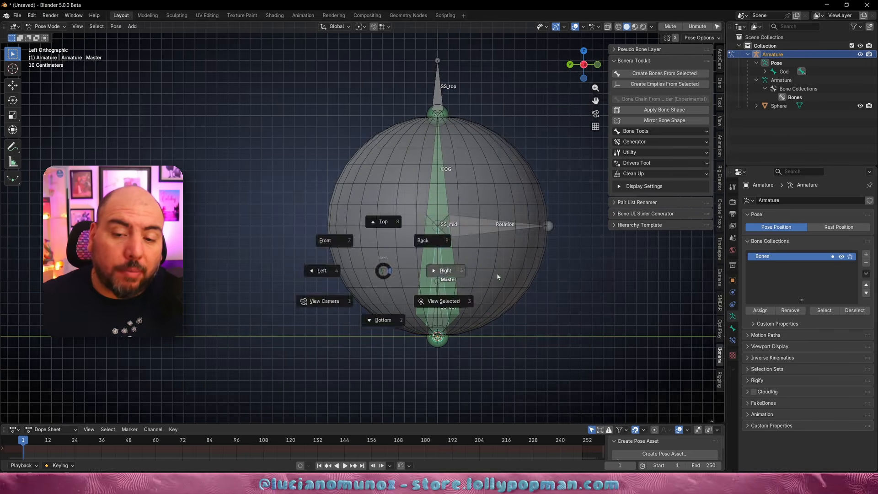
click(550, 276)
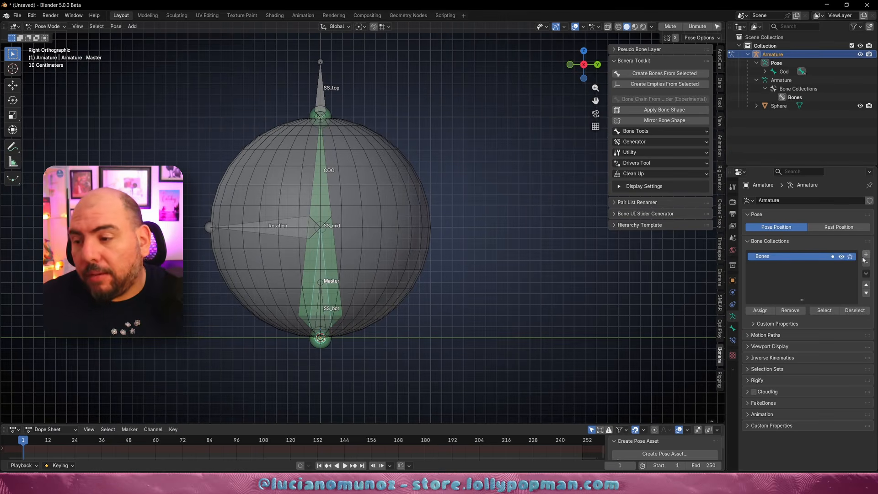
- Add a bone collection named Squash & Stretch to the armature and select the SS_top bone
click(865, 255)
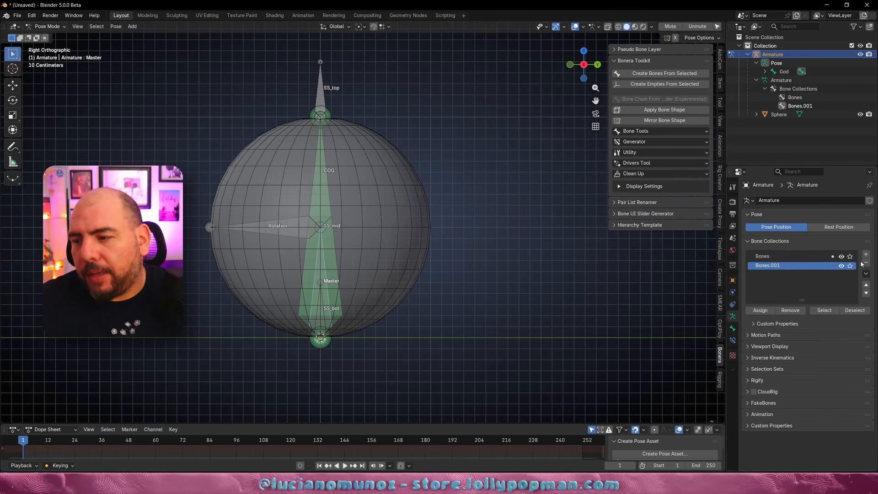
double_click(766, 266)
text(Sq)
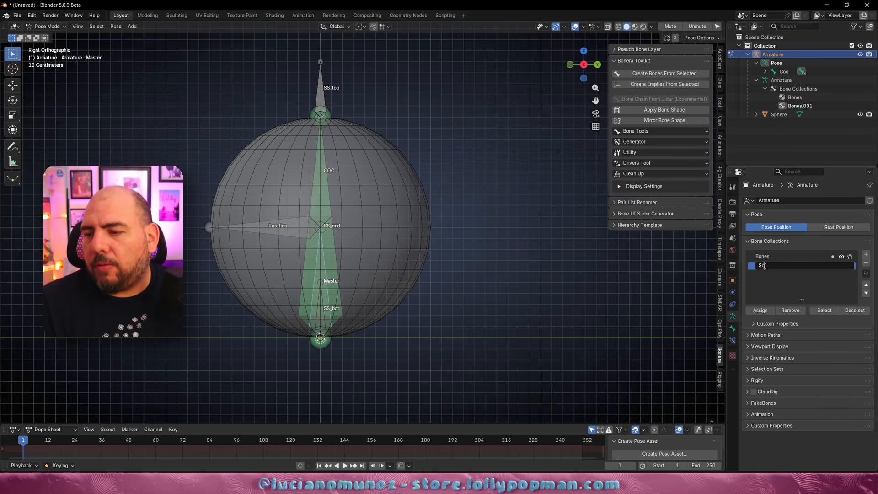
text(uash & S)
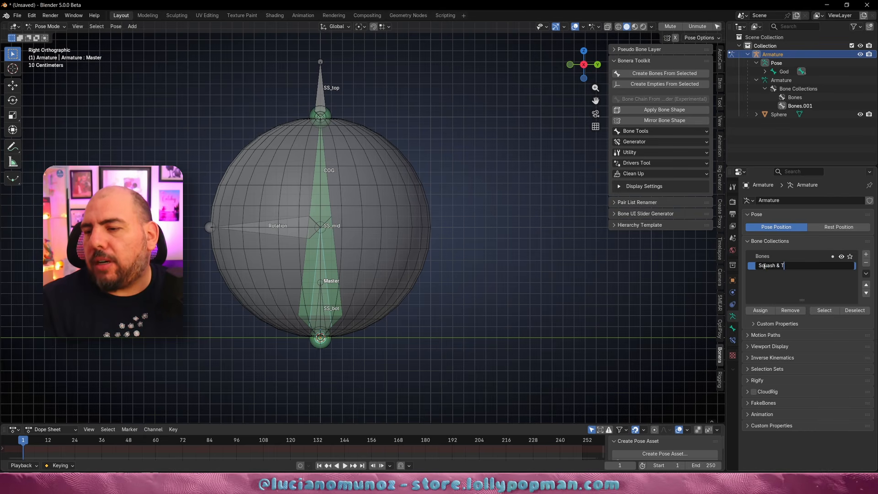
text(tretch)
click(322, 300)
click(320, 316)
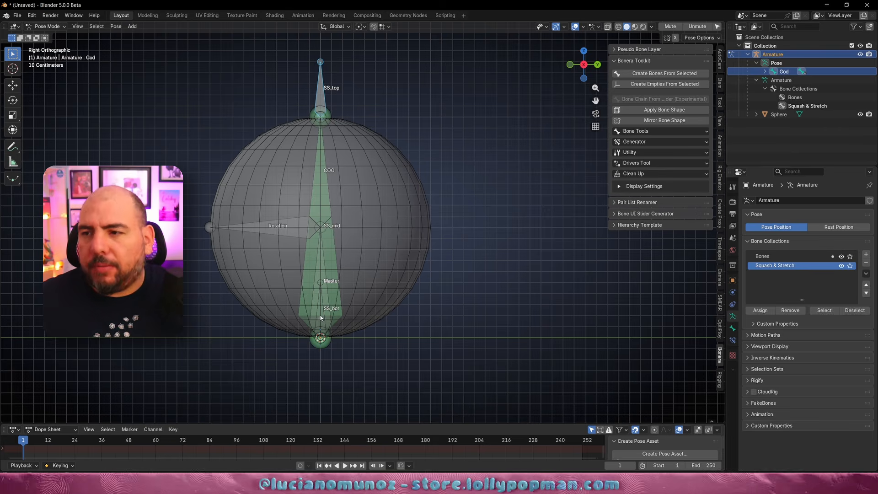
click(321, 317)
- Add a bone collection named Rotation to the armature
click(865, 255)
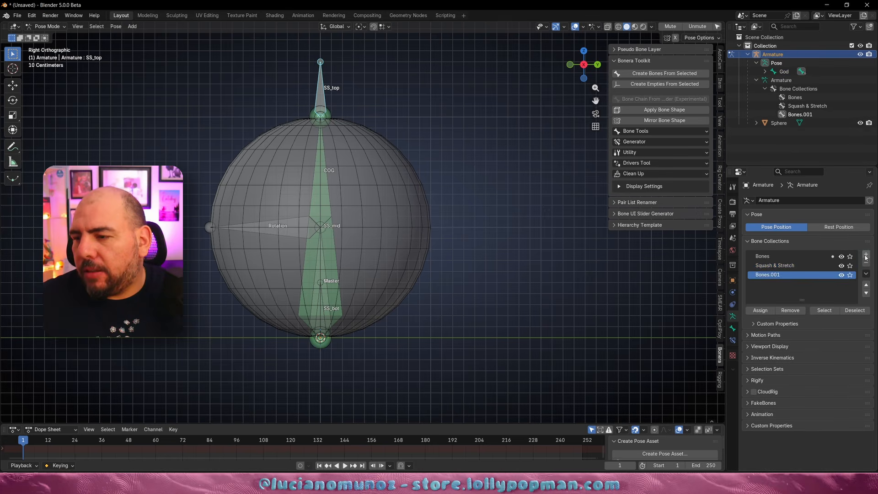
double_click(773, 275)
text(Ro)
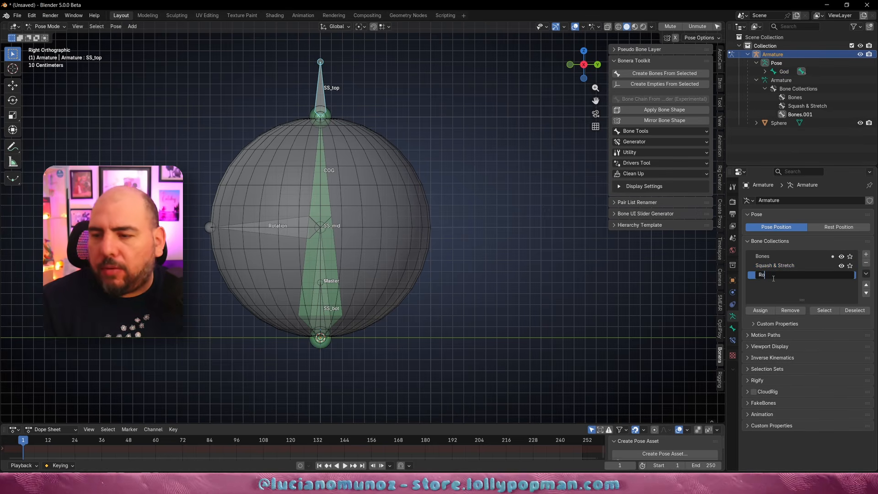
text(tation)
key(Return)
- Add another bone collection, naming it Master and replacing that name with God
click(866, 254)
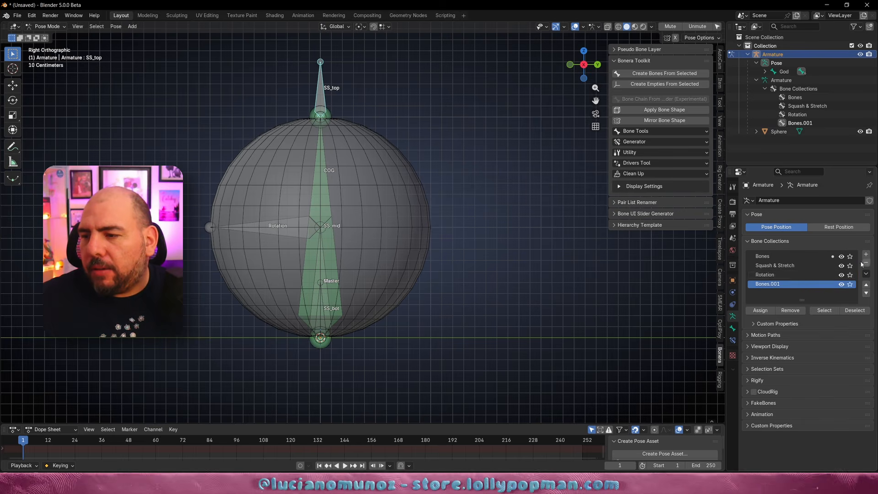
double_click(761, 284)
text(Master)
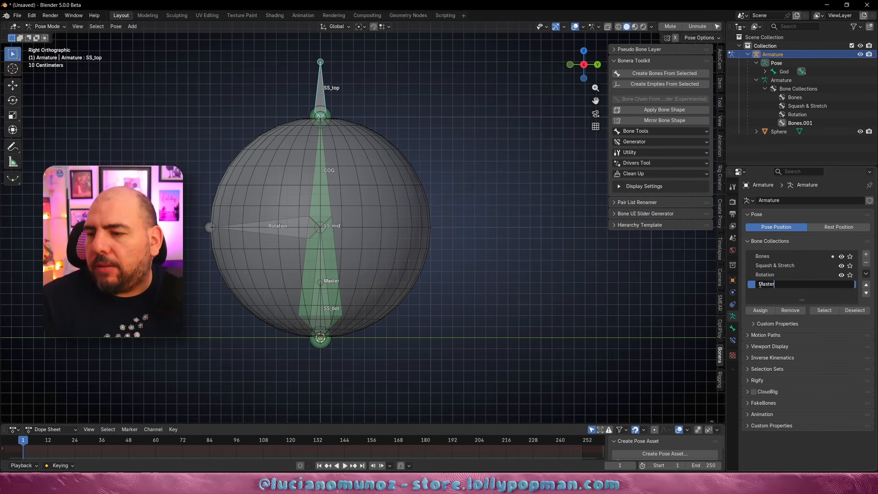
key(Return)
double_click(778, 284)
text(God)
key(Return)
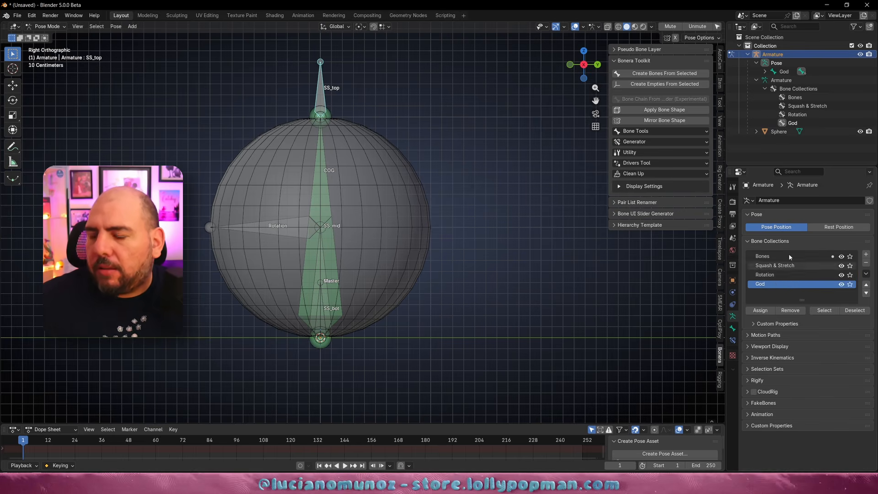
- Add one more bone collection and name it MCH
click(866, 255)
double_click(780, 296)
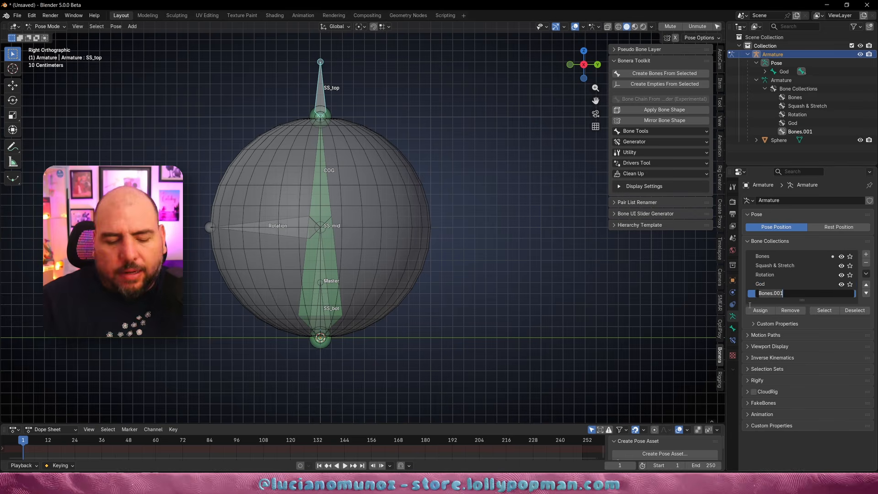
text(MCH)
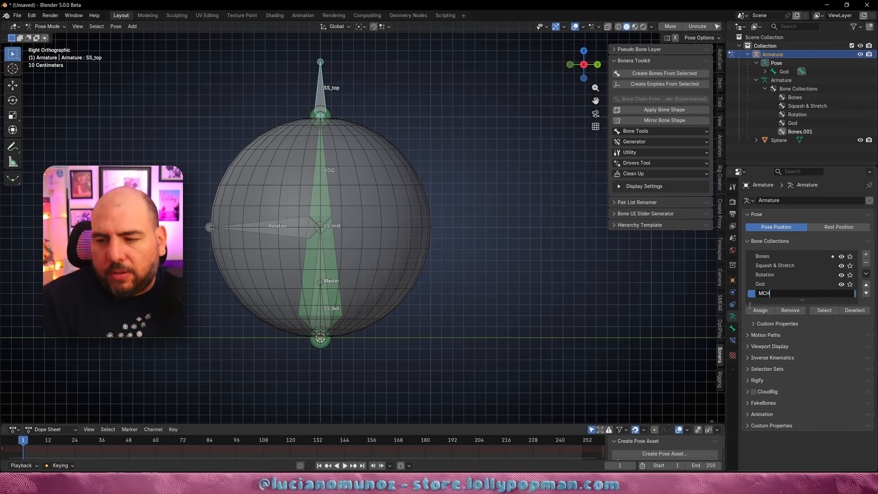
- Name the new bone collection MCH and move the SS_mid bone into it
key(Return)
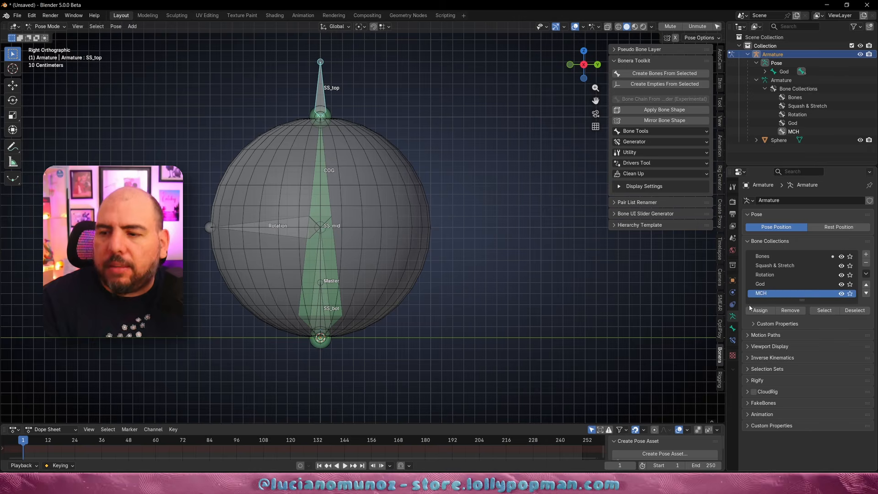
click(317, 213)
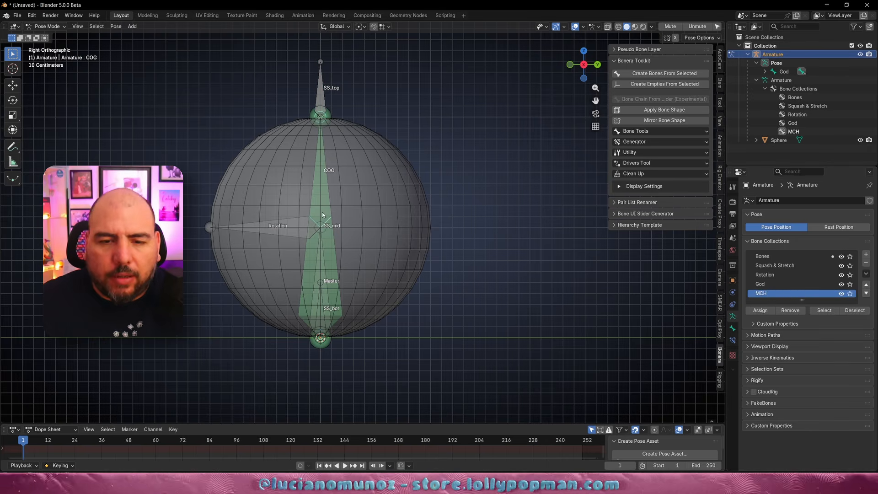
click(336, 251)
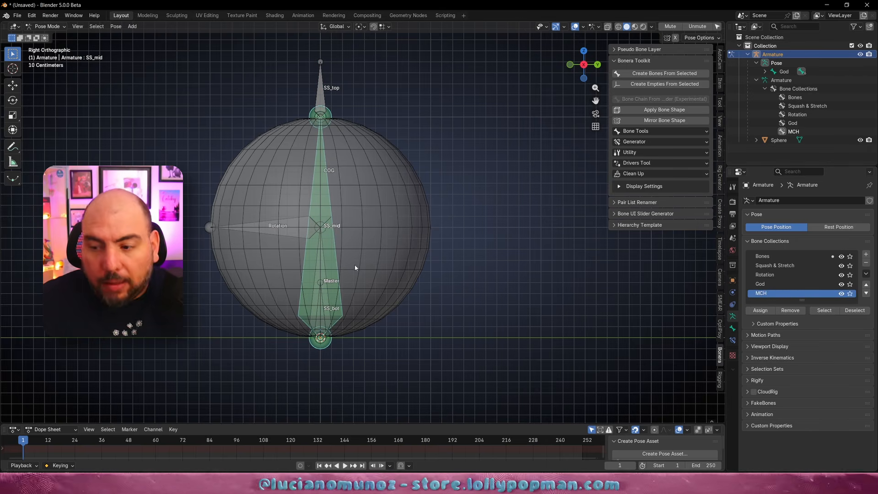
key(m)
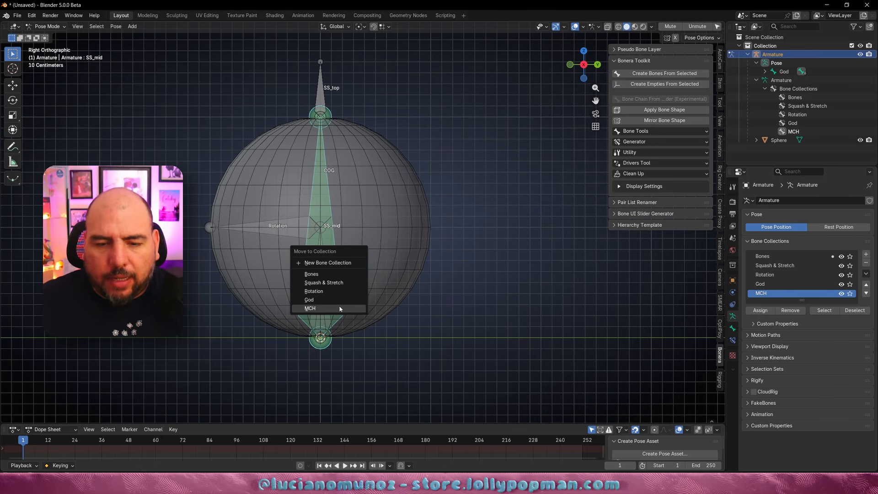
click(402, 223)
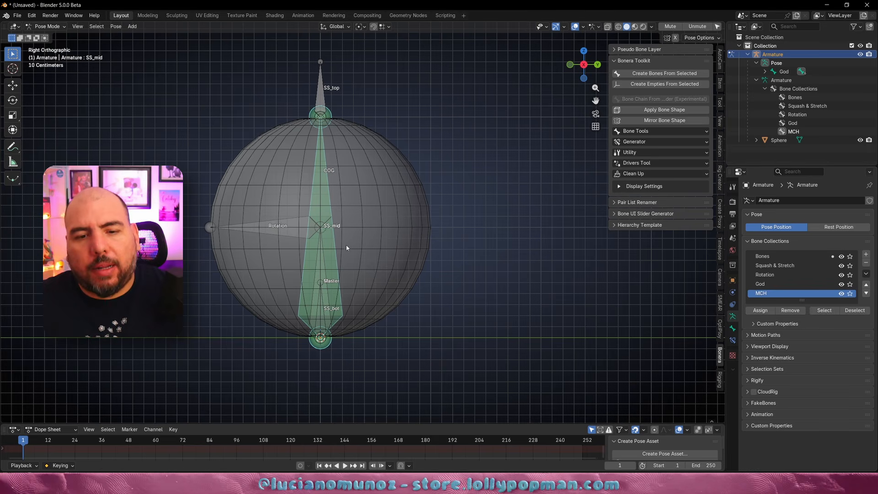
key(m)
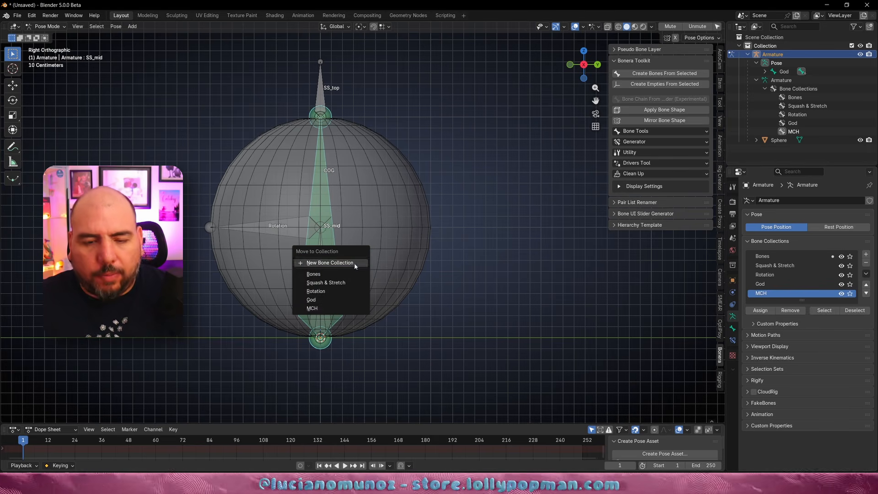
click(348, 309)
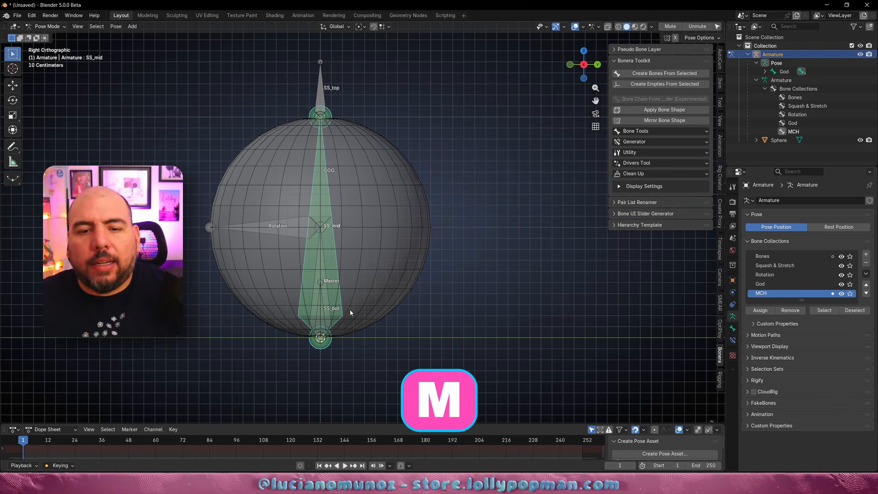
- Hide every bone collection except Bones and move the Rotation bone into the Rotation collection
click(840, 257)
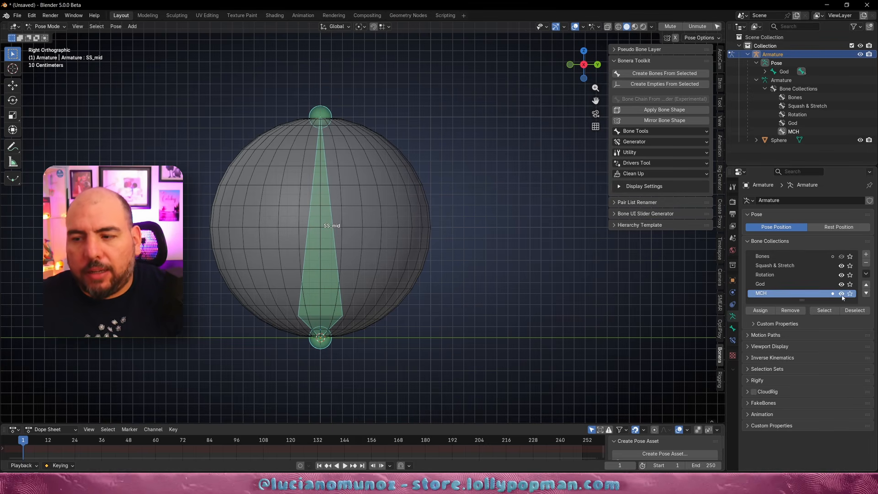
click(841, 256)
click(800, 257)
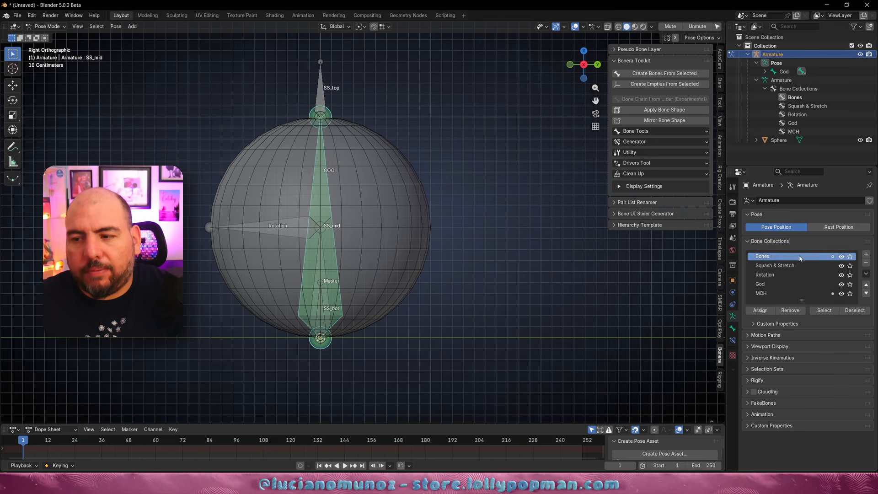
click(277, 234)
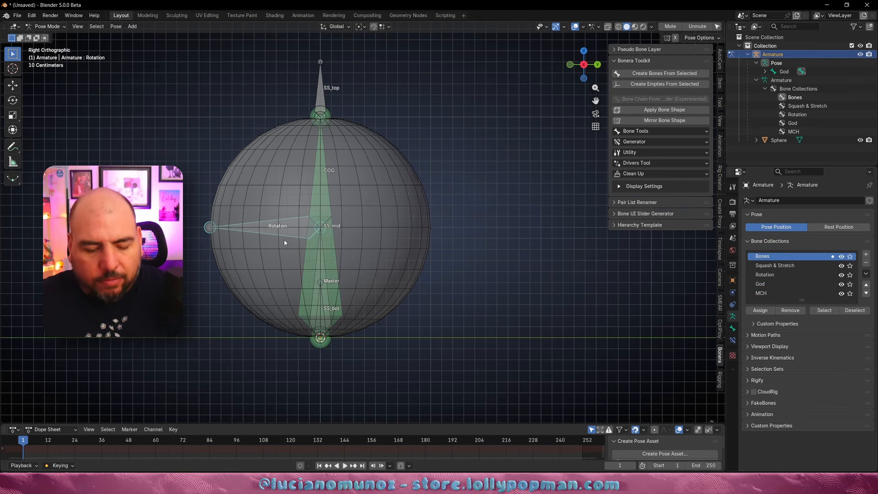
key(m)
drag(841, 265, 840, 293)
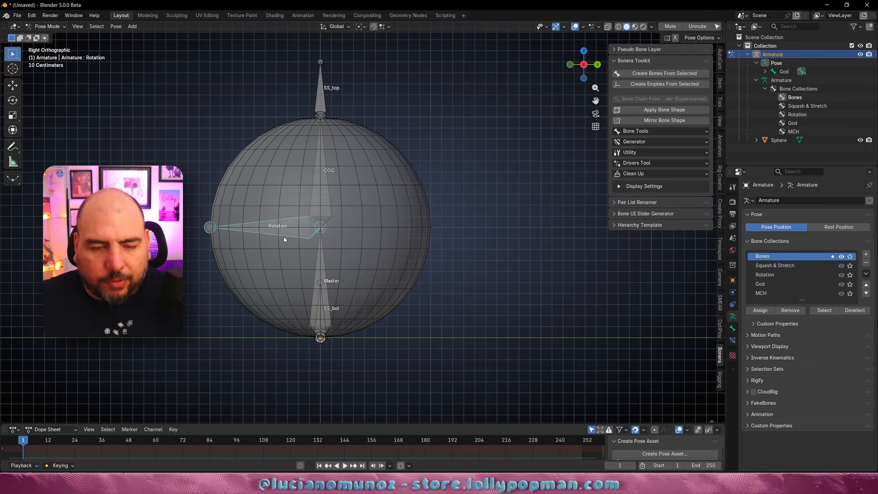
key(m)
click(280, 224)
- Move the SS_top bone into the Squash & Stretch collection
click(324, 208)
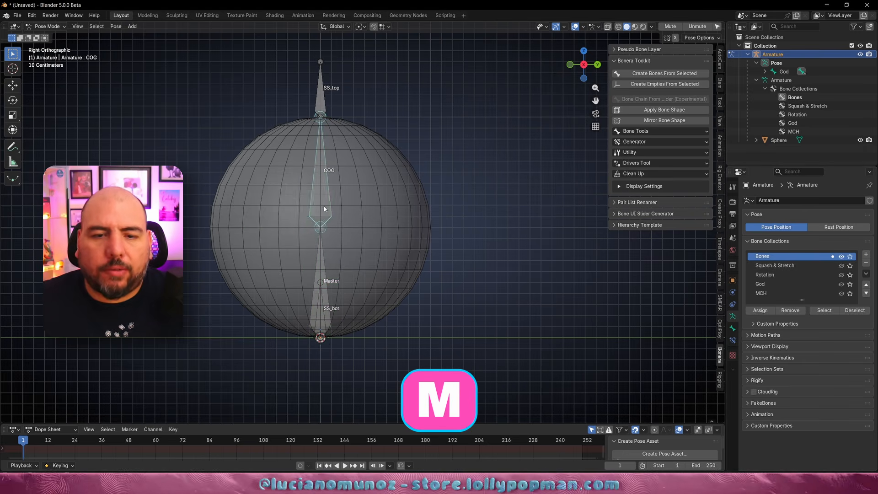
key(m)
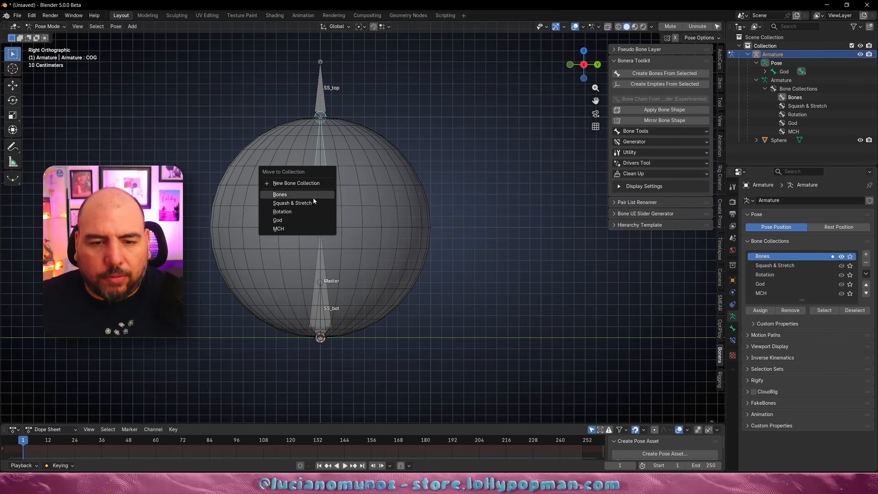
click(322, 101)
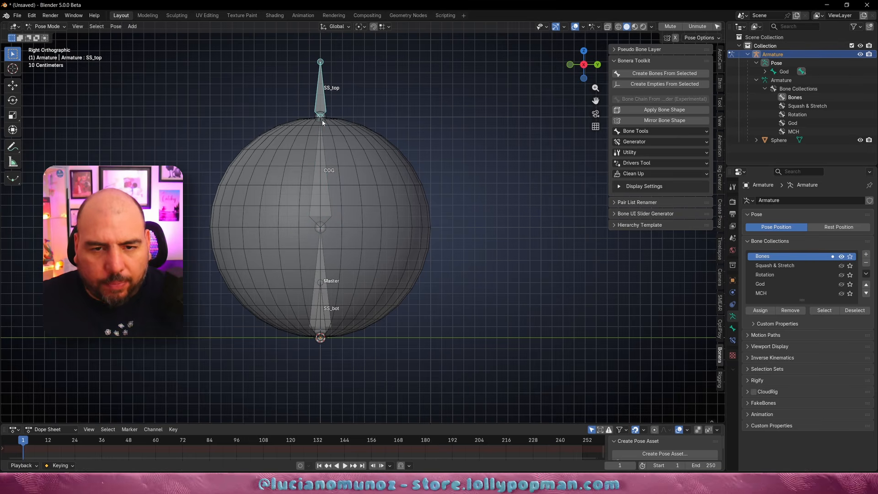
key(m)
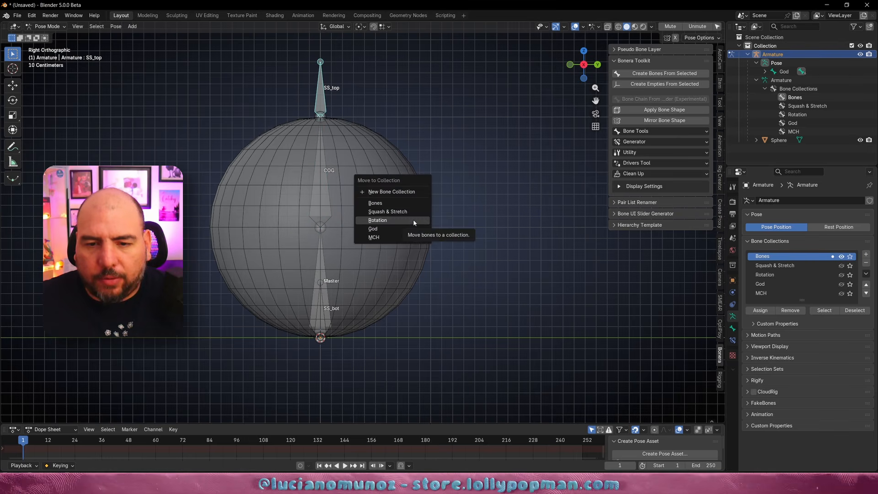
click(371, 211)
- Move the God bone at the base of the sphere into the God collection
click(331, 300)
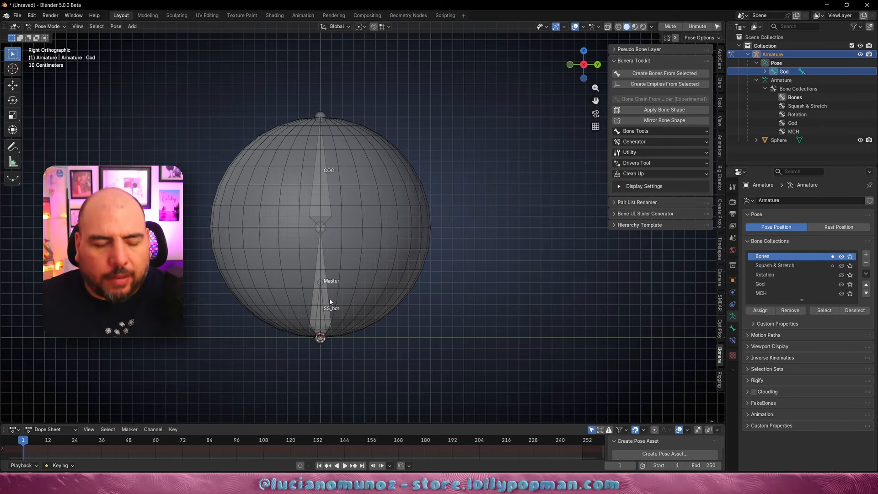
key(m)
click(326, 316)
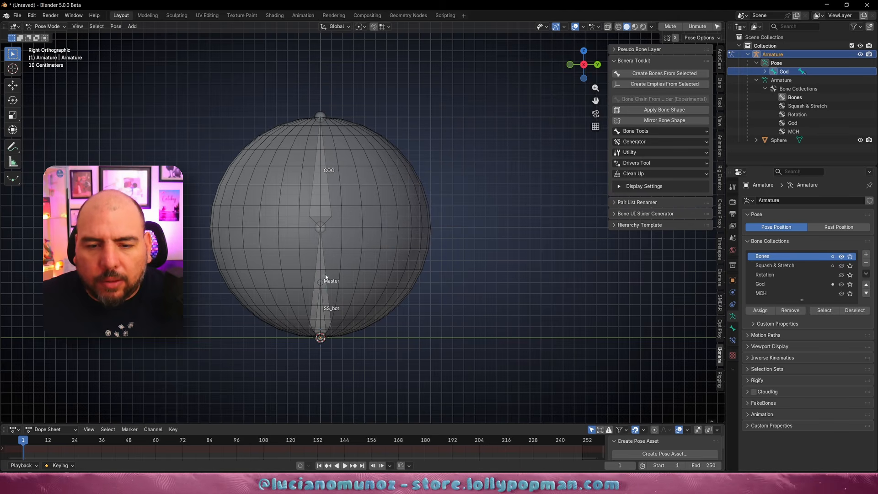
- Hide the Master bone and move the SS_bot bone beneath it into the Squash & Stretch collection
click(326, 298)
key(h)
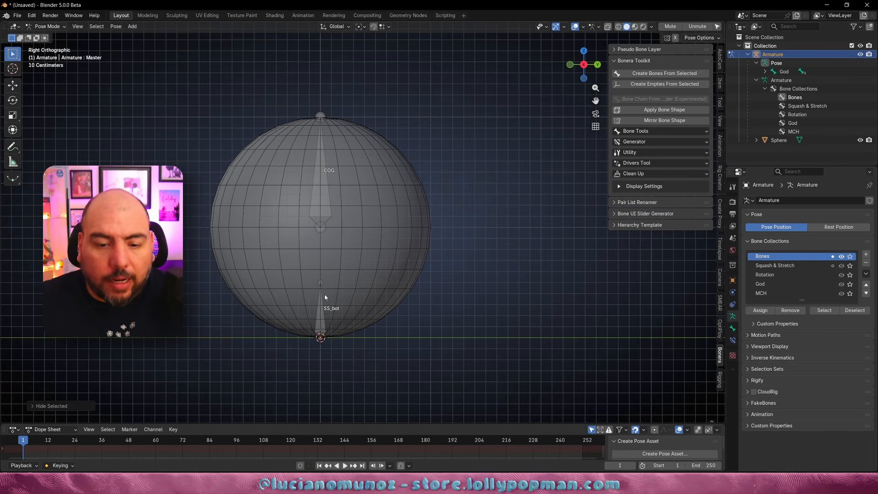
click(324, 300)
key(m)
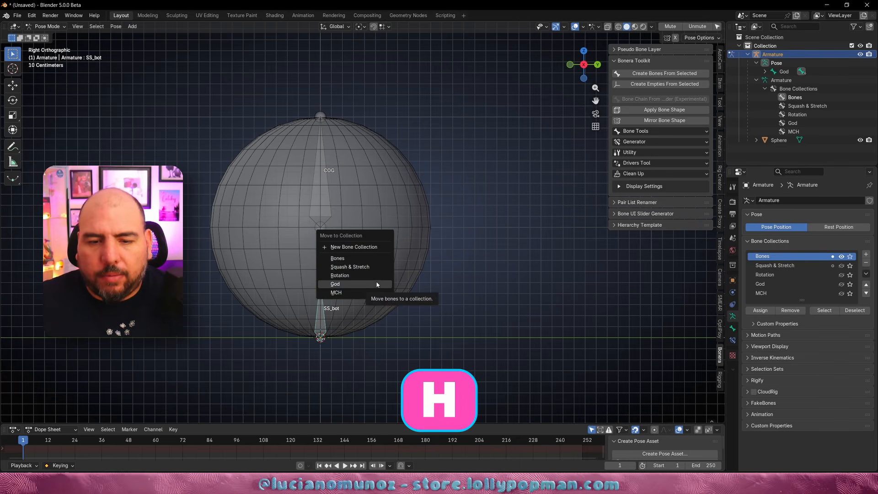
click(373, 267)
- Rename the Bones collection to Mains and reveal the hidden Master bone
click(323, 224)
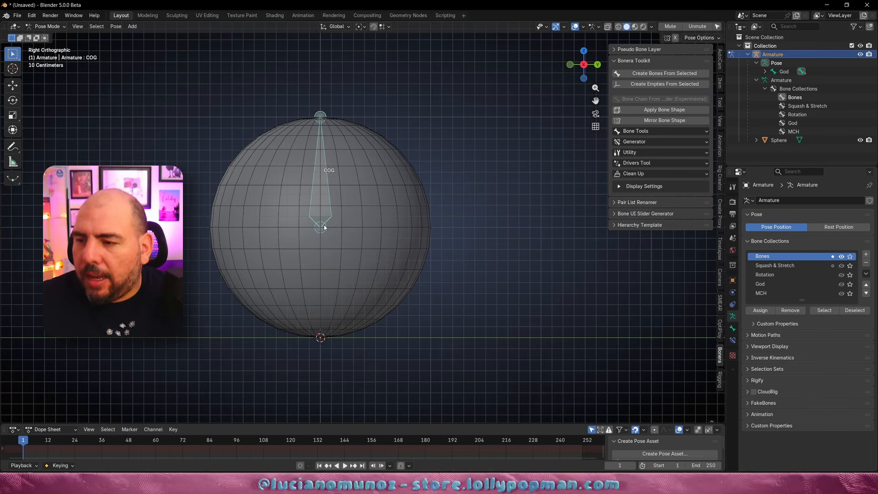
double_click(773, 256)
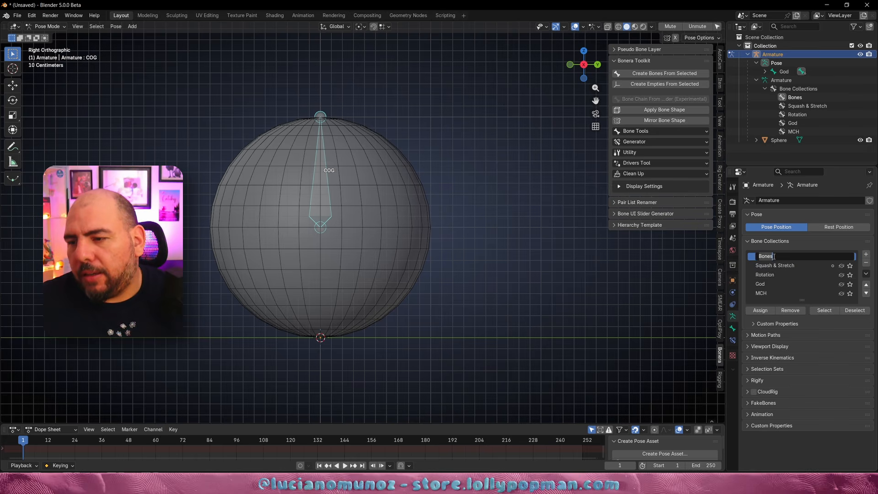
text(Mains)
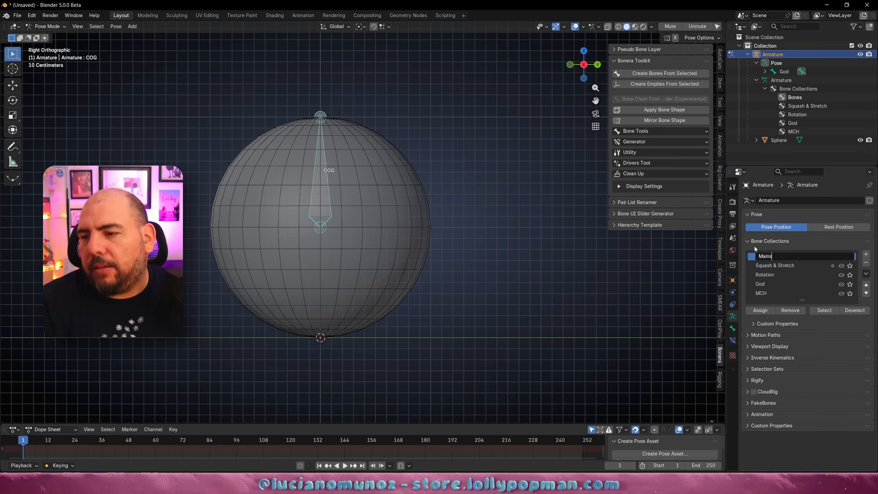
key(Return)
click(397, 266)
key(alt+h)
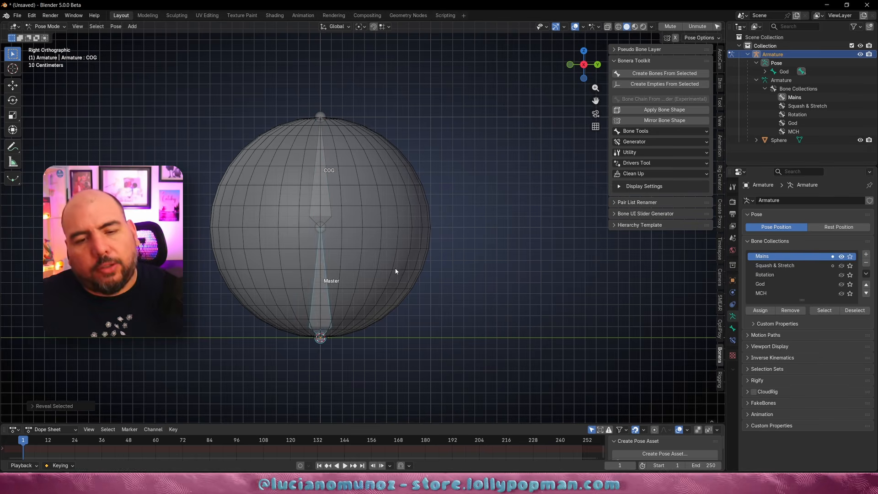
- Test the Master and COG bones of the Mains collection with trial transforms, cancelling each one
middle_drag(384, 223, 386, 184)
click(328, 261)
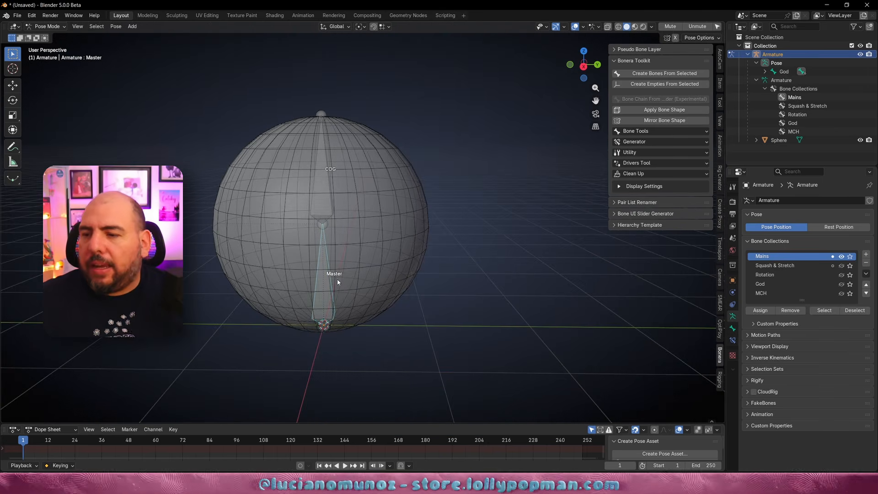
key(g)
key(Escape)
click(328, 221)
key(r)
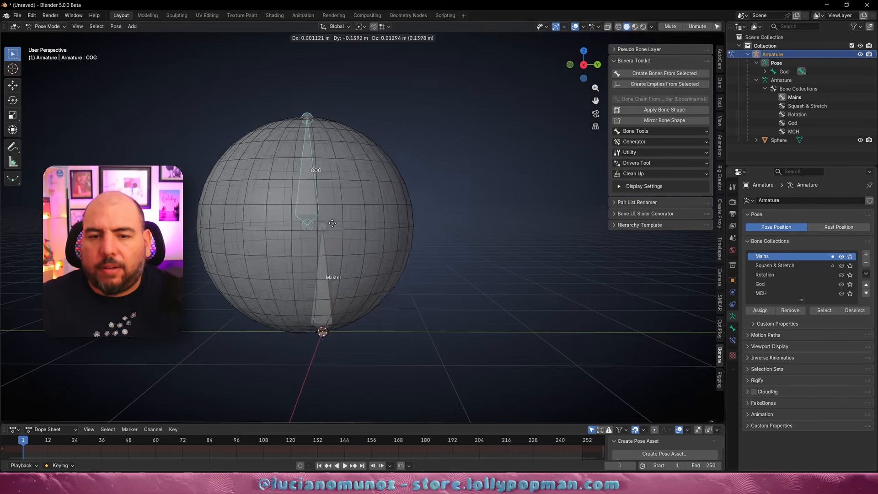
key(Escape)
- Show only the Squash & Stretch collection, try moving its SS_bot bone and cancel, and hide the collection again
click(841, 256)
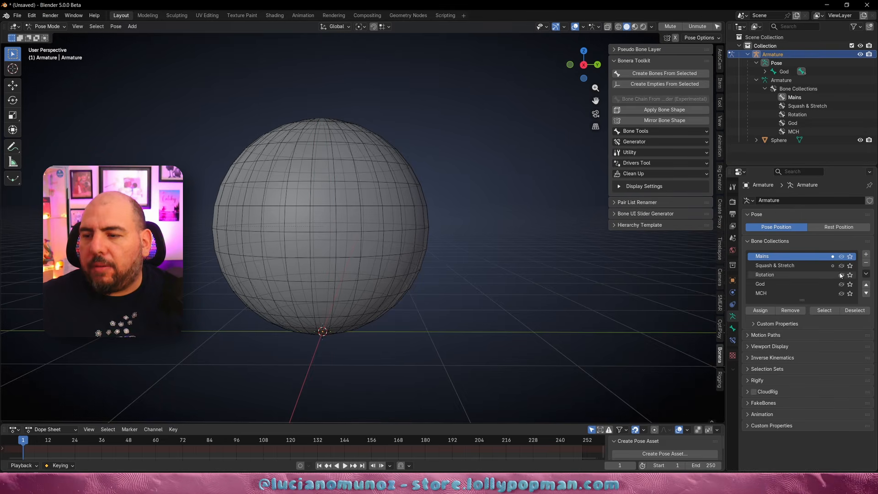
click(841, 265)
click(320, 112)
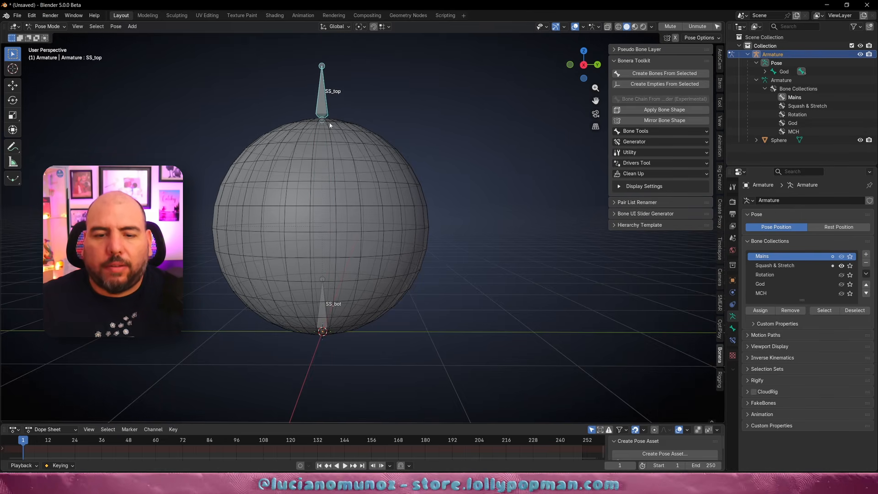
click(321, 309)
key(g)
key(Escape)
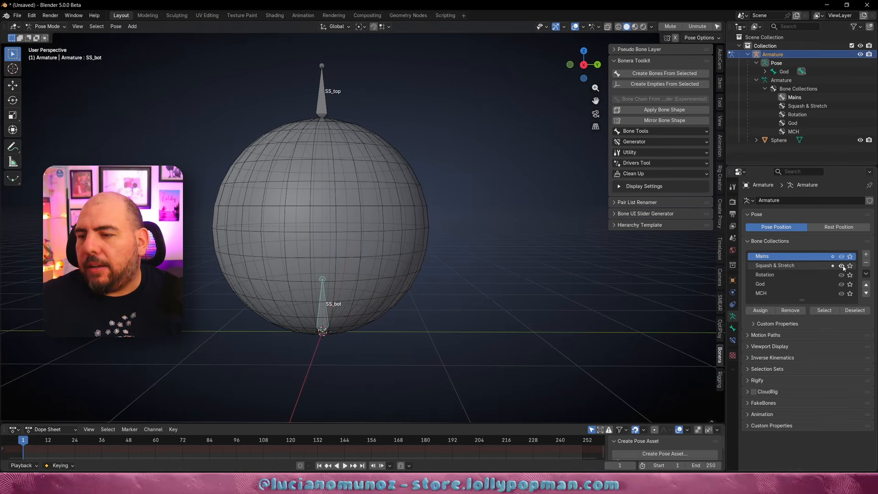
click(842, 266)
- Show only the Rotation collection, try rotating its bone and cancel, and hide the collection again
click(841, 274)
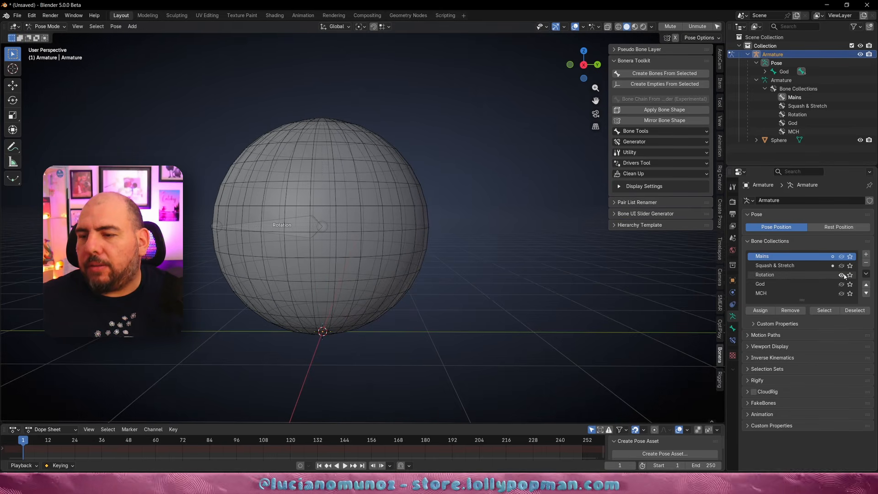
click(284, 247)
key(r)
key(Escape)
click(841, 275)
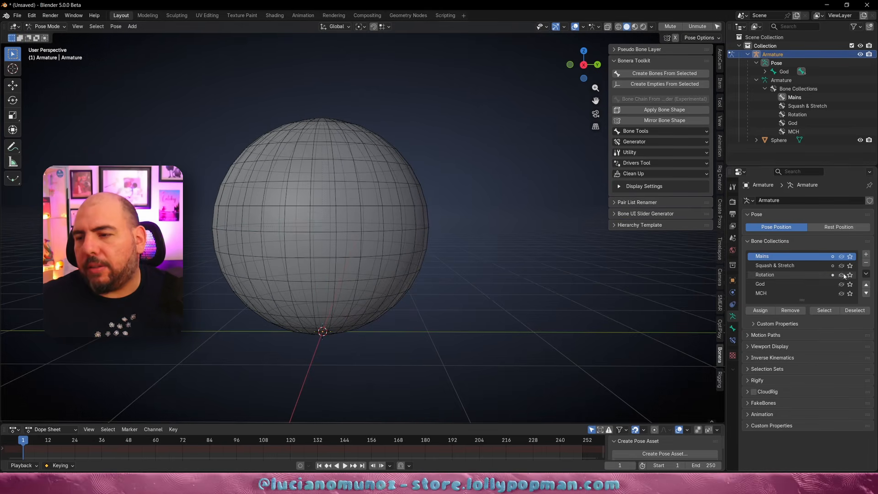
- Solo the God and MCH collections to inspect the bones they contain
click(849, 276)
click(850, 284)
click(315, 295)
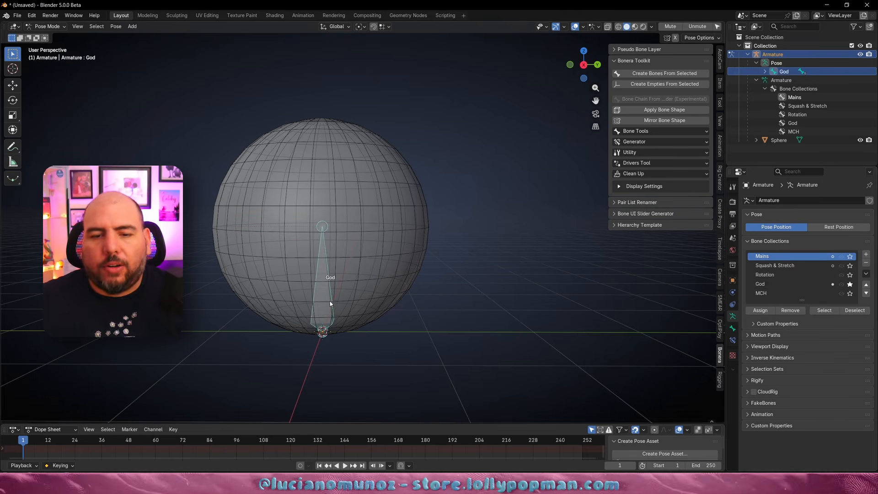
click(849, 293)
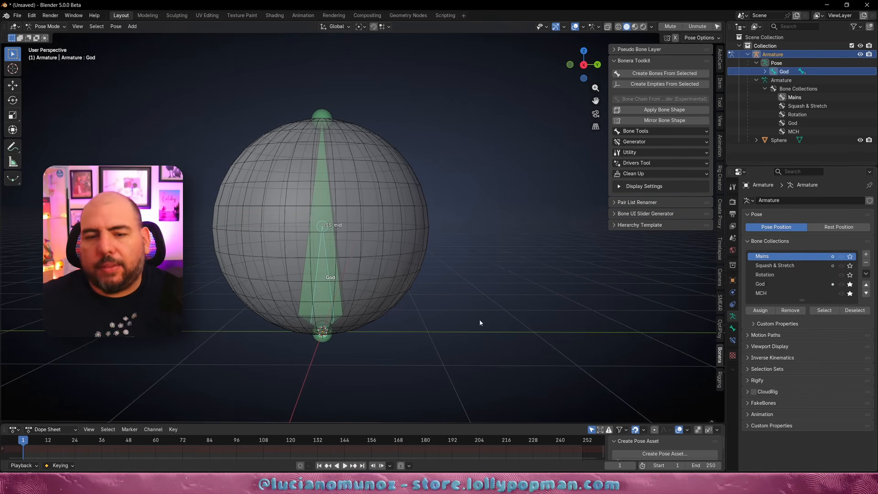
- Clear the solo state of all bone collections and make every collection visible
click(849, 275)
click(850, 284)
click(849, 293)
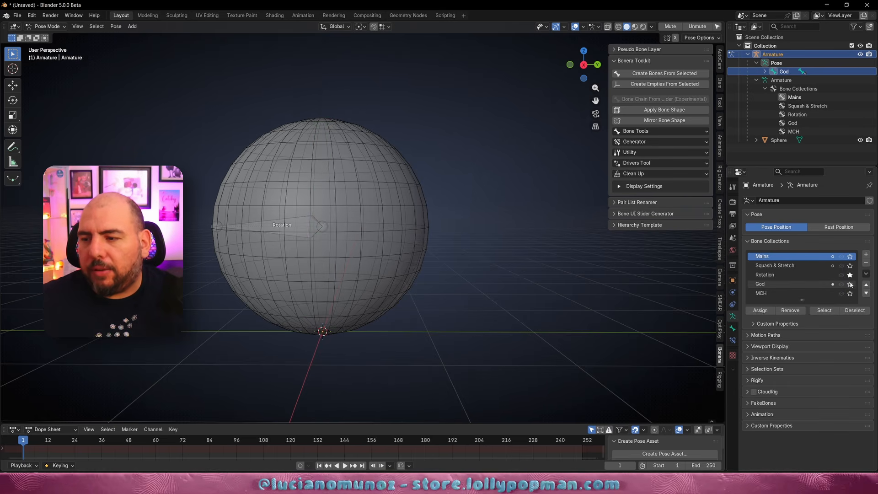
click(849, 275)
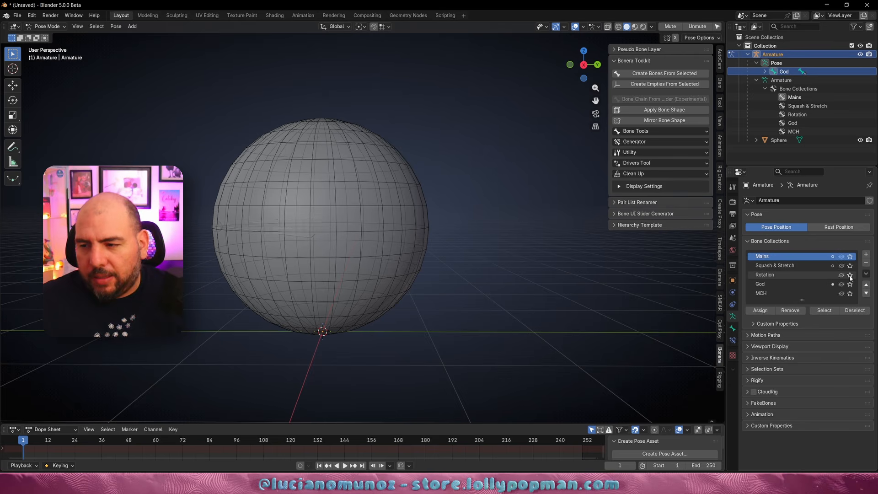
click(849, 274)
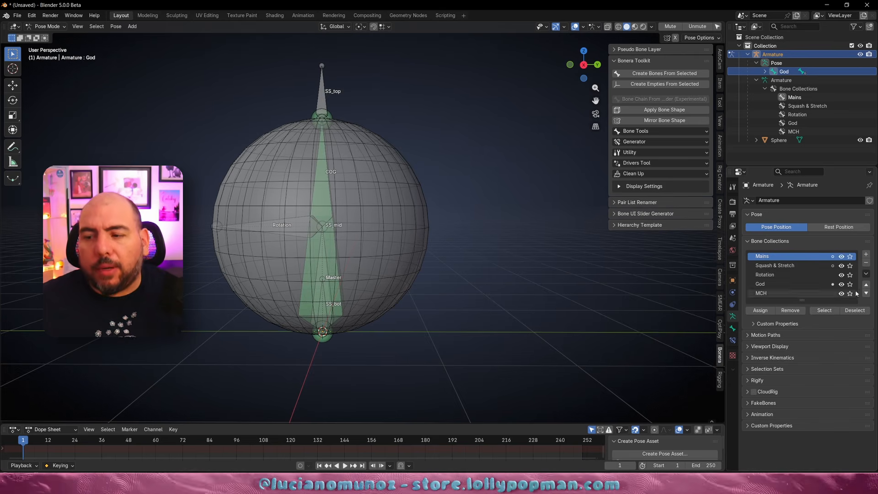
- Hide the MCH, Squash & Stretch, Rotation and God bone collections so only Mains stays visible
click(840, 293)
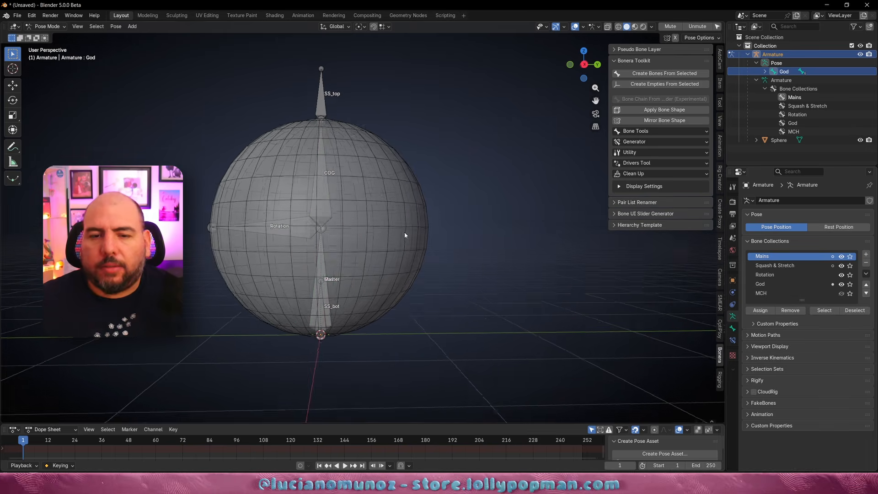
click(841, 265)
drag(842, 268, 841, 284)
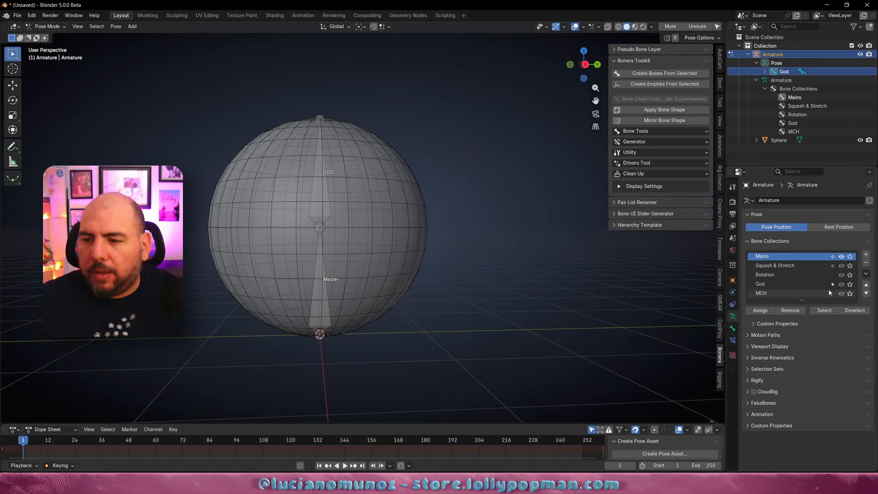
- Switch to Object Mode and add a mesh circle at the ball's base
middle_drag(328, 245, 327, 253)
key(ctrl+Tab)
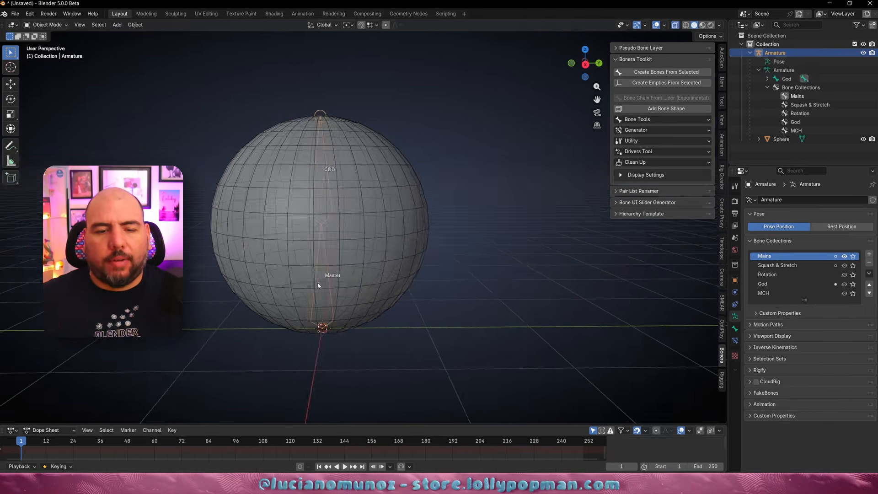
key(shift+a)
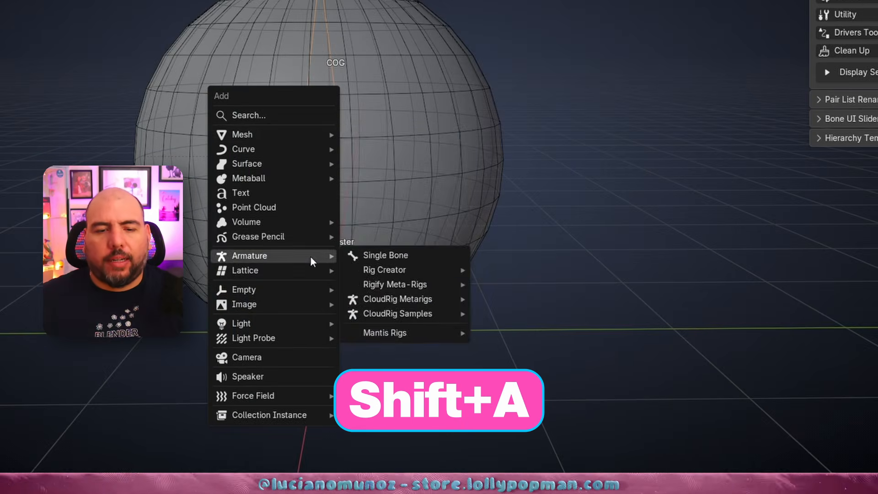
mouse_move(295, 213)
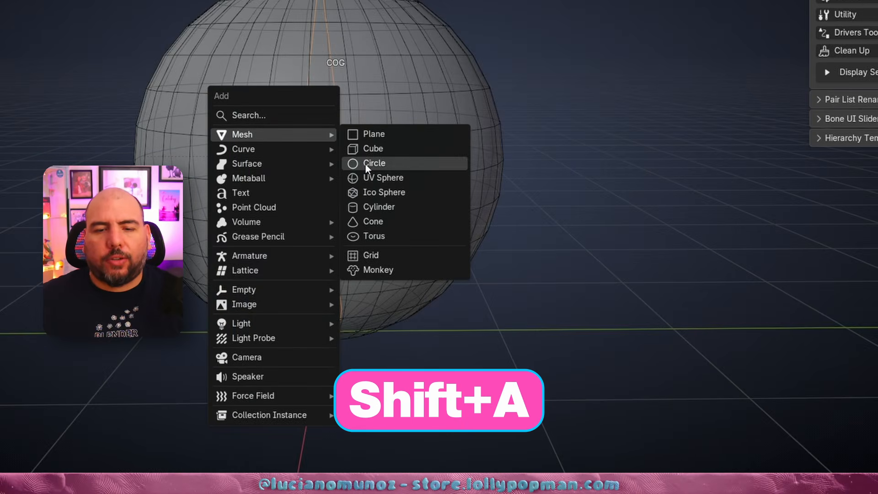
click(366, 164)
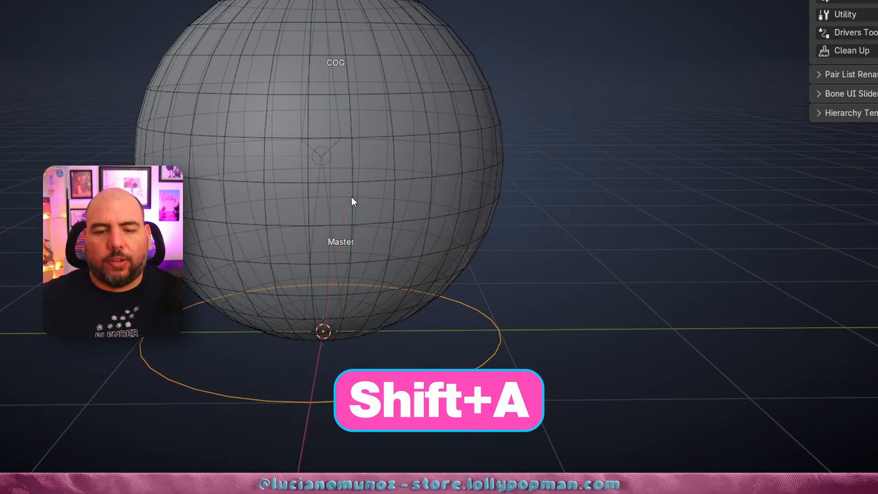
middle_drag(351, 196, 317, 211)
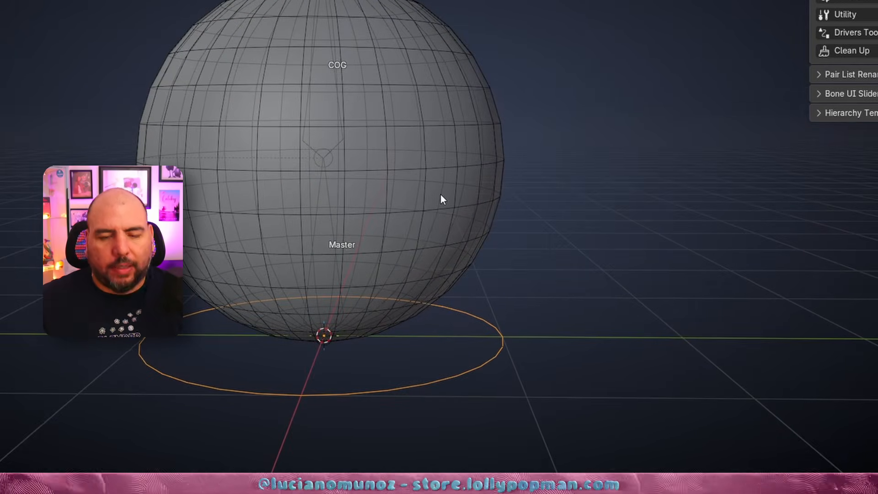
- Rename the new circle object WGT-cog
key(F2)
text(WG)
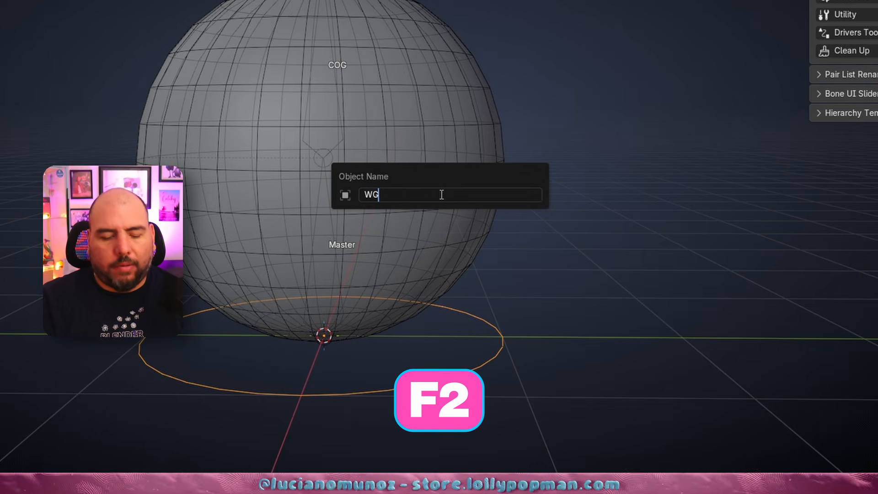
text(T-cog)
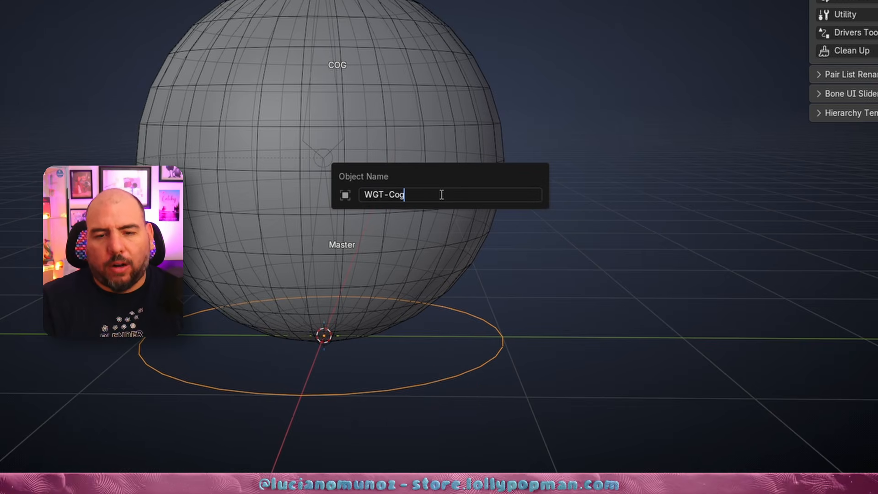
key(Left)
key(Left)
key(Left)
key(Left)
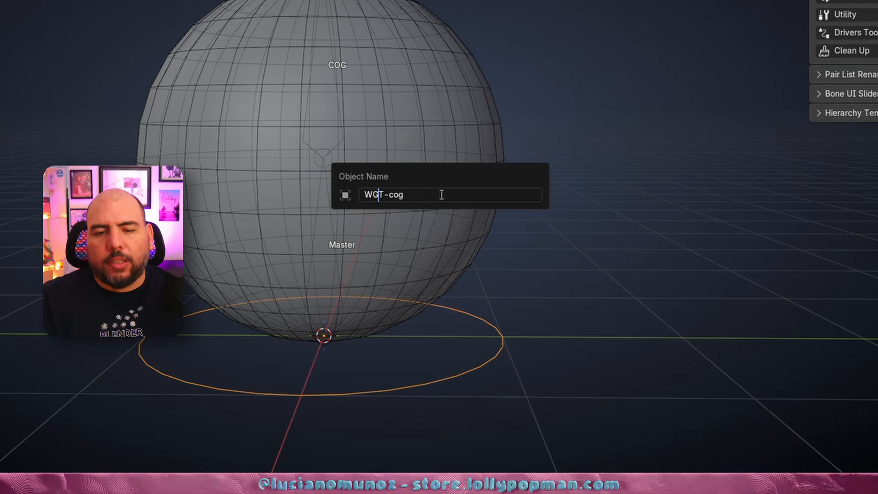
key(Left)
key(Right)
key(Right)
key(Right)
key(Right)
key(Right)
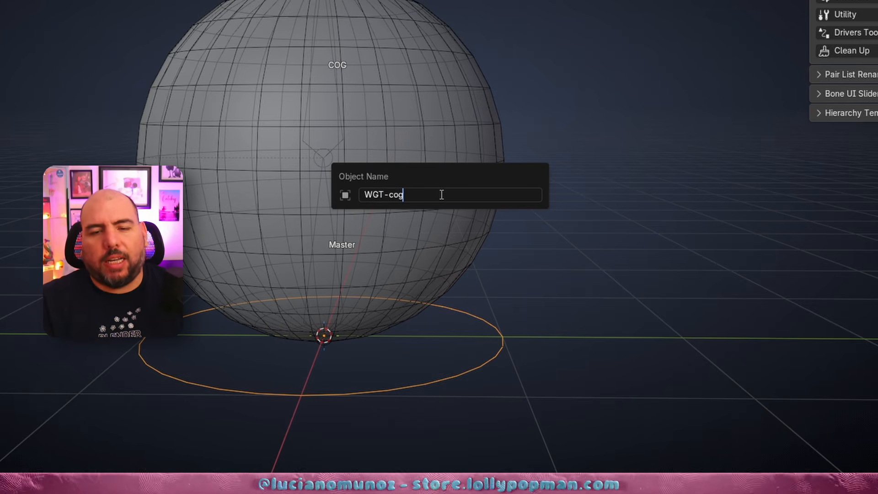
key(Return)
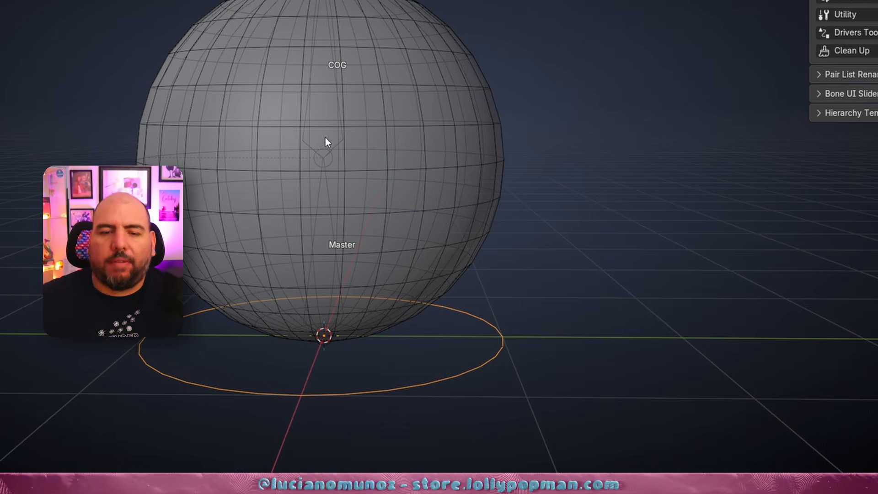
- In the armature's Pose Mode, assign WGT-cog as the custom shape object of the COG bone
middle_drag(325, 137, 321, 235)
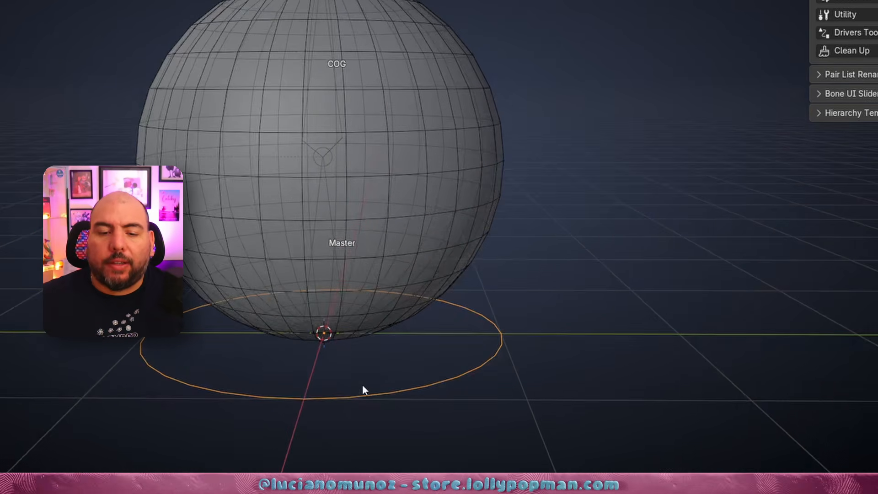
click(335, 107)
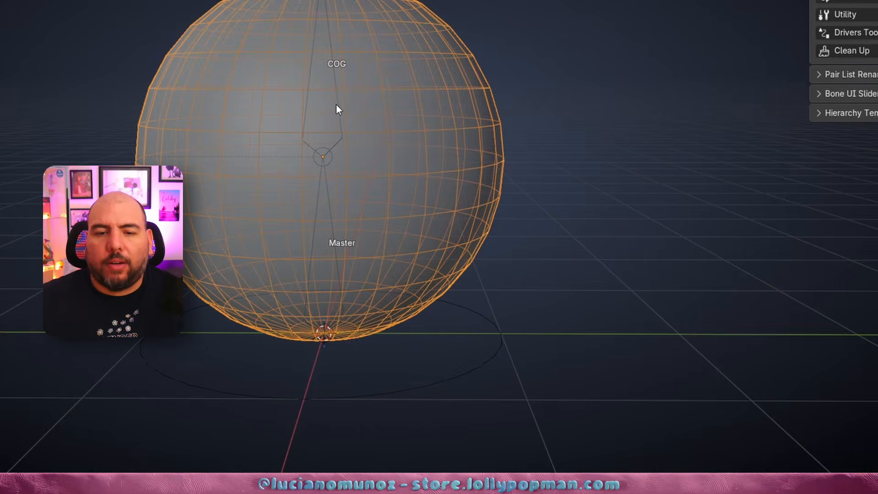
click(336, 106)
key(Tab)
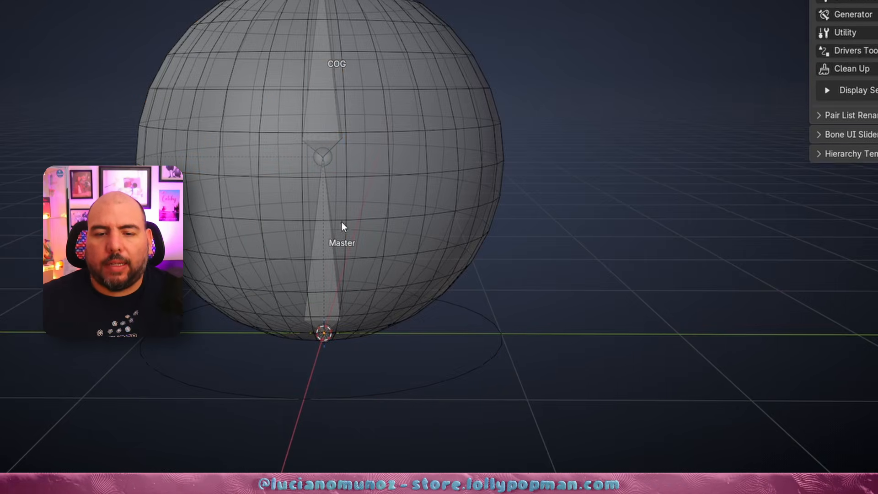
click(325, 167)
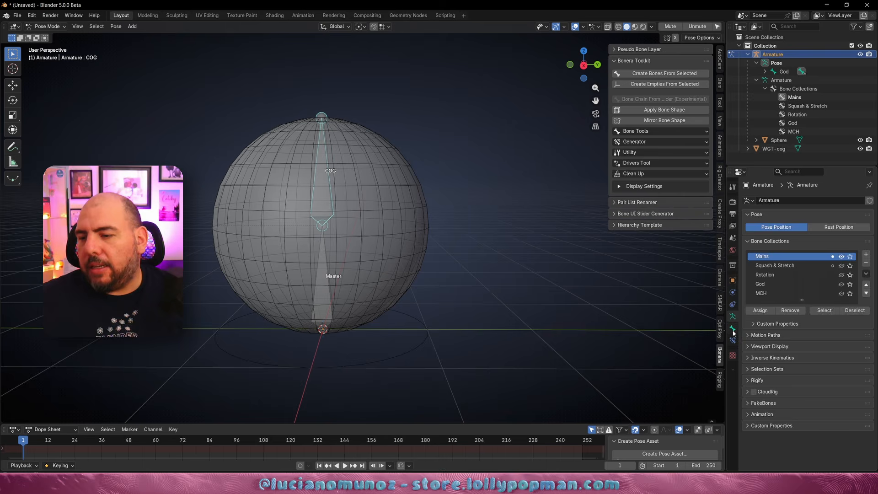
click(760, 329)
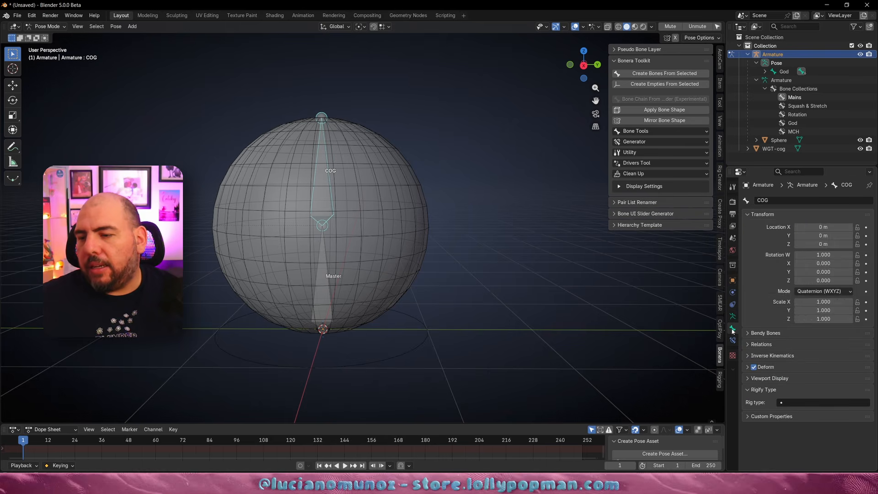
click(792, 207)
click(802, 279)
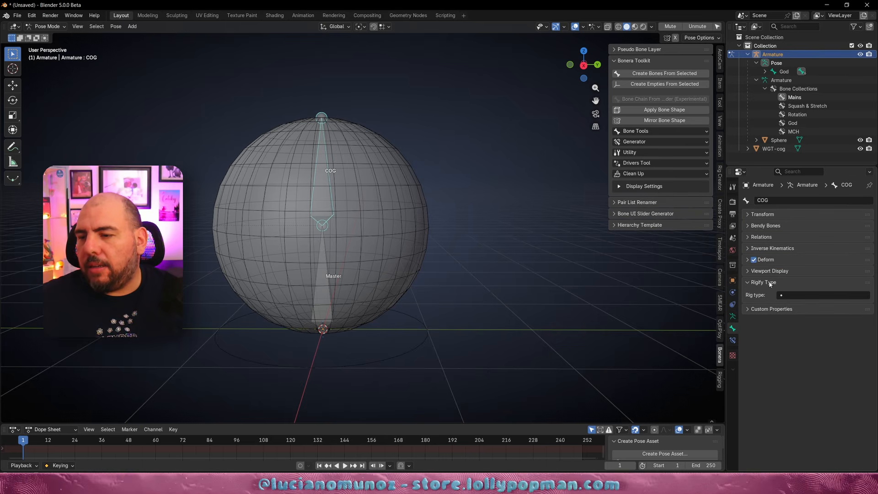
click(770, 271)
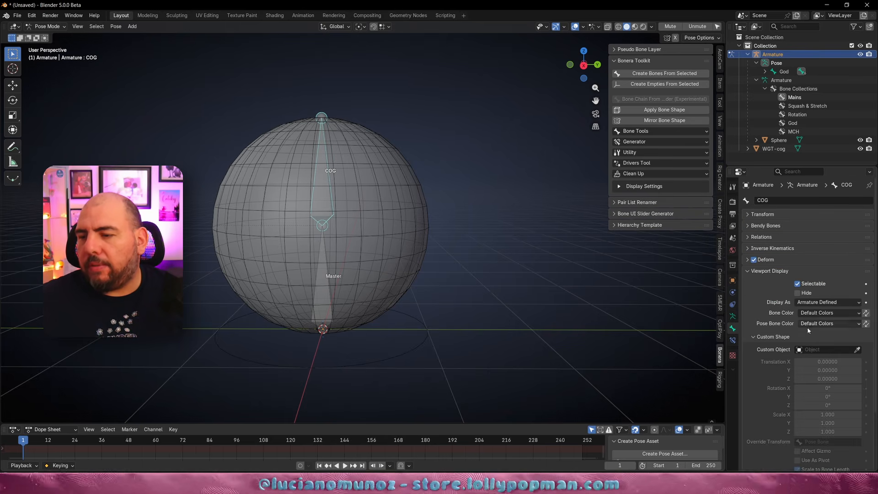
click(828, 349)
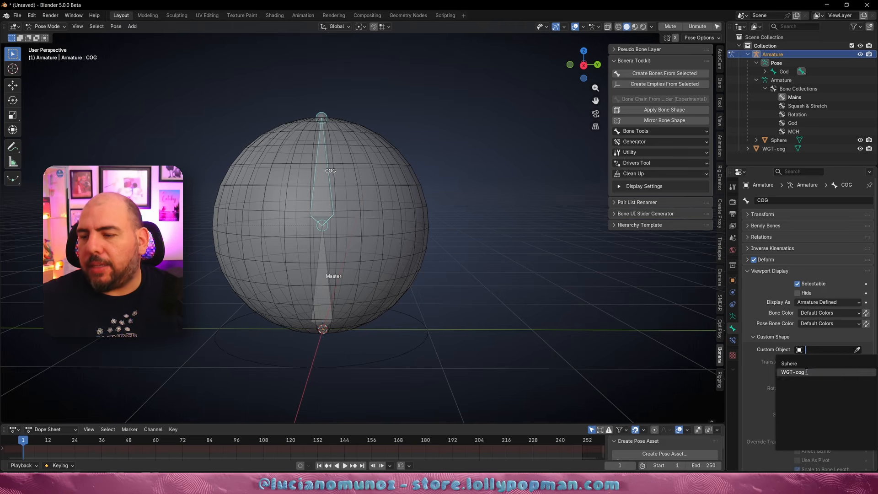
click(792, 372)
- Try a custom shape X scale of 1.320 on the COG bone and set it back to 1
middle_drag(486, 300, 329, 302)
drag(822, 417, 827, 432)
key(ctrl+z)
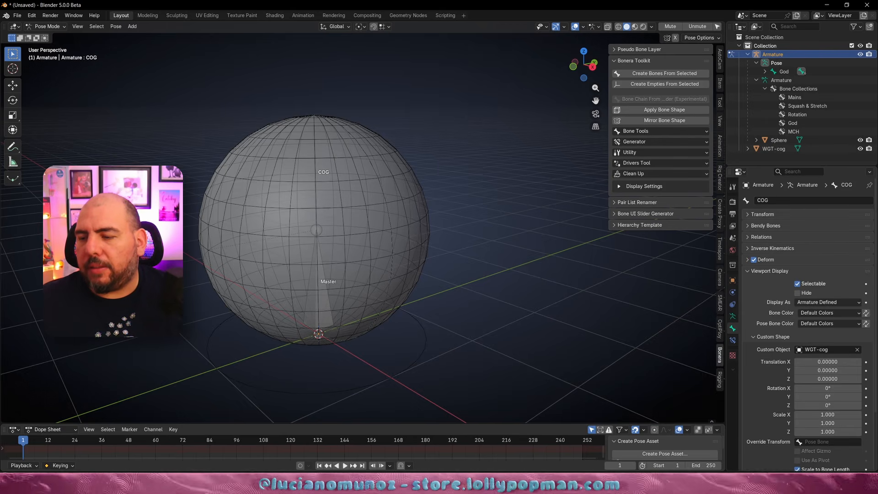
drag(823, 415, 858, 414)
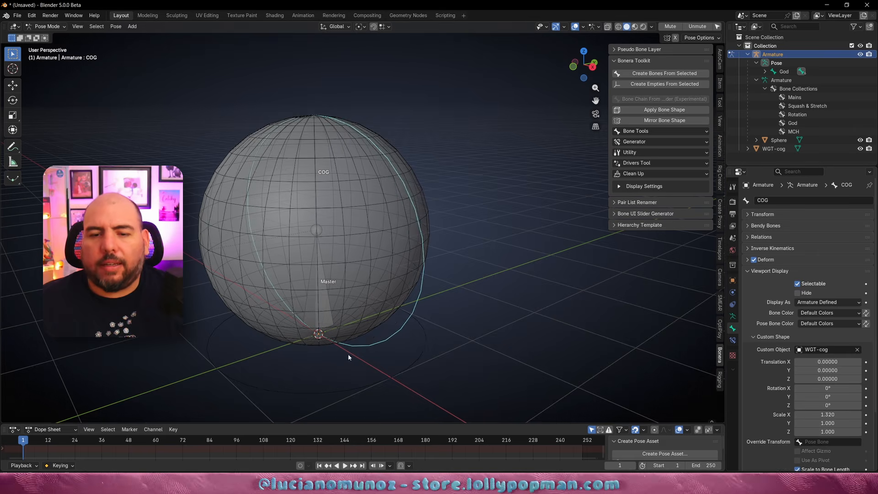
middle_drag(428, 353, 450, 352)
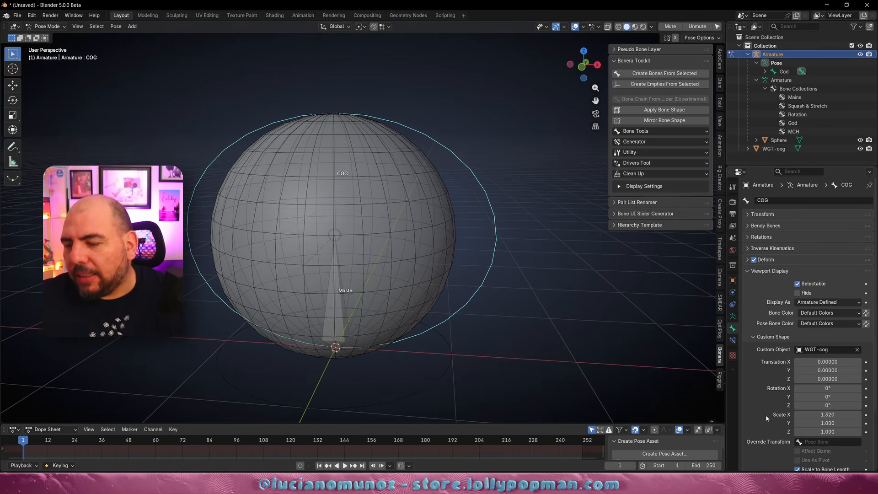
click(829, 414)
text(1)
- In Edit Mode, scale up the WGT-cog circle's geometry until it is clearly wider than the ball
middle_drag(498, 342, 379, 350)
click(301, 361)
click(415, 385)
key(ctrl+Tab)
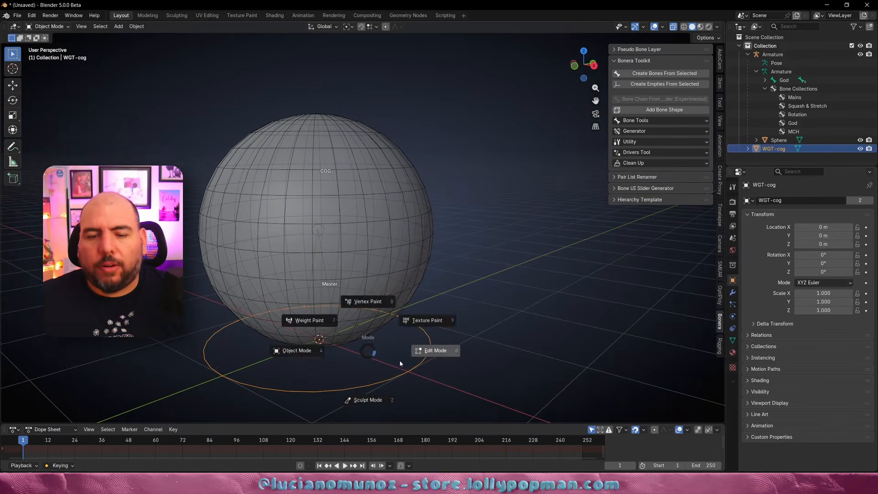
click(432, 350)
middle_drag(449, 368, 471, 368)
key(s)
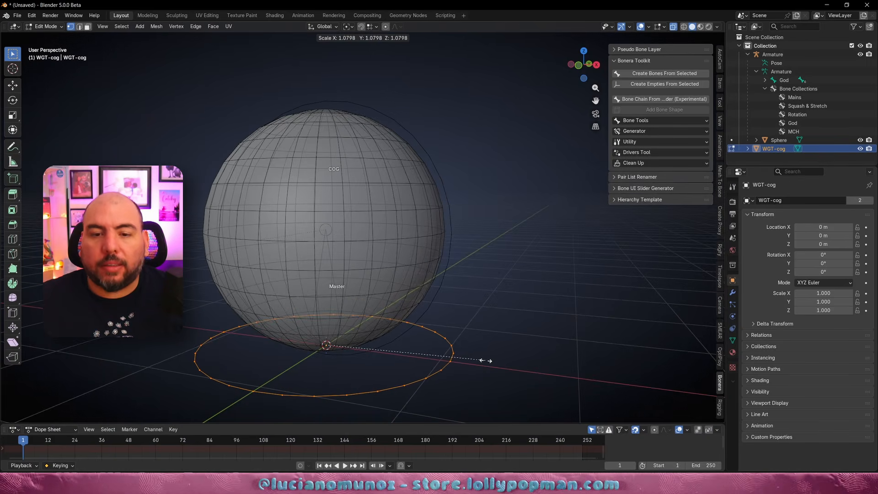
click(554, 351)
middle_drag(506, 317, 508, 313)
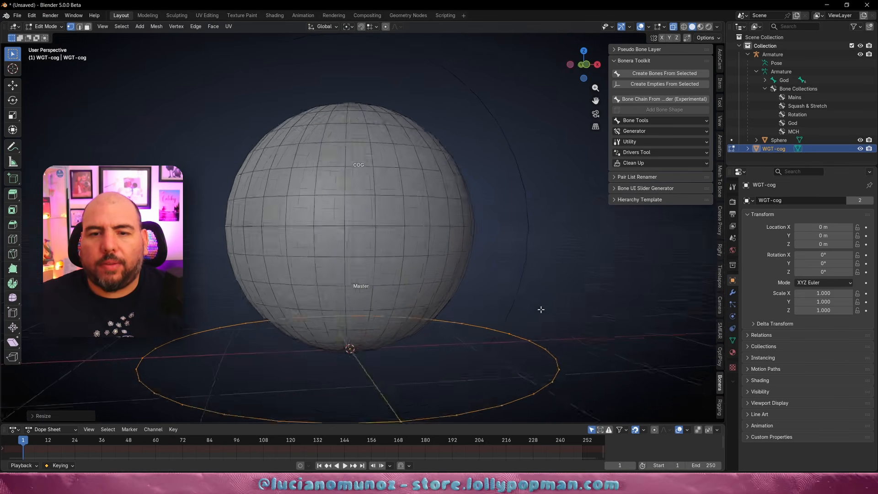
- Rotate the WGT-cog circle's geometry 90° about the global X axis and return to Object Mode
key(grave)
click(468, 235)
key(r)
key(x)
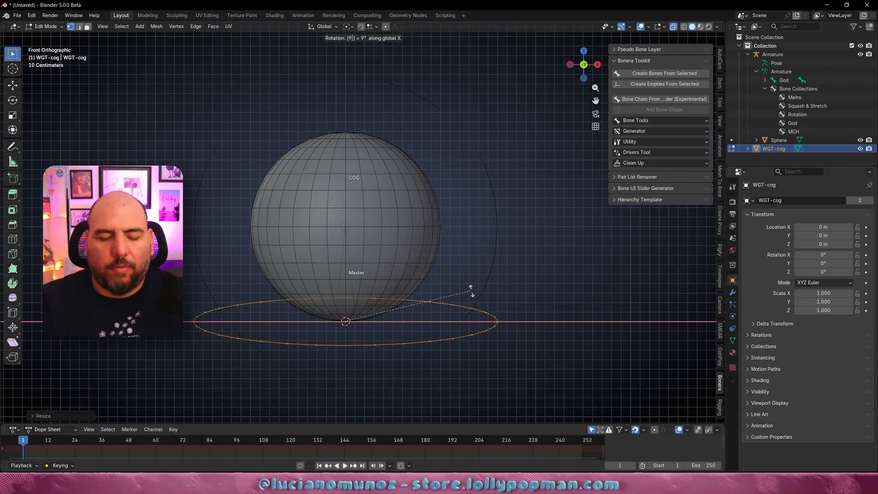
key(9)
key(0)
key(Return)
middle_drag(471, 290, 563, 213)
key(ctrl+Tab)
click(365, 224)
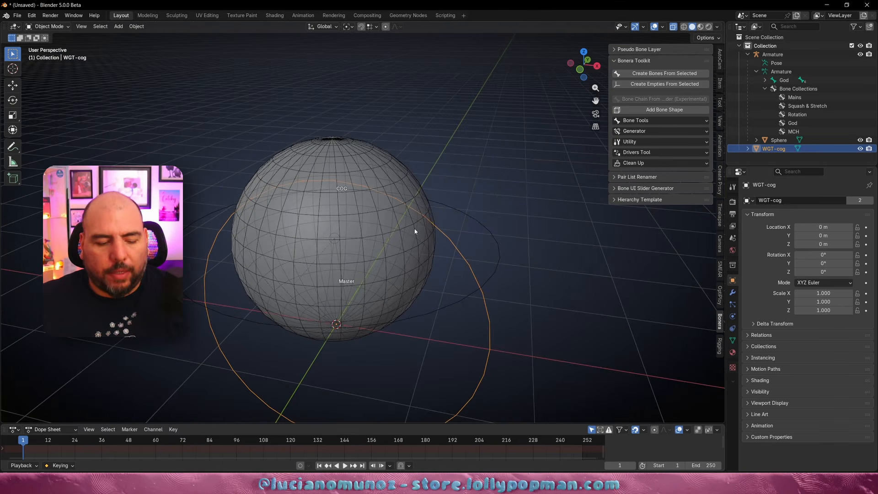
- Clear the WGT-cog object's rotation and rotate the whole object 90° about the global X axis
key(alt+r)
key(r)
key(x)
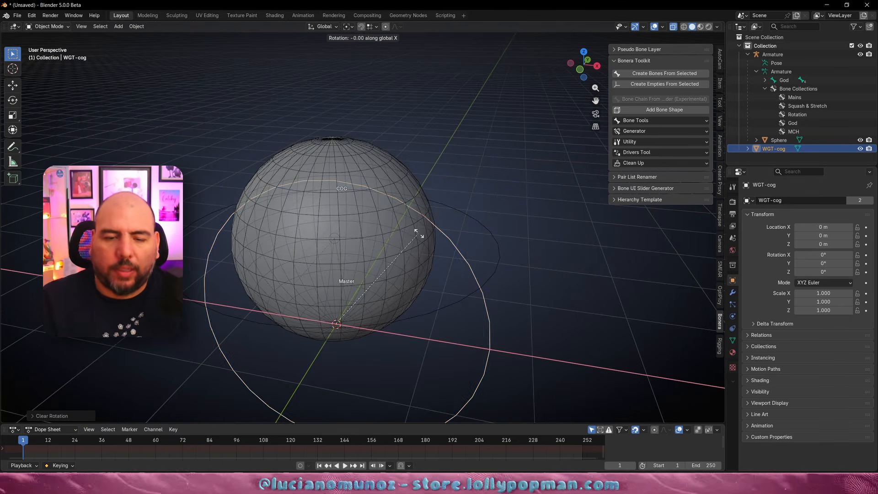
key(9)
key(0)
key(Return)
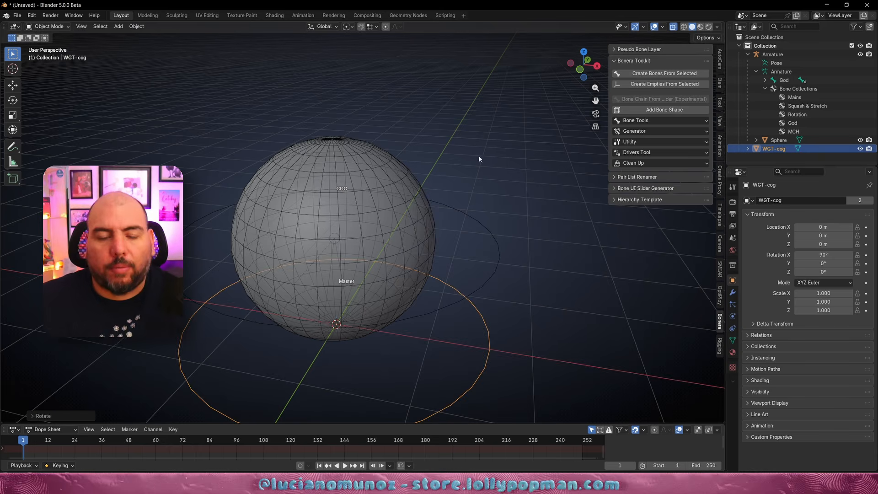
- Move the WGT-cog object to the ball's centre at location X 0 m, Y 0 m, Z 1 m
key(KP_1)
key(g)
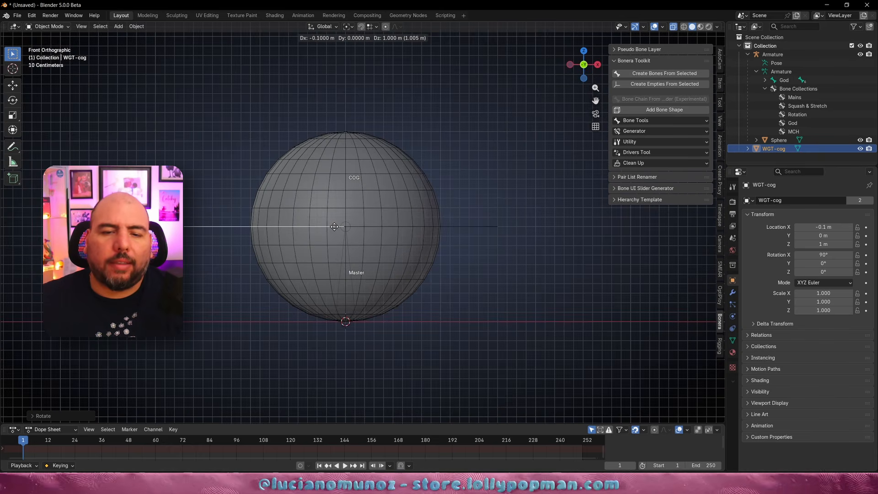
click(336, 229)
middle_drag(361, 232, 375, 317)
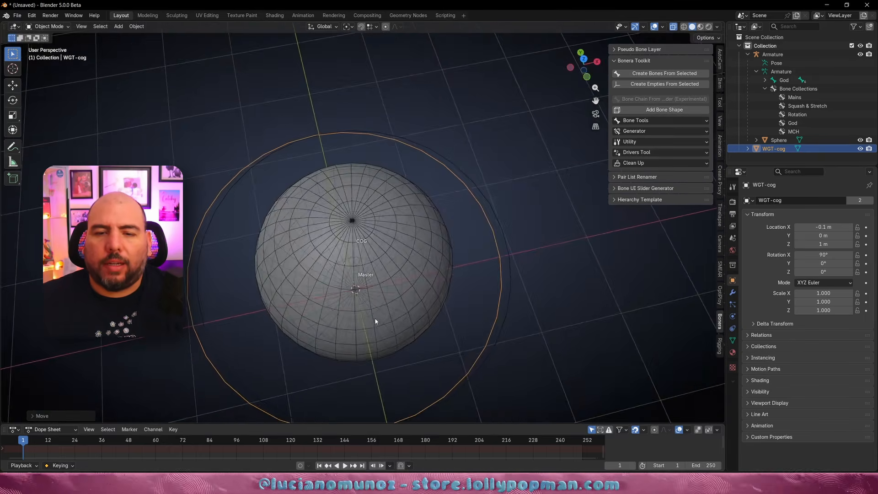
key(KP_7)
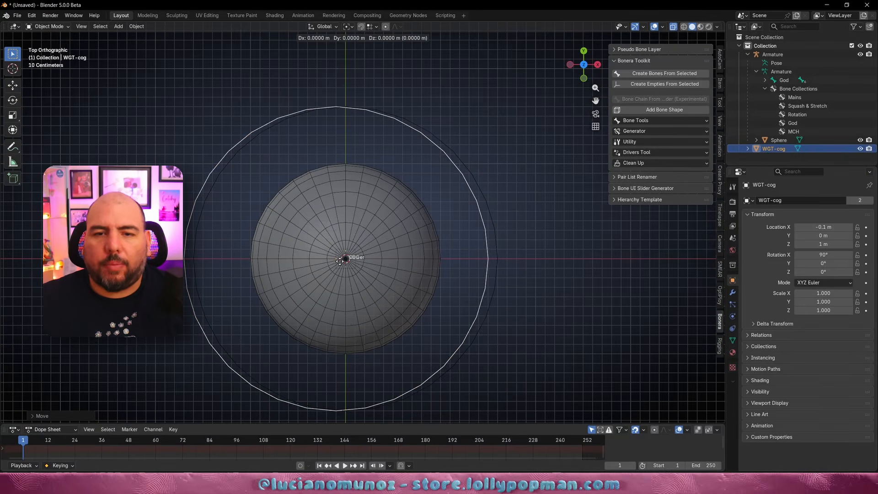
click(346, 260)
- In Edit Mode, rescale the WGT-cog circle's geometry so the ring sits somewhat closer around the ball
key(Tab)
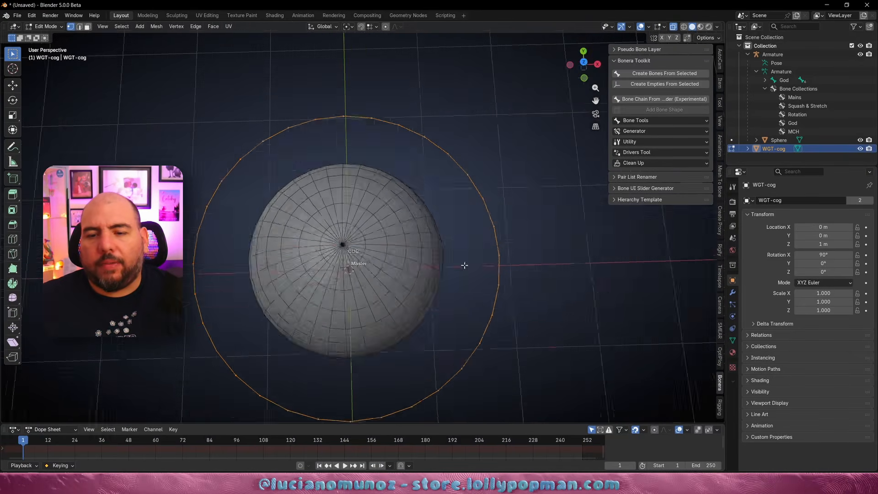
middle_drag(486, 274, 475, 219)
key(s)
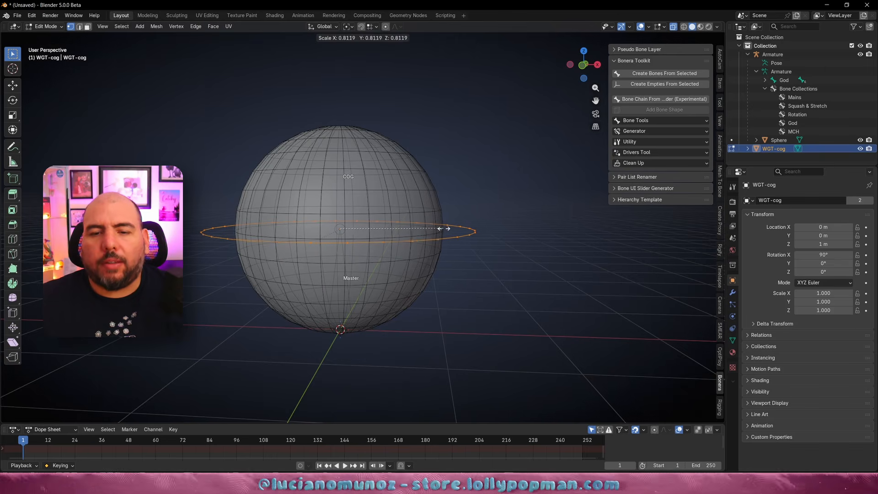
click(454, 227)
key(s)
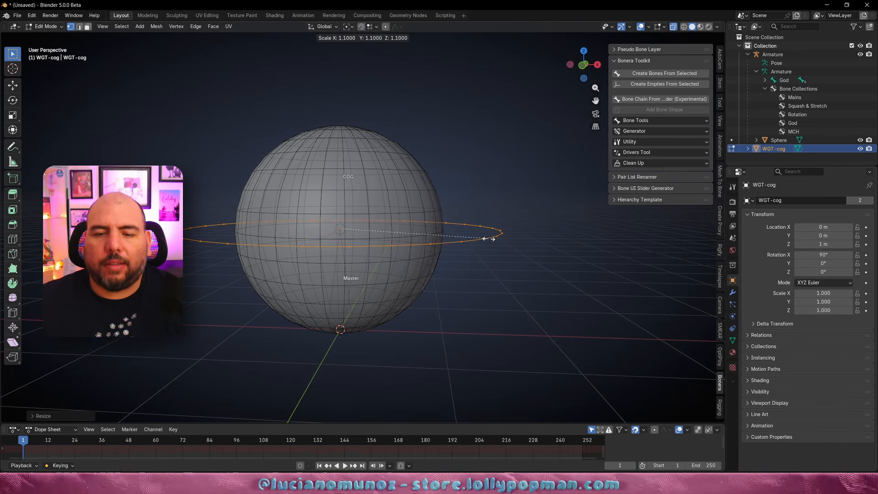
click(492, 238)
- Fine-tune the WGT-cog circle's scale from above to about 1.5 times the ball's diameter and return to Object Mode
key(KP_7)
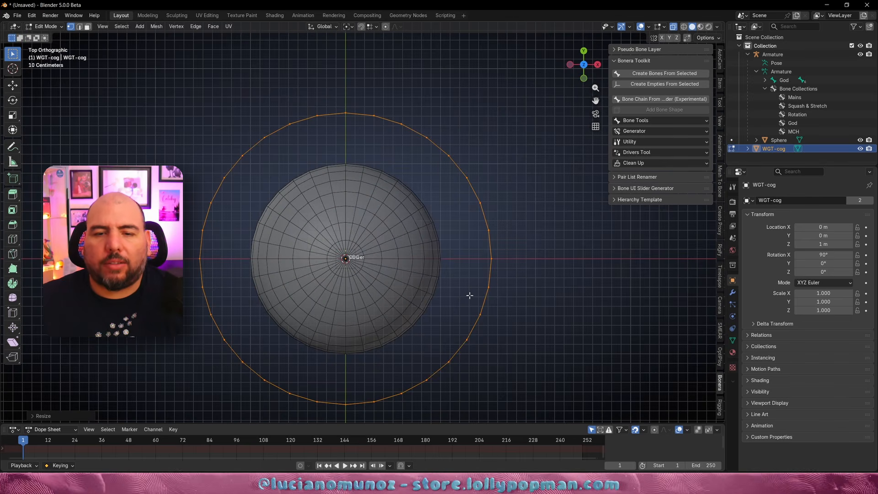
key(s)
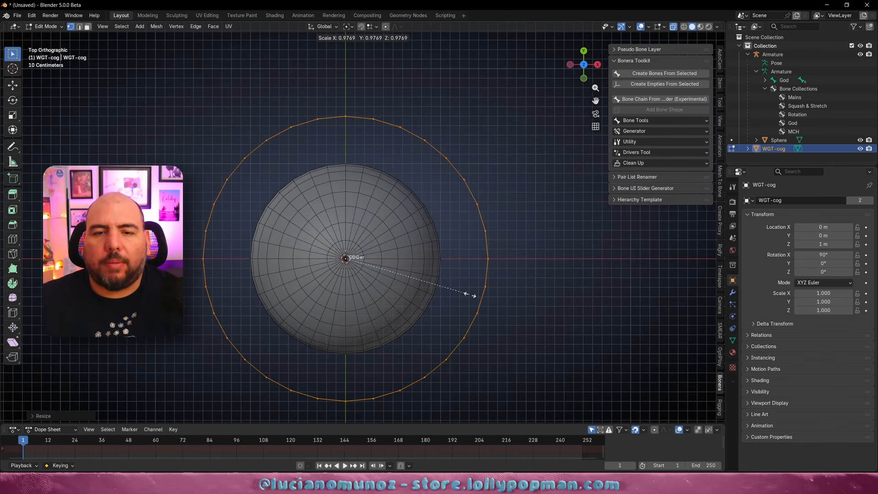
click(466, 295)
key(s)
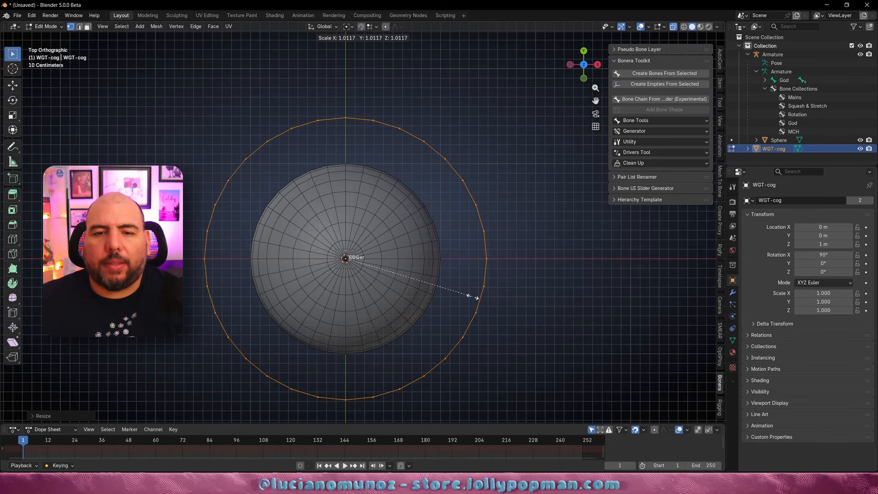
click(467, 298)
middle_drag(466, 300, 550, 284)
key(Tab)
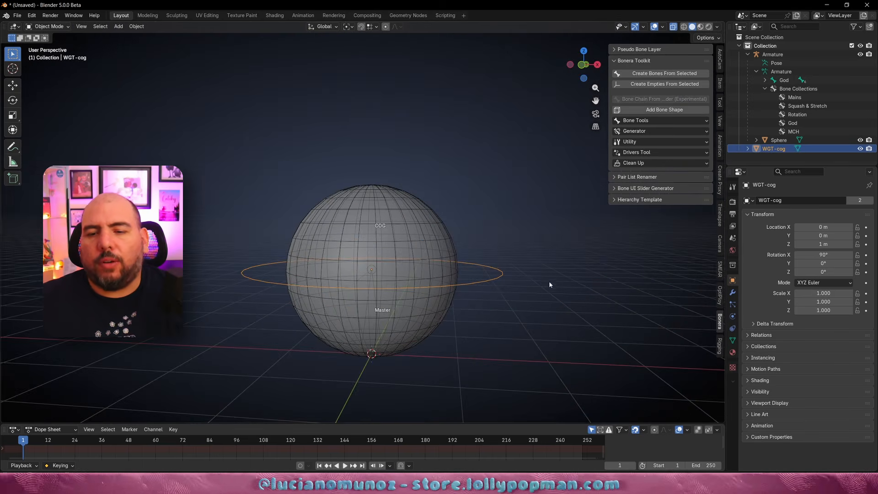
- Hide the WGT-cog object and test the COG bone's circle control in the armature's Pose Mode with a cancelled move
click(861, 149)
click(493, 280)
key(ctrl+Tab)
middle_drag(481, 293, 468, 311)
click(484, 281)
key(g)
right_click(476, 287)
- Find the Bone Widget add-on in the preferences, review its details and settings, and close the preferences
click(37, 17)
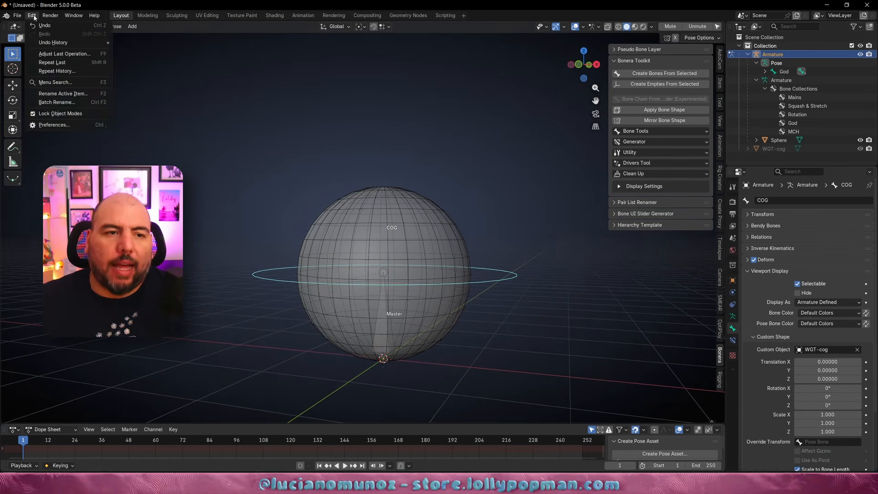
click(50, 124)
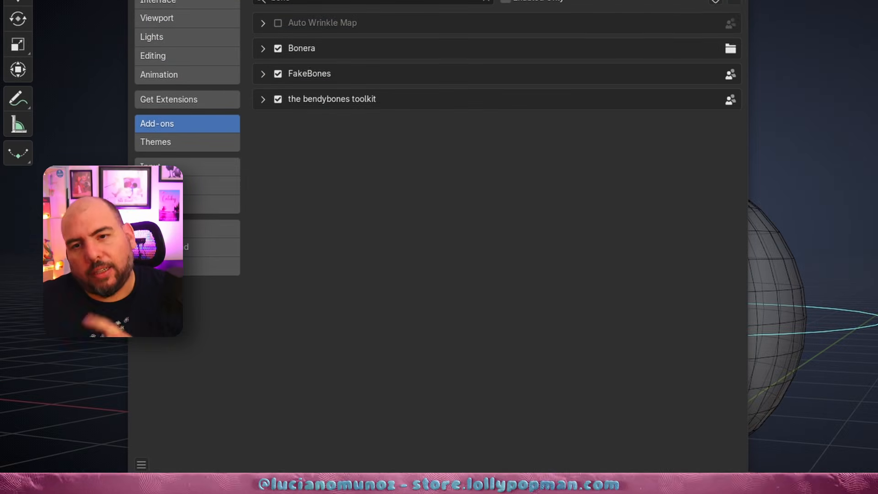
click(453, 81)
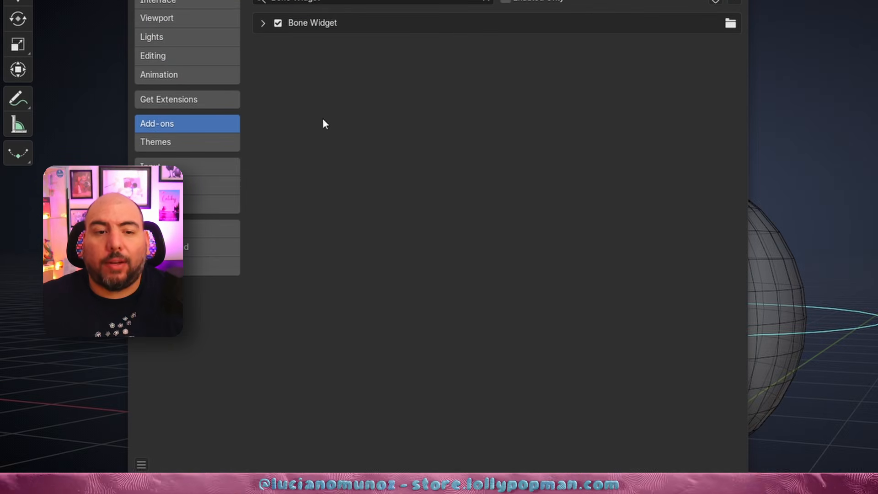
click(260, 23)
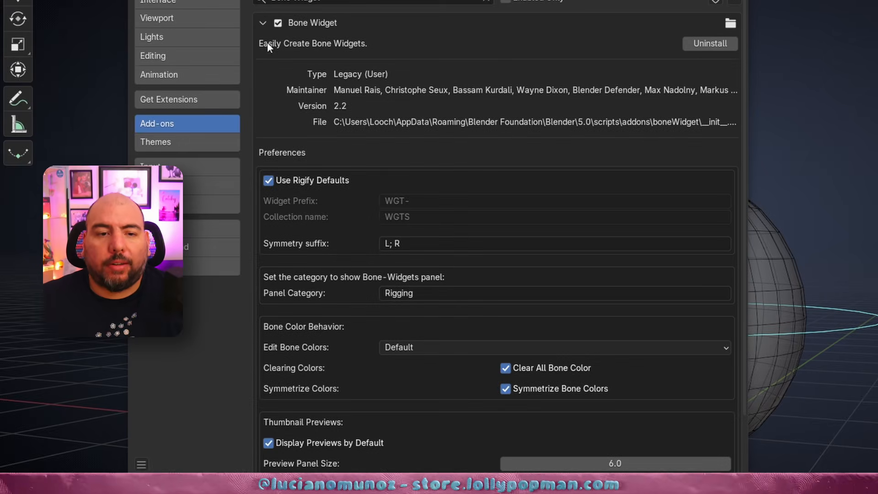
scroll(334, 354, down, 3)
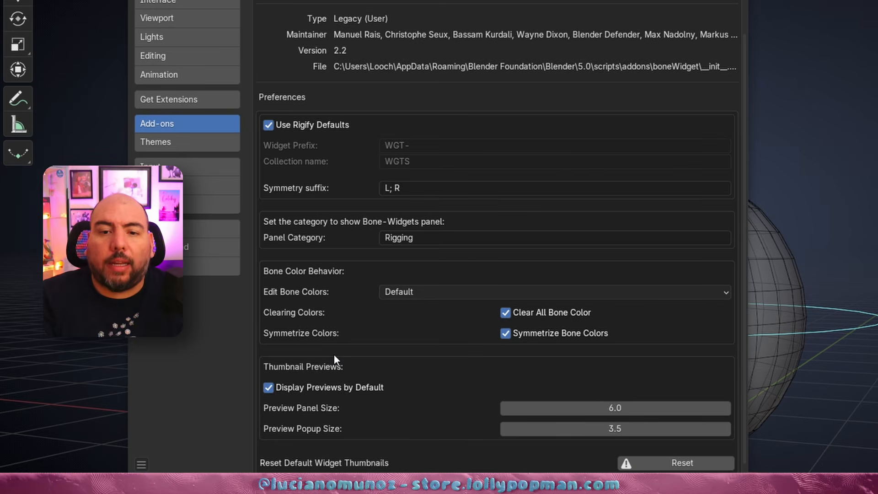
scroll(331, 307, up, 3)
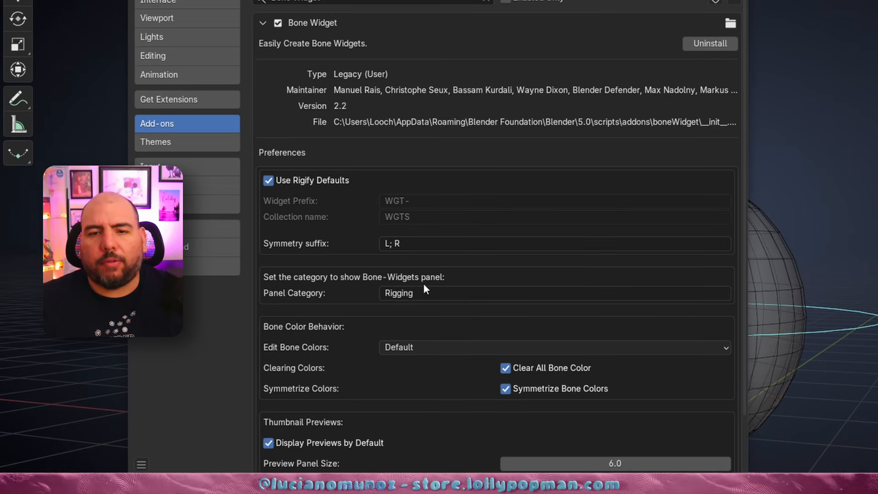
scroll(358, 320, down, 2)
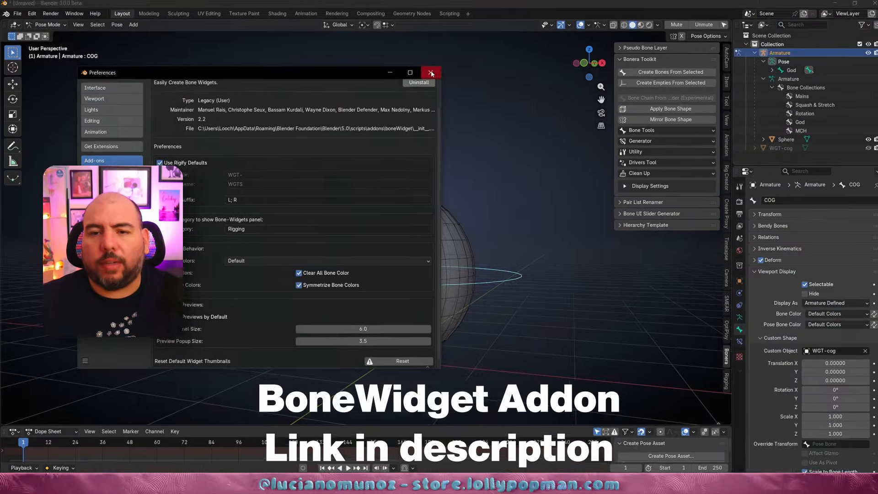
click(431, 72)
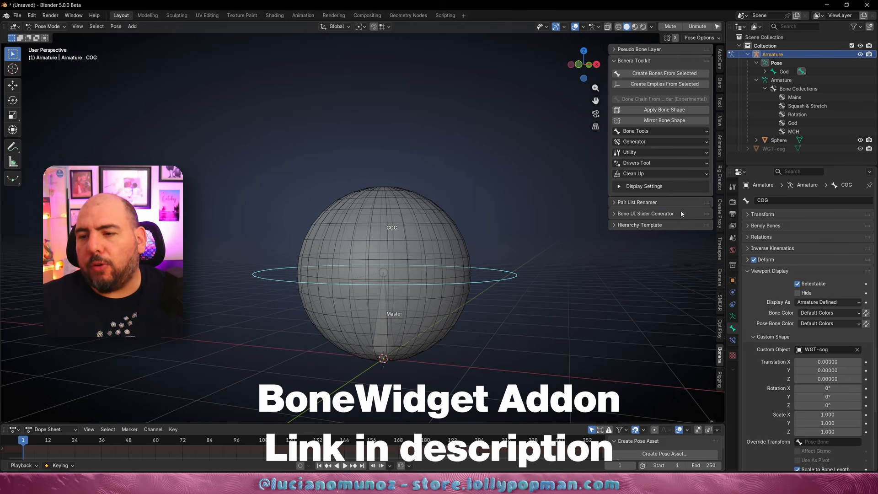
- Open the Bone Widget tools for the armature and look through the library of preset widget shapes
click(658, 61)
click(719, 379)
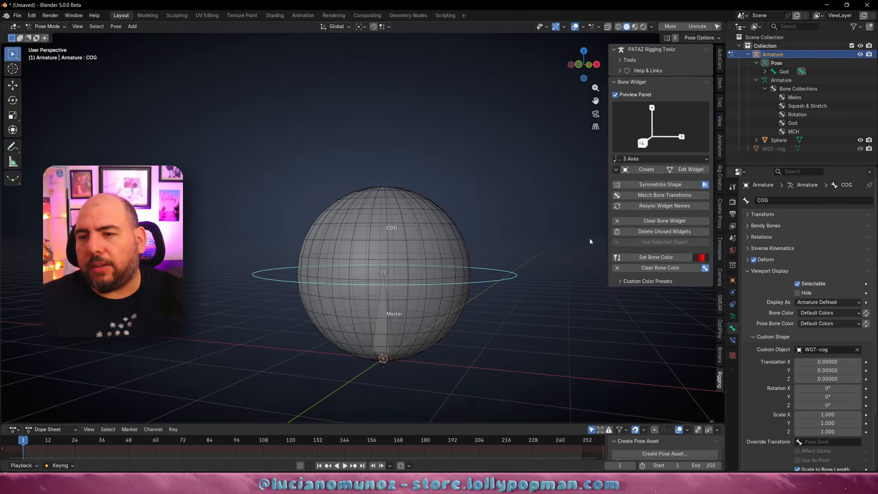
middle_drag(589, 238, 520, 239)
click(674, 138)
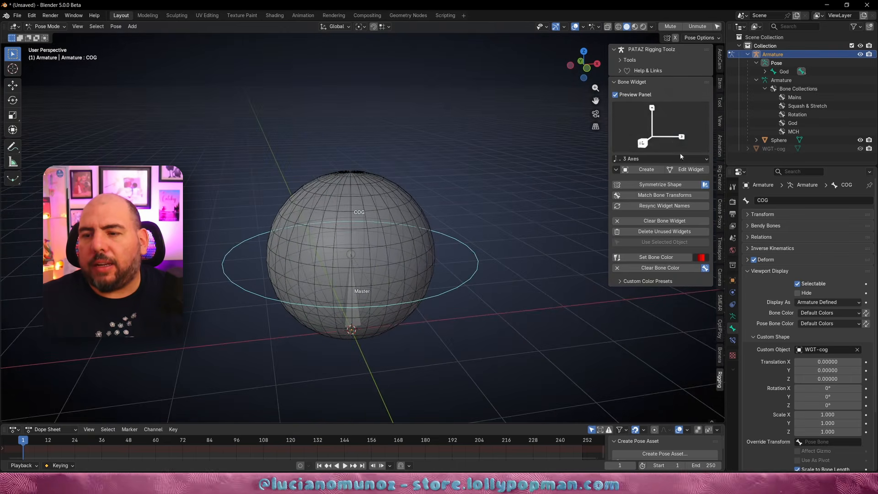
click(665, 136)
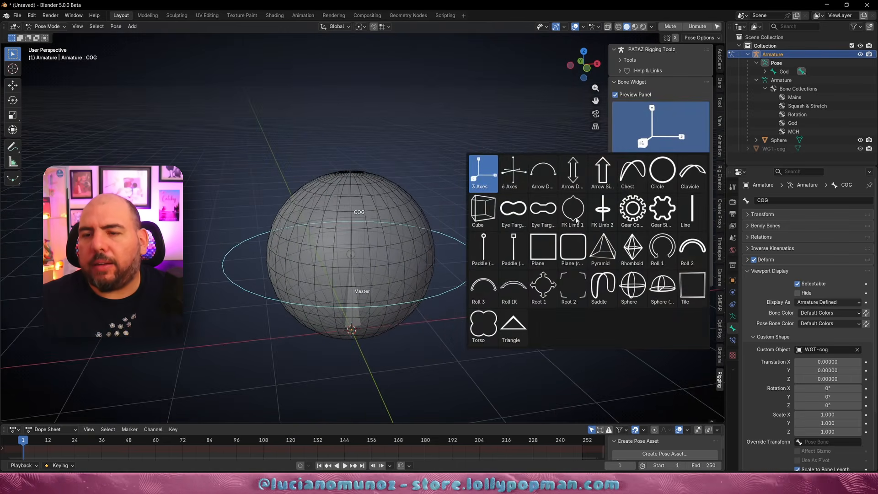
click(656, 134)
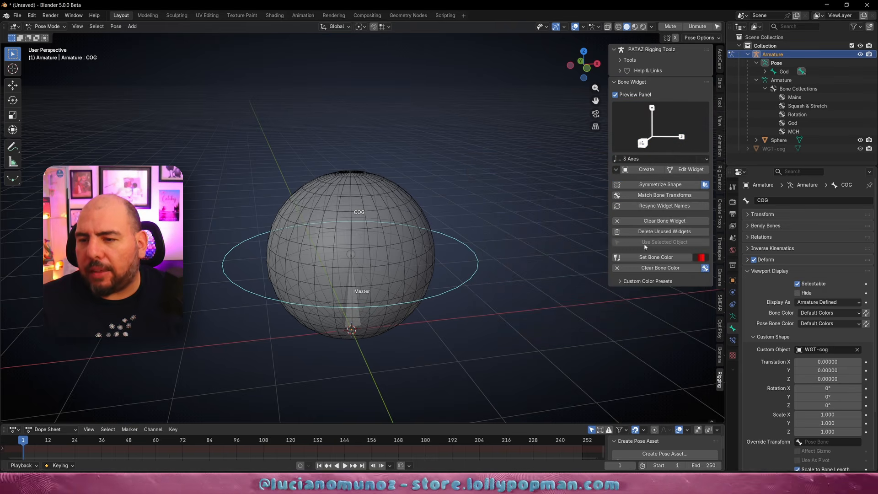
click(663, 141)
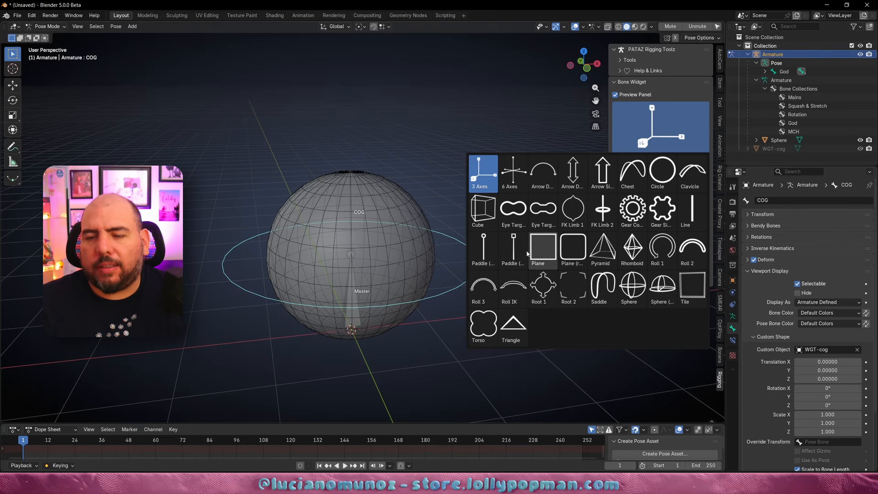
- Select the Master bone in Pose Mode and create a Root 1 widget from the Bone Widget library for it
middle_drag(363, 273, 384, 276)
key(Tab)
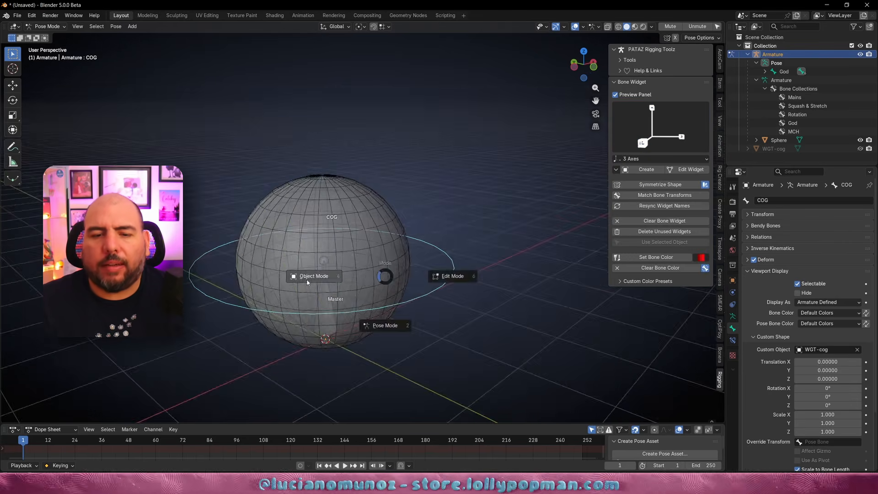
middle_drag(308, 286, 343, 275)
key(Tab)
click(323, 356)
middle_drag(373, 331, 379, 320)
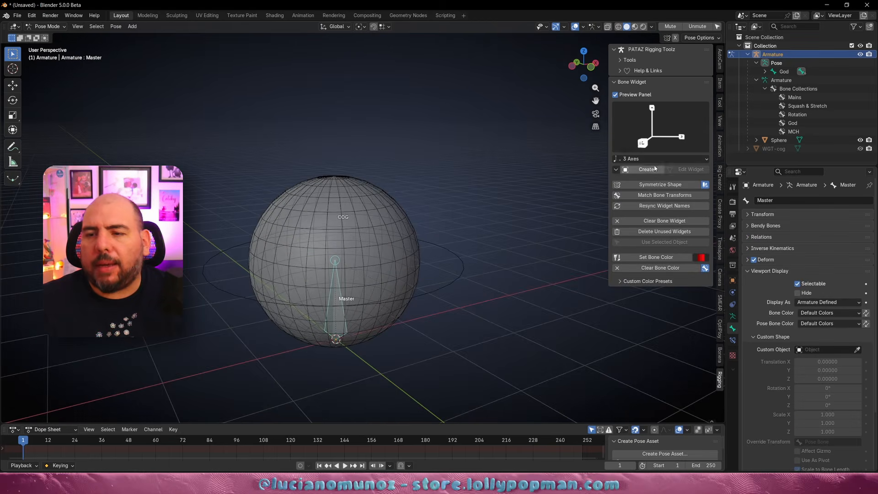
click(658, 132)
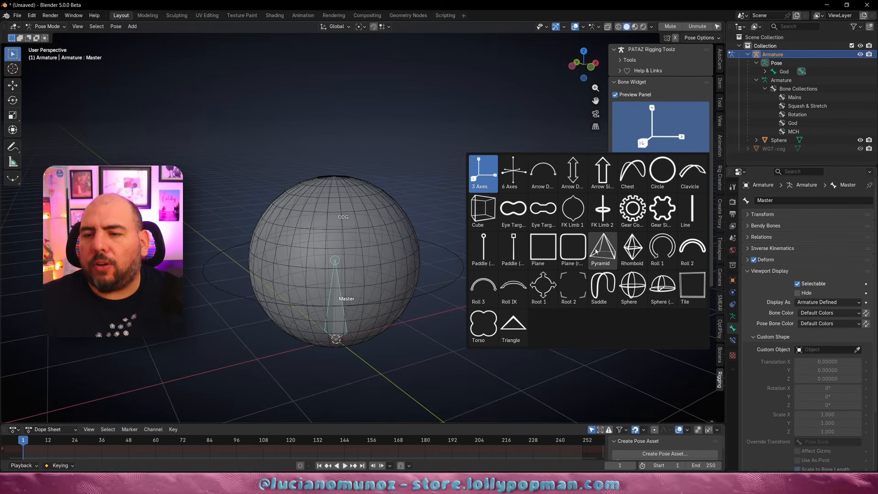
click(544, 286)
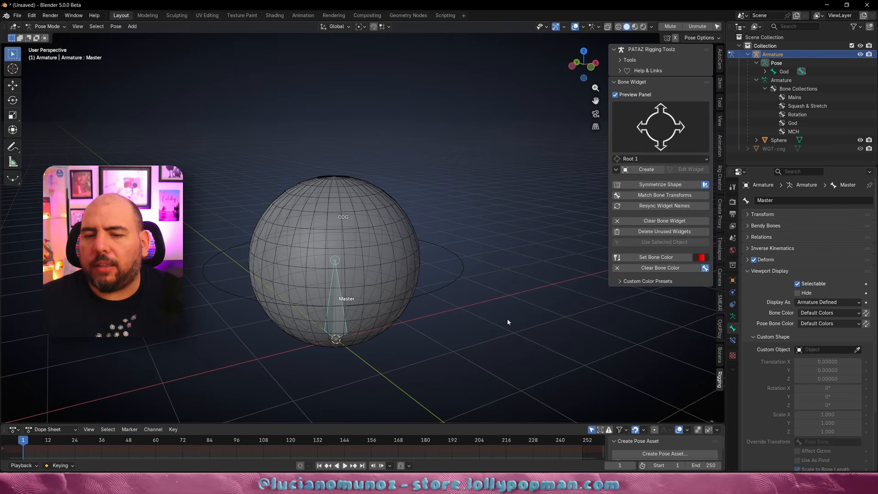
click(646, 169)
middle_drag(392, 273, 422, 192)
- Edit the Master bone's widget, rotate its geometry 90° about the global X axis so it lies flat, and return to the bone
click(690, 169)
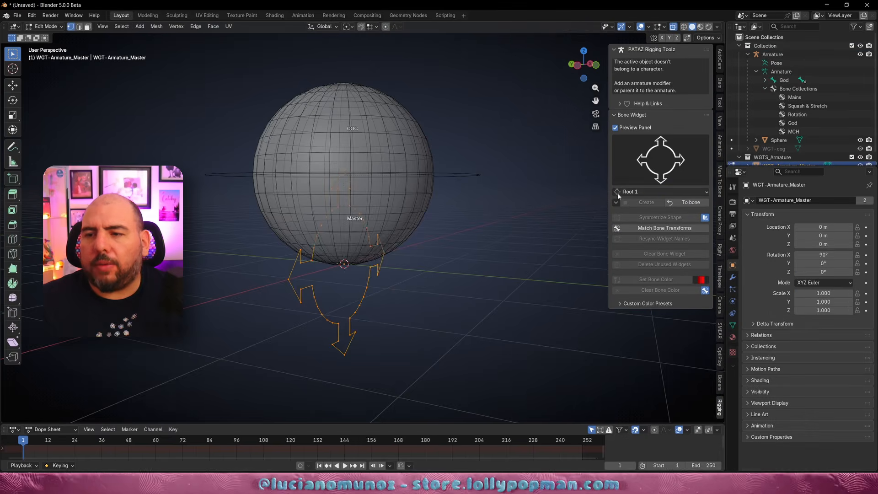
middle_drag(465, 224, 453, 228)
text(x90)
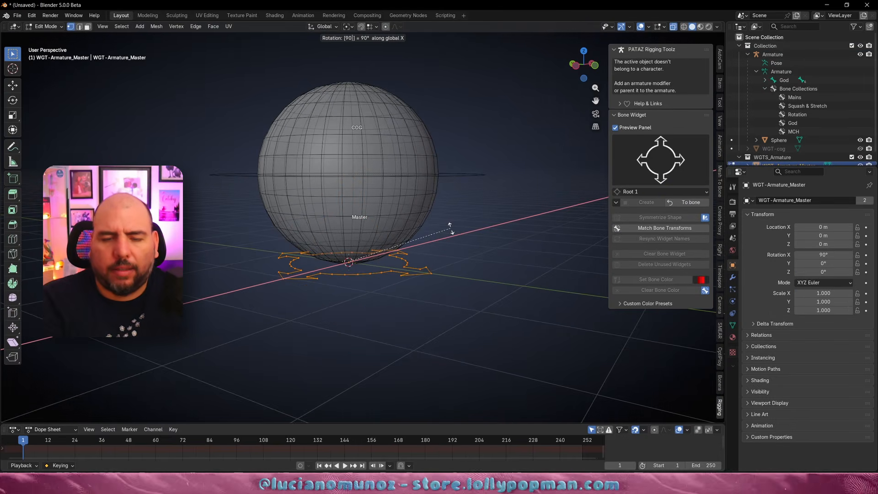
key(Return)
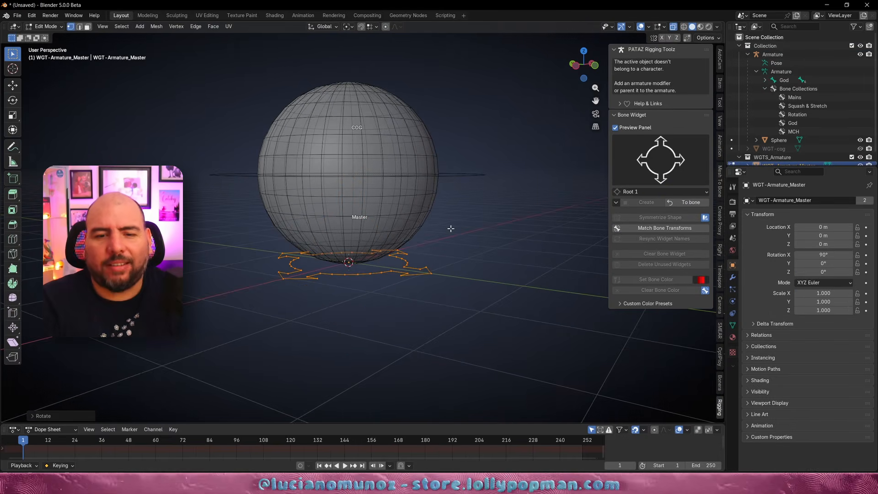
middle_drag(307, 160, 526, 215)
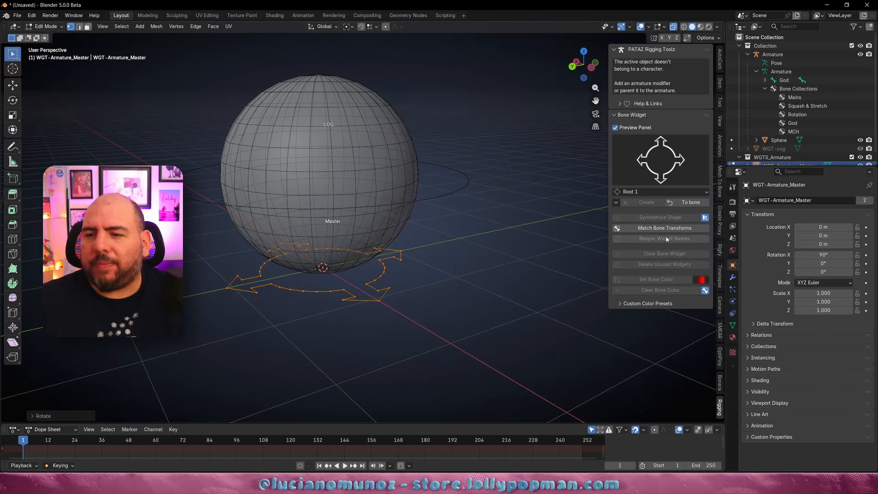
click(686, 202)
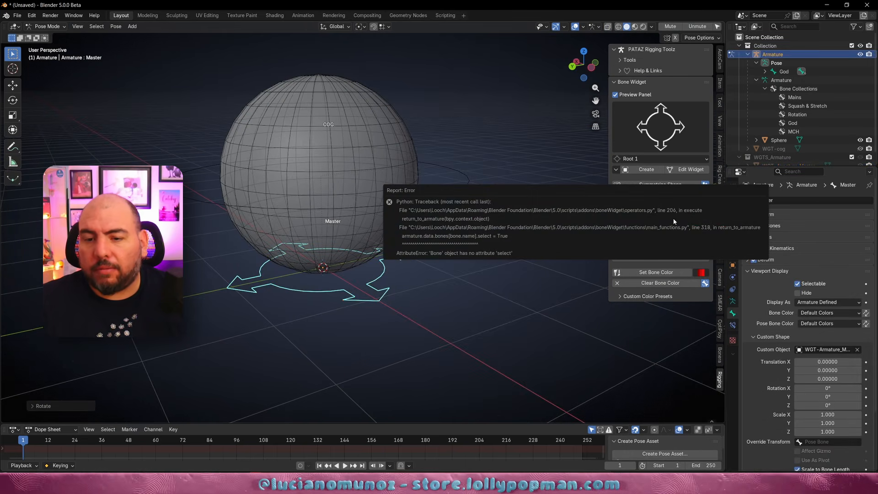
- Edit the Master widget again, scale its geometry until the arrow tips reach about twice the ball's radius, and return to the bone
middle_drag(435, 274, 586, 220)
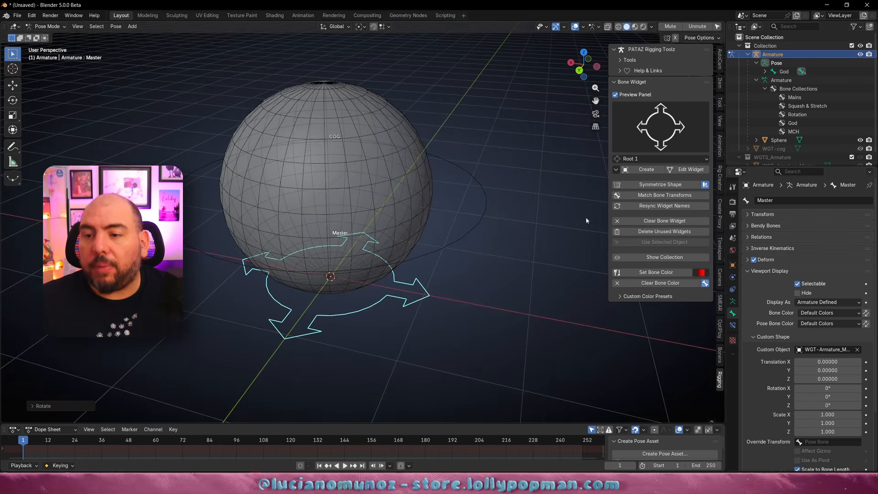
click(680, 174)
key(s)
click(414, 270)
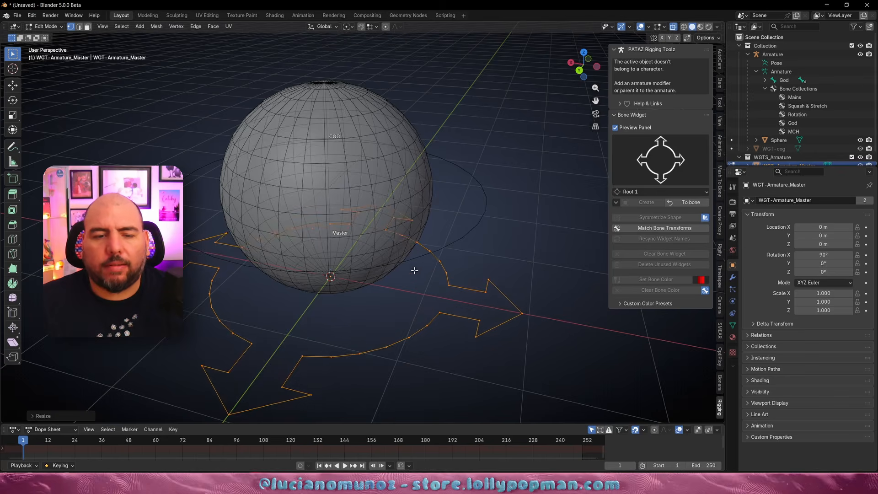
key(KP_7)
key(s)
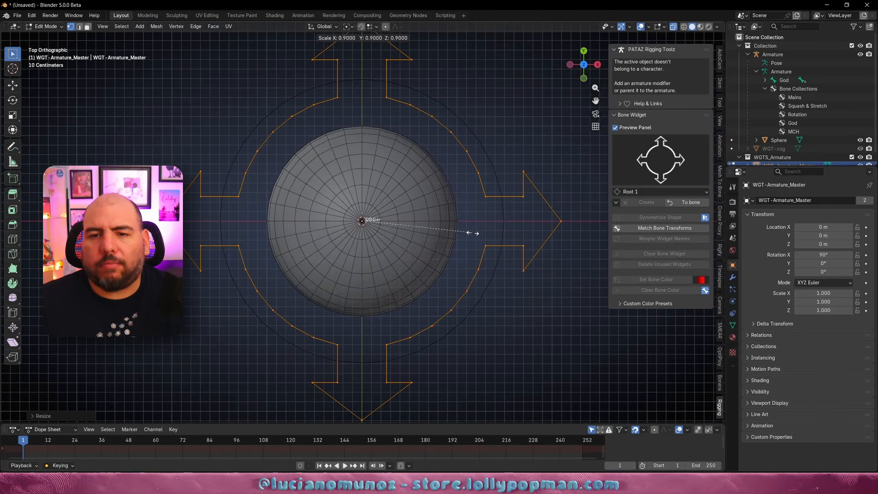
click(475, 233)
middle_drag(451, 232, 467, 141)
click(699, 203)
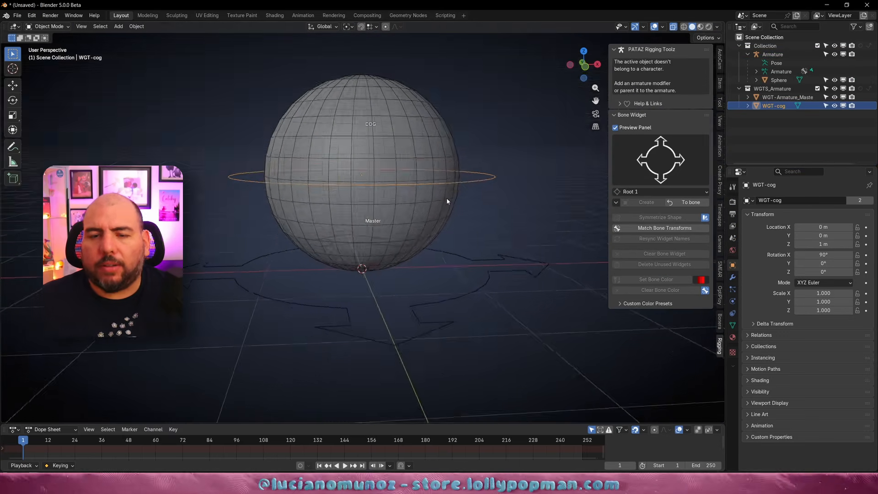
- Collapse the PATAZ Rigging Toolz section above the Bone Widget tools
click(642, 50)
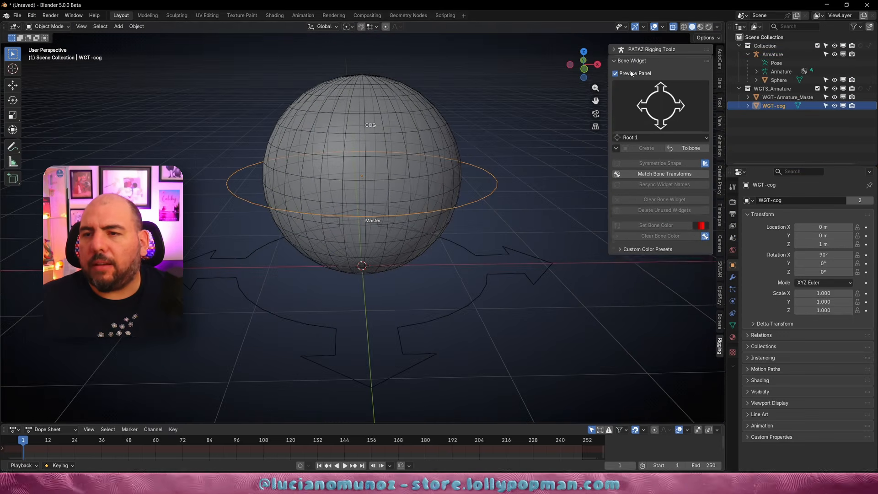
middle_drag(603, 181, 581, 188)
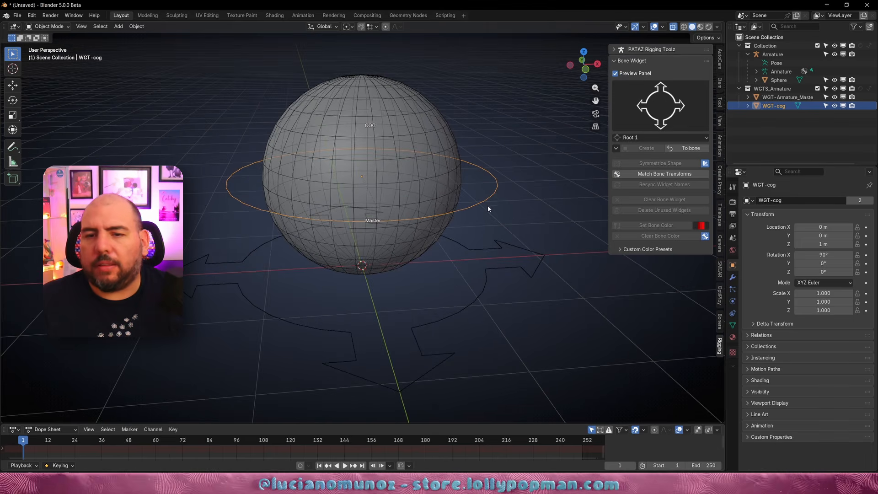
- Exclude the WGTS_Armature collection from the view layer and put the armature in Pose Mode
middle_drag(487, 209, 505, 218)
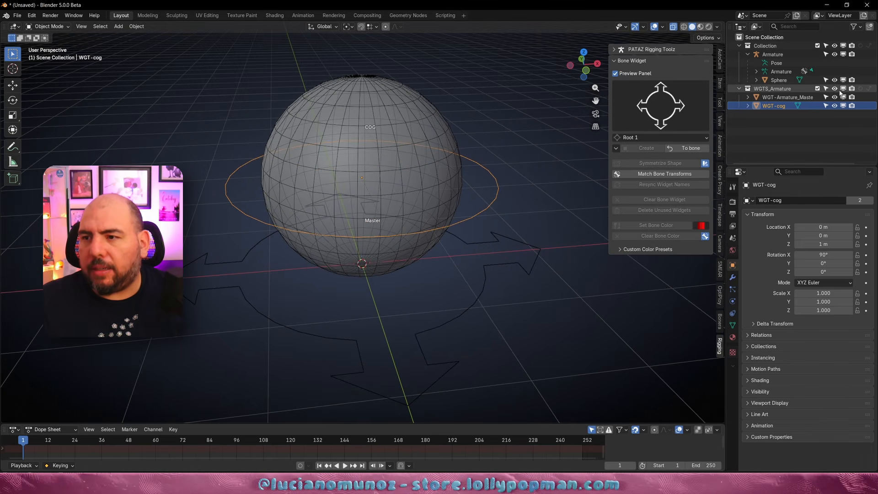
click(817, 88)
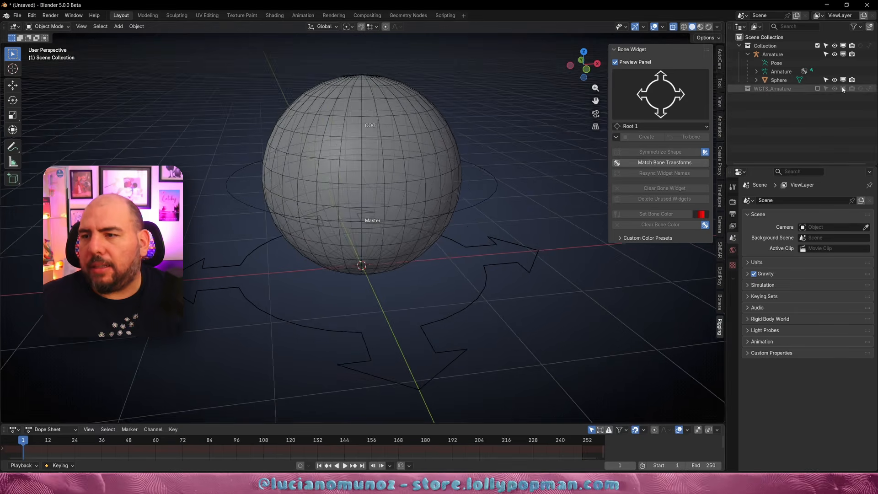
middle_drag(489, 221, 436, 212)
click(471, 190)
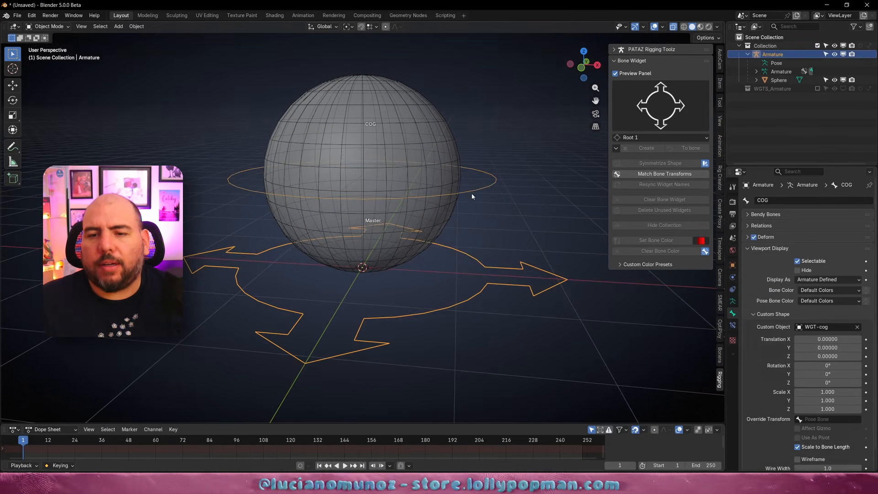
key(ctrl+Tab)
- Try moving the COG and Master control bones in turn, cancelling each move
key(g)
right_click(459, 125)
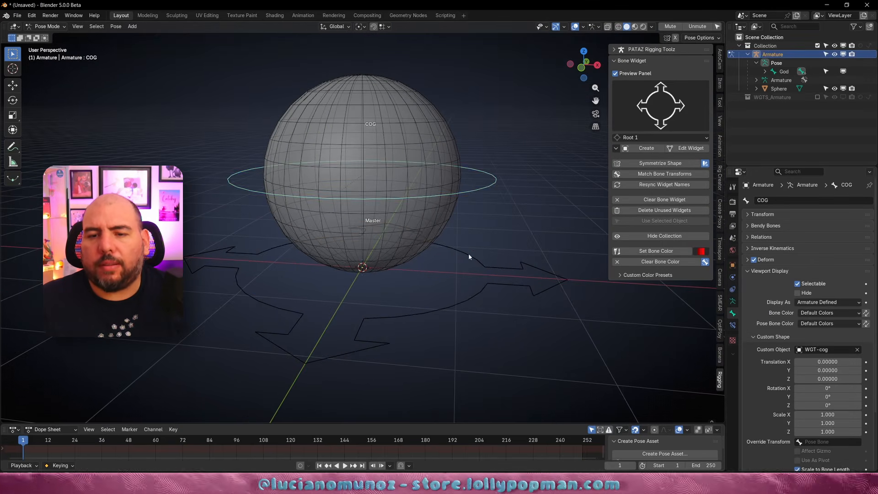
click(468, 254)
key(g)
right_click(454, 226)
middle_drag(453, 225, 459, 245)
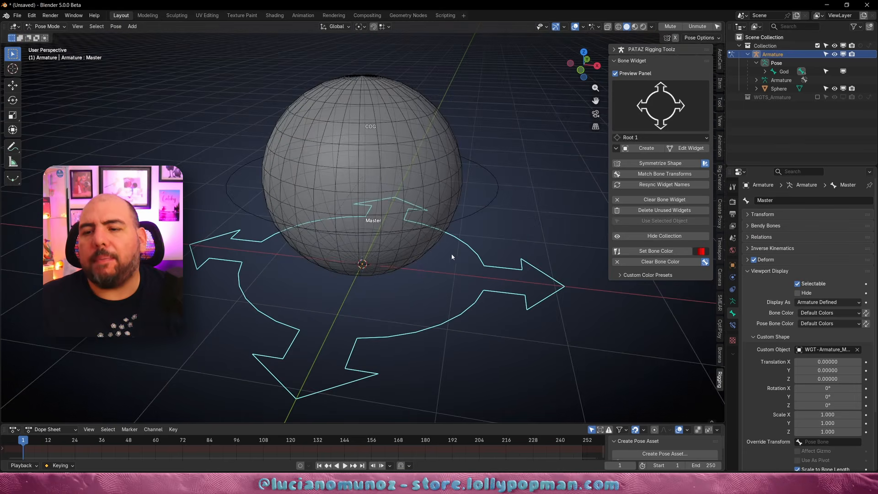
- Show the Squash & Stretch, Rotation, God and MCH bone collections, and create a Sphere (half) widget for the SS_top bone
click(732, 301)
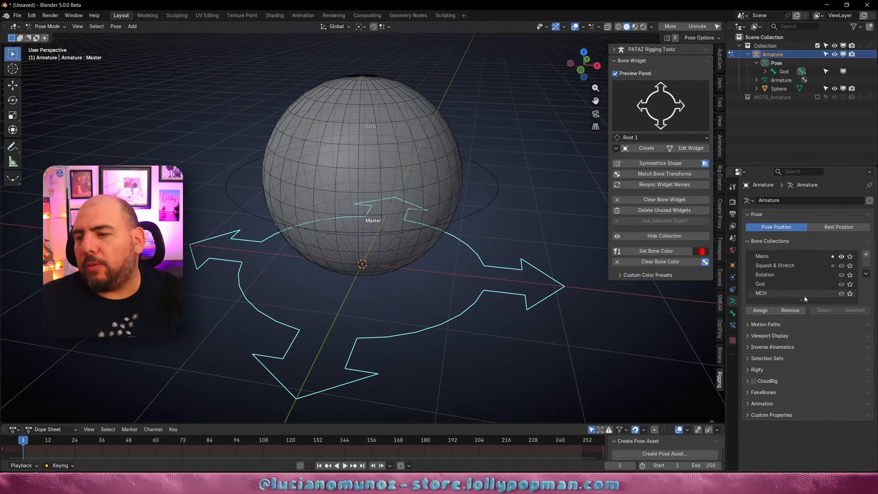
click(841, 266)
shift+middle_drag(389, 207, 401, 269)
click(377, 122)
click(667, 115)
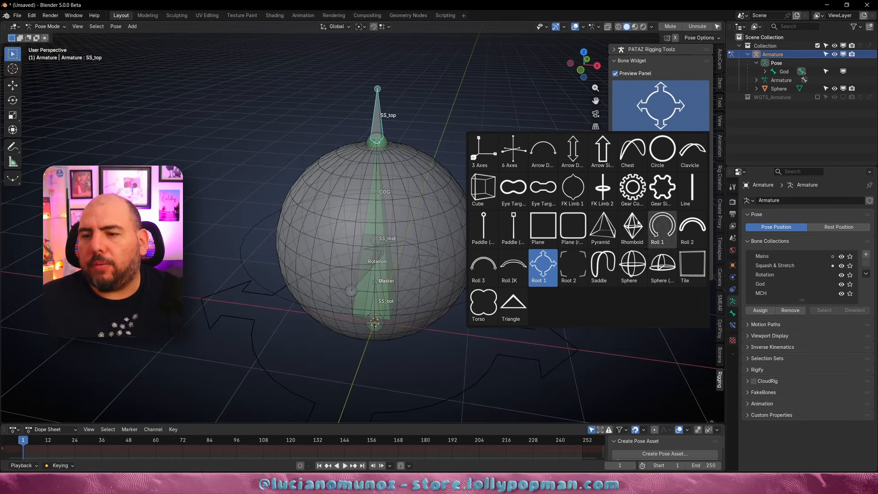
click(663, 266)
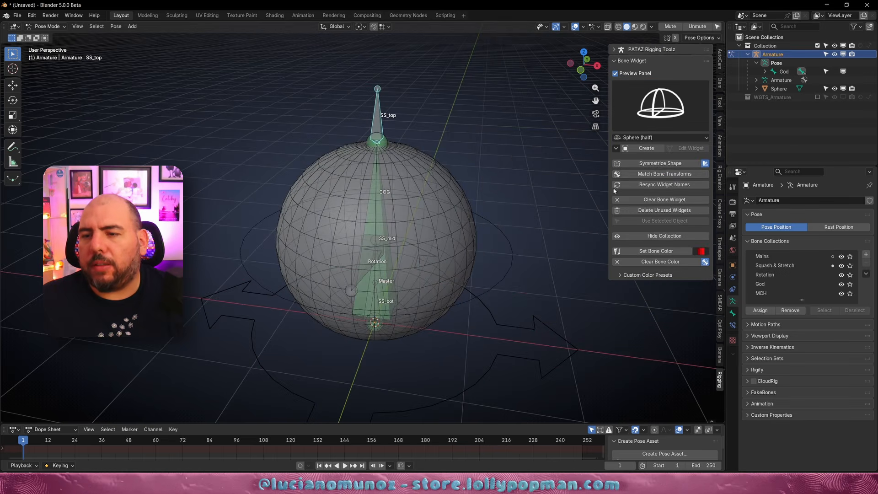
click(646, 148)
- Edit the SS_top widget, snap the 3D cursor to its base circle and use the 3D Cursor as pivot point
key(KP_1)
click(701, 148)
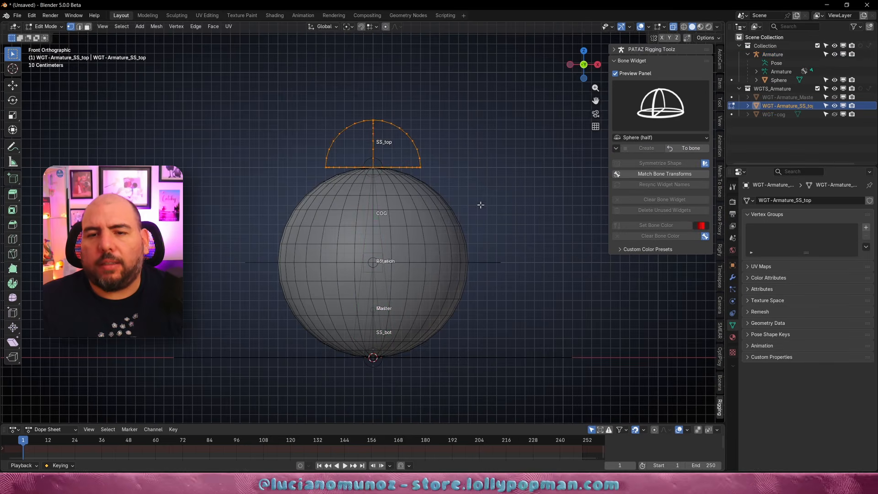
key(s)
right_click(473, 196)
key(period)
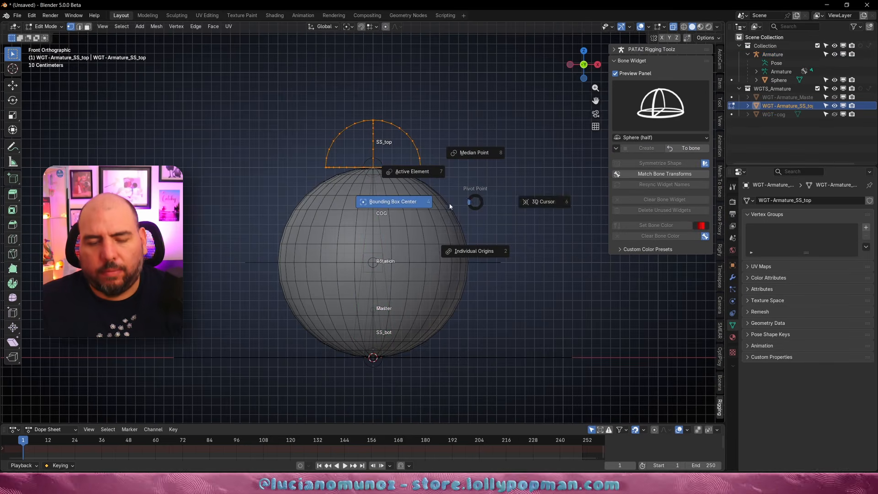
click(502, 196)
middle_drag(442, 193, 413, 210)
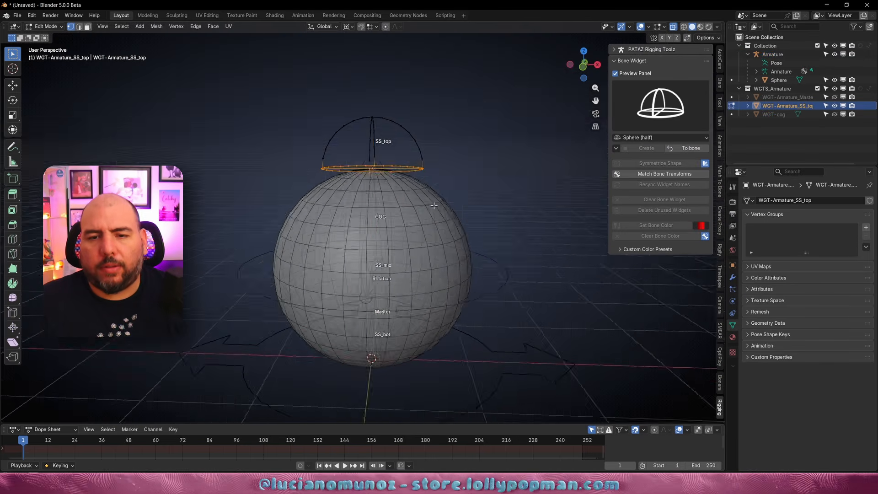
key(shift+s)
click(414, 271)
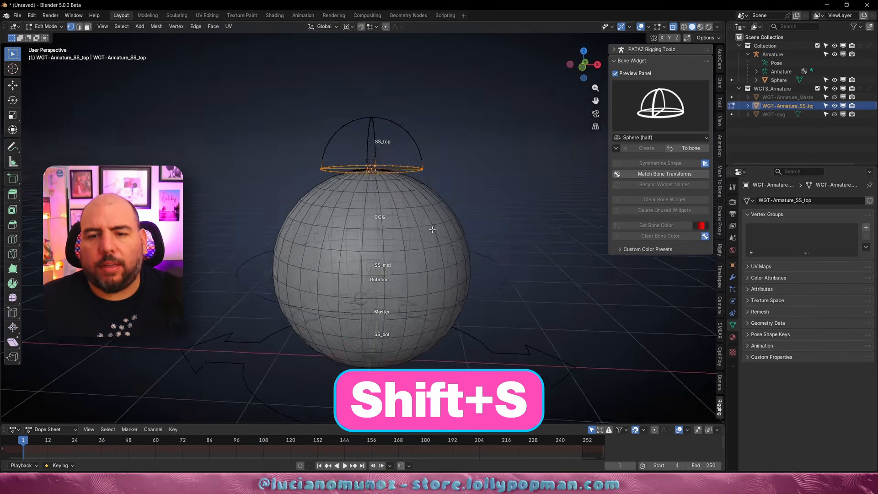
middle_drag(413, 270, 424, 227)
key(period)
click(522, 226)
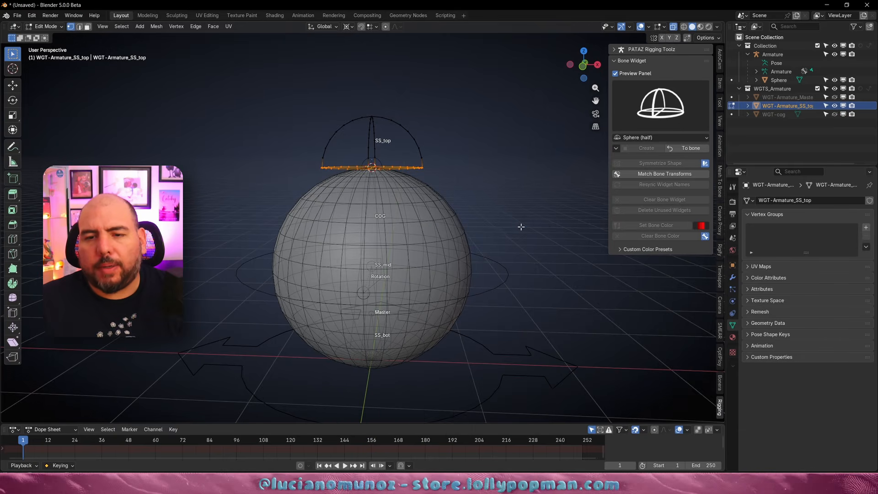
- Scale the whole SS_top widget down to about a fifth of the ball's radius and return to the bone
key(Caps_Lock)
key(a)
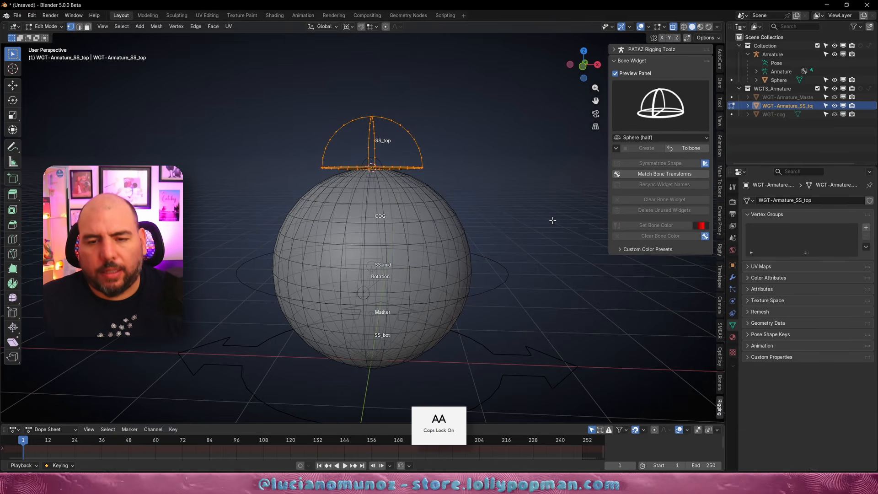
key(a)
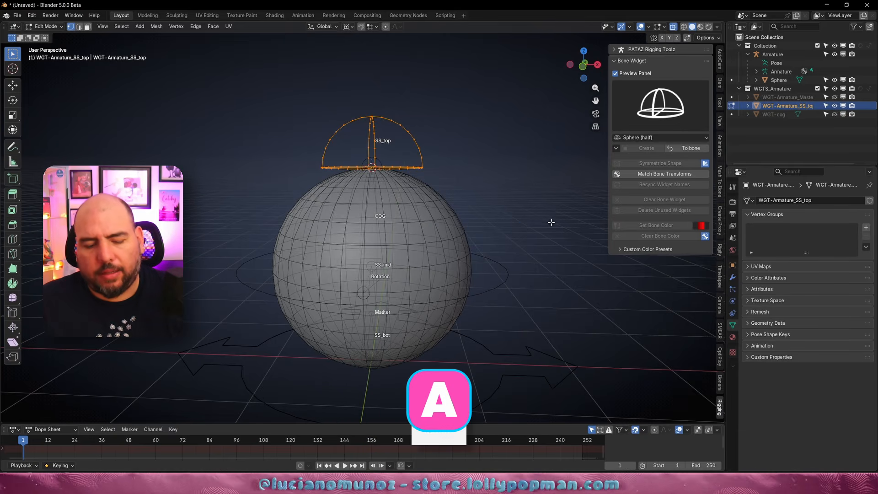
key(s)
click(458, 201)
key(grave)
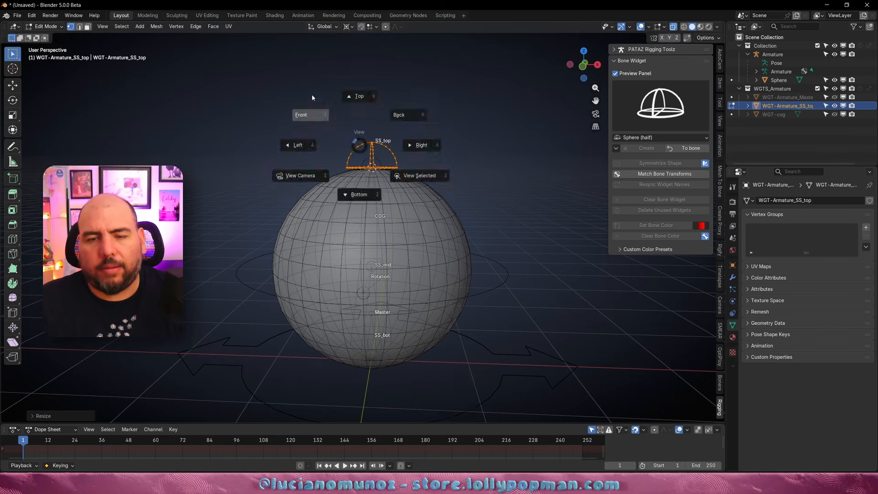
click(312, 96)
key(s)
click(455, 202)
key(ctrl+Tab)
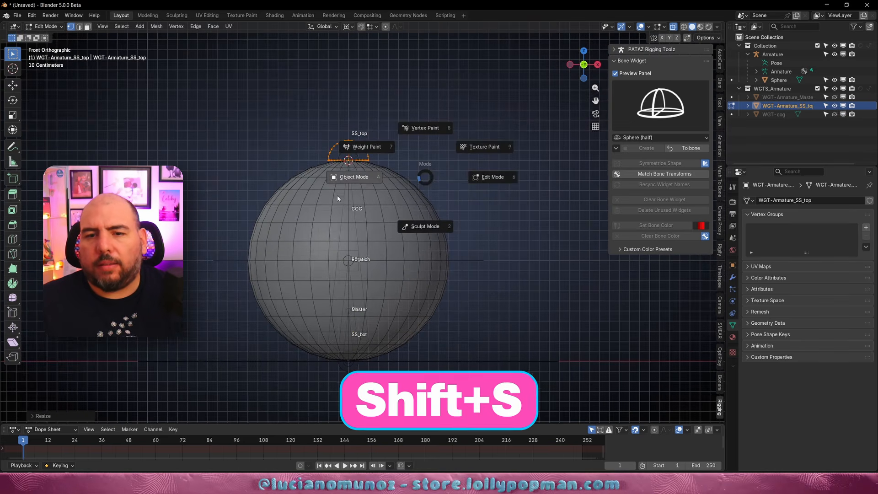
key(Escape)
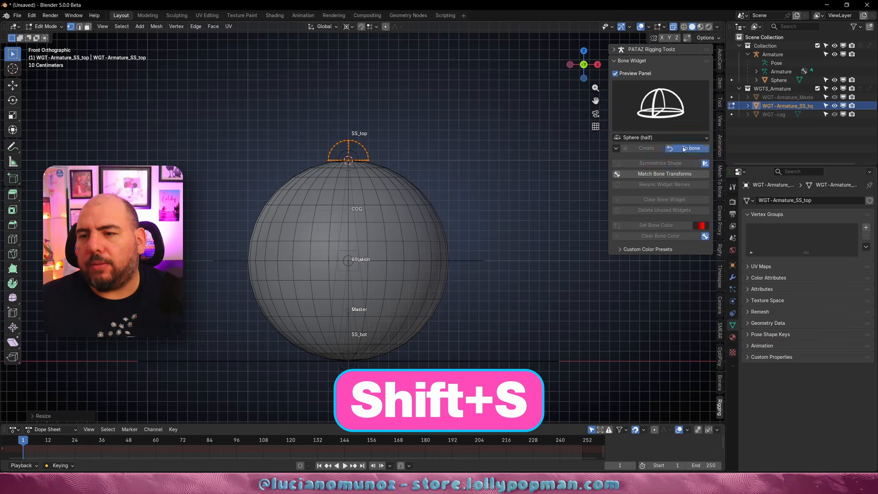
click(684, 148)
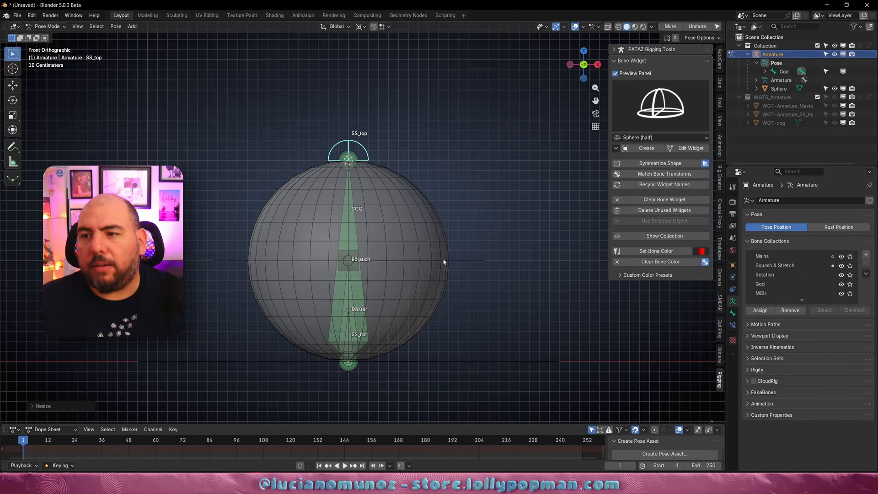
- Select the SS_bot bone and create a Sphere (half) widget for it
middle_drag(443, 260, 446, 194)
click(345, 284)
click(344, 285)
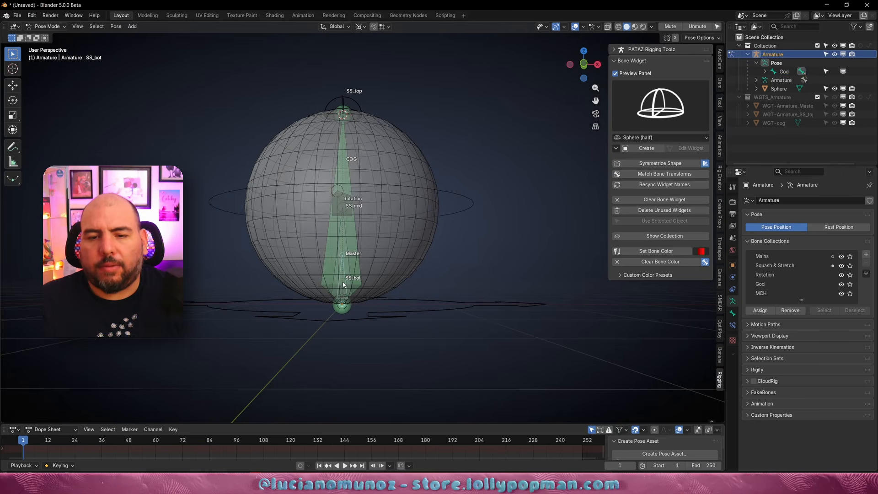
middle_drag(396, 252, 409, 236)
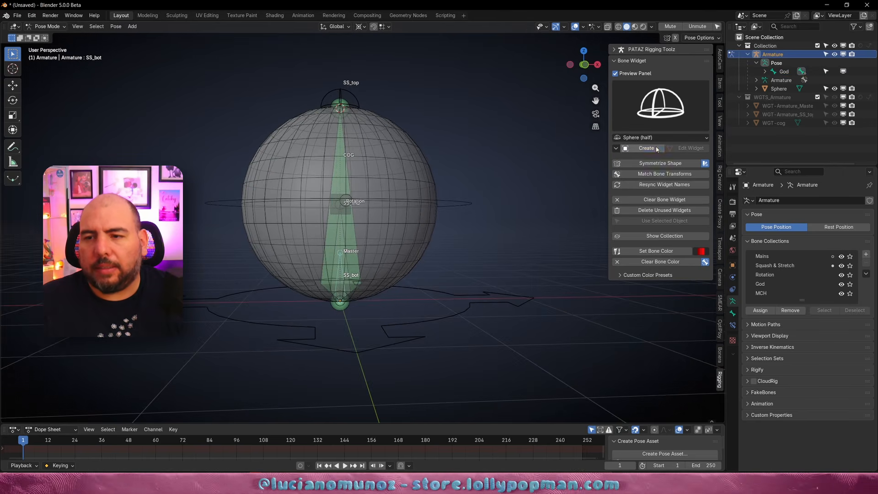
click(655, 150)
key(KP_1)
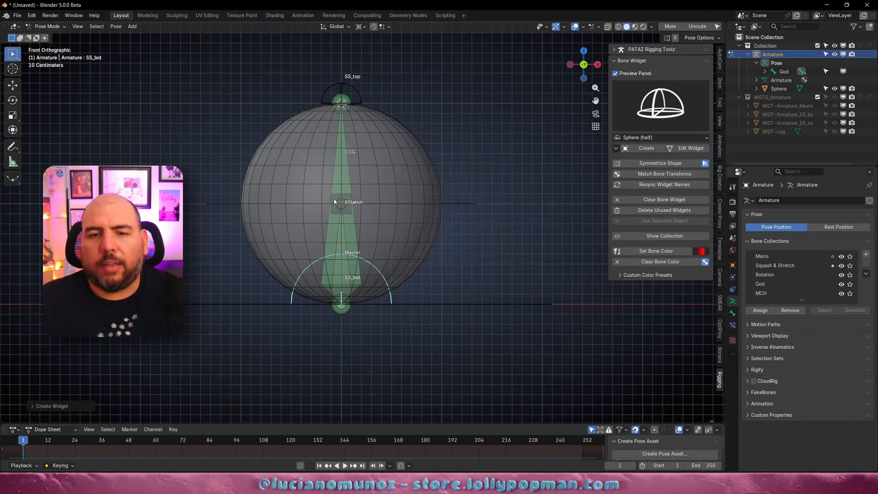
- Edit the SS_bot widget, snap the 3D cursor to its base circle and set the pivot point to 3D Cursor
click(691, 147)
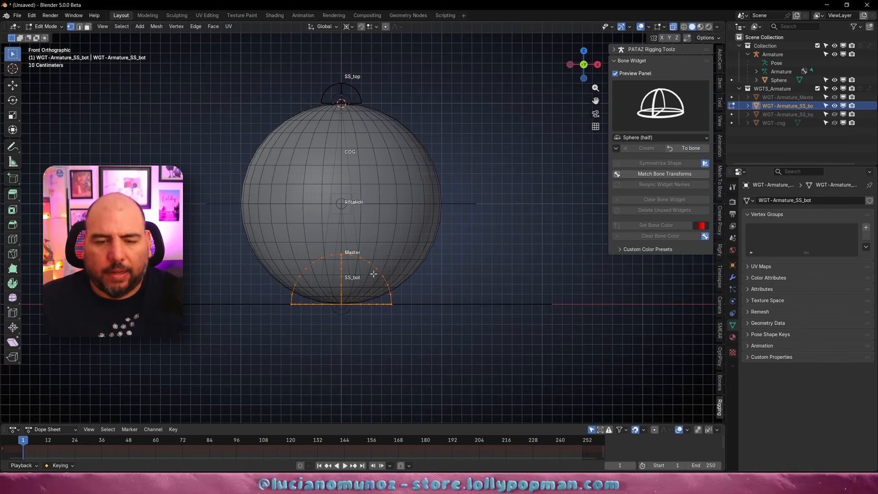
drag(263, 297, 443, 304)
key(shift+s)
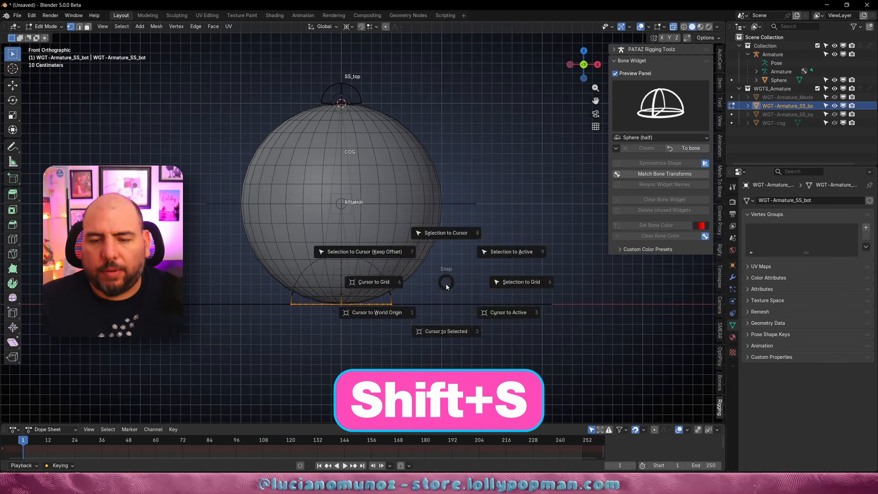
click(443, 329)
key(period)
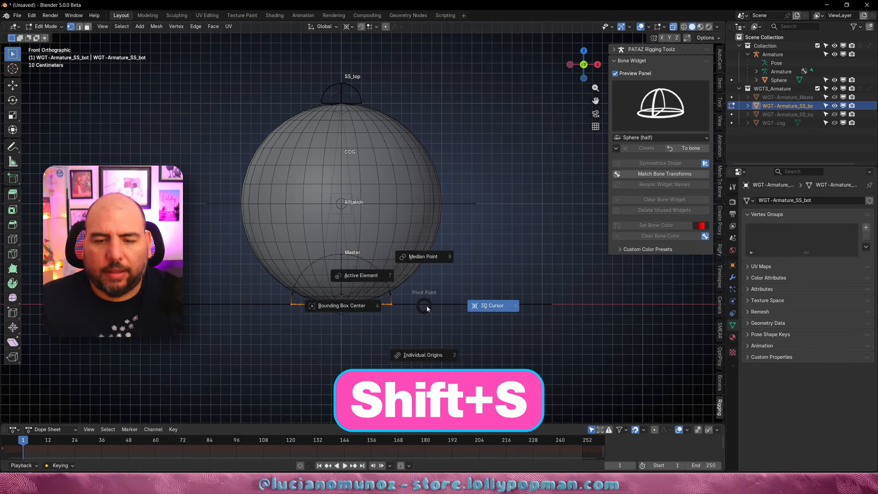
click(449, 304)
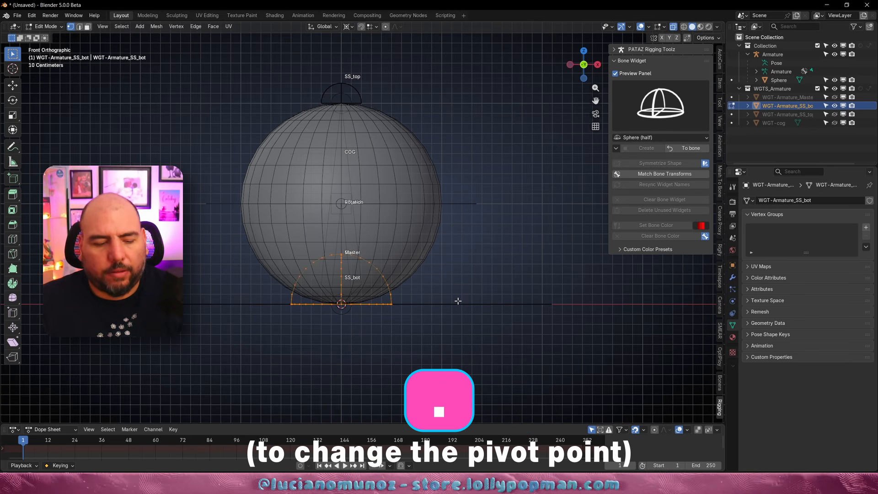
- Rotate the whole SS_bot widget 180° about the 3D cursor, scale it to 0.4 and return to the bone
text(r0)
key(Return)
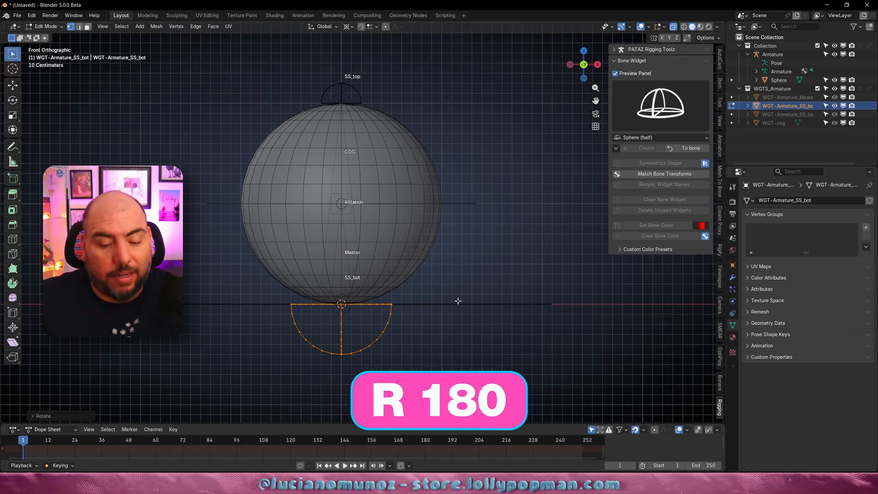
key(s)
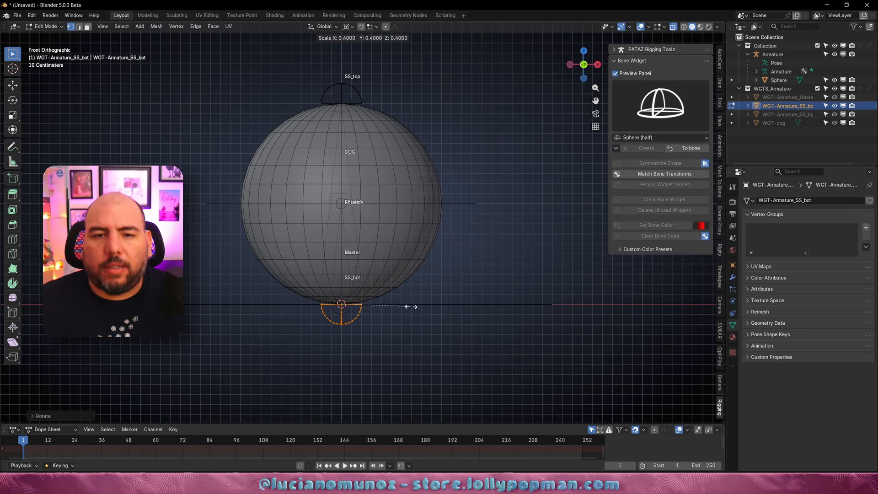
click(410, 306)
shift+middle_drag(405, 281, 404, 288)
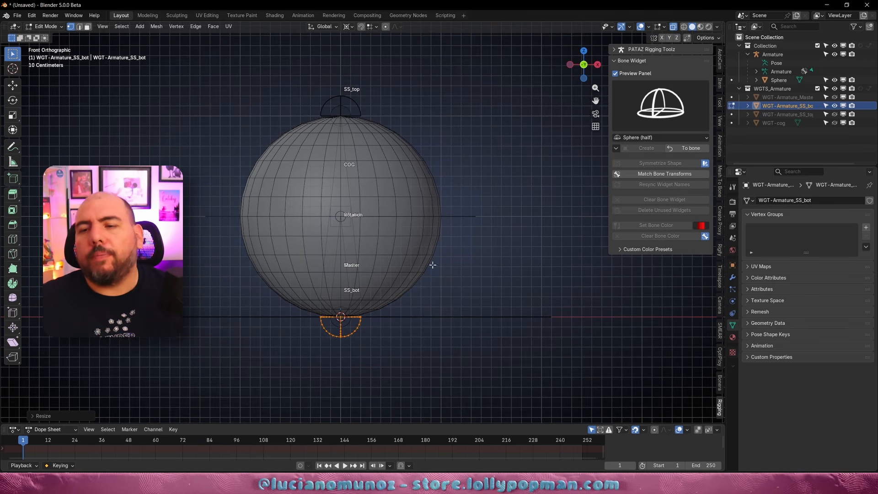
click(681, 150)
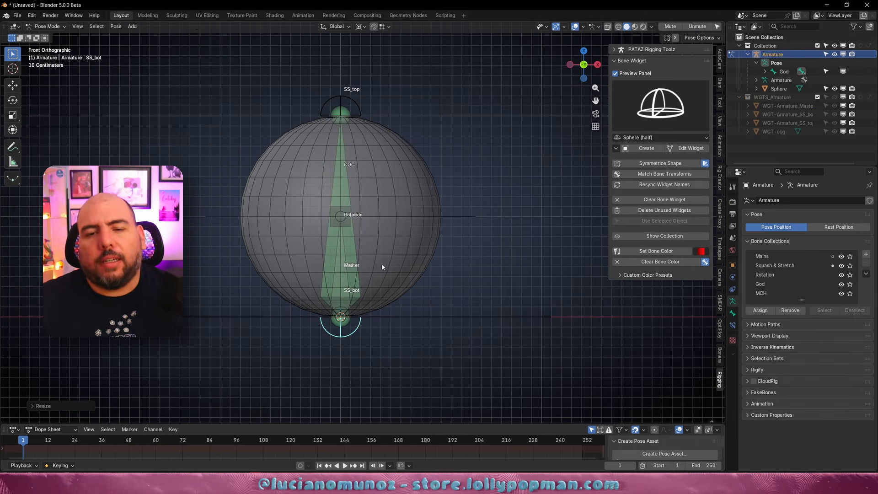
- Check which collection the SS_mid bone belongs to and hide the MCH bone collection
middle_drag(381, 263, 402, 265)
click(399, 265)
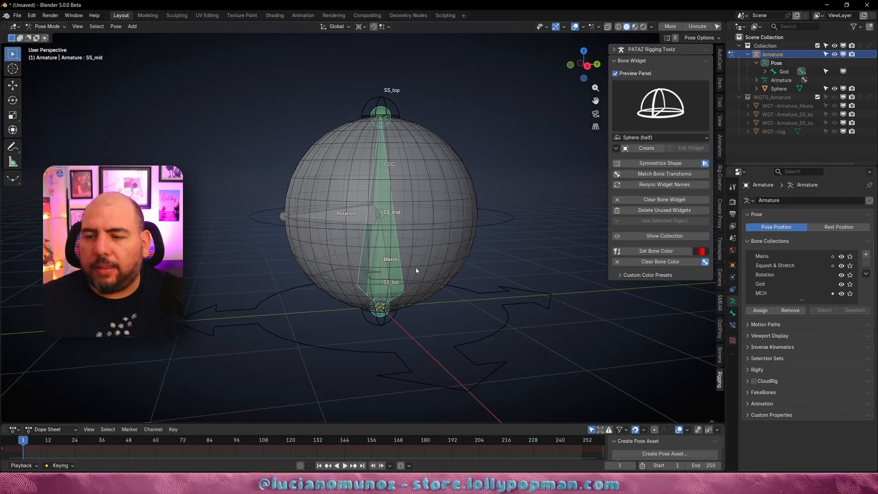
click(840, 294)
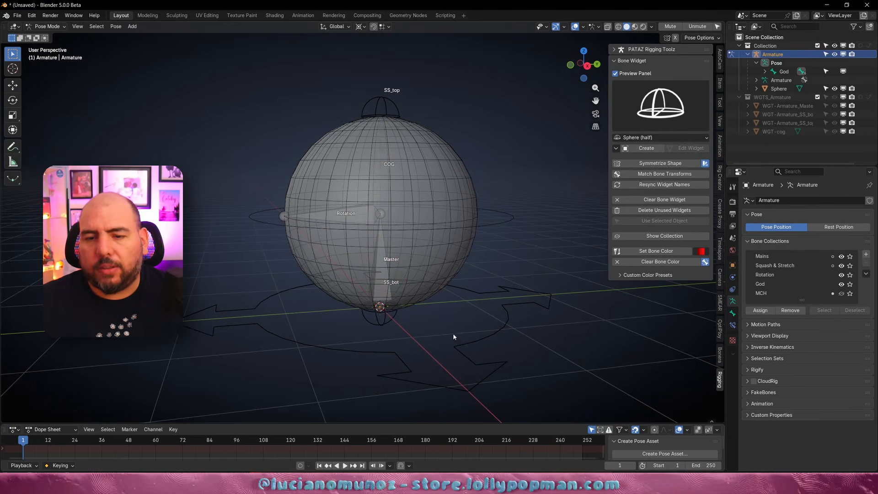
- Select the God bone at the ball's base and create a Root 2 widget for it
middle_drag(453, 333, 407, 348)
click(385, 273)
click(667, 120)
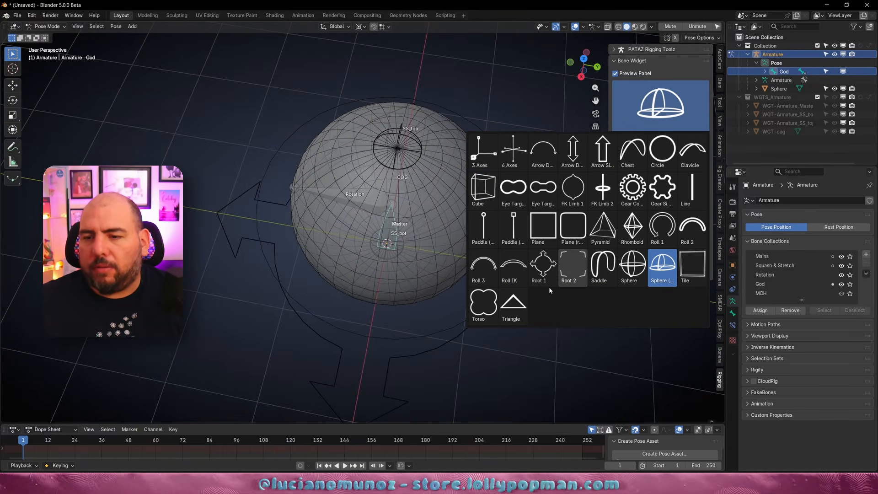
click(587, 274)
click(646, 148)
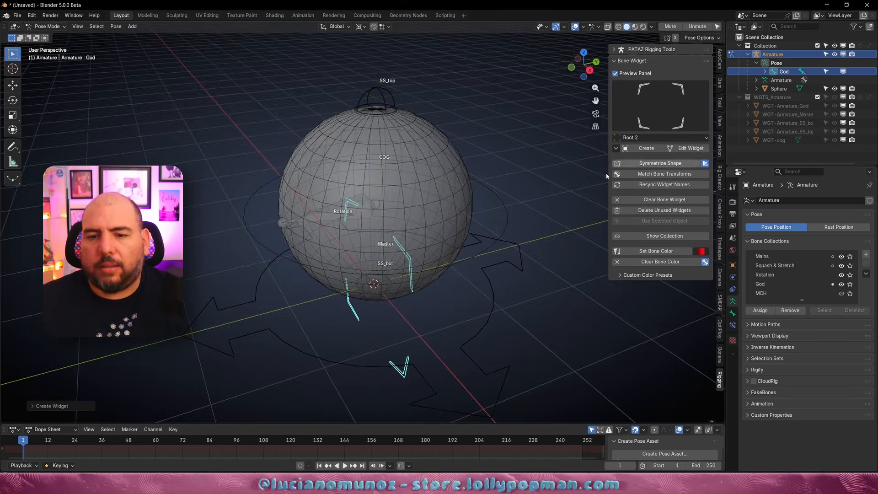
- Edit the God widget, rotate it flat around the X axis, scale it to about 1.7 and return to the bone
mouse_move(594, 219)
middle_down()
mouse_move(565, 200)
mouse_move(589, 203)
middle_up()
key(KP_3)
click(689, 148)
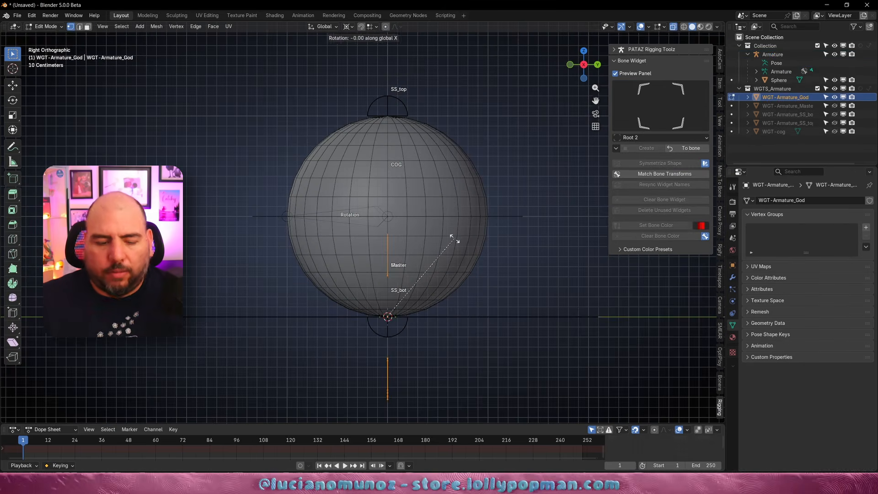
middle_drag(388, 157, 436, 265)
key(s)
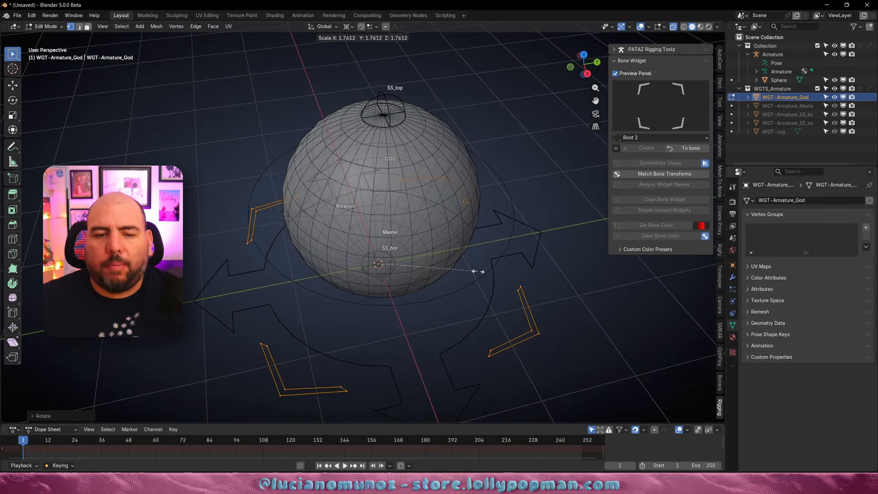
click(474, 271)
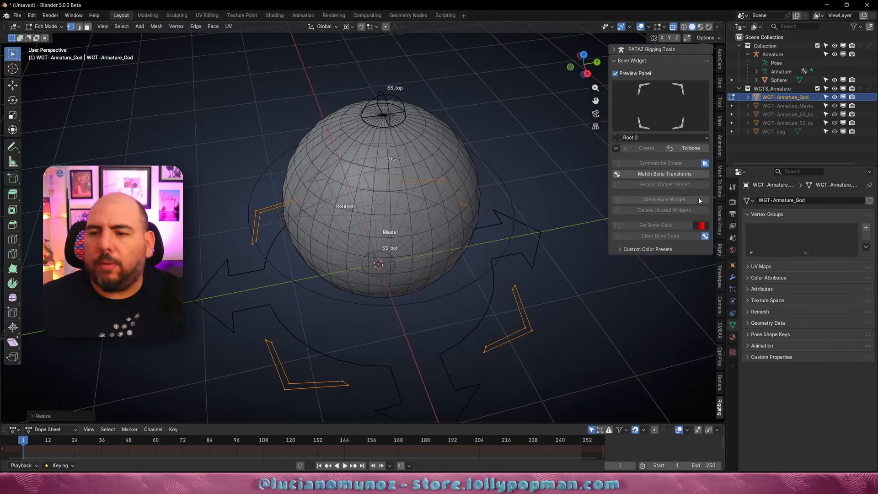
click(691, 148)
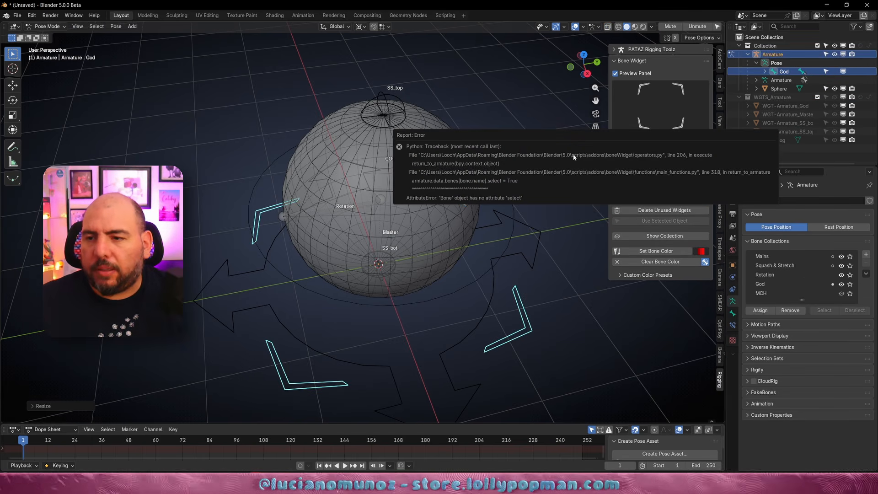
- Select the Rotation bone and choose the Arrow Double (curved) widget shape
middle_drag(566, 240, 550, 211)
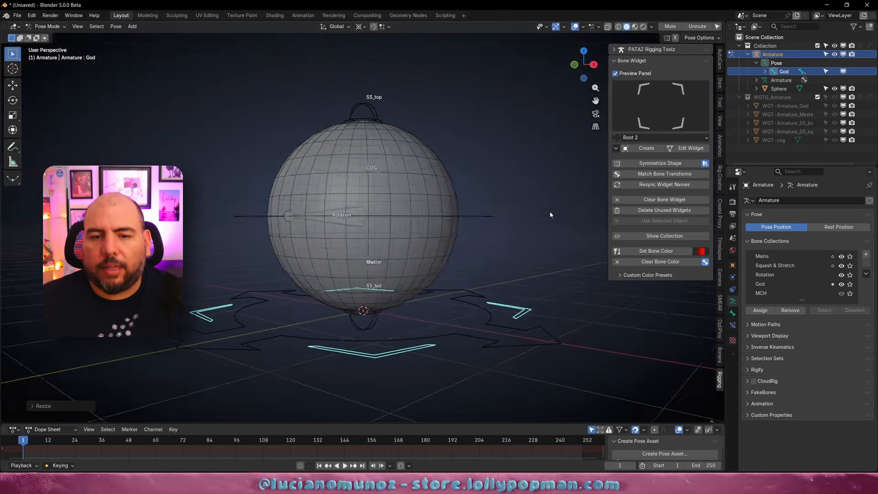
click(355, 214)
middle_drag(356, 218, 366, 258)
key(KP_3)
click(661, 105)
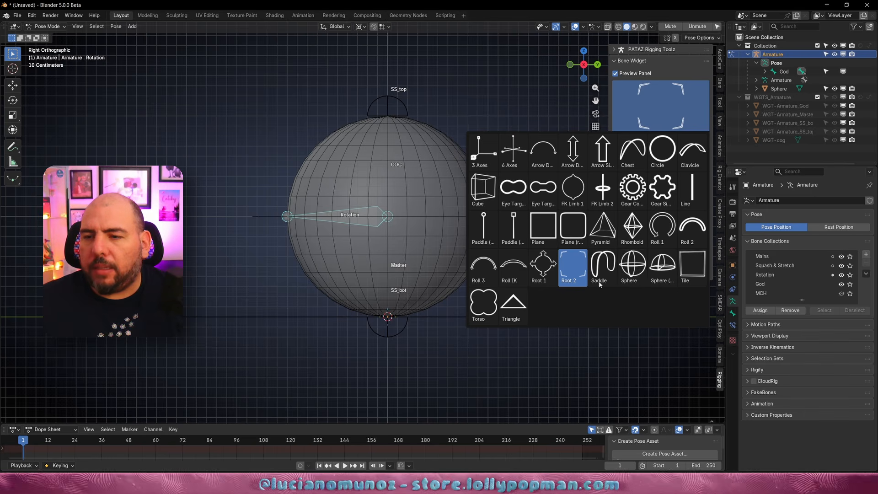
click(543, 148)
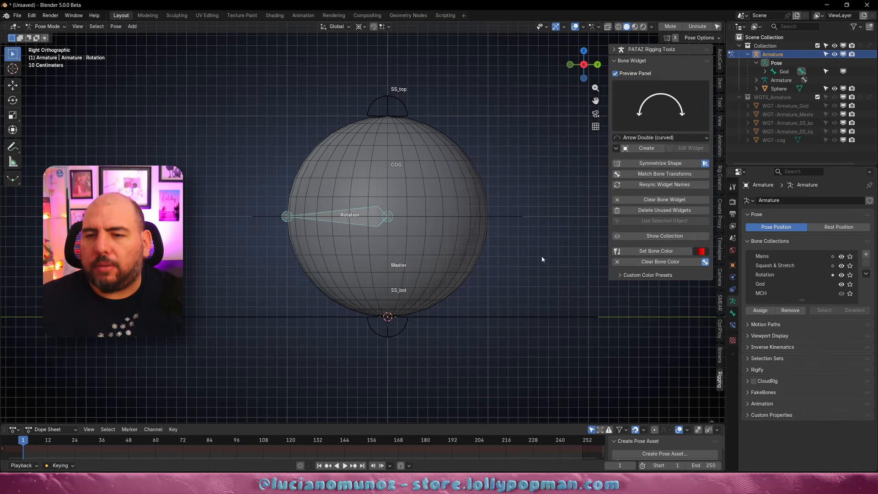
- Create the curved double-arrow widget on the Rotation bone and open it for editing
middle_drag(500, 207, 392, 284)
key(Tab)
mouse_move(445, 250)
middle_down()
mouse_move(473, 250)
mouse_move(454, 240)
mouse_move(453, 251)
middle_up()
key(Tab)
click(459, 306)
click(697, 148)
key(KP_7)
key(g)
key(y)
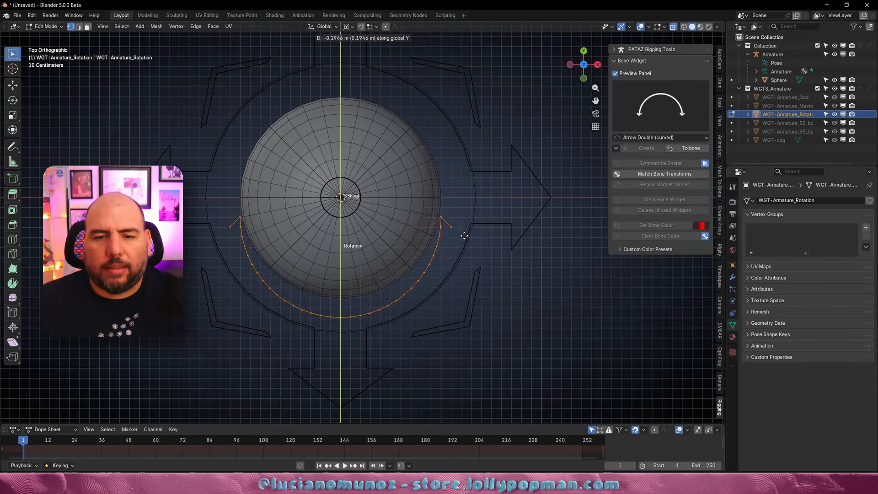
click(463, 241)
key(Tab)
key(s)
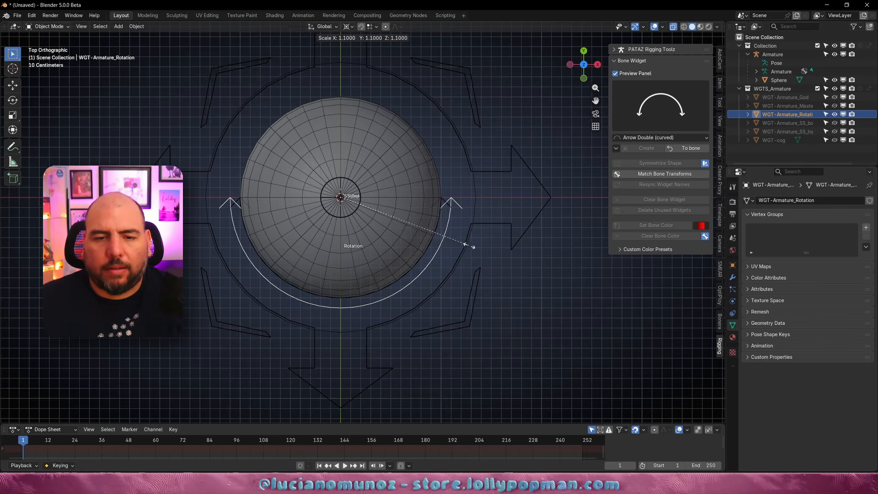
click(480, 251)
middle_drag(480, 251, 398, 269)
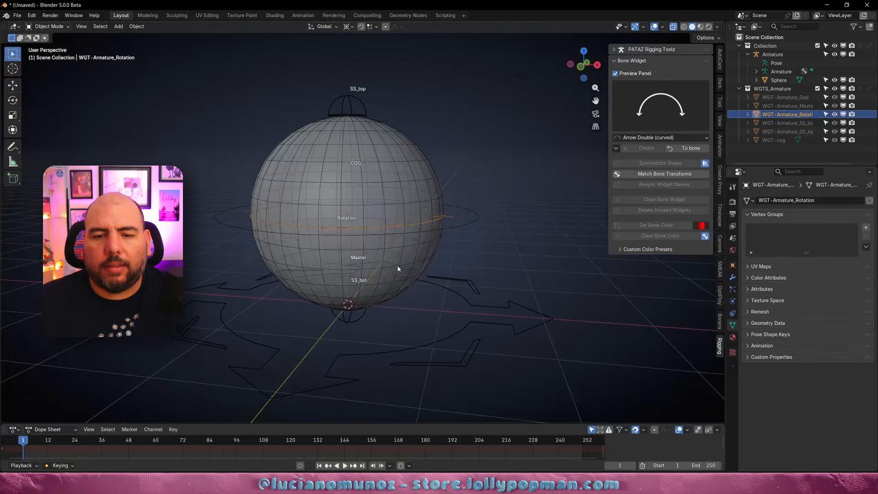
middle_drag(370, 315, 439, 310)
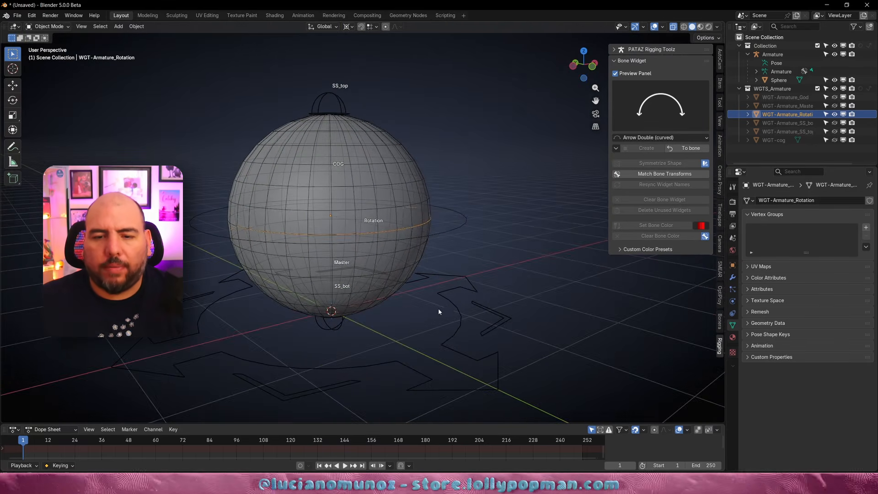
- Scale the Rotation widget object to about 1.5 in Object Mode on all axes except Z
key(s)
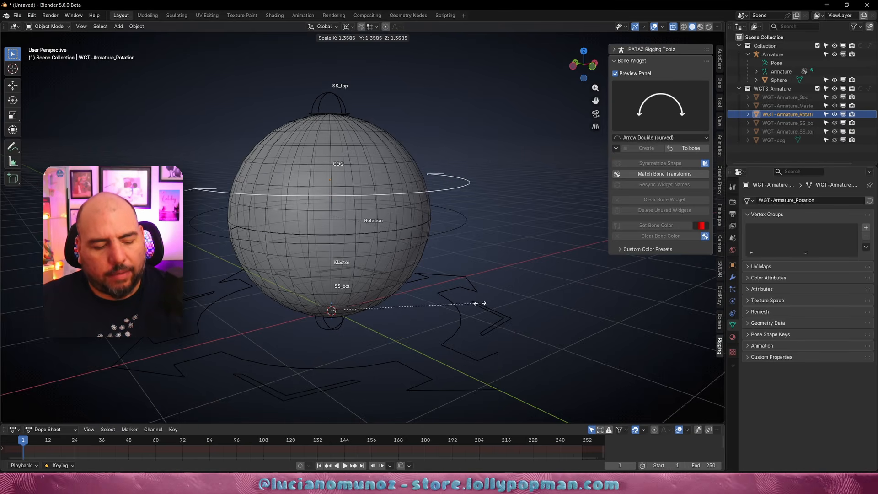
key(shift+z)
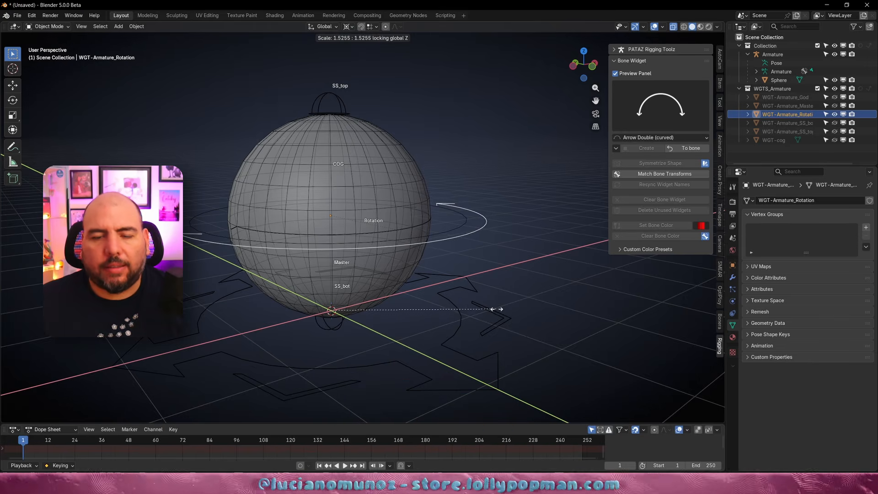
click(496, 307)
middle_drag(497, 306, 476, 329)
key(KP_7)
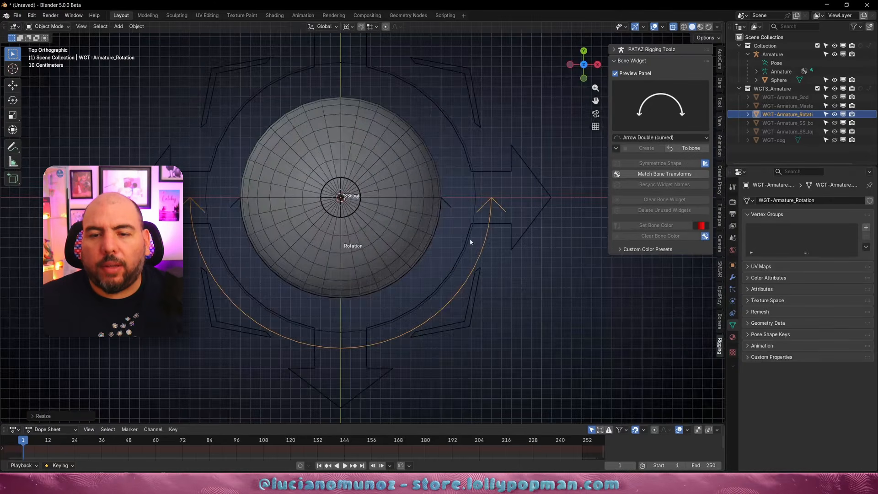
- Enlarge the Rotation widget's mesh in Edit Mode and match the widget to the bone's transforms
key(ctrl+Tab)
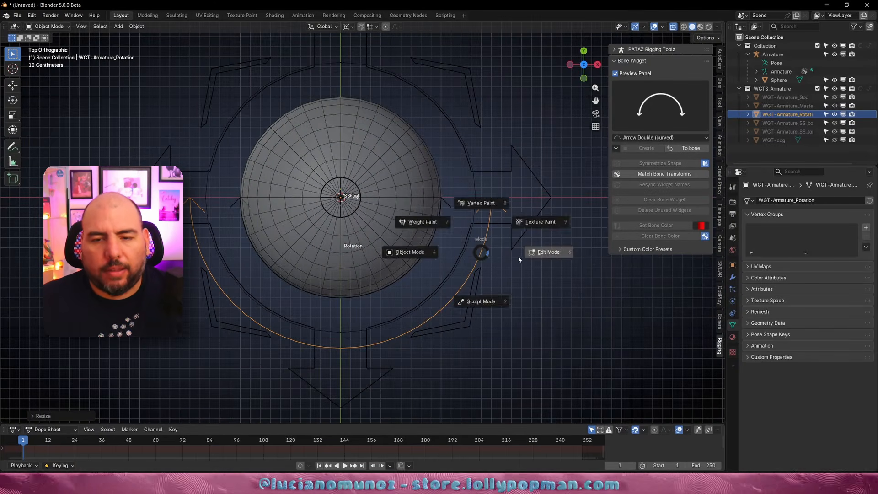
click(519, 257)
key(s)
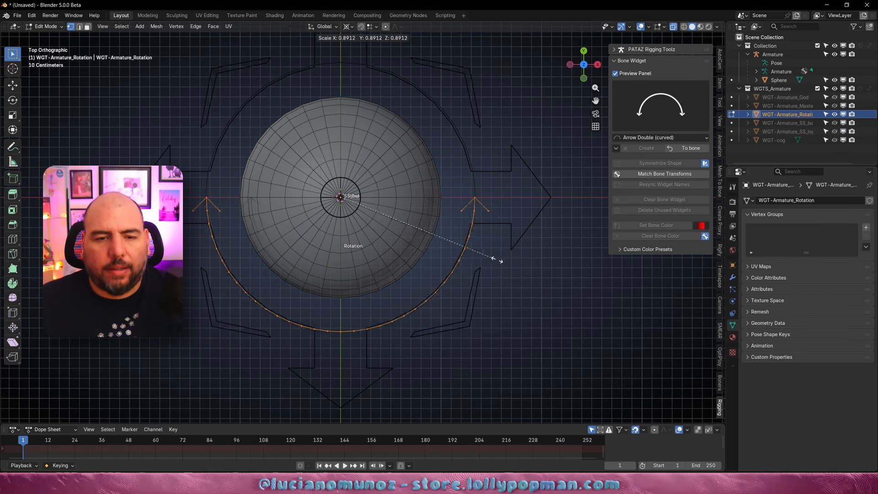
click(556, 237)
middle_drag(551, 241, 454, 161)
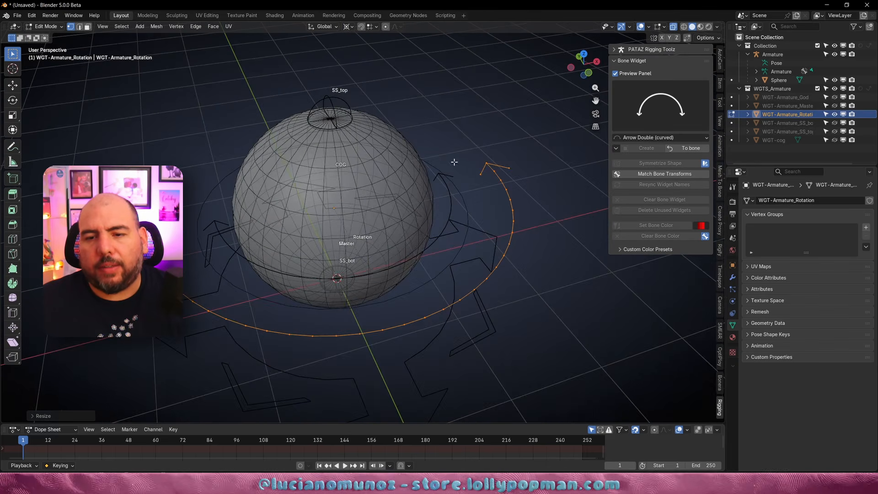
middle_drag(455, 206, 460, 164)
click(665, 174)
middle_drag(443, 225, 484, 196)
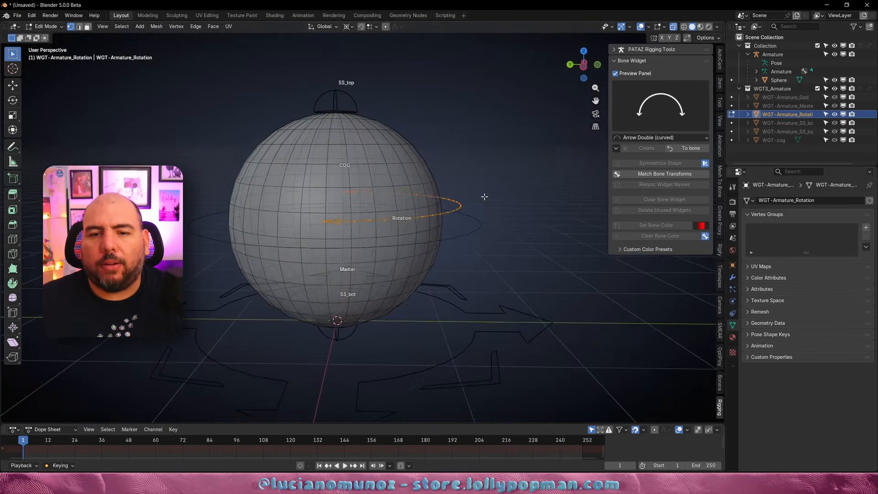
- Scale the Rotation widget to about 0.86 along Z to align it with the ball's equator, and return to the bone
key(KP_1)
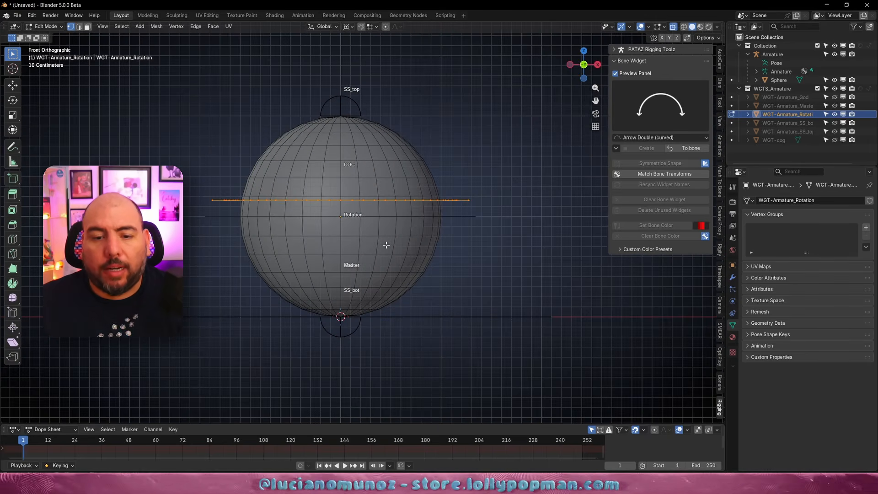
scroll(386, 245, up, 1)
key(s)
key(z)
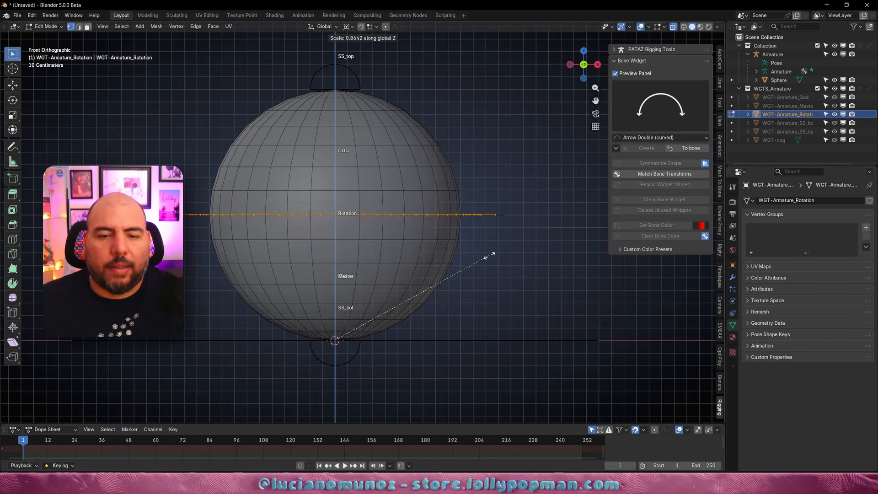
click(490, 255)
key(s)
key(z)
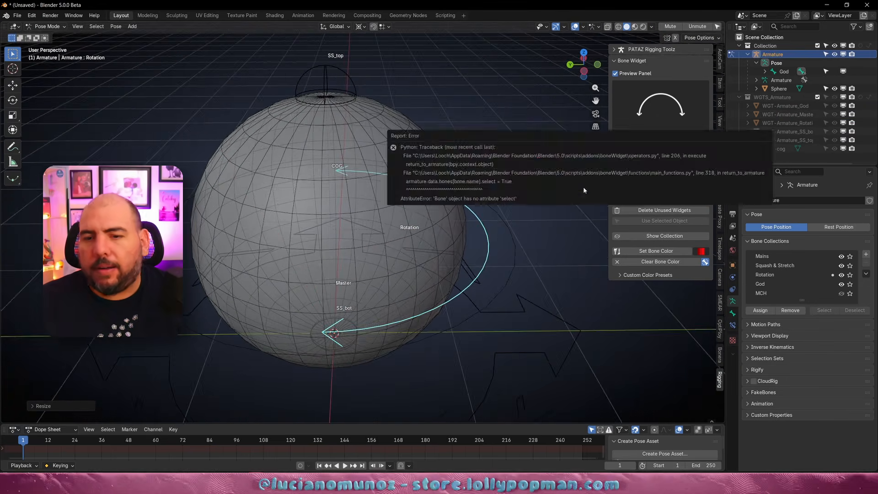
- Set the pivot point to Bounding Box Center and test-rotate the Rotation bone
middle_drag(459, 261, 473, 223)
click(523, 247)
click(507, 247)
key(r)
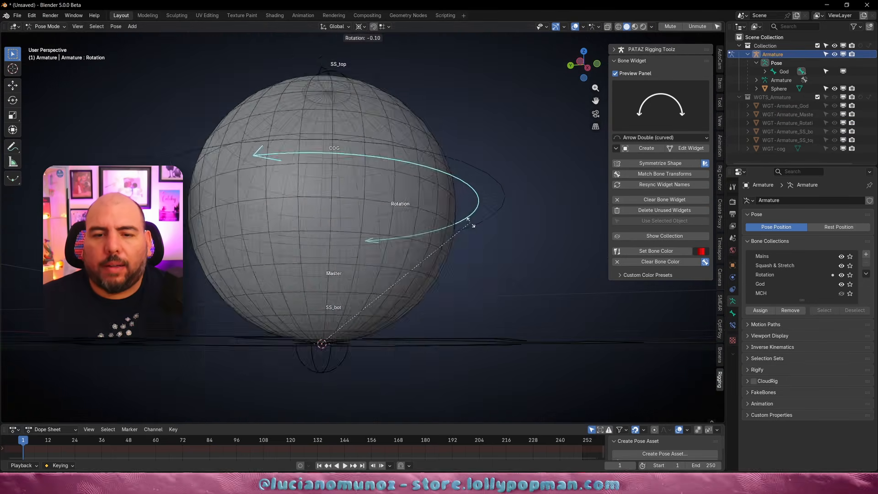
key(r)
key(Escape)
key(period)
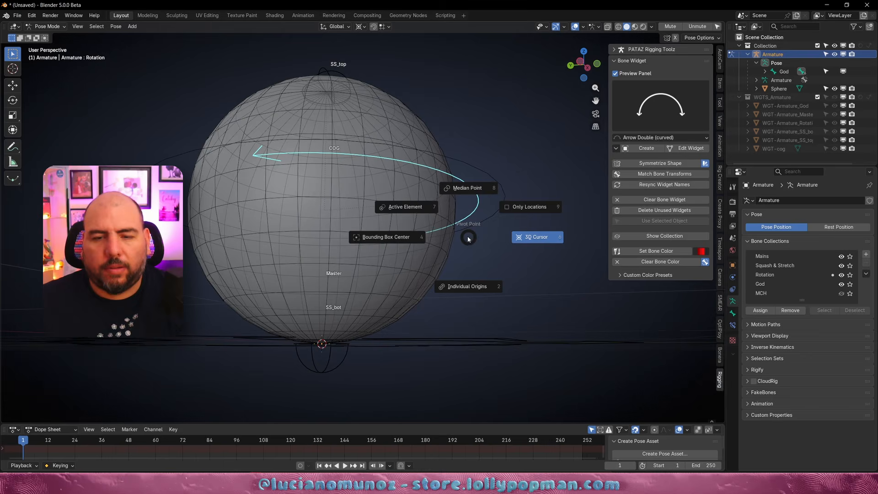
click(403, 240)
middle_drag(424, 226, 353, 179)
key(r)
key(Escape)
- Examine the finished control widgets around the ball from several views and test-move a control
key(KP_1)
key(KP_7)
middle_drag(437, 241, 437, 267)
scroll(437, 268, up, 4)
scroll(437, 269, down, 5)
middle_drag(419, 331, 493, 231)
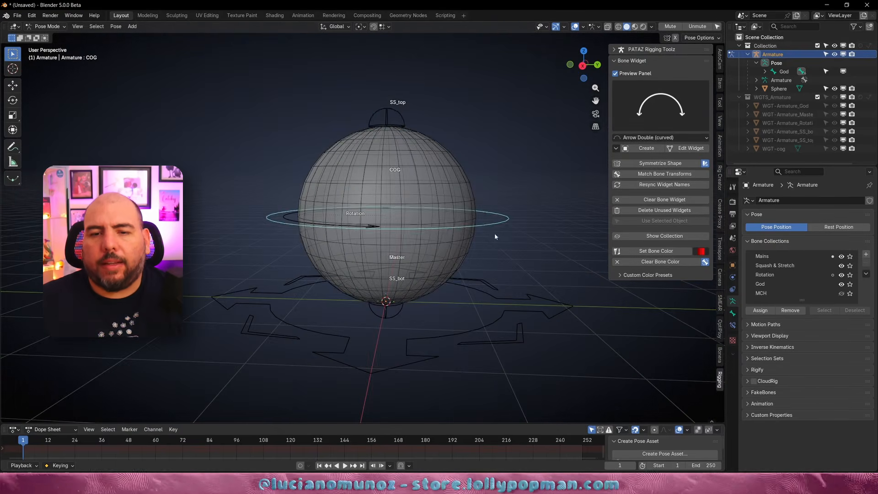
click(393, 116)
key(g)
key(Escape)
- Switch to Object Mode, select the ball mesh and enter Edit Mode with nothing selected
key(ctrl+Tab)
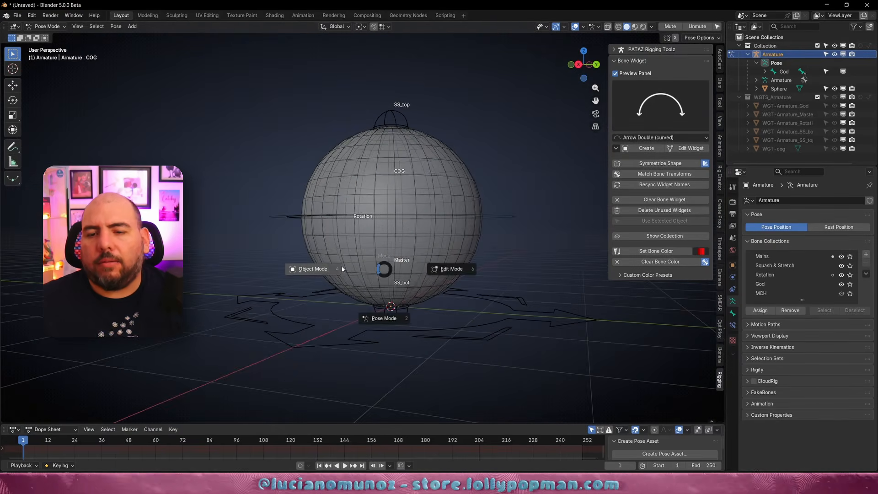
click(351, 269)
click(456, 276)
middle_drag(456, 276, 481, 243)
key(Tab)
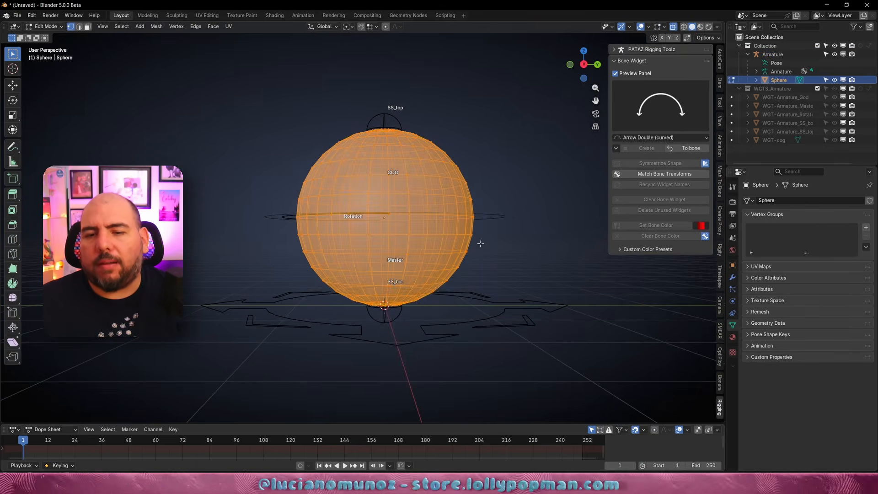
key(alt+a)
- Select the four face loops around the ball's equator in face select mode
key(KP_1)
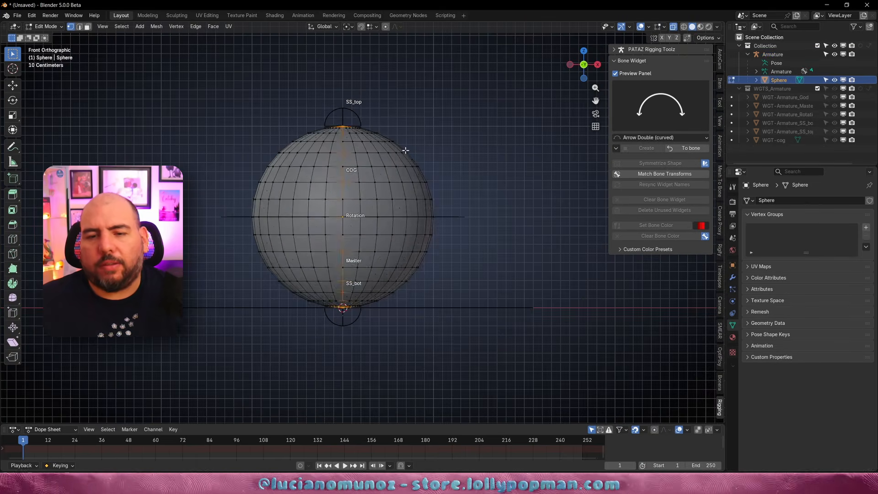
alt+click(417, 225)
alt+shift+click(418, 210)
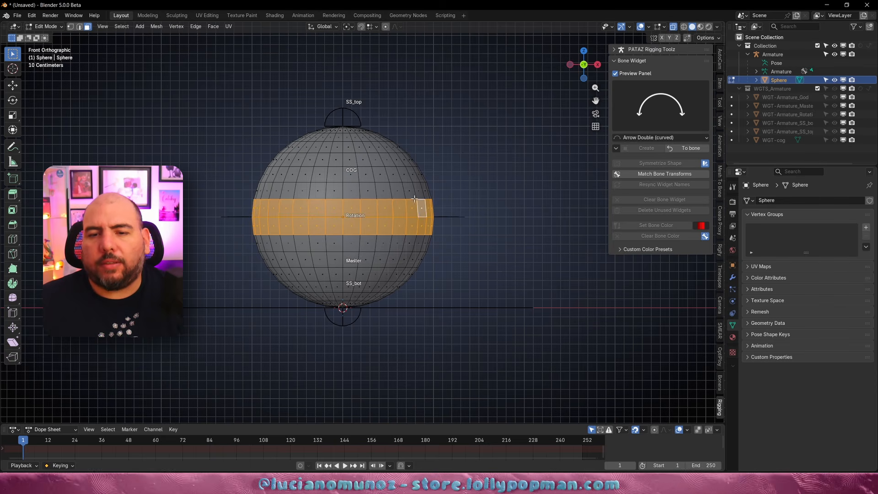
alt+shift+click(414, 197)
alt+shift+click(423, 244)
- Add a material slot to the ball with a new material named Ball_Colors
click(732, 337)
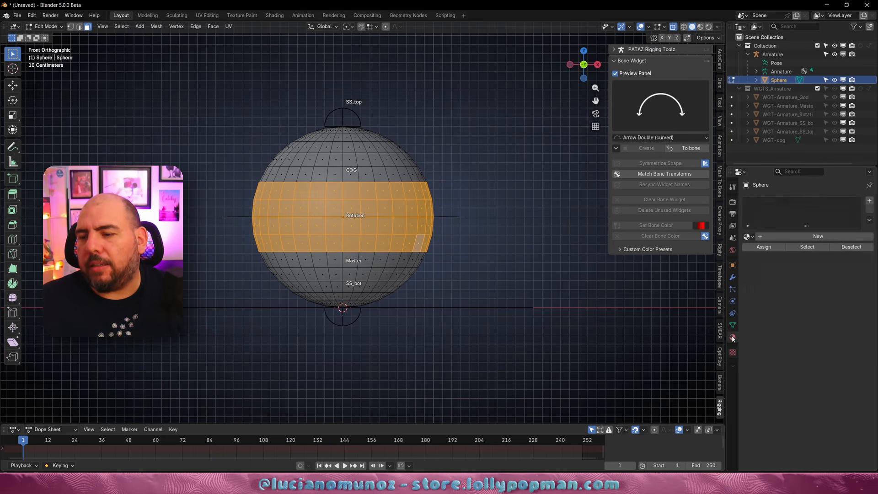
click(869, 202)
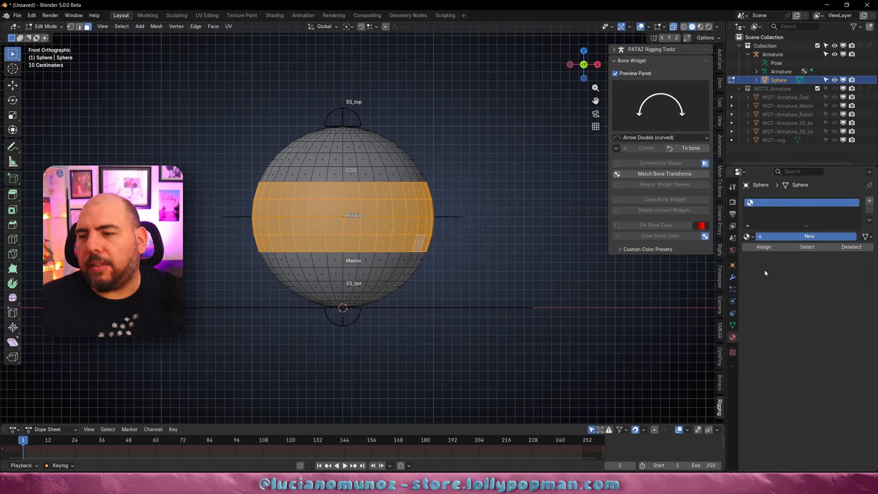
click(779, 235)
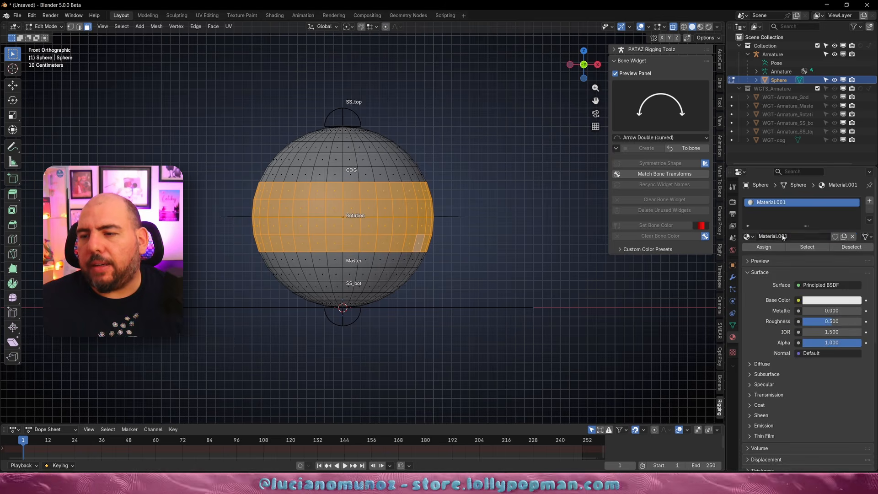
double_click(779, 236)
text(Colors)
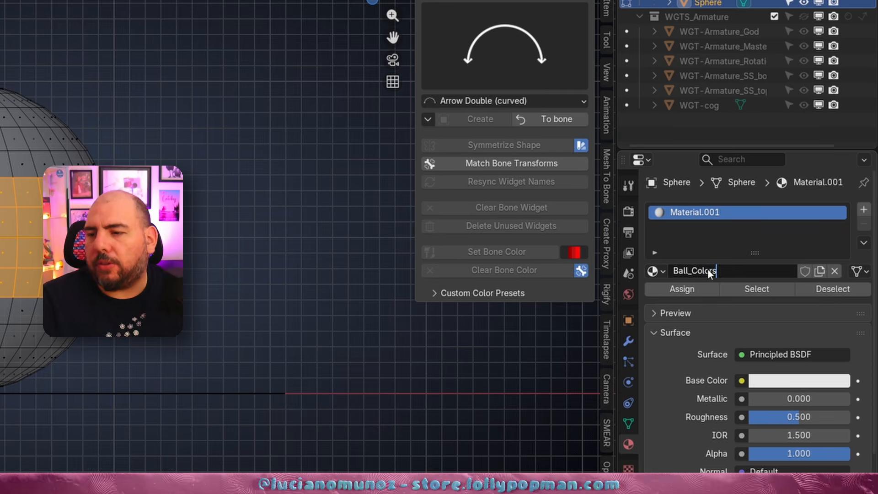
key(Return)
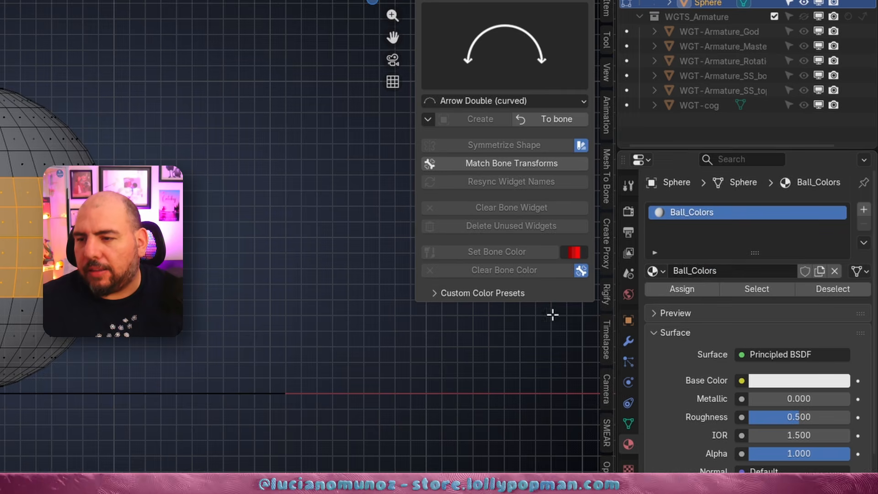
- Add a second material slot to the ball and assign the existing Ball_Colors material to it
click(863, 209)
click(655, 300)
click(692, 320)
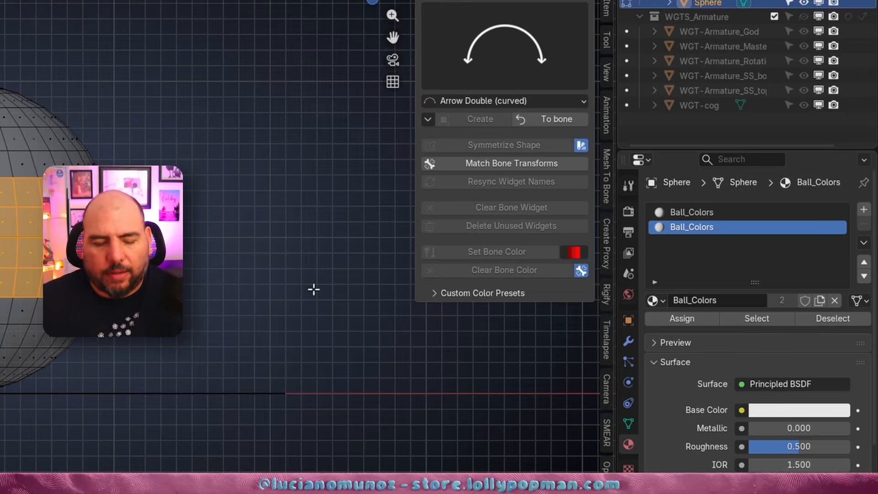
- Assign the second material slot to the inverted face selection above and below the equator band, finishing in Object Mode
key(ctrl+i)
key(ctrl+Tab)
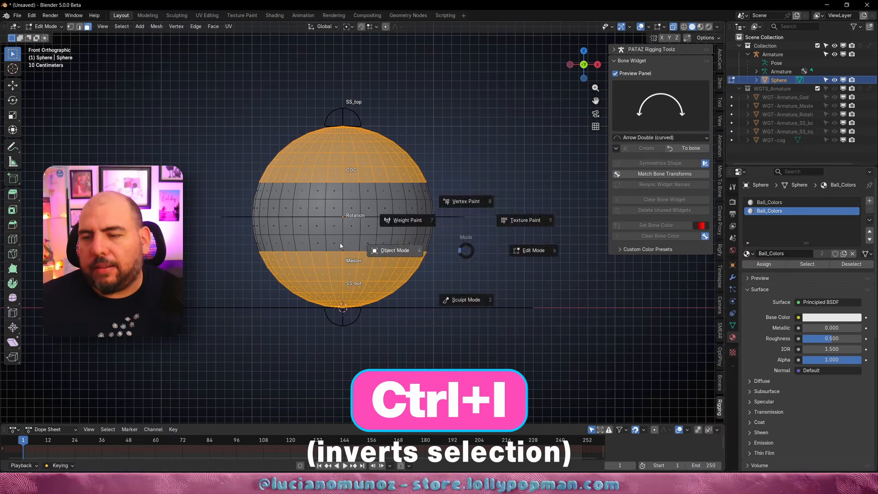
click(341, 245)
key(Tab)
key(Tab)
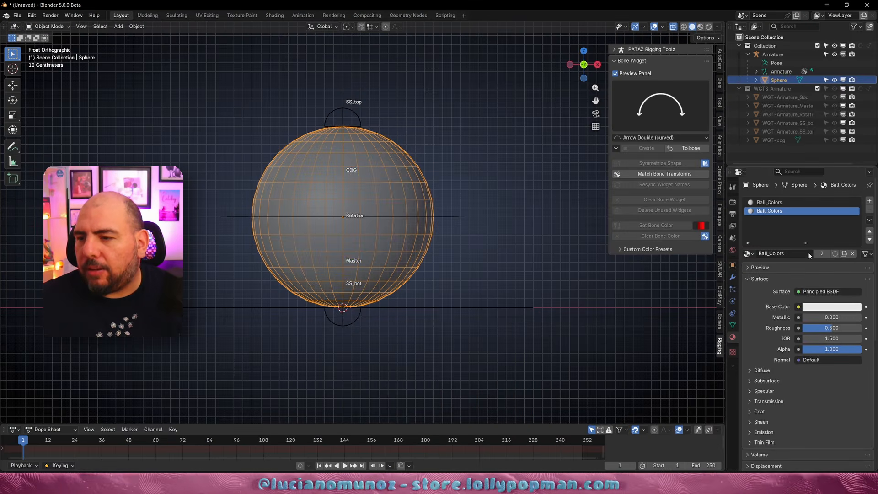
- Make the second slot's material a single-user copy named Ball_Colors2 and set its base color to orange
click(822, 254)
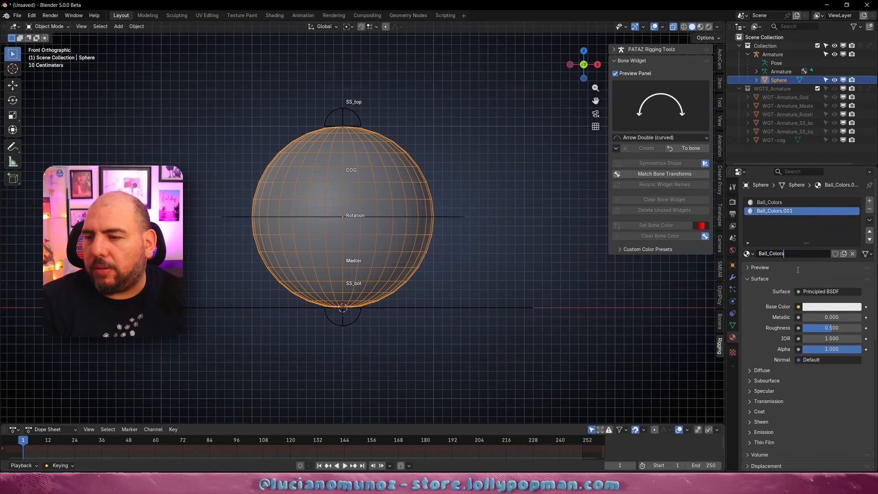
click(839, 307)
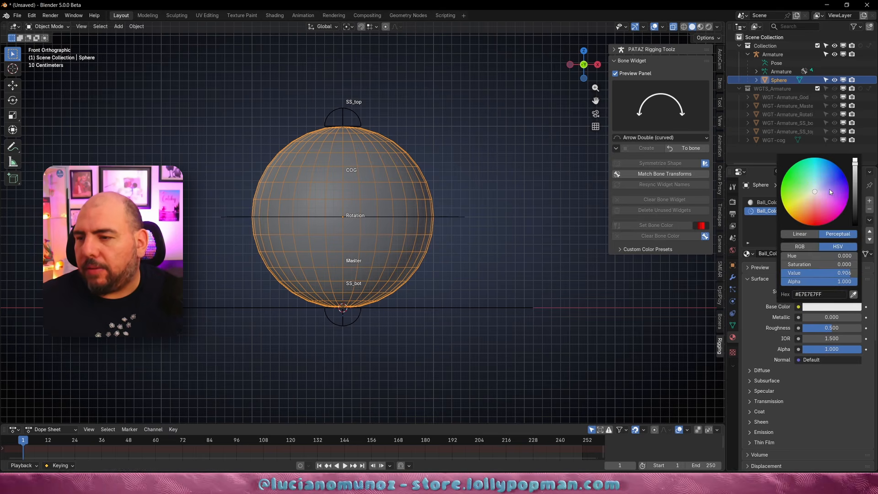
drag(831, 192, 799, 238)
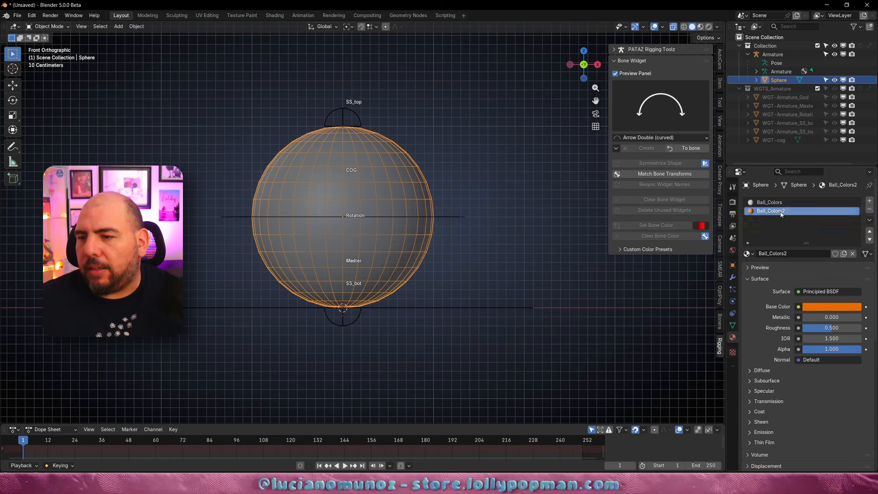
middle_drag(547, 225, 528, 239)
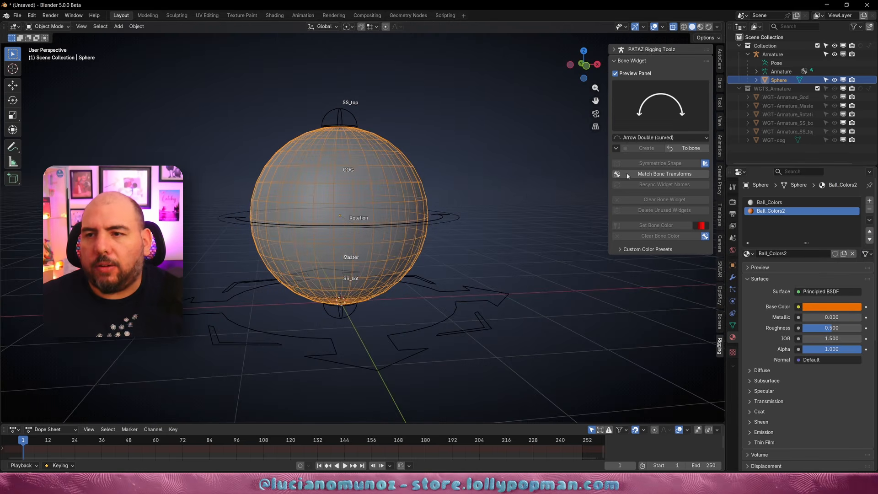
- Set the base color of Ball_Colors to pink and of Ball_Colors2 to light blue
click(792, 203)
click(823, 308)
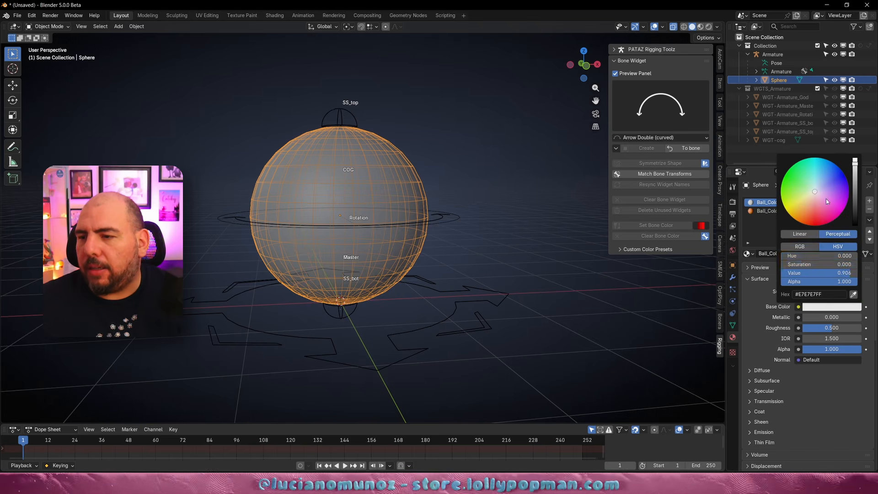
click(825, 199)
click(793, 211)
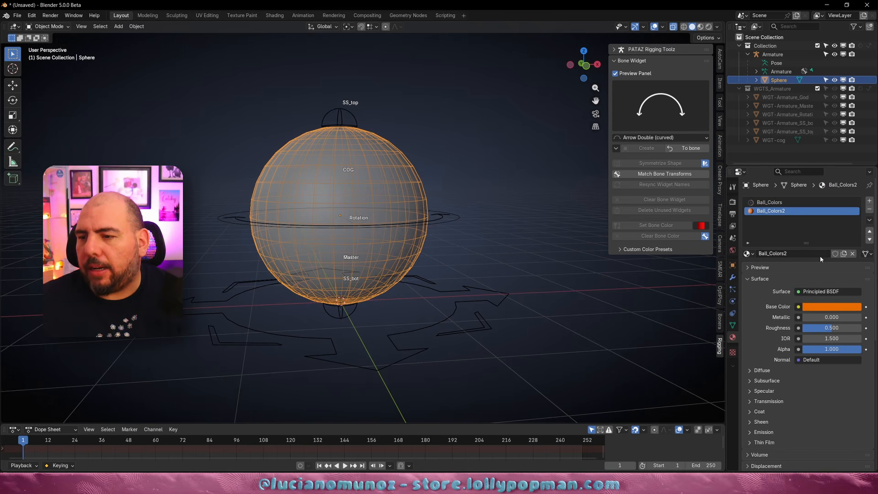
middle_drag(430, 240, 446, 201)
- Switch the viewport to Material Preview shading and show the ball from the front
click(716, 27)
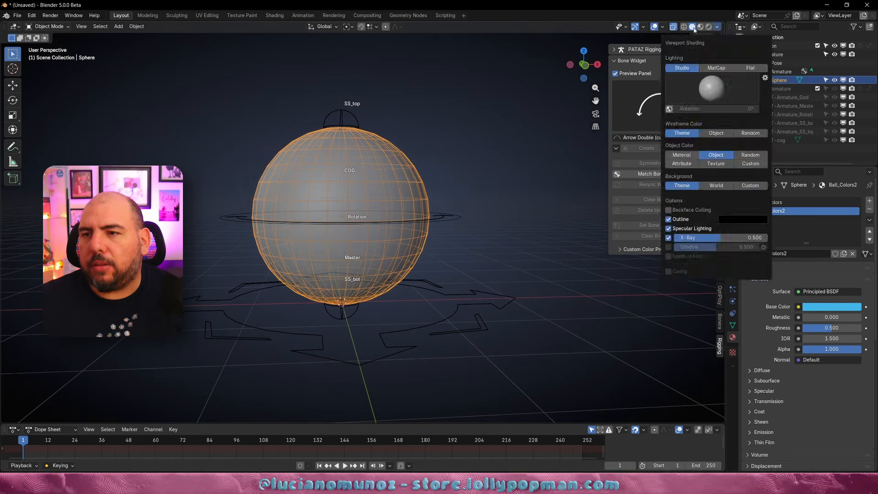
click(700, 27)
middle_drag(428, 246, 339, 169)
key(shift+alt+z)
key(KP_1)
key(shift+alt+z)
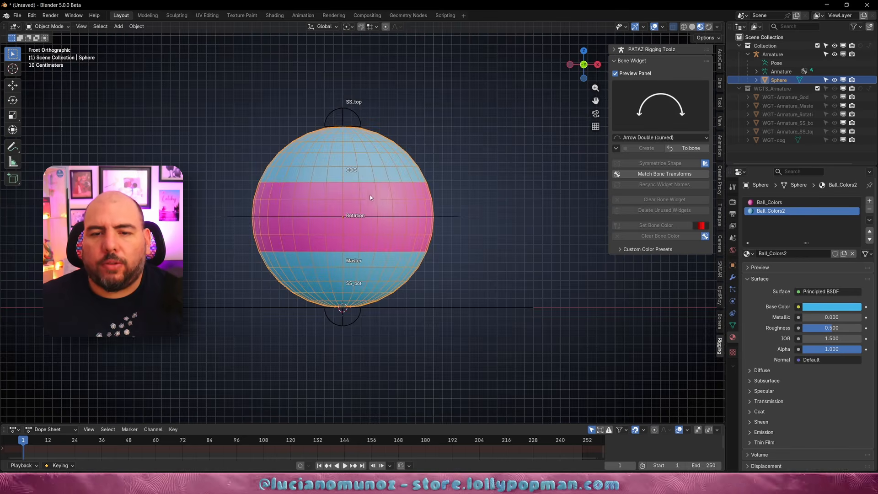
- Select the ball's armature, enter Pose Mode and display its armature data properties
click(349, 111)
key(ctrl+Tab)
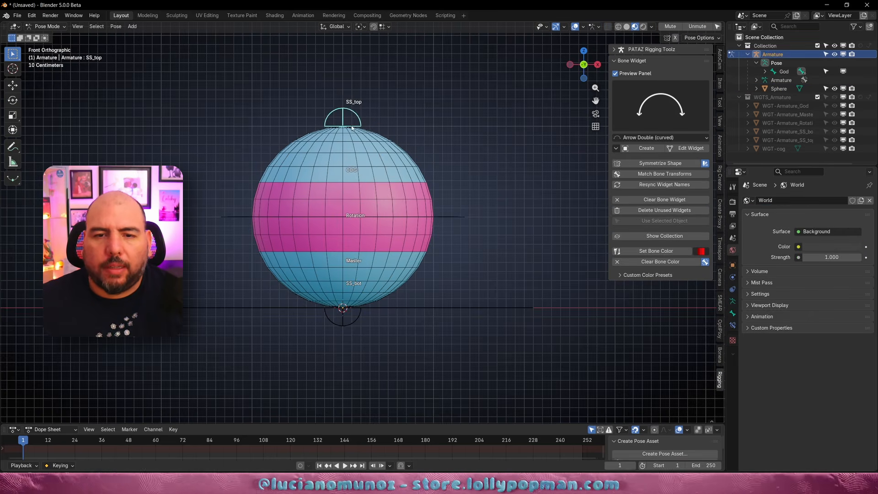
click(732, 302)
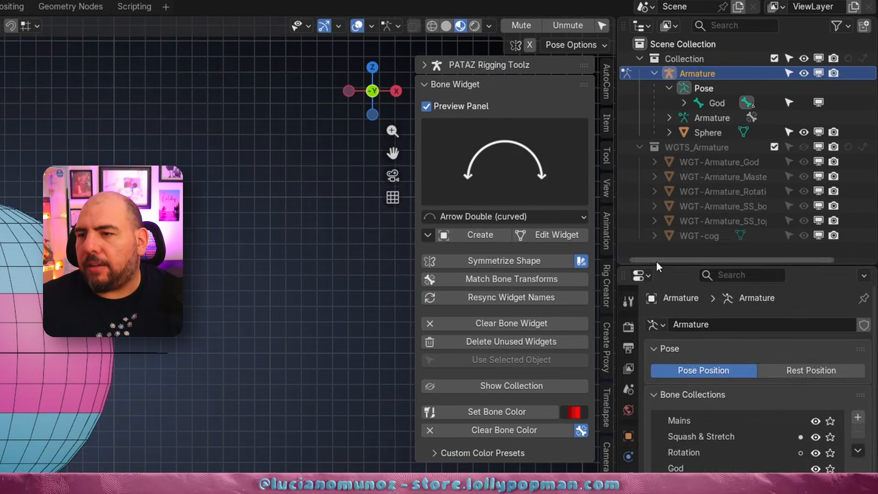
- Rename the Sphere mesh object as Ball GEO and the armature object as Ball Armature
drag(749, 164, 753, 246)
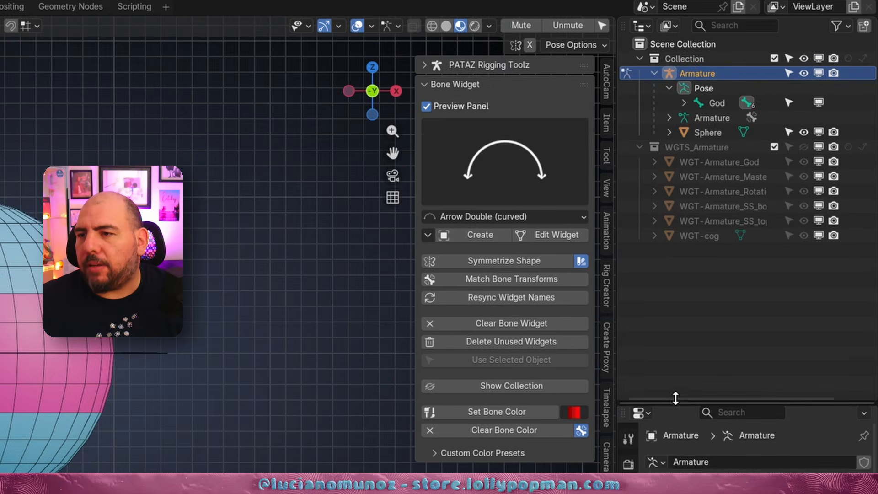
double_click(706, 132)
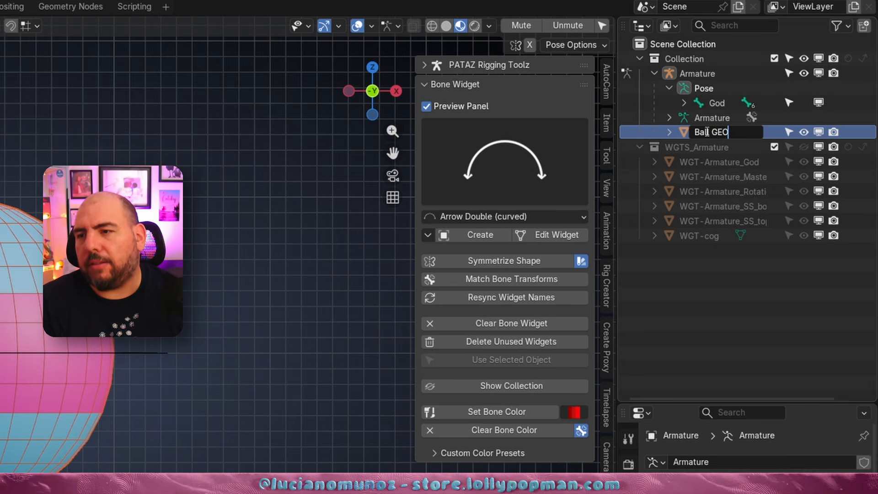
key(Return)
double_click(723, 78)
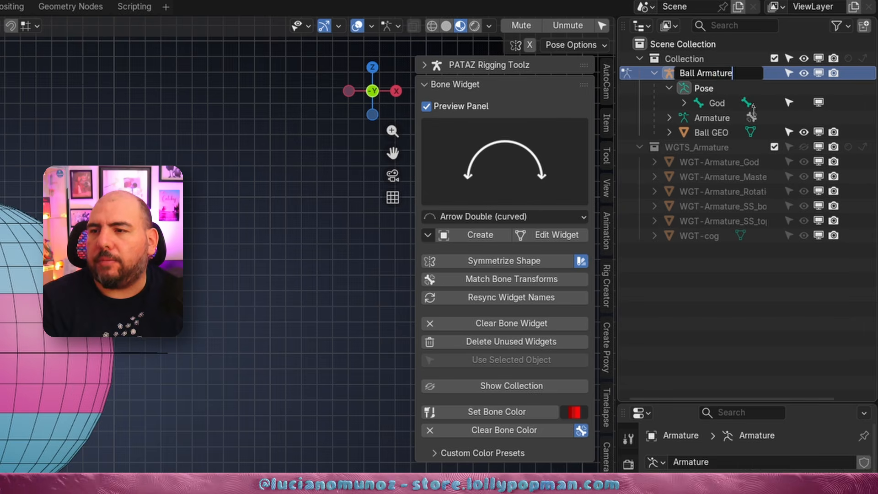
- Rename the collection that holds the armature and ball mesh as Ball Rig
click(700, 59)
double_click(699, 59)
text(Ball)
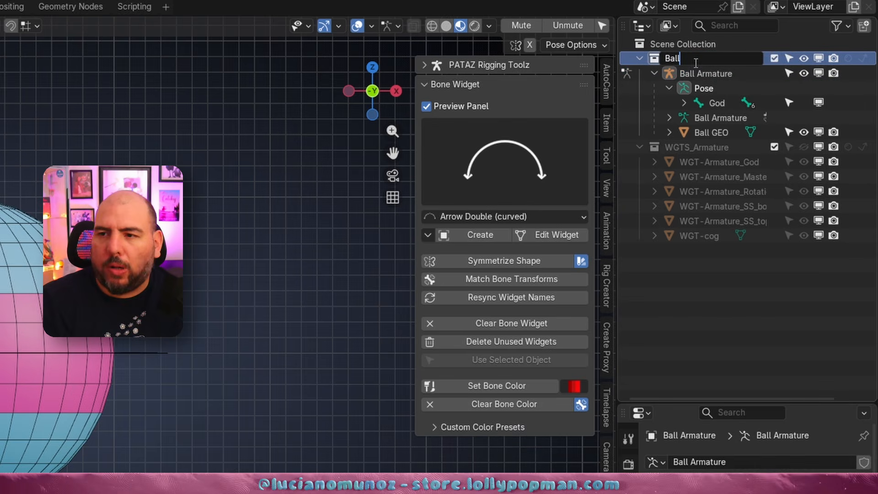
text( Rig)
key(Return)
- Move the WGTS_Armature collection inside Ball Rig and exclude it from the view layer
click(657, 147)
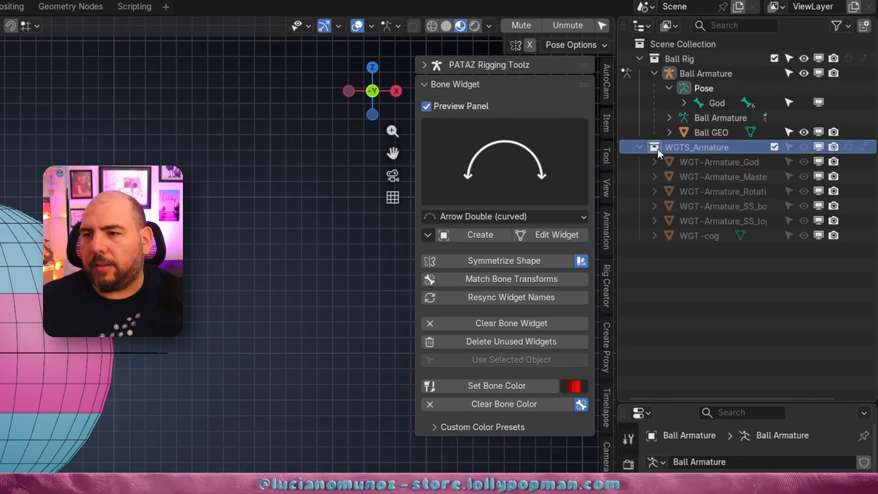
drag(658, 148, 673, 58)
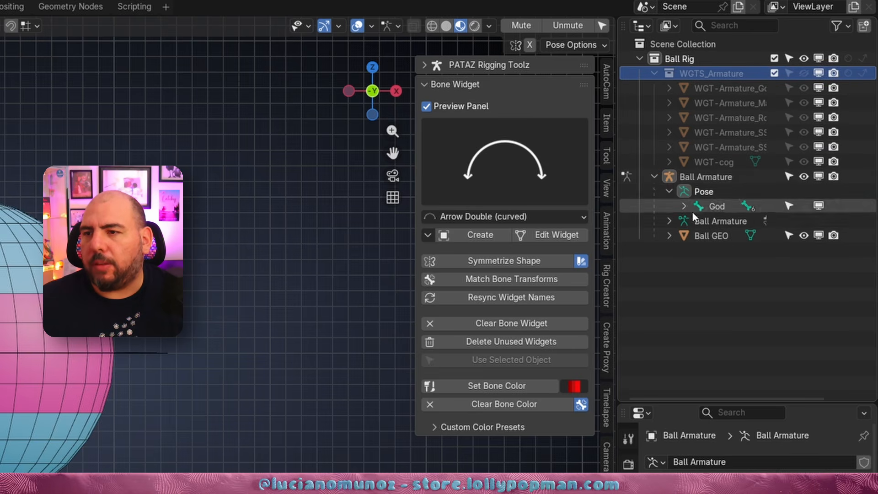
click(774, 73)
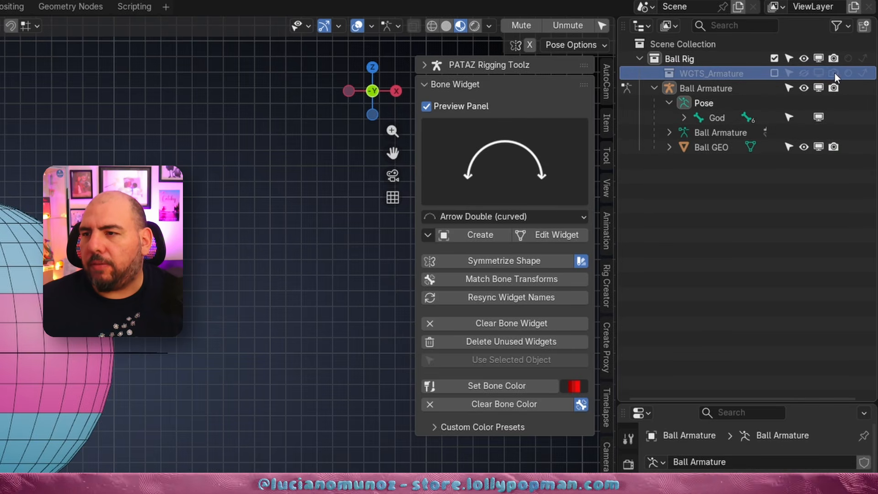
click(748, 274)
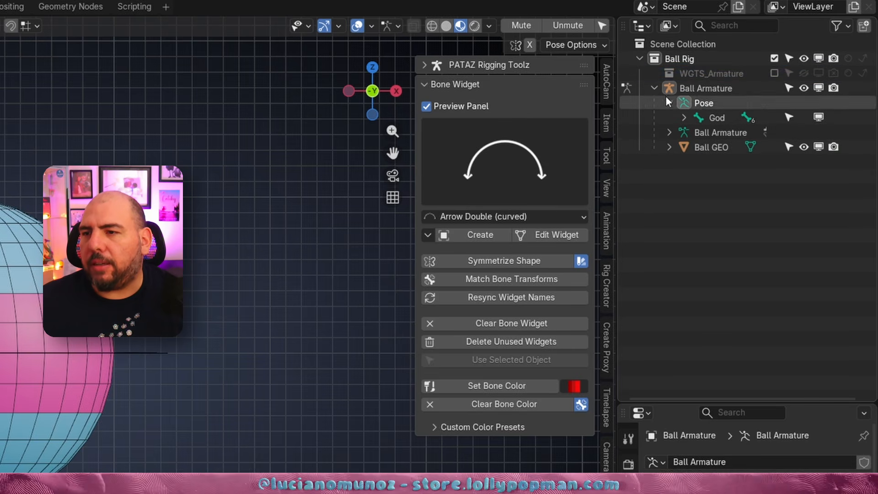
- Select the Ball Armature object and make the Rotation bone its active bone
click(663, 90)
click(654, 88)
click(655, 88)
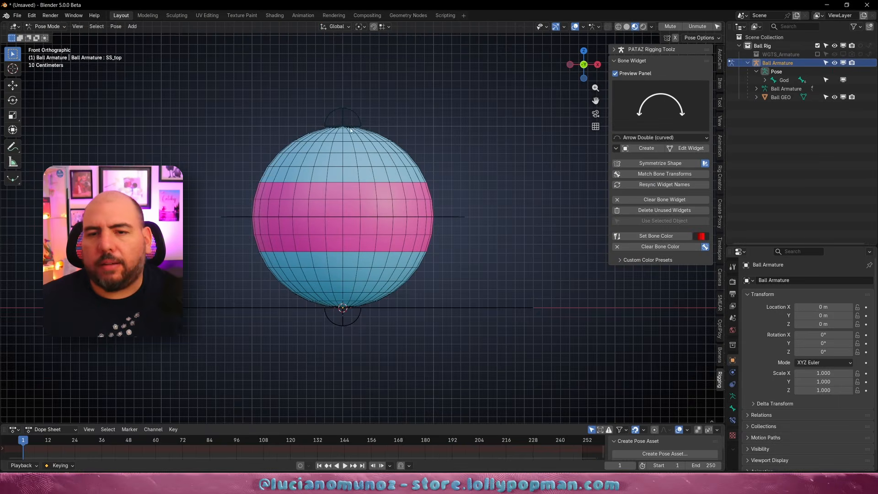
click(451, 218)
middle_drag(451, 220, 421, 264)
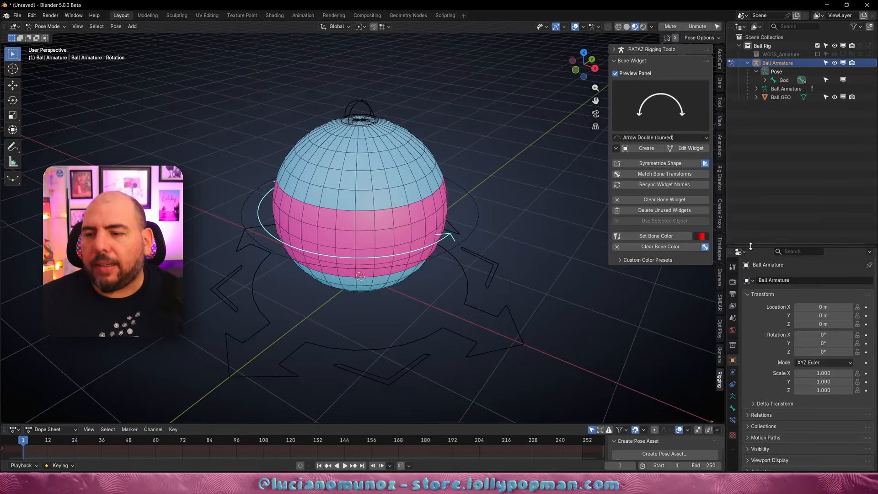
- Enlarge the Properties editor and show the Rotation bone's viewport display settings with the Custom Shape section collapsed
drag(777, 247, 778, 161)
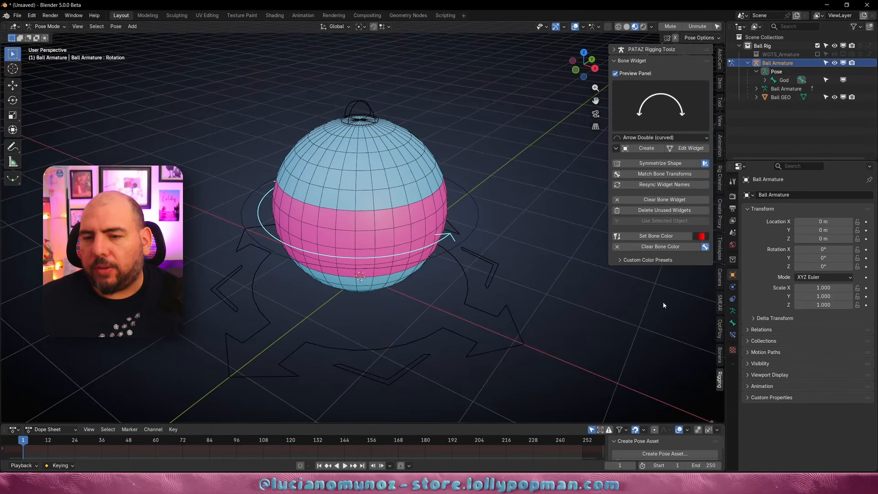
click(733, 311)
middle_drag(487, 284, 494, 272)
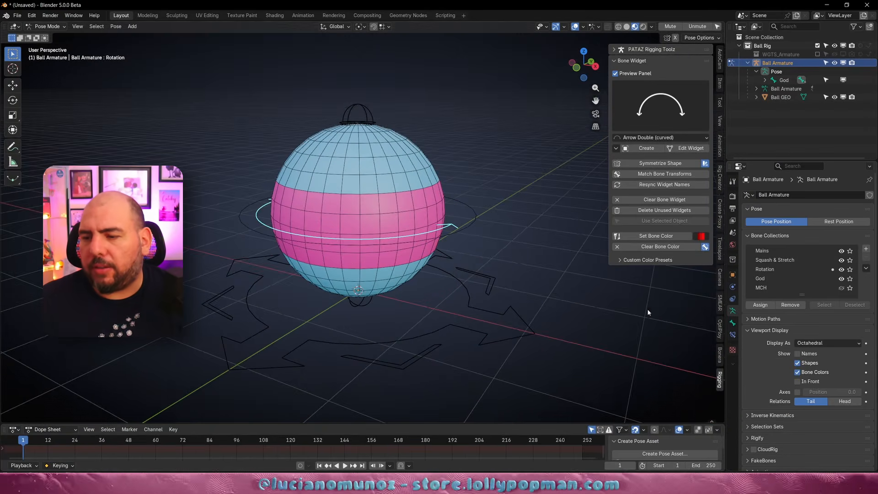
click(732, 323)
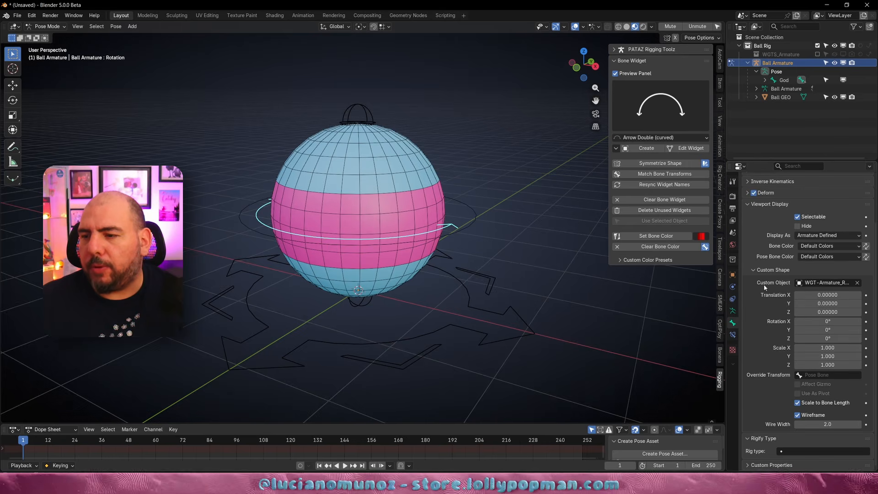
click(823, 331)
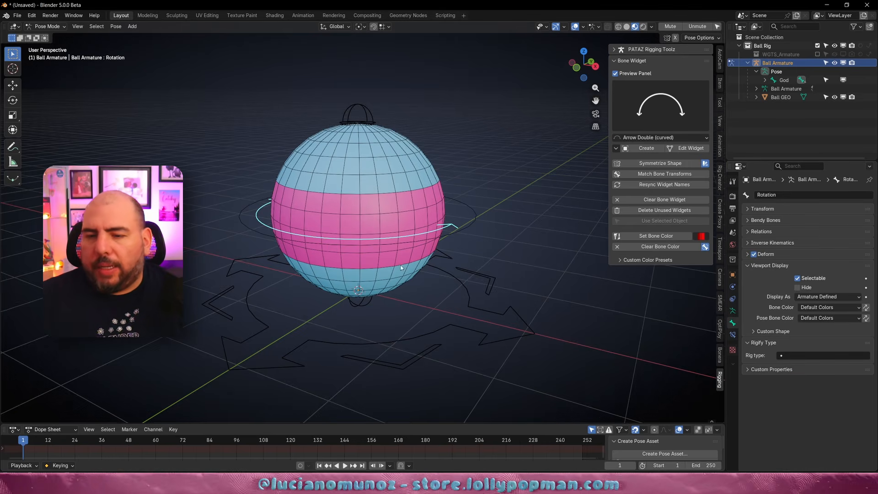
- Select the COG bone together with the Master bone and set the Master's pose bone color to Custom Color Set
middle_drag(489, 256, 750, 309)
click(479, 241)
click(472, 295)
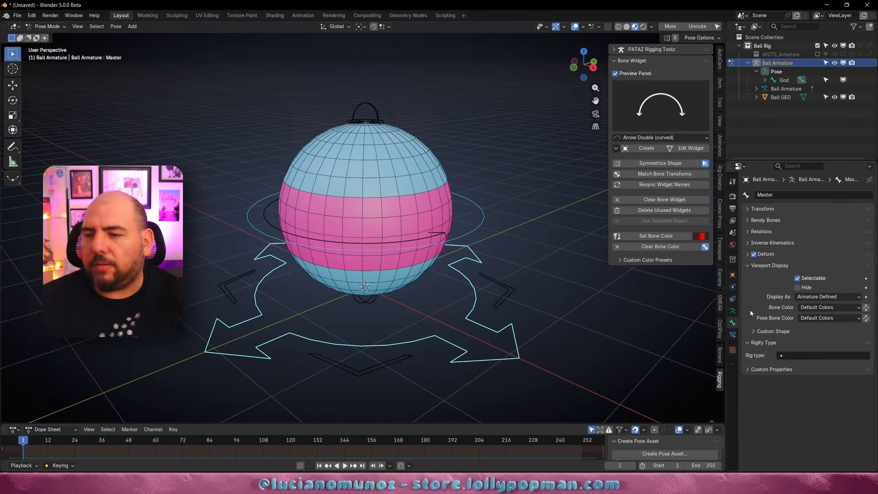
click(818, 317)
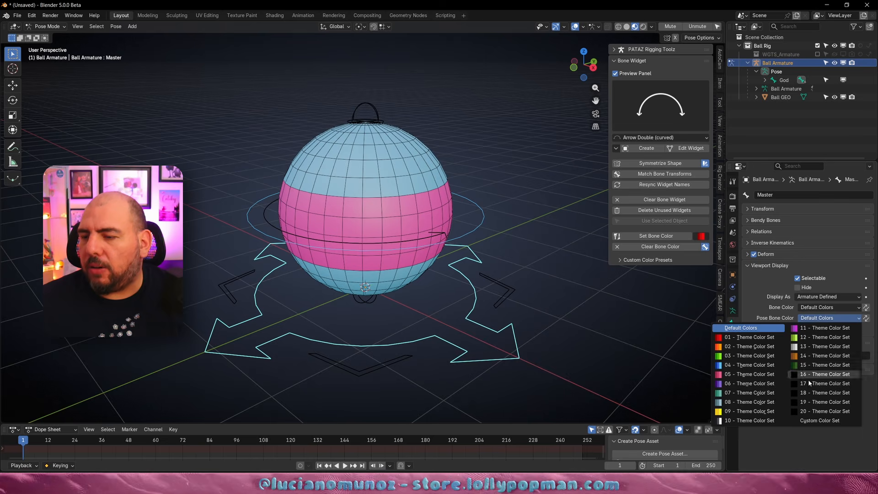
click(811, 420)
- Set the first custom color of the Master bone, for its unselected state, to yellow
click(810, 329)
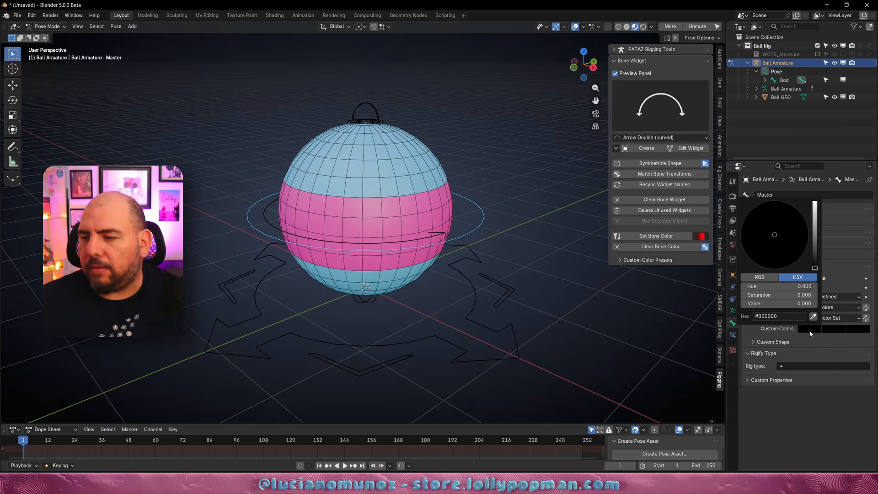
drag(772, 303, 811, 303)
click(750, 249)
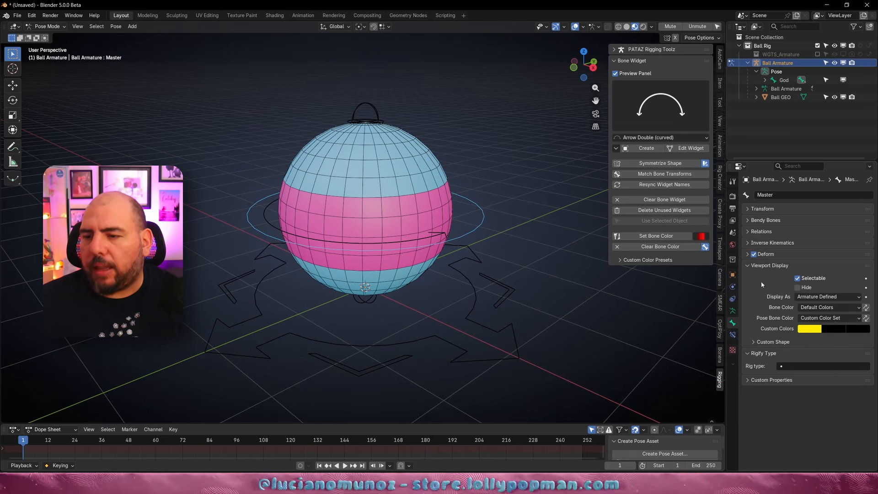
- Set the Master bone's selected-state custom color to light blue and its active-state color to white
click(833, 328)
mouse_move(839, 267)
mouse_down()
mouse_move(839, 201)
mouse_move(804, 209)
mouse_move(801, 224)
mouse_up()
click(810, 210)
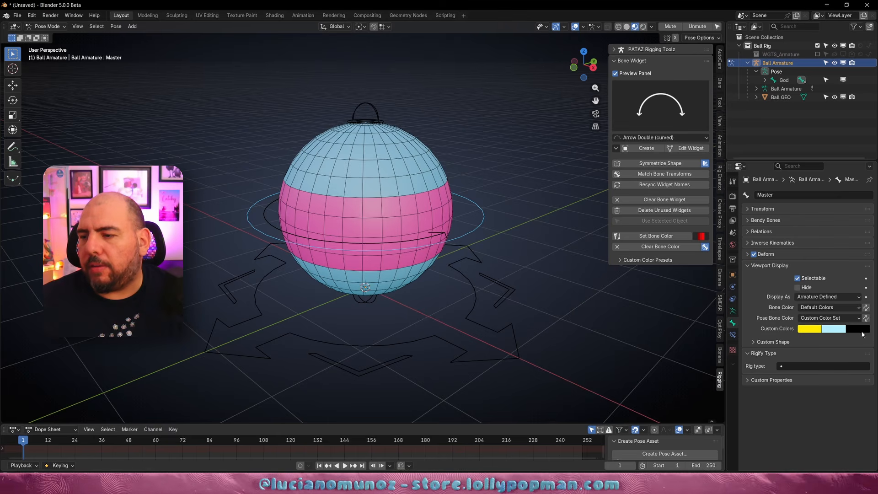
click(859, 333)
drag(863, 267, 875, 153)
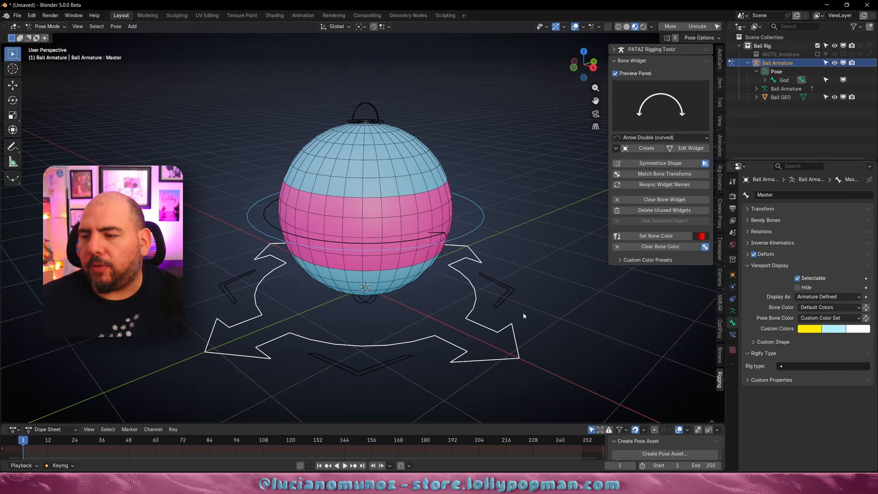
- Copy the Master bone's pose bone color to the other selected bone, and deselect all bones
middle_drag(606, 309, 622, 311)
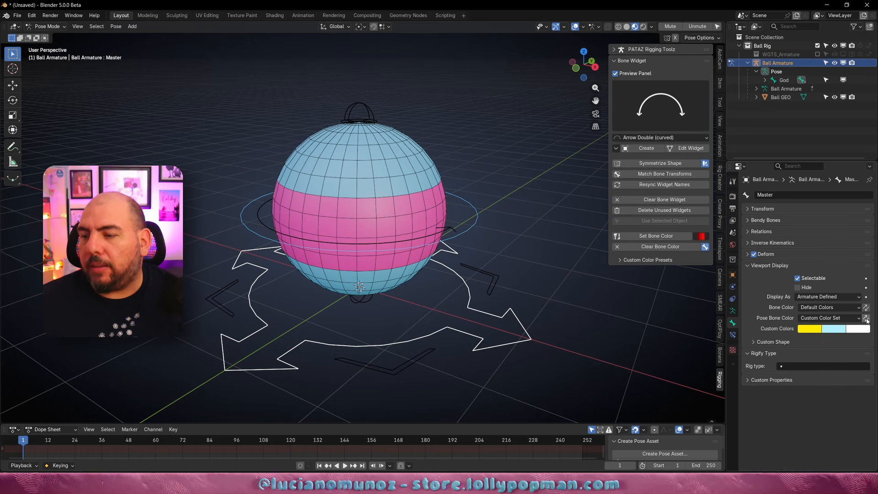
click(866, 320)
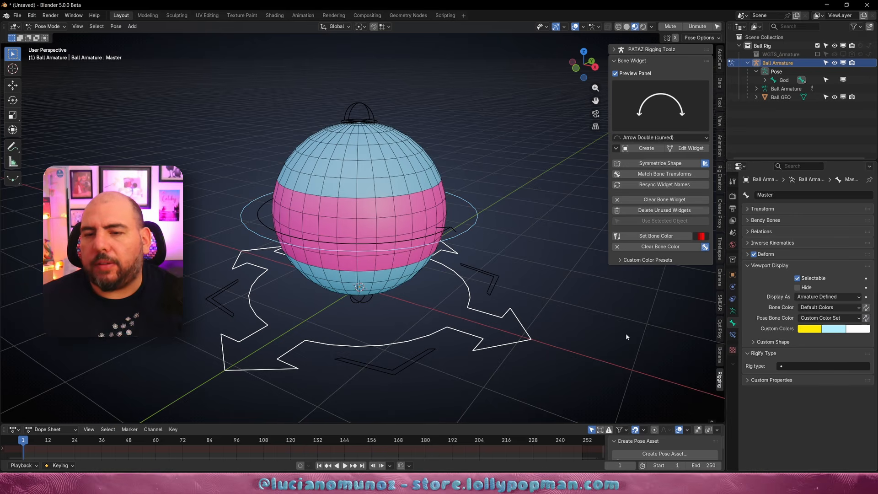
click(498, 283)
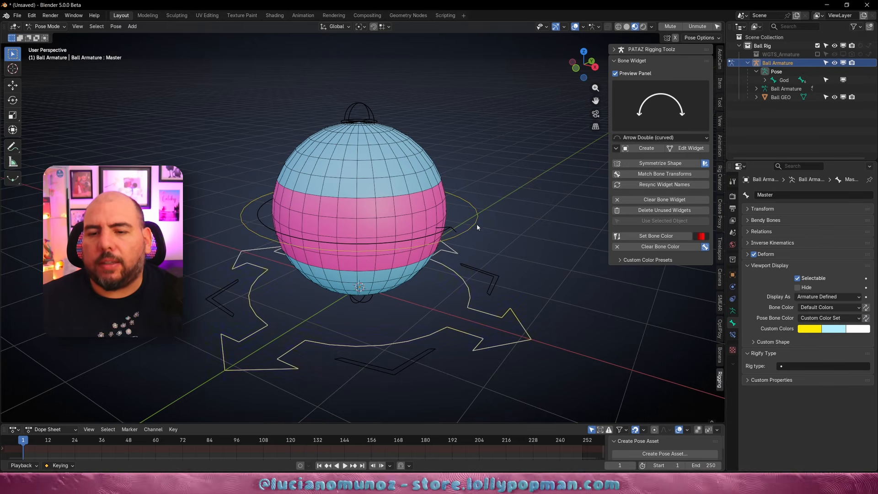
- Select the COG, Master, God and Rotation bones in turn to examine their custom and default display colors
click(462, 270)
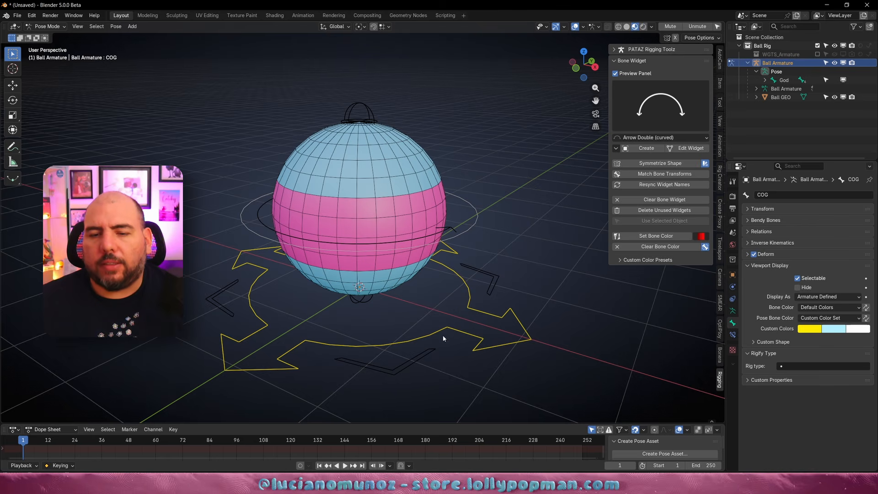
shift+click(471, 321)
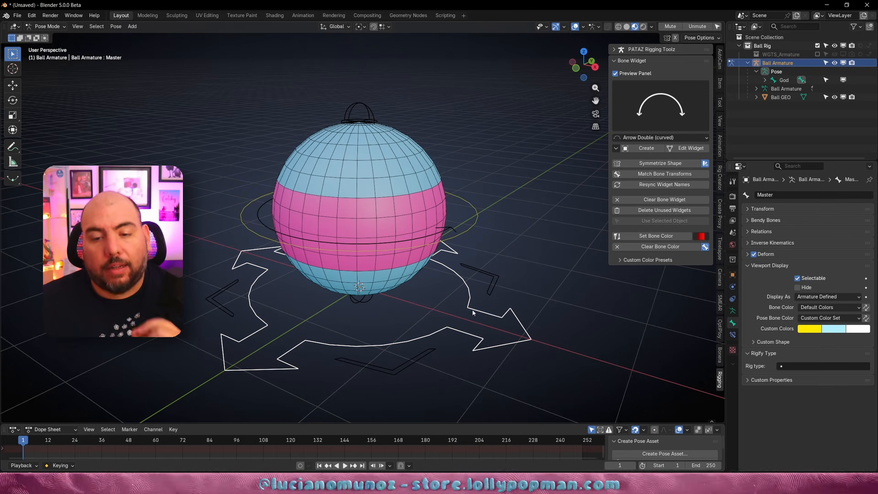
shift+click(468, 233)
shift+click(503, 313)
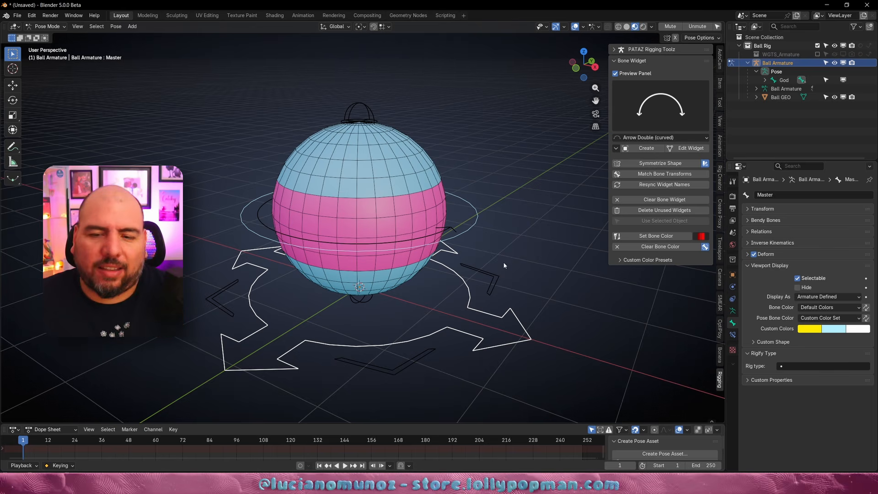
click(471, 280)
click(480, 280)
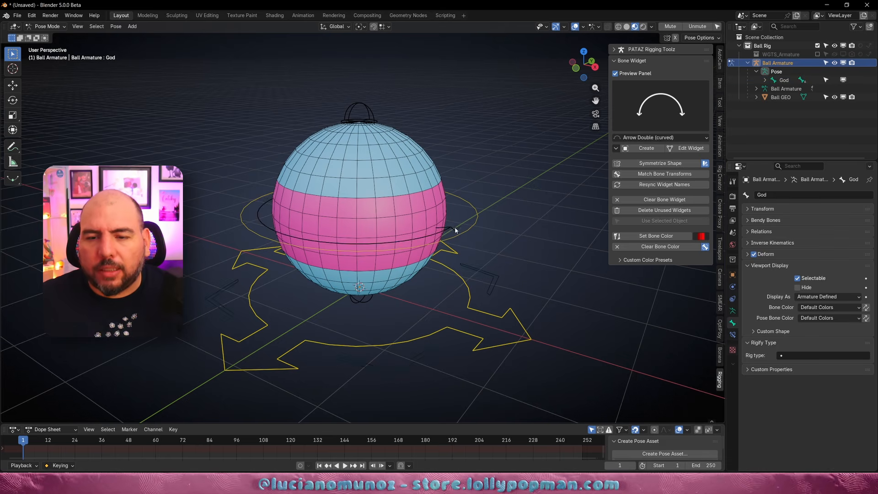
click(497, 279)
middle_drag(466, 259, 460, 256)
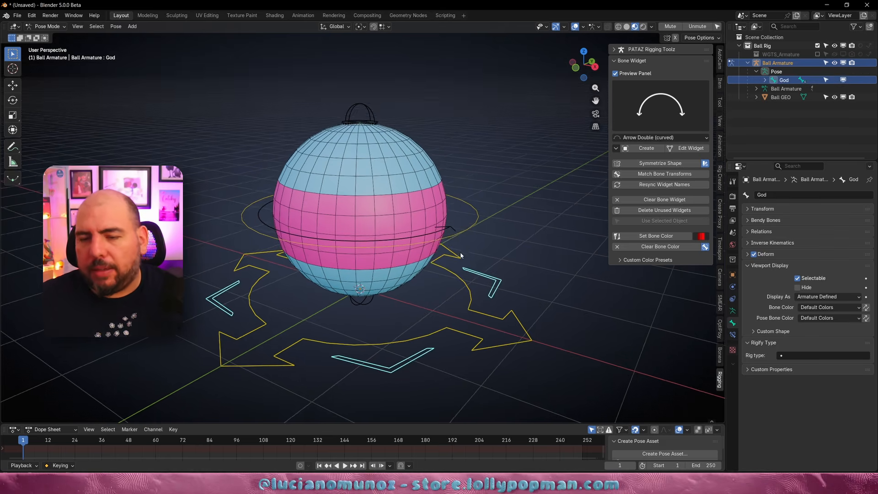
click(448, 232)
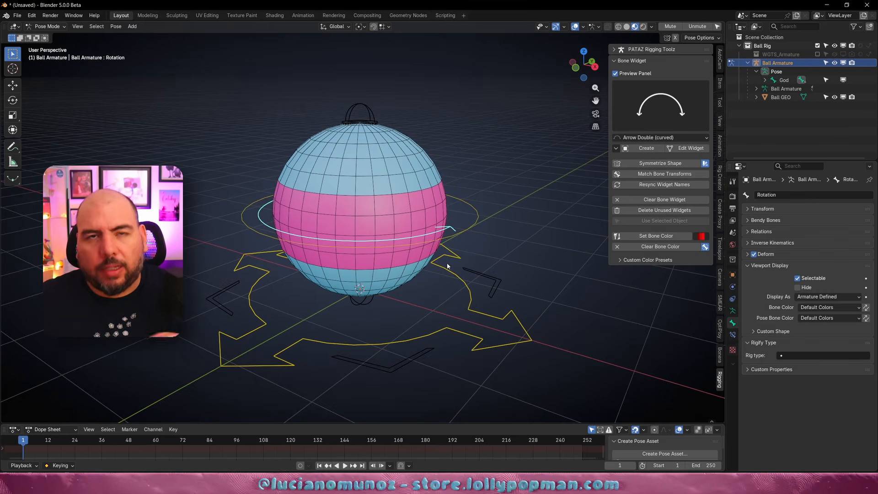
click(478, 280)
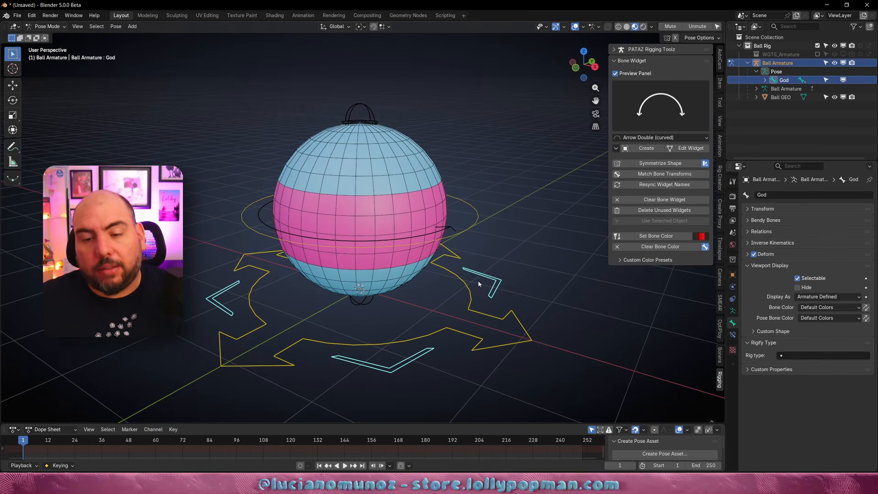
click(454, 234)
middle_drag(446, 239, 480, 270)
- Select the God bone and set its pose bone color to Custom Color Set
click(480, 271)
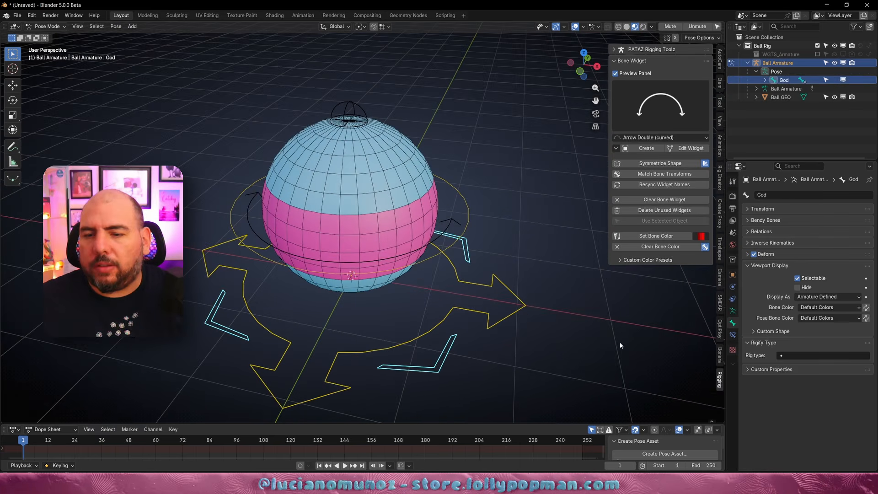
click(816, 318)
click(819, 322)
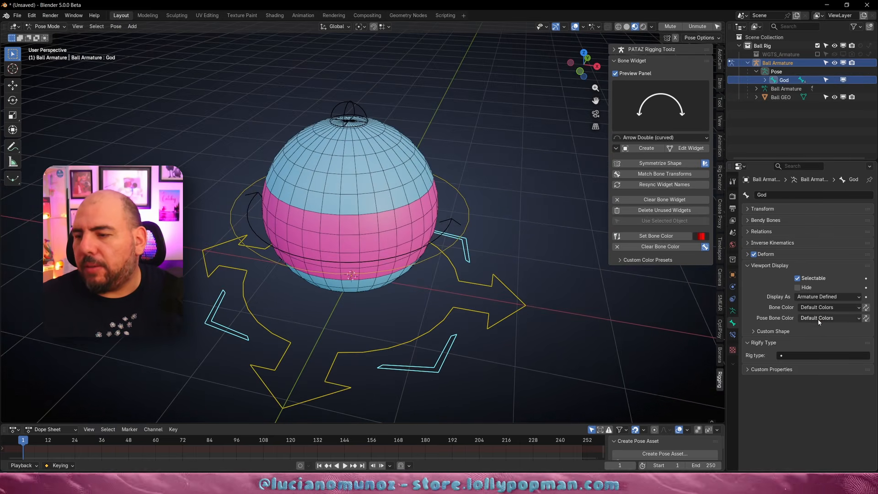
click(830, 317)
click(823, 421)
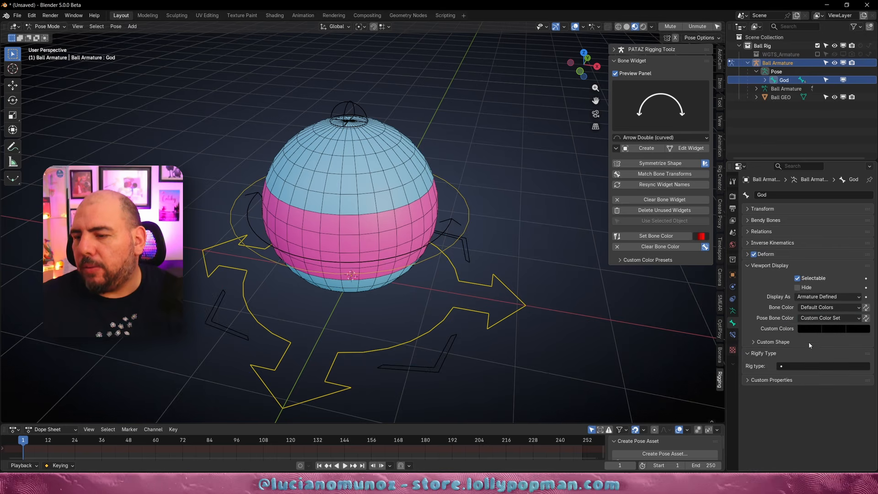
- Set the first custom color of the God bone, for its unselected state, to bright pink
click(809, 328)
drag(815, 243, 814, 203)
drag(794, 259, 788, 253)
- Copy the COG bone's light blue selected-state color to the God bone, and set the God bone's active-state color to white
click(833, 328)
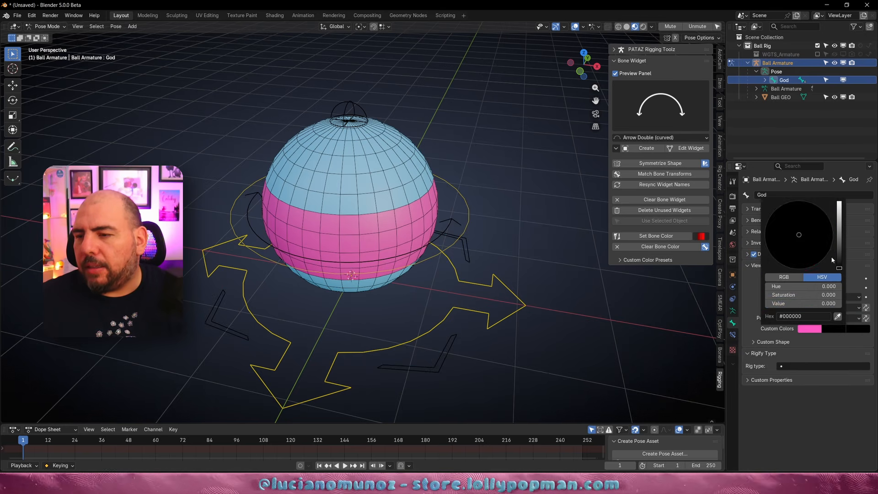
drag(466, 207, 480, 211)
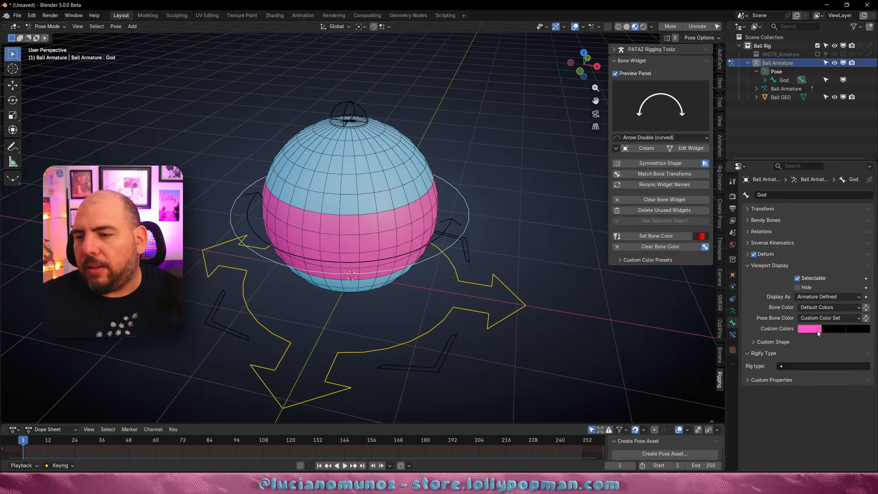
click(470, 224)
click(503, 297)
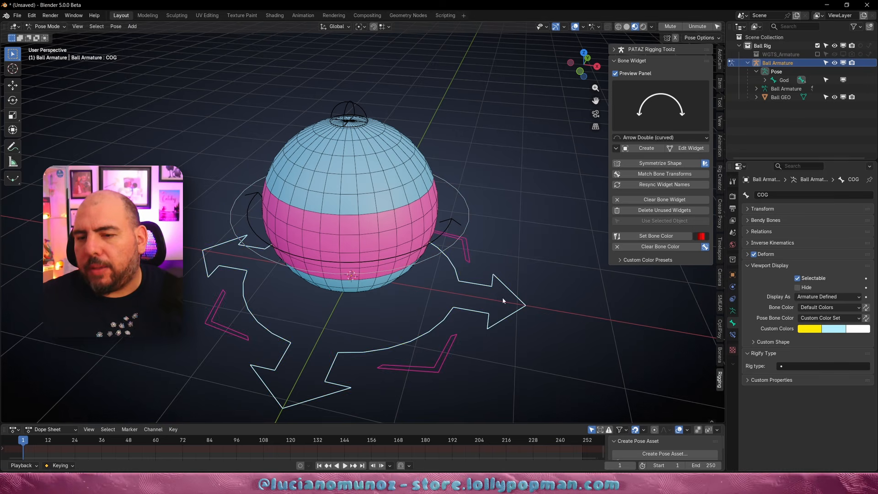
click(469, 255)
key(ctrl+v)
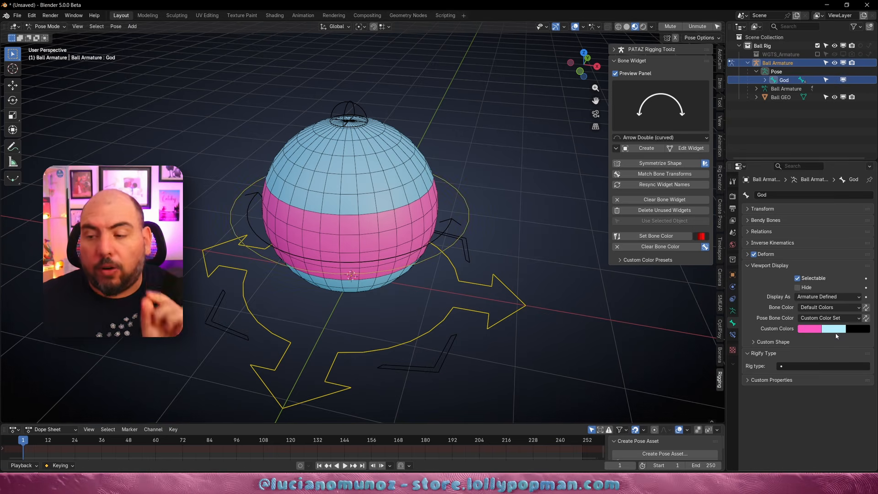
click(861, 329)
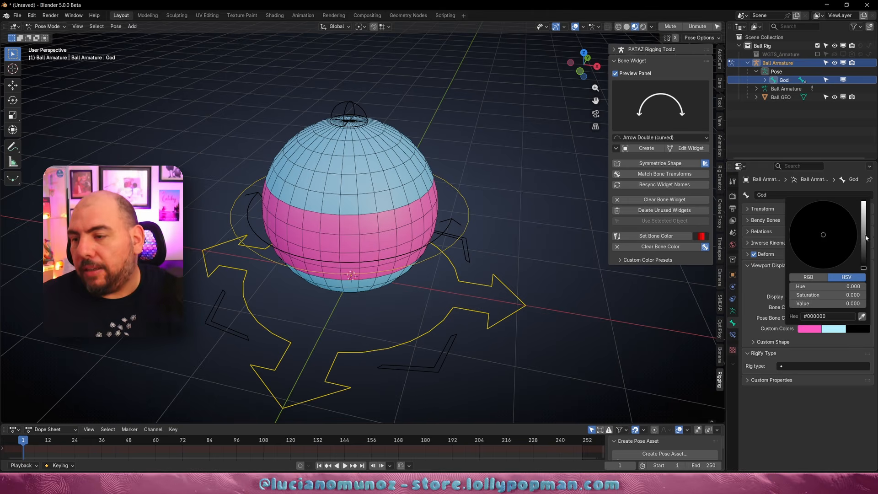
drag(865, 238, 864, 203)
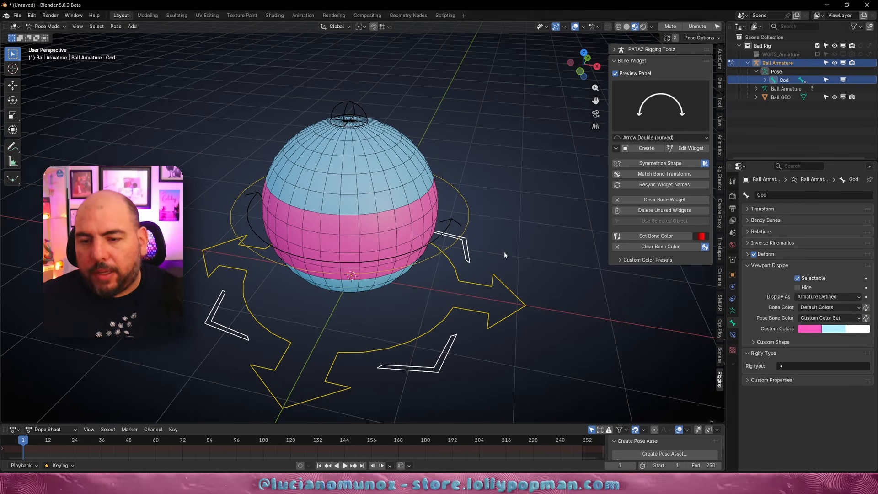
- Set the Rotation bone's pose bone color to Custom Color Set, with the same light blue as its selected-state color
click(451, 238)
click(818, 317)
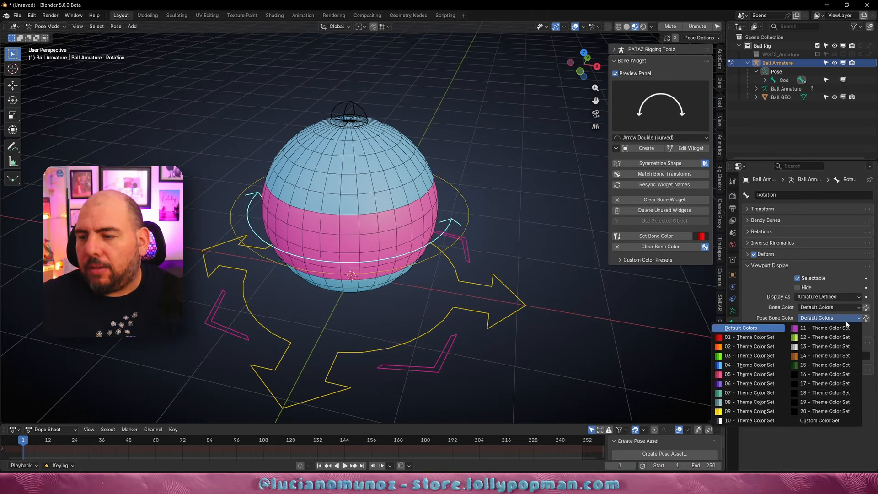
click(823, 420)
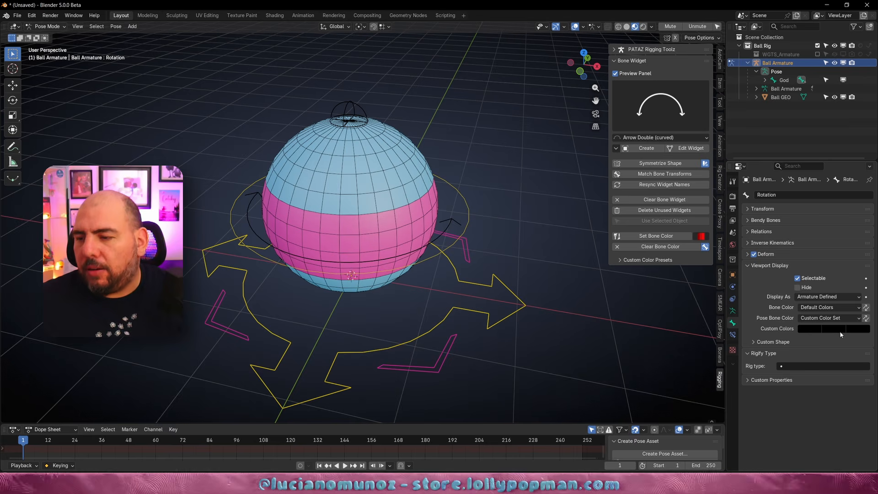
- Set the Rotation bone's unselected-state custom color to bright green and its active-state color to white
click(810, 329)
click(815, 251)
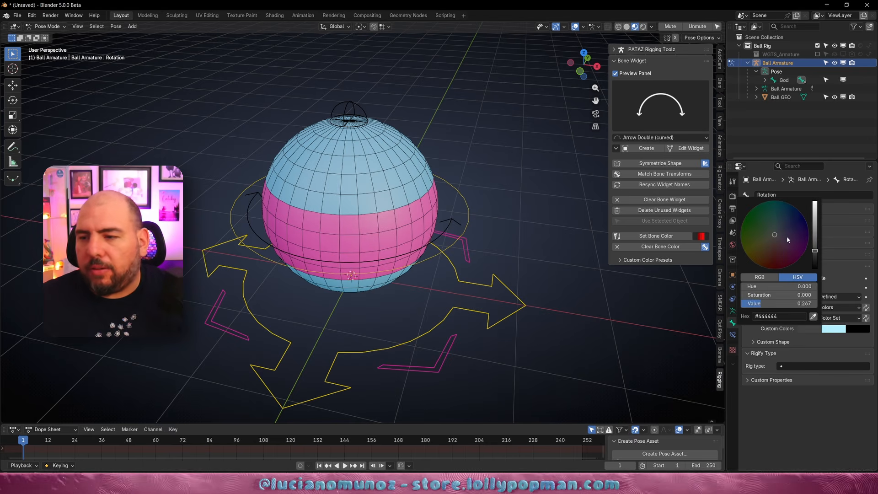
click(741, 228)
drag(814, 251, 815, 202)
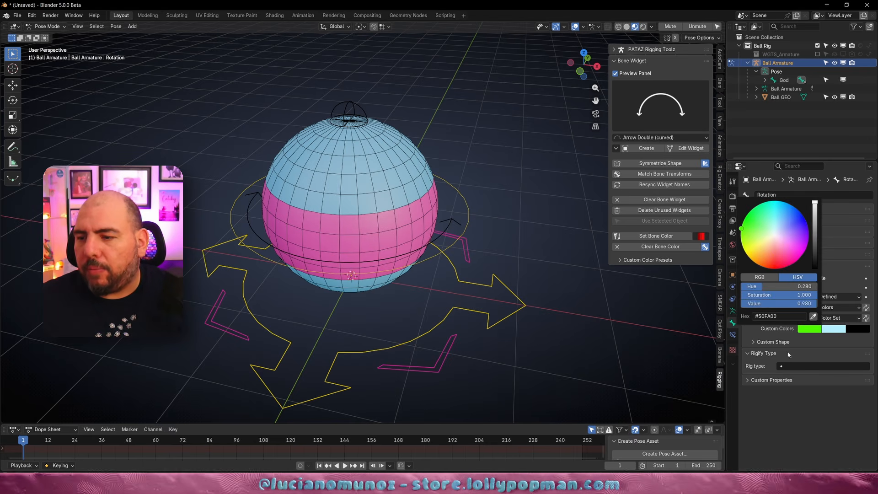
click(856, 330)
drag(864, 251, 864, 202)
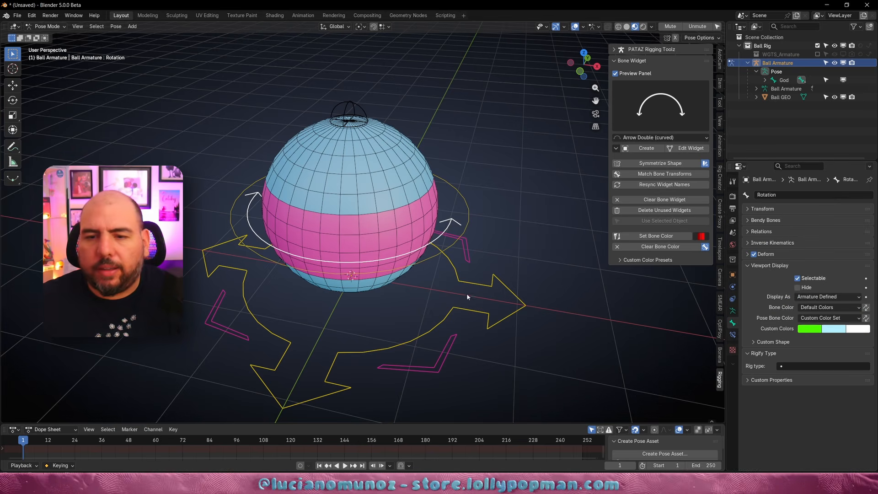
- Set the SS_top bone's pose bone color to Custom Color Set, with light blue for its selected state and white for its active state
click(349, 110)
middle_drag(460, 241, 451, 214)
middle_drag(411, 259, 523, 223)
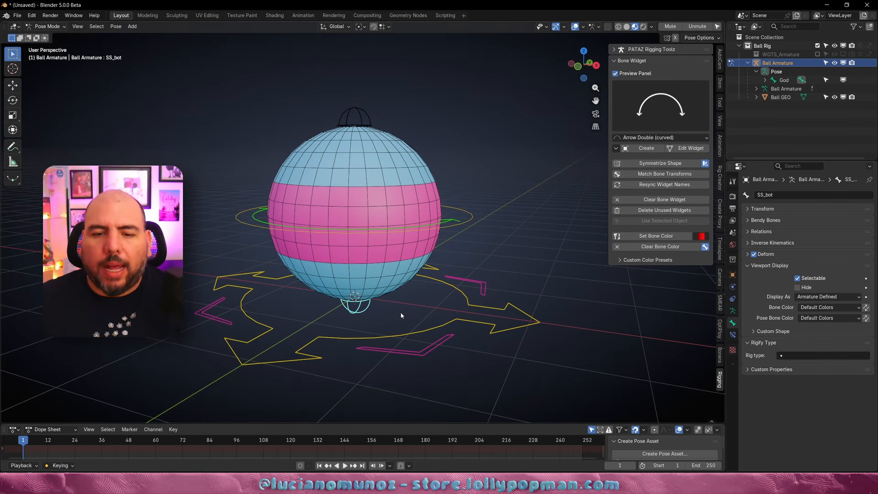
click(374, 320)
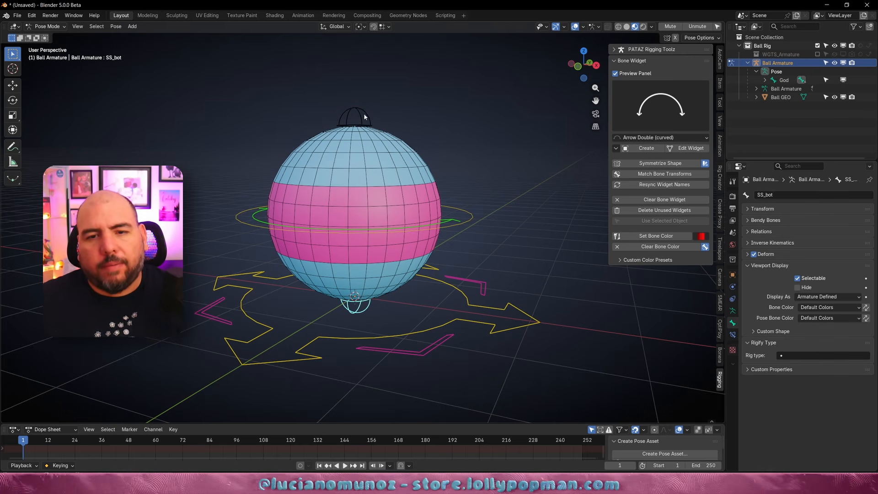
middle_drag(441, 178, 527, 257)
click(825, 318)
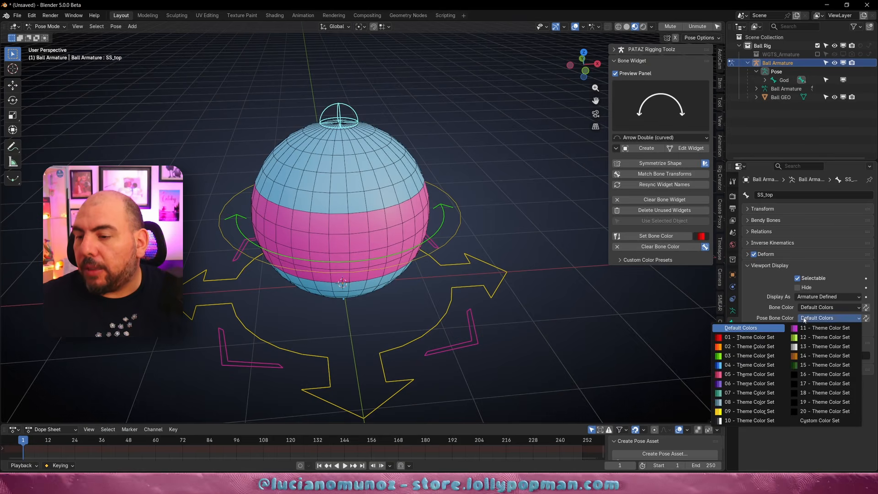
click(845, 331)
click(857, 328)
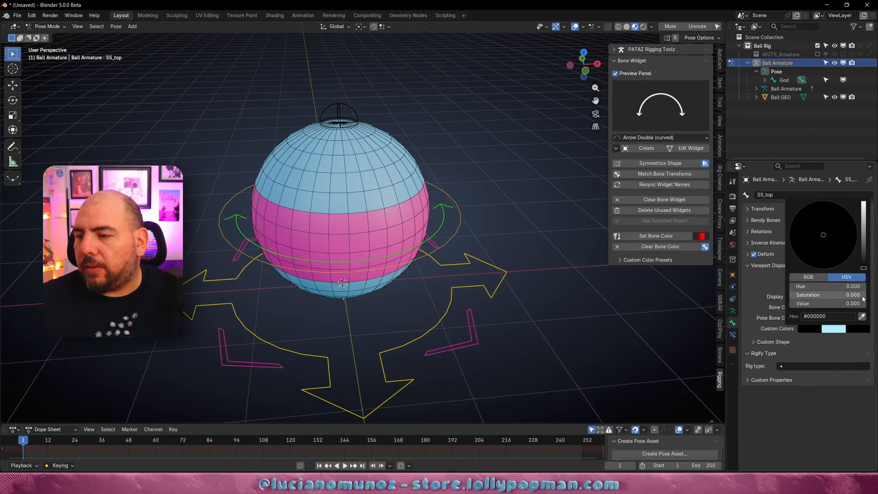
drag(865, 256, 864, 200)
- Select the SS_top and SS_bot bones with the Rotation bone active, and copy Rotation's pose bone color to both
click(442, 258)
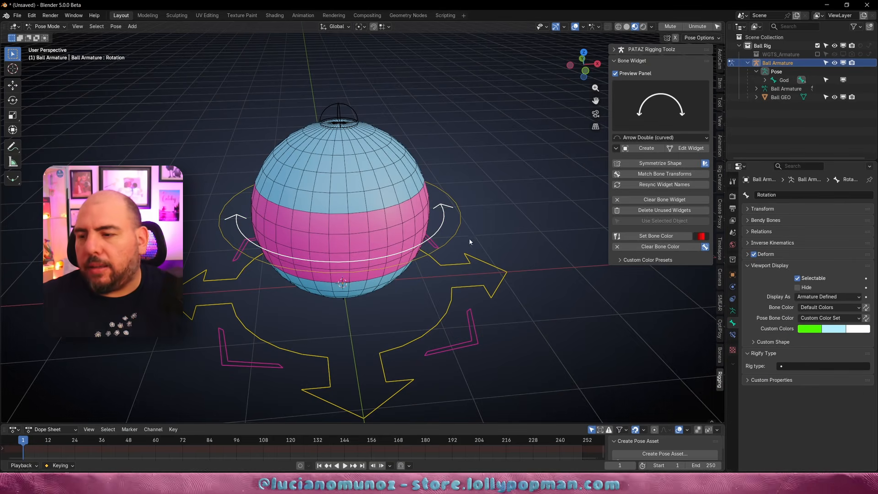
click(346, 108)
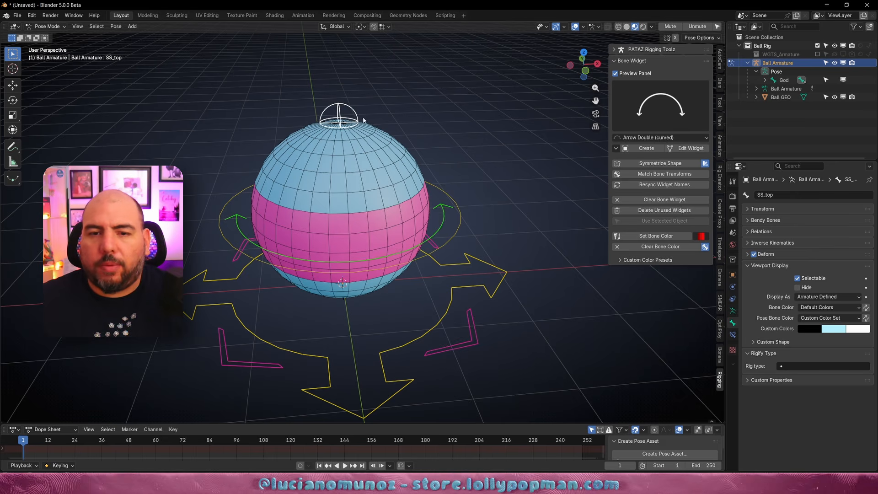
click(444, 217)
middle_drag(361, 279, 355, 244)
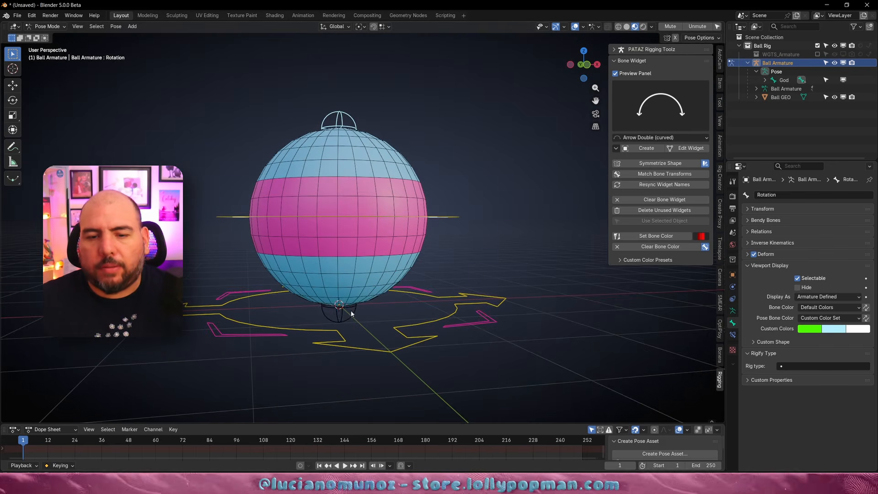
click(351, 311)
middle_drag(443, 205, 439, 233)
click(442, 228)
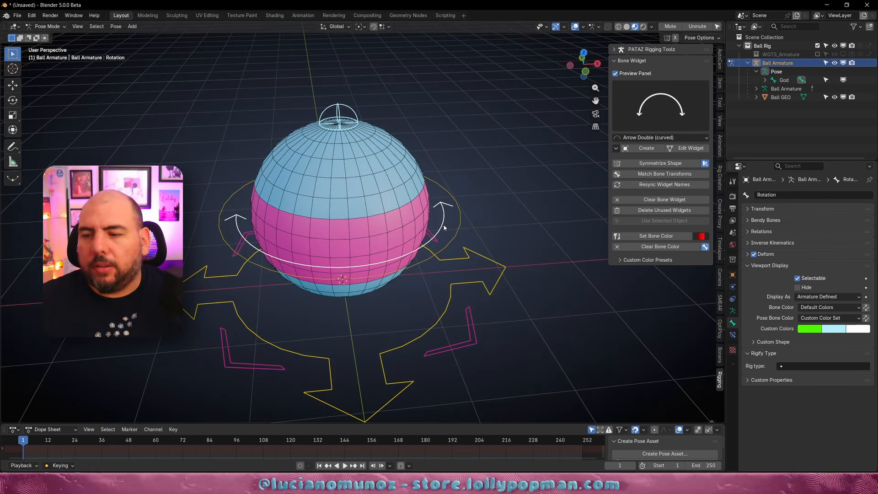
click(859, 318)
click(866, 318)
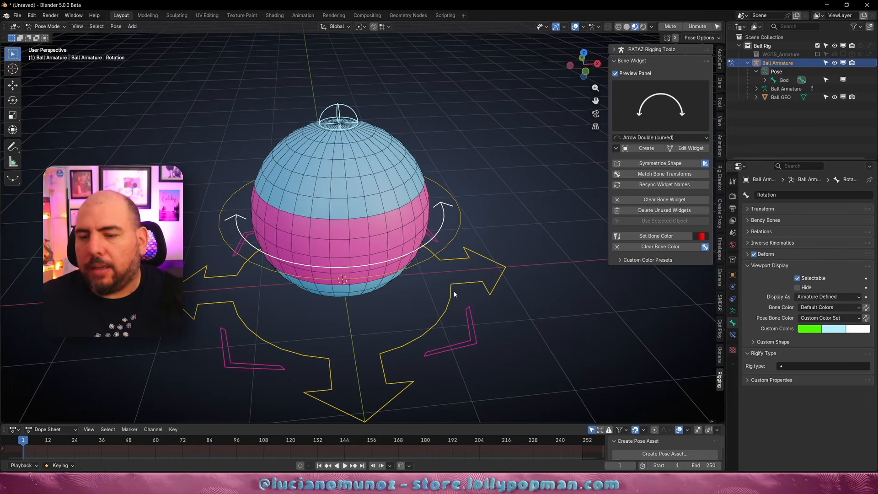
- Select the Master bone and toggle the viewport overlays off and on to examine the whole colored rig
click(453, 294)
middle_drag(454, 293, 486, 293)
scroll(465, 274, down, 2)
key(shift+alt+z)
key(shift+alt+z)
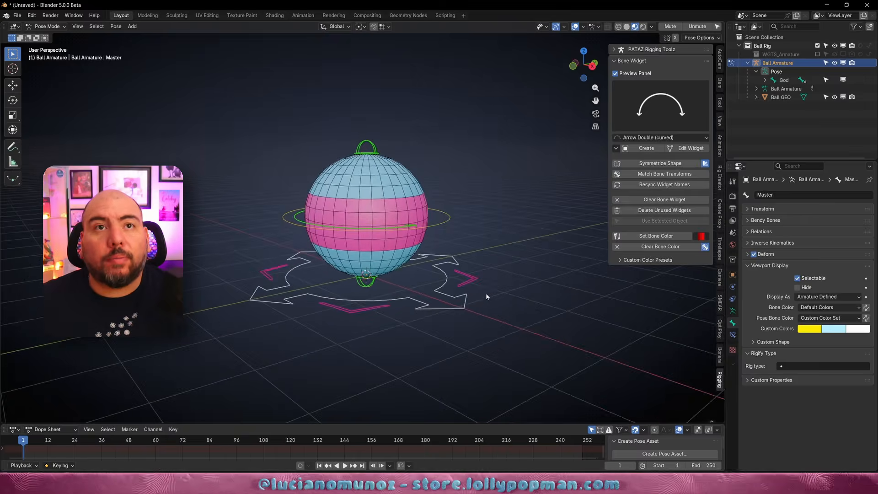
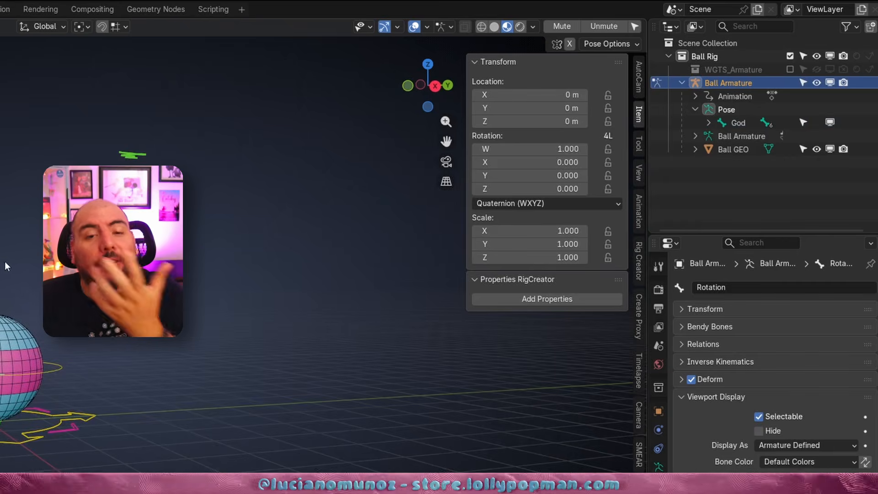
- Select the SS_top bone and test moving, rotating and scaling it, cancelling each transform
right_drag(139, 153, 116, 155)
mouse_move(18, 339)
middle_down()
mouse_move(4, 345)
mouse_move(22, 366)
middle_up()
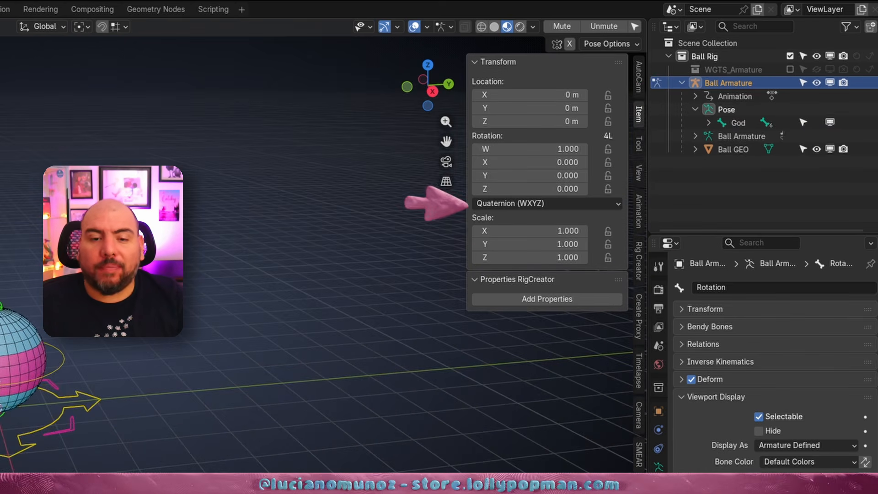
click(2, 305)
middle_drag(126, 386, 110, 341)
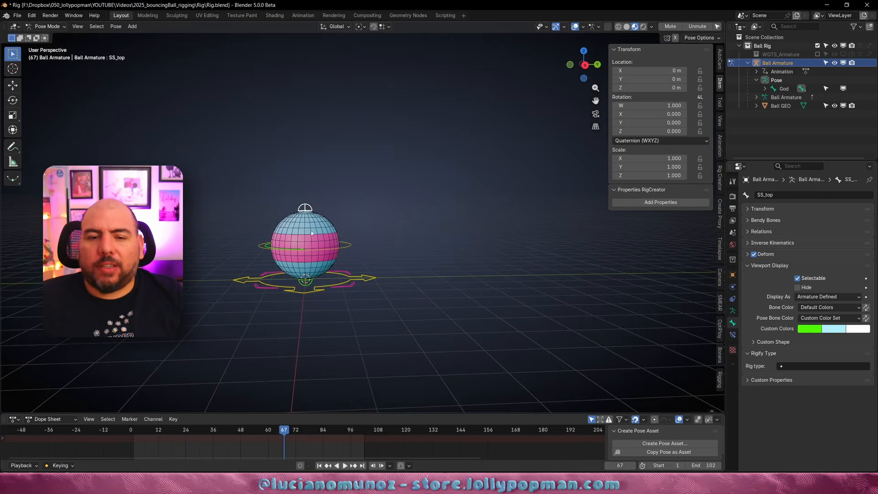
click(303, 211)
key(g)
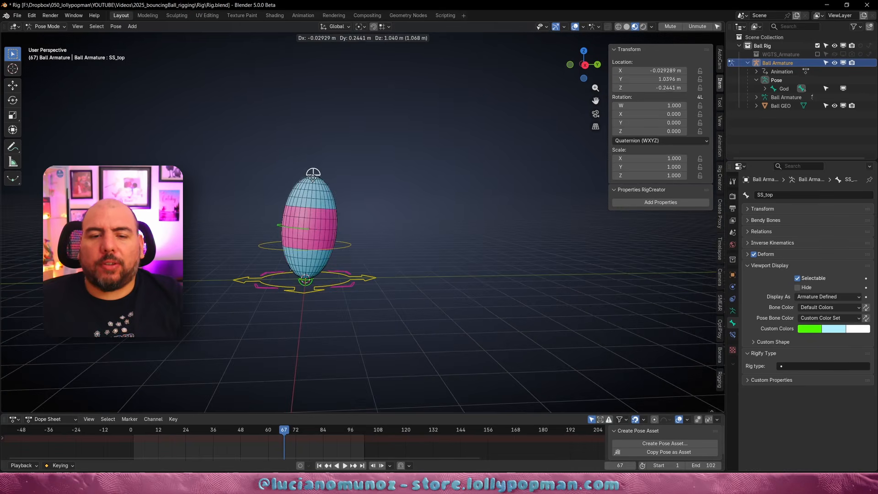
right_click(306, 194)
key(r)
right_click(360, 231)
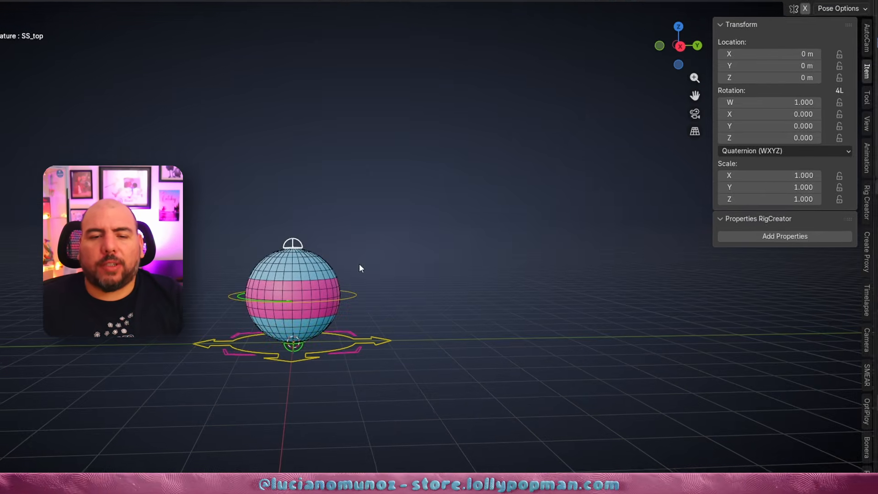
key(r)
right_click(299, 162)
key(s)
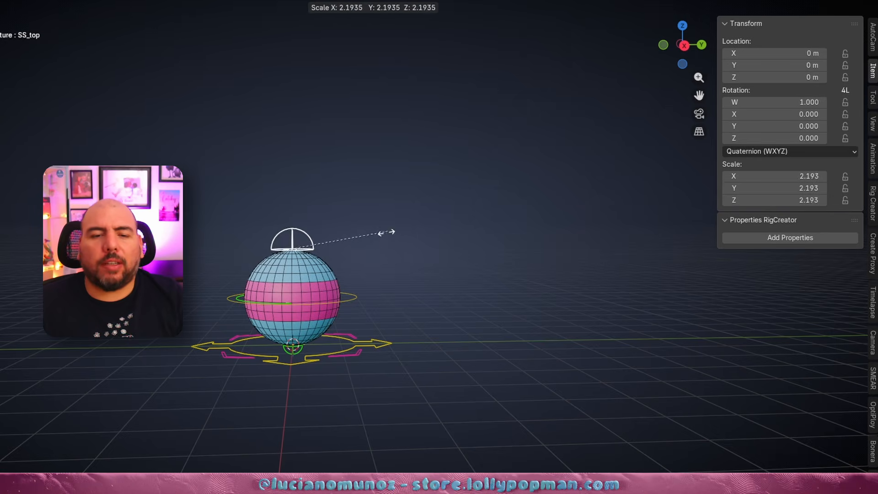
right_click(386, 234)
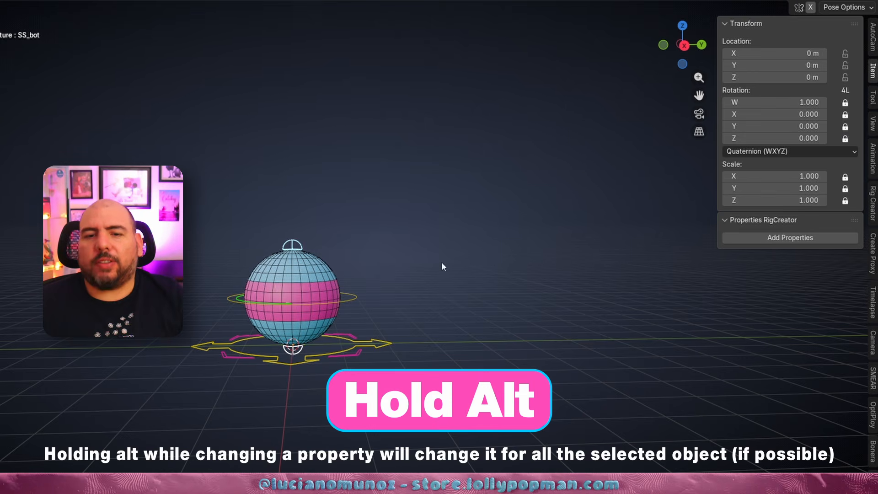
- Set the rotation mode of the selected SS_top and SS_bot bones to XYZ Euler
middle_drag(376, 270, 388, 276)
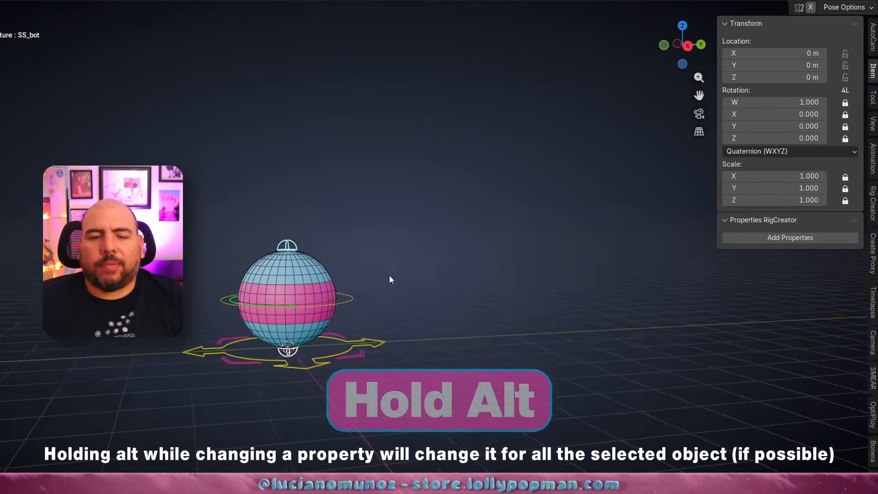
click(792, 147)
click(784, 194)
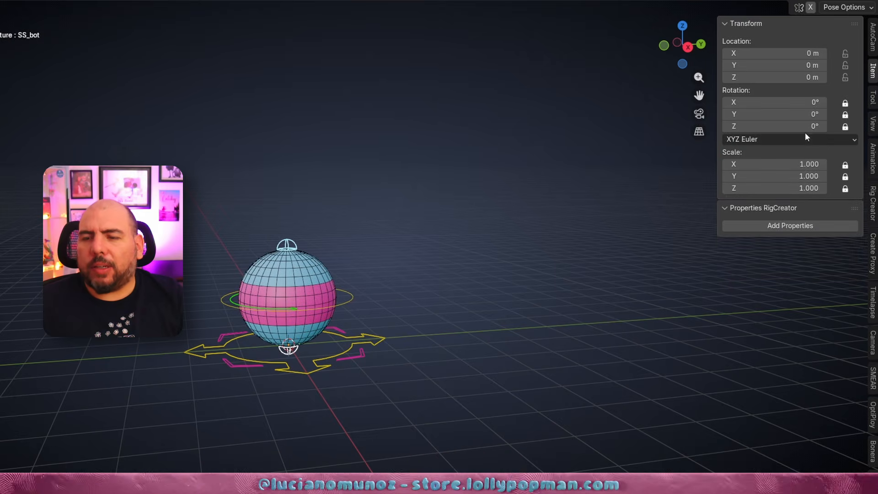
- Select the Rotation bone, try rotating it freely, and set its rotation mode to XYZ Euler
middle_drag(407, 259, 434, 243)
scroll(430, 247, up, 2)
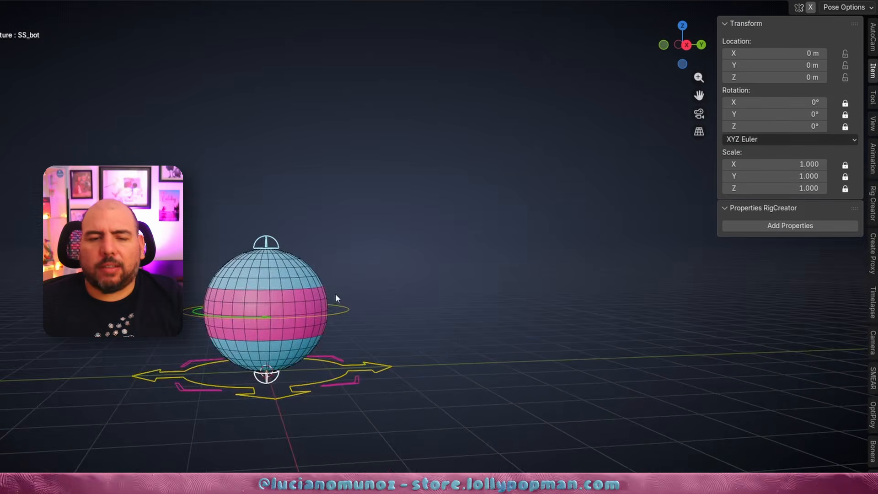
shift+middle_drag(337, 296, 379, 282)
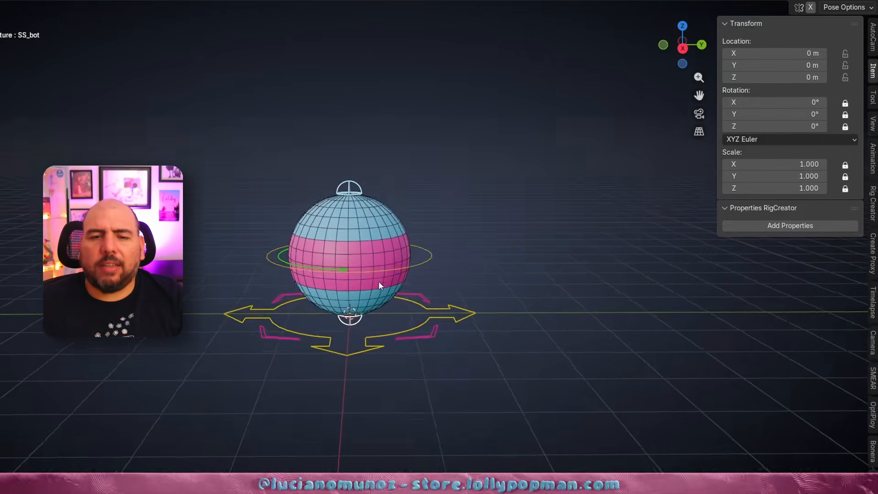
click(326, 268)
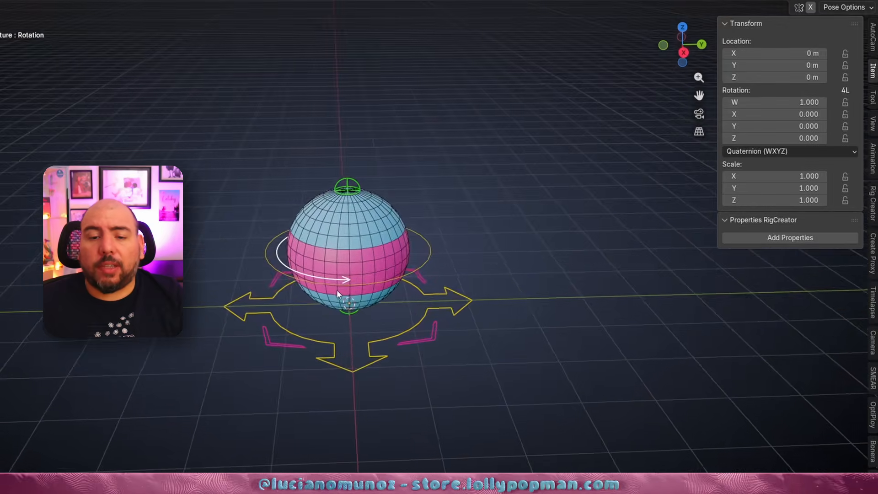
key(r)
right_click(364, 271)
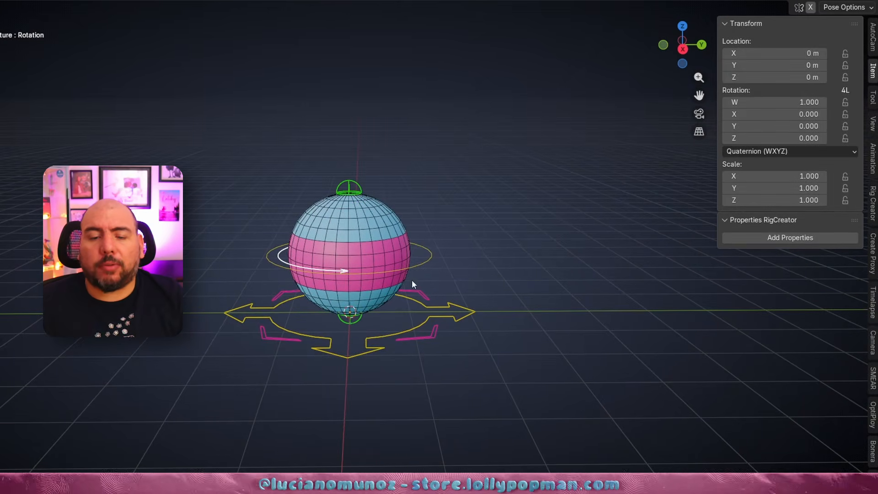
click(805, 152)
click(796, 190)
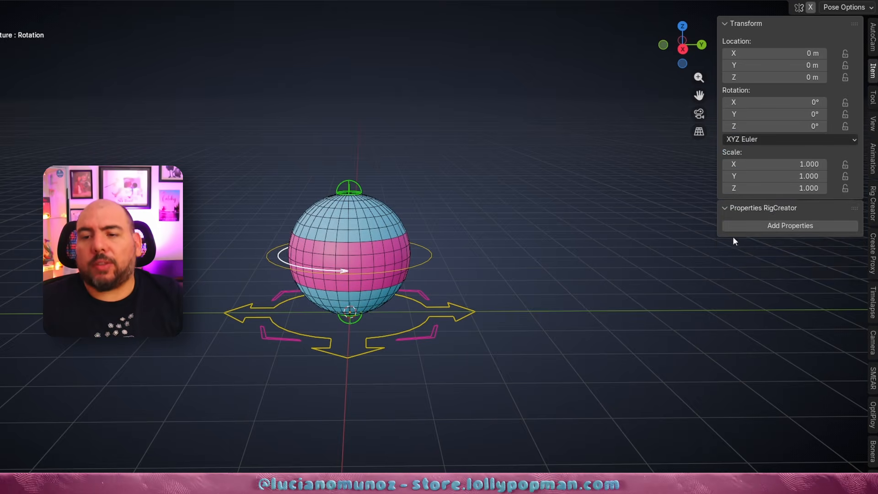
- Test spinning the Rotation bone about Y through more than two full turns in the front view, cancelling each rotation
key(KP_1)
key(r)
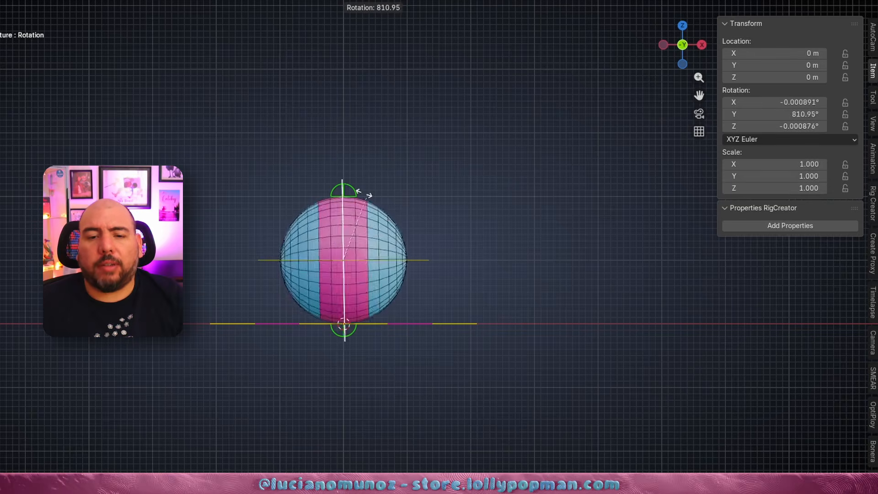
key(Escape)
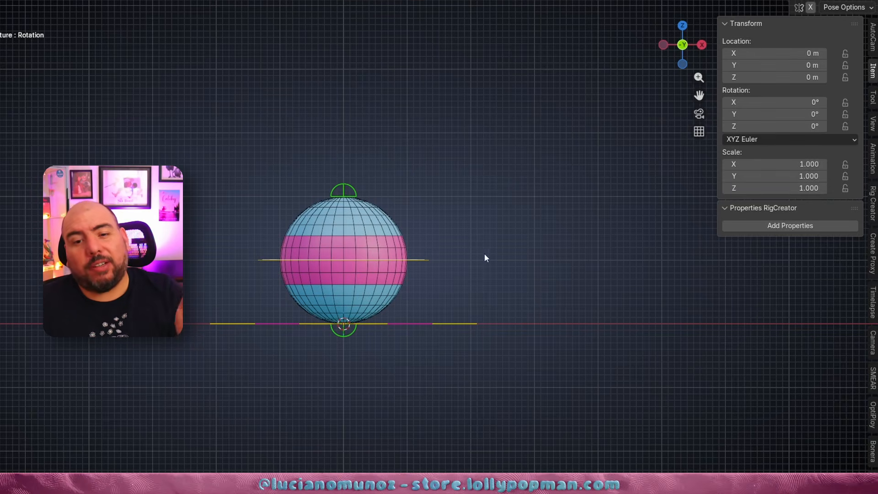
key(r)
key(Escape)
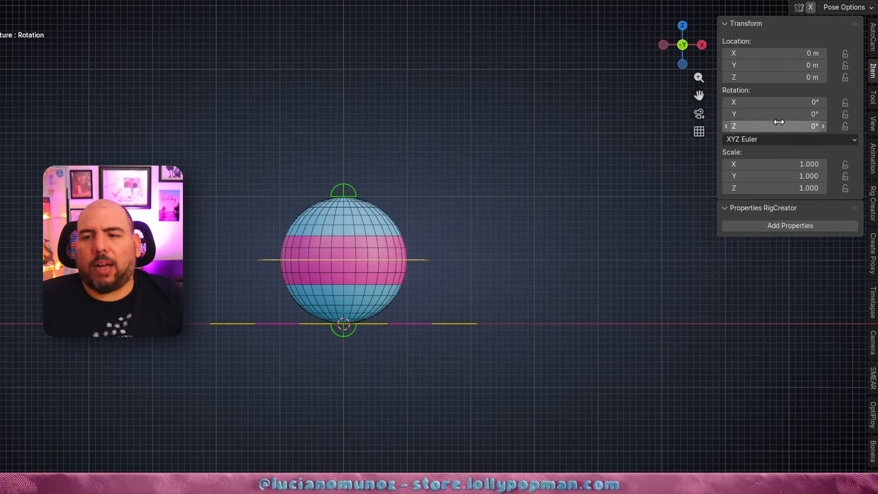
- Lock the Rotation bone's location and scale on all three axes
middle_drag(437, 234, 488, 208)
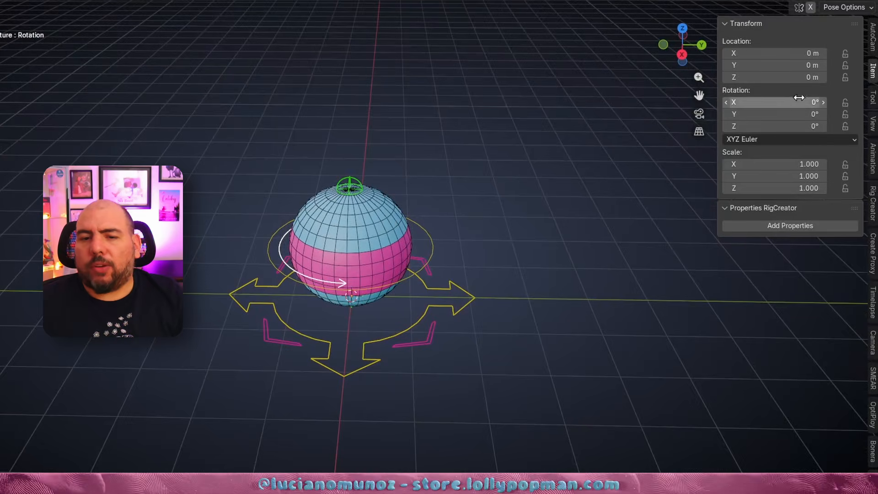
click(845, 77)
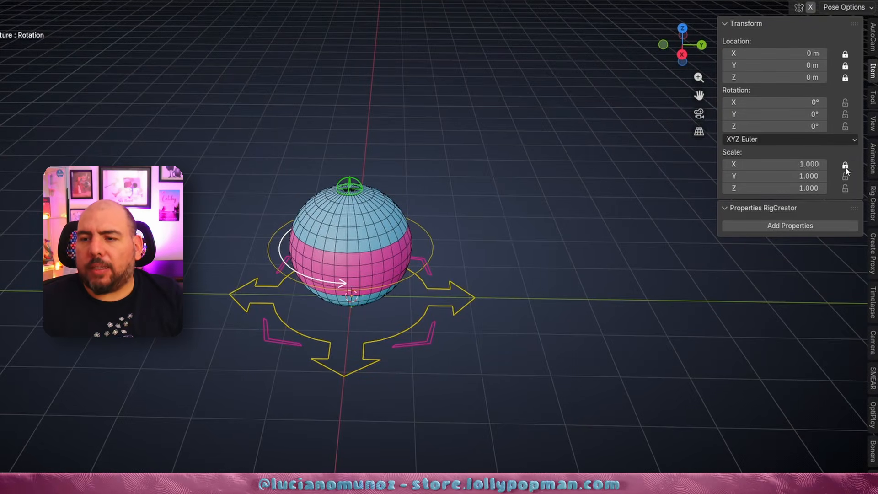
- Set the COG bone's rotation mode to XYZ Euler and lock its scale on all axes
middle_drag(442, 268, 416, 263)
click(418, 267)
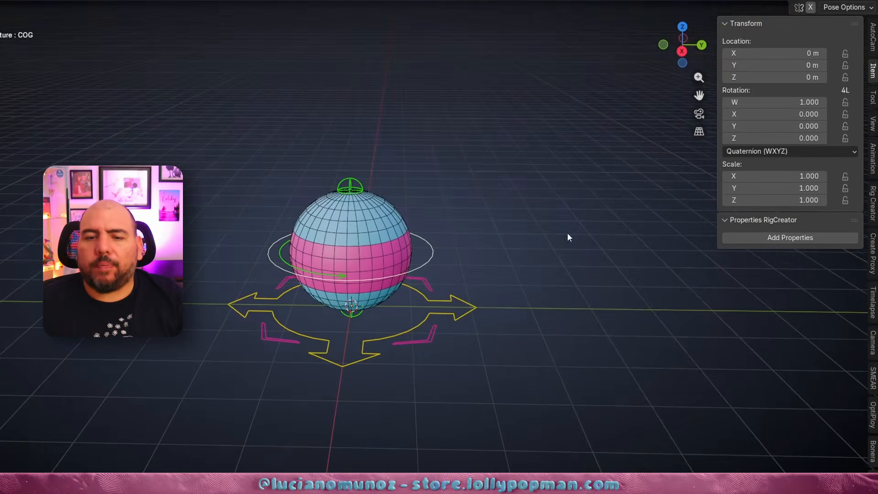
middle_drag(567, 234, 576, 215)
click(785, 152)
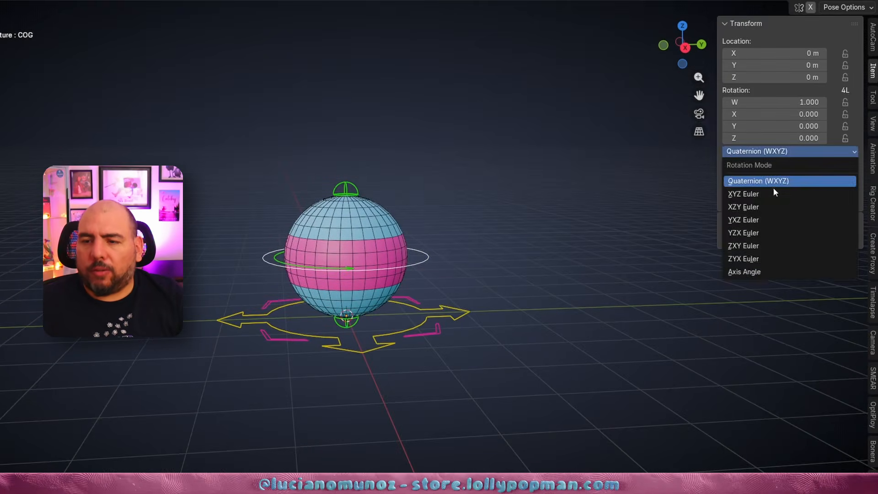
click(772, 189)
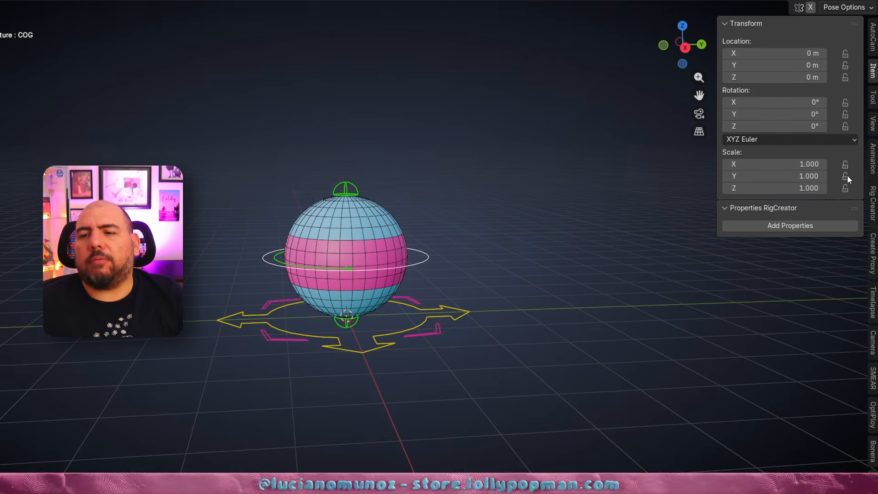
middle_drag(541, 232, 421, 337)
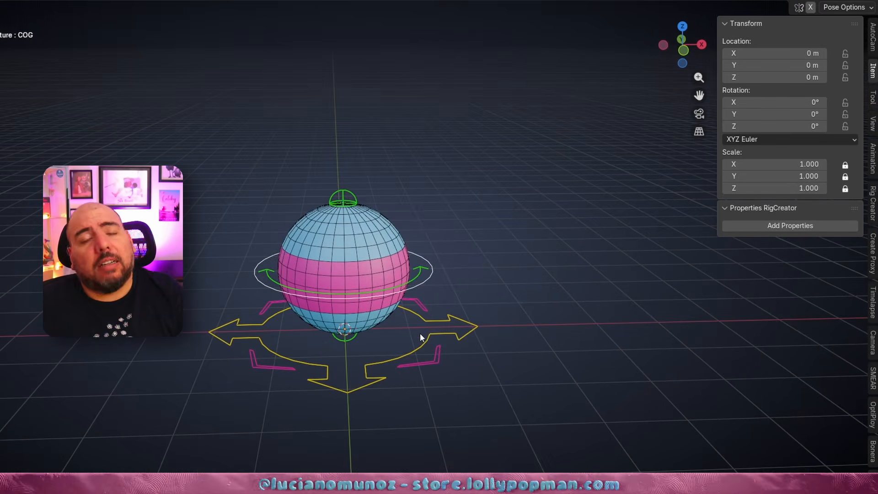
- Set the rotation mode of the Master and God bones to XYZ Euler
click(424, 361)
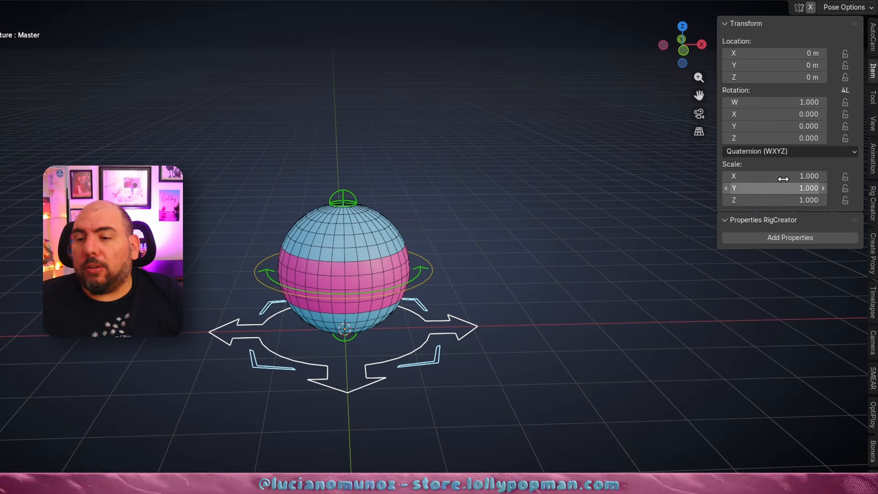
click(776, 152)
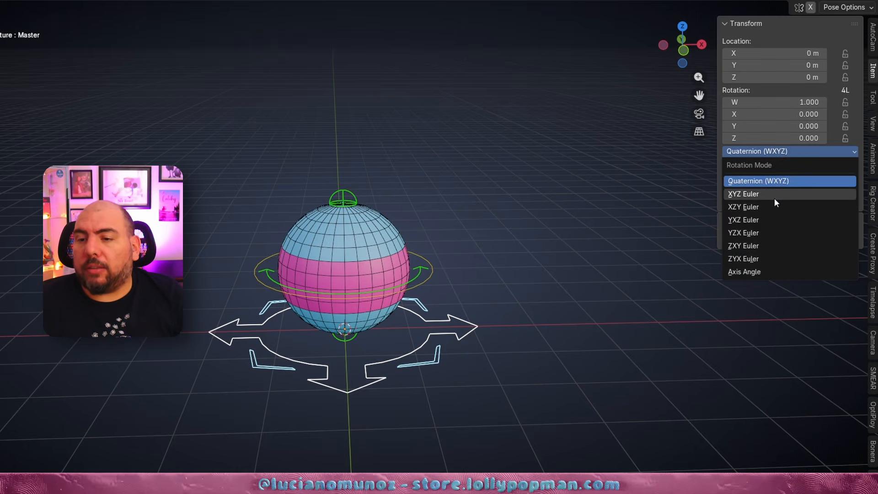
click(774, 197)
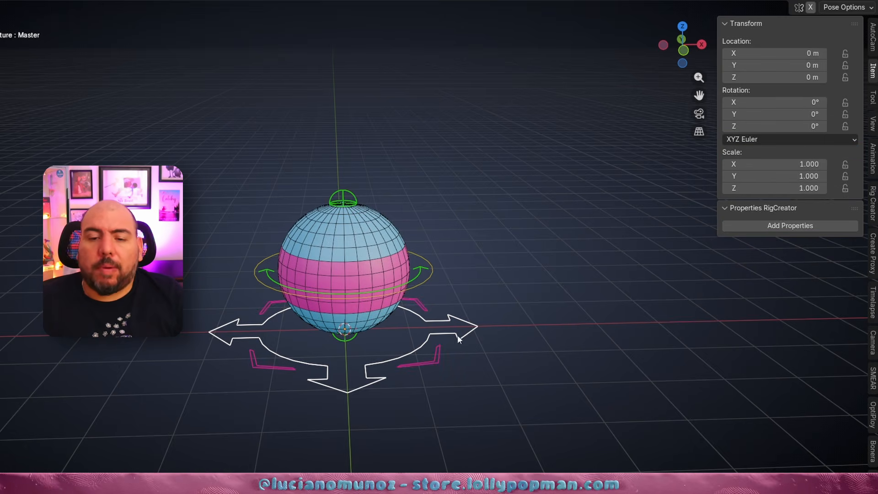
click(437, 357)
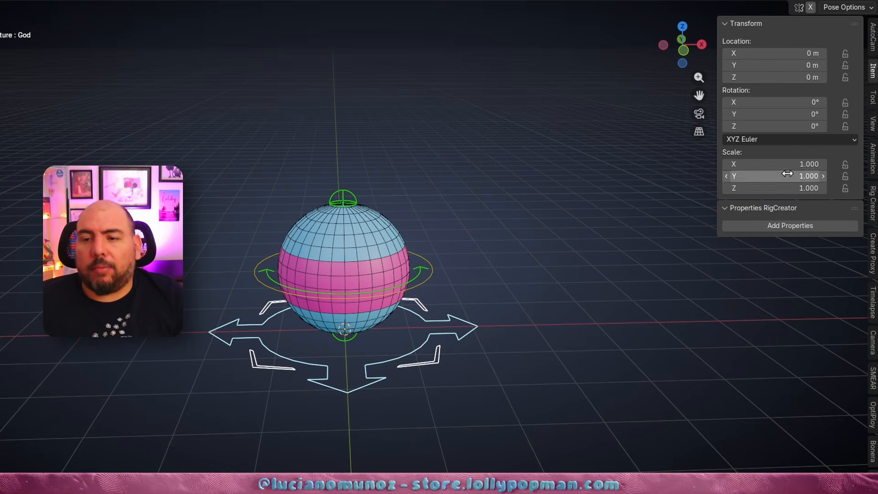
click(785, 139)
click(782, 183)
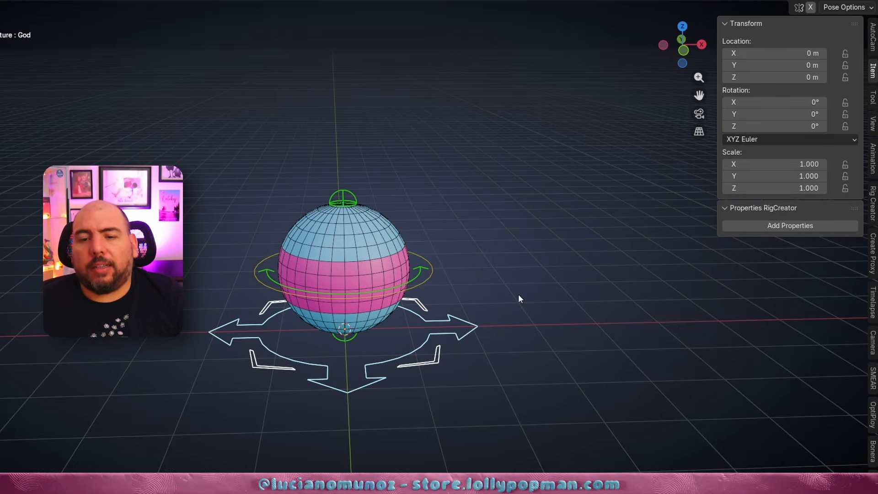
- Test squashing the ball by moving the SS_top bone down toward SS_bot in the front view, and cancel the move
click(431, 278)
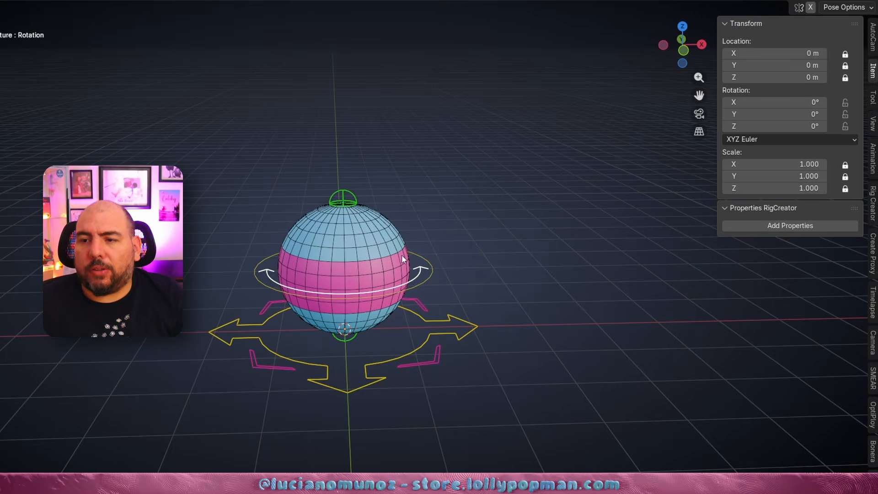
click(364, 216)
key(g)
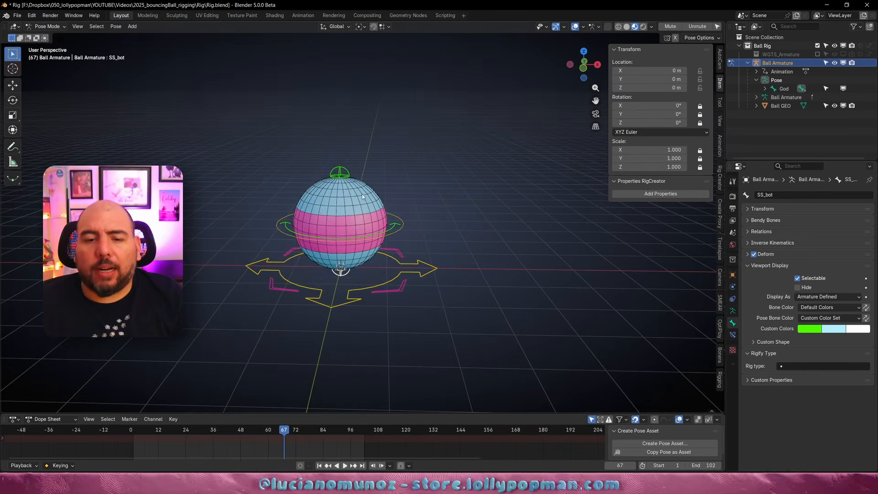
key(KP_1)
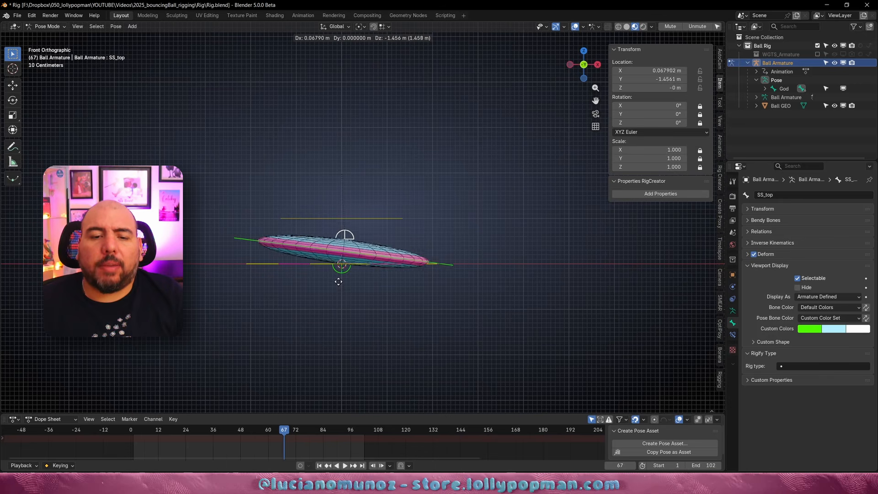
key(Escape)
- Add a Limit Location bone constraint to the SS_top bone and show the rig in the front view
middle_drag(501, 238, 402, 222)
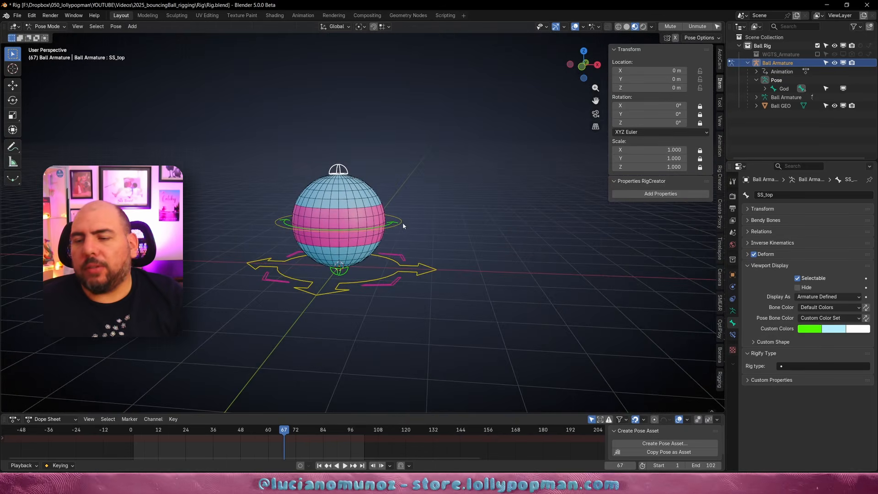
click(733, 335)
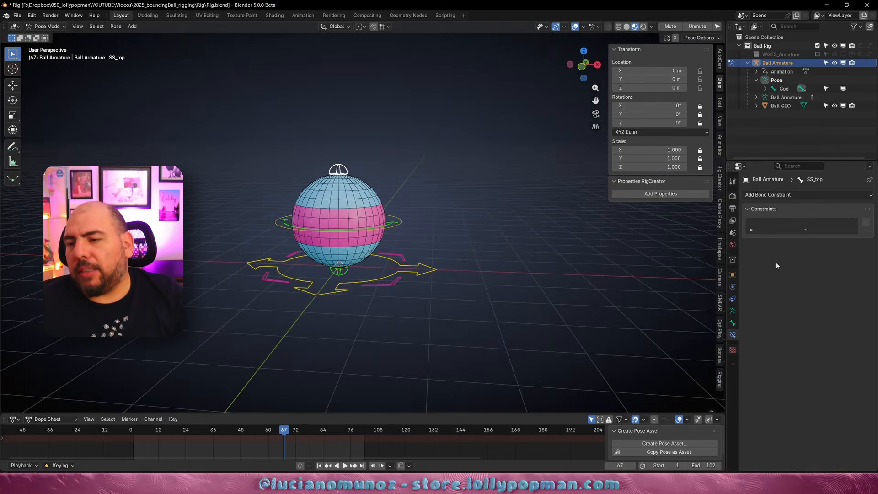
click(791, 196)
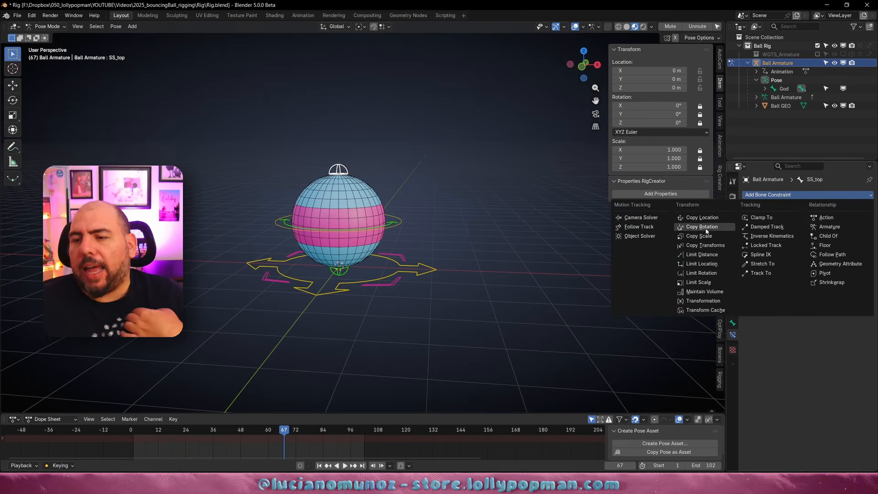
click(707, 264)
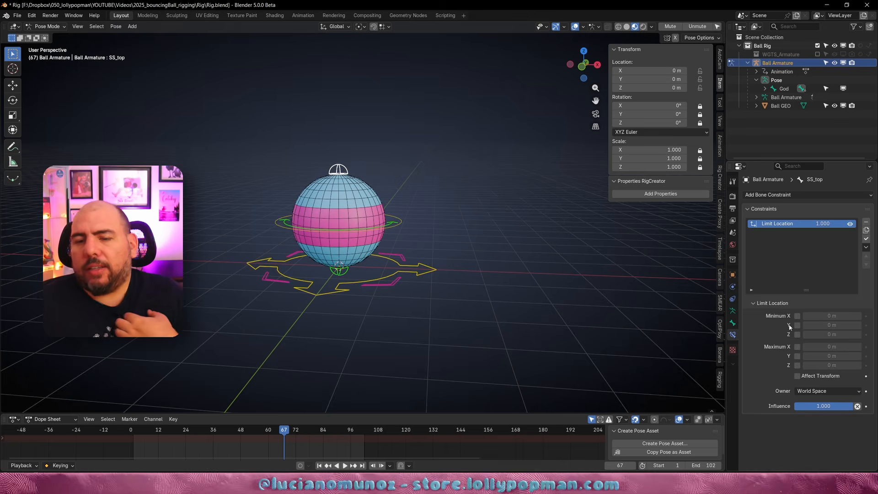
key(KP_1)
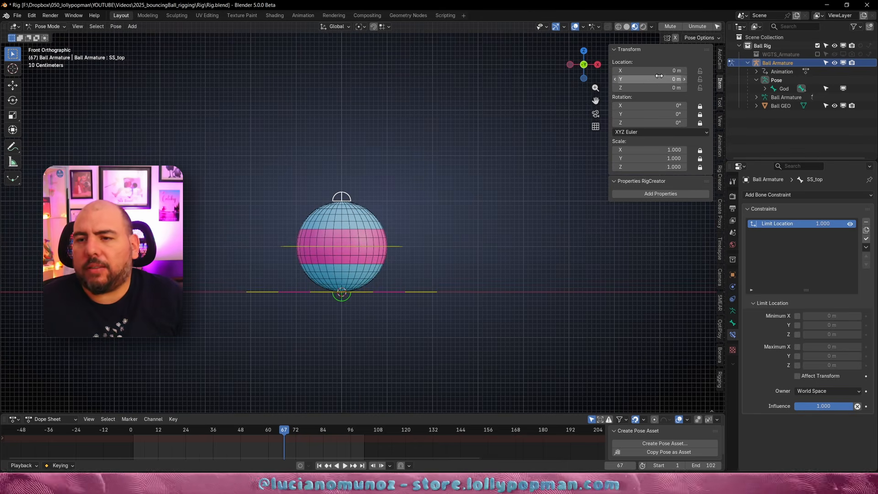
- Set the SS_top Limit Location constraint's owner to Local Space, and try moving the bone freely before cancelling the move
click(808, 390)
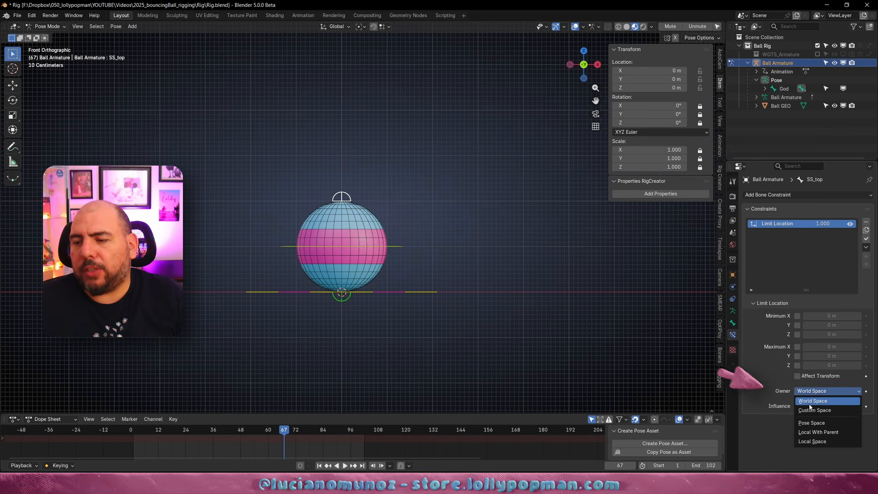
click(810, 442)
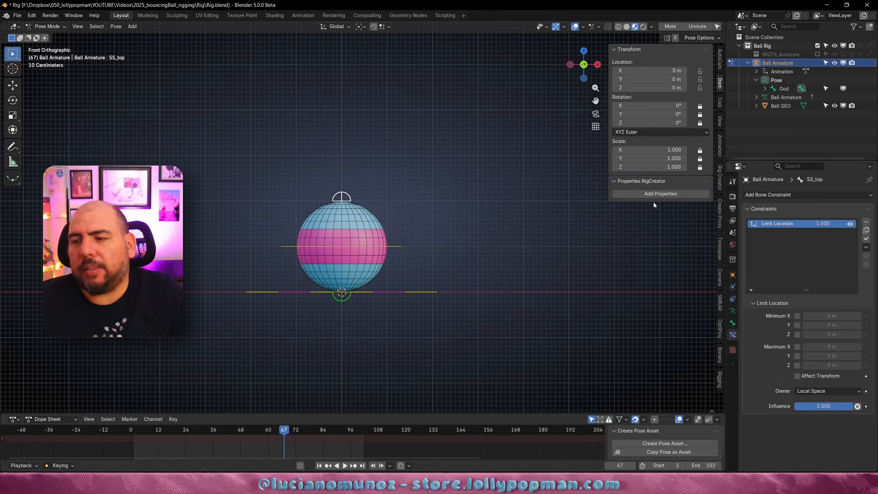
drag(342, 196, 247, 237)
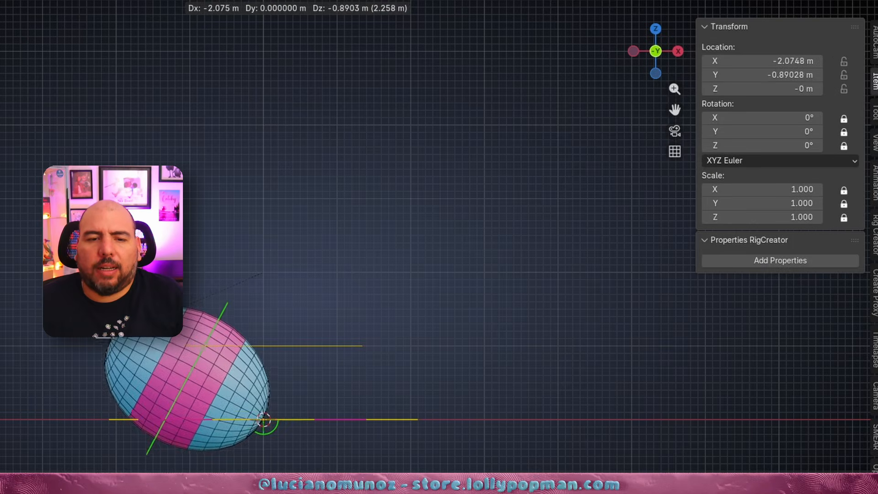
drag(112, 328, 323, 219)
right_click(324, 220)
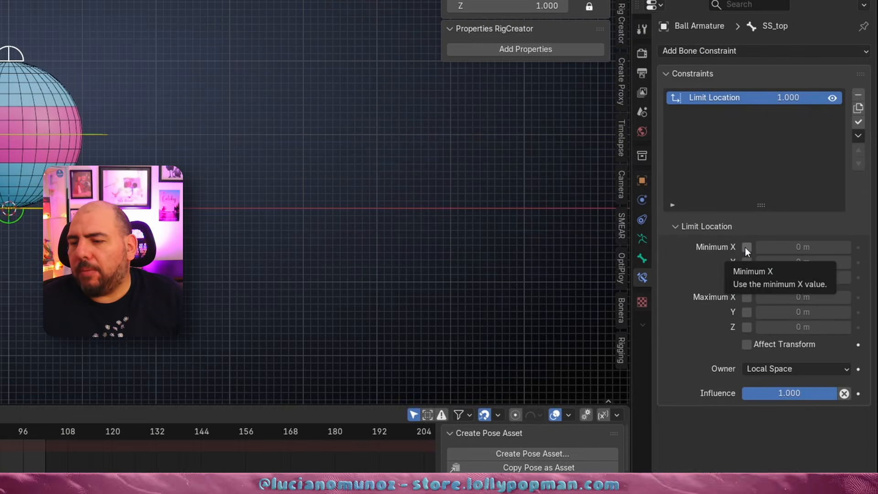
- Enable SS_top's minimum X, Y and Z limits at -1 m and test them by moving the bone down, cancelling the move
drag(746, 247, 748, 278)
drag(800, 247, 796, 290)
key(ctrl+z)
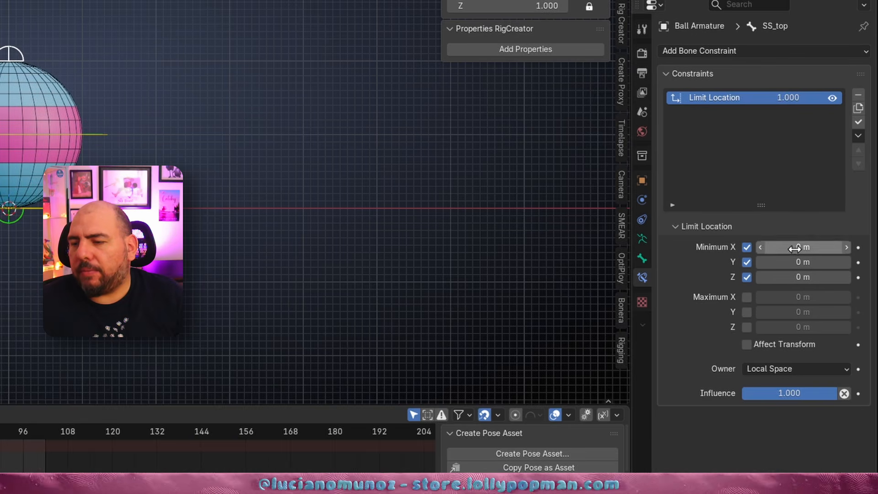
click(795, 249)
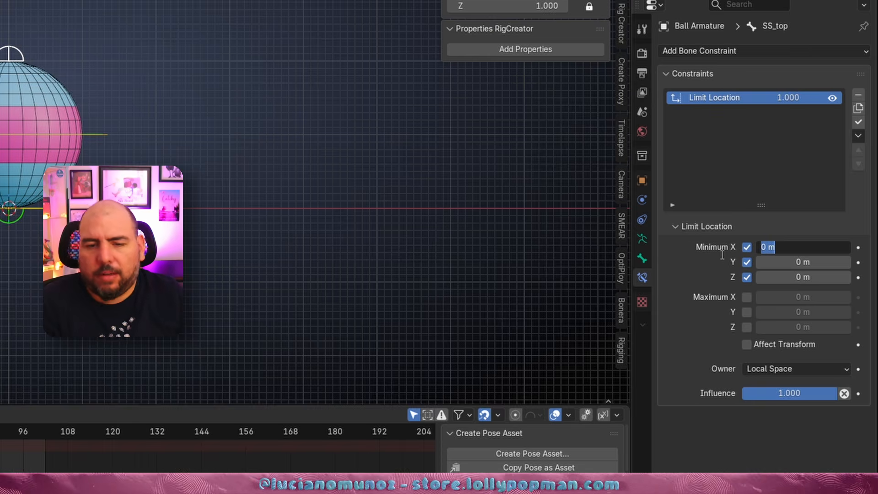
text(-1)
key(Return)
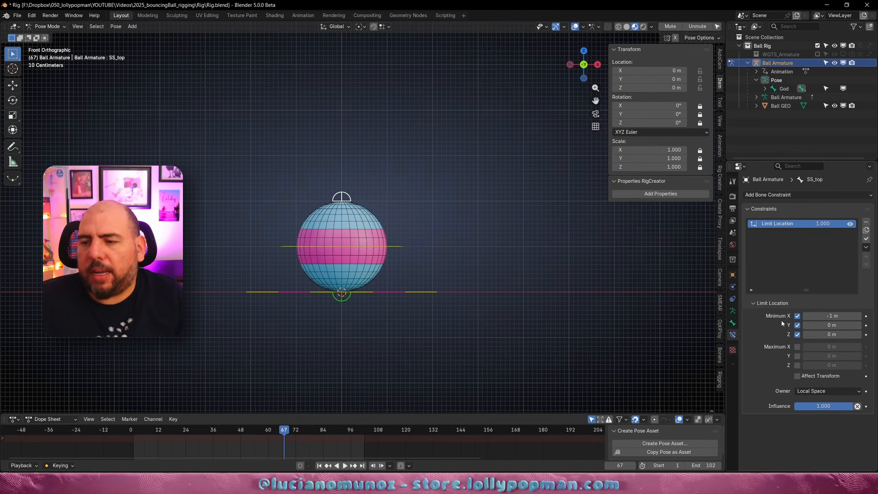
key(ctrl+c)
key(ctrl+v)
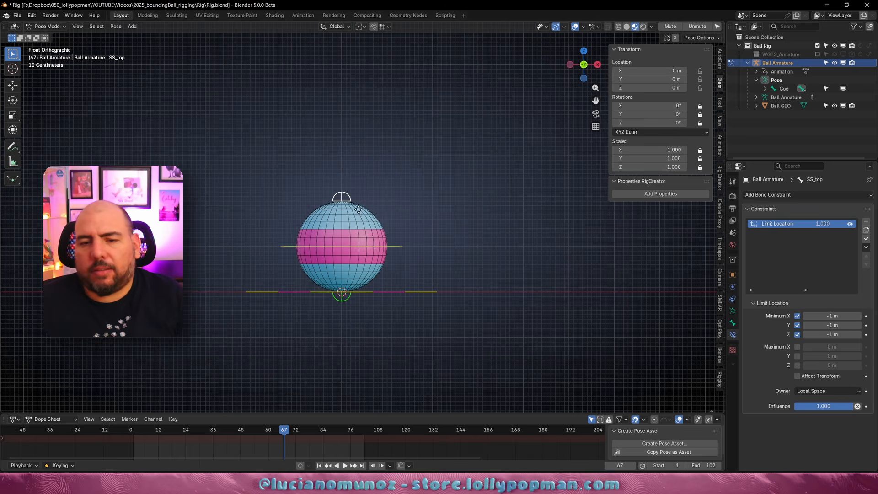
key(g)
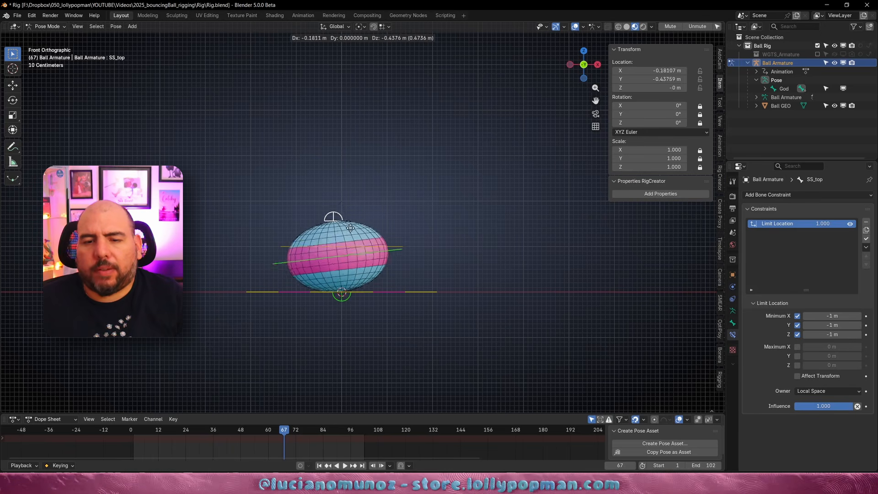
key(Escape)
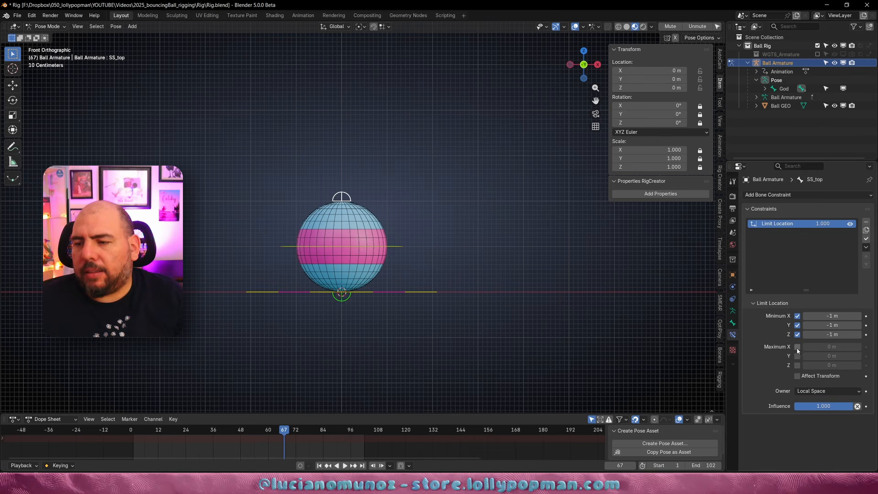
- Enable SS_top's maximum X, Y and Z limits at 1 m and test them with an upward move, clearing the bone's location
key(Return)
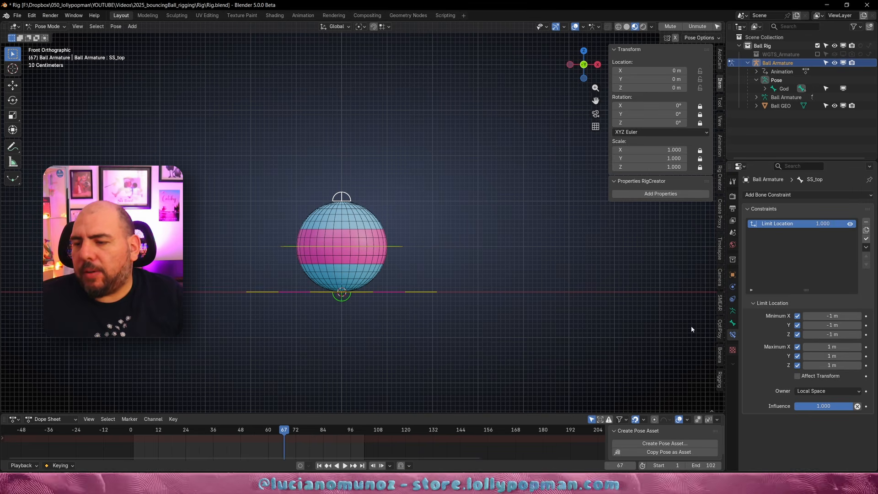
key(g)
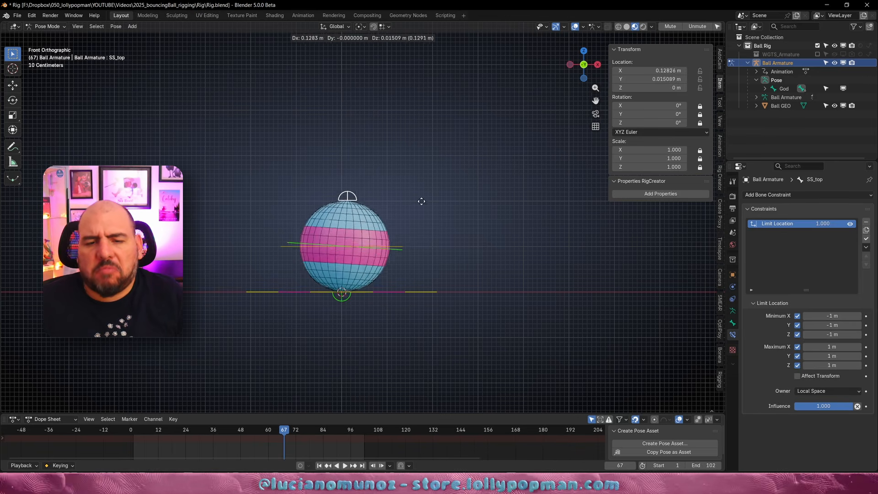
click(421, 127)
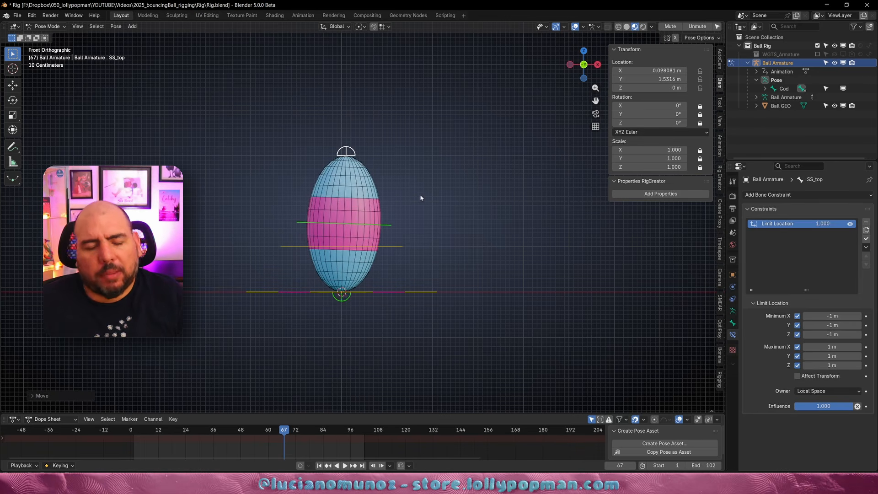
key(alt+g)
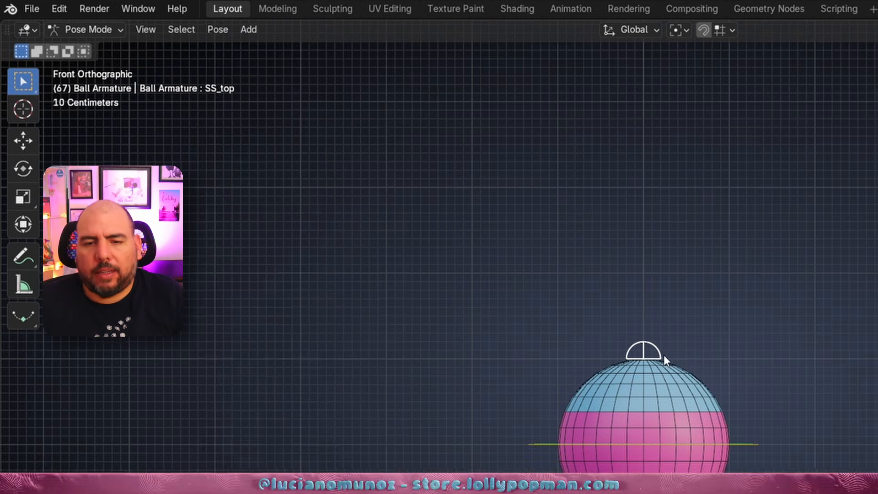
- Copy SS_top's Limit Location constraint to the SS_bot bone and test it by moving SS_bot, cancelling the move
click(116, 26)
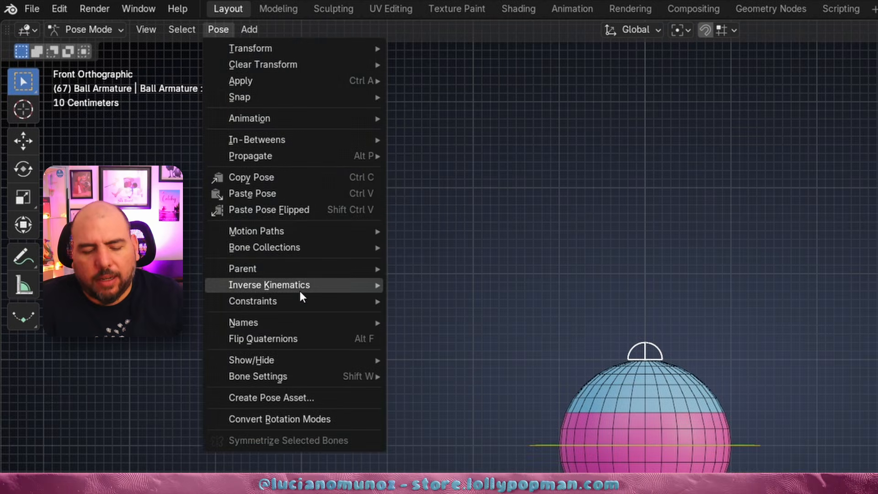
mouse_move(302, 299)
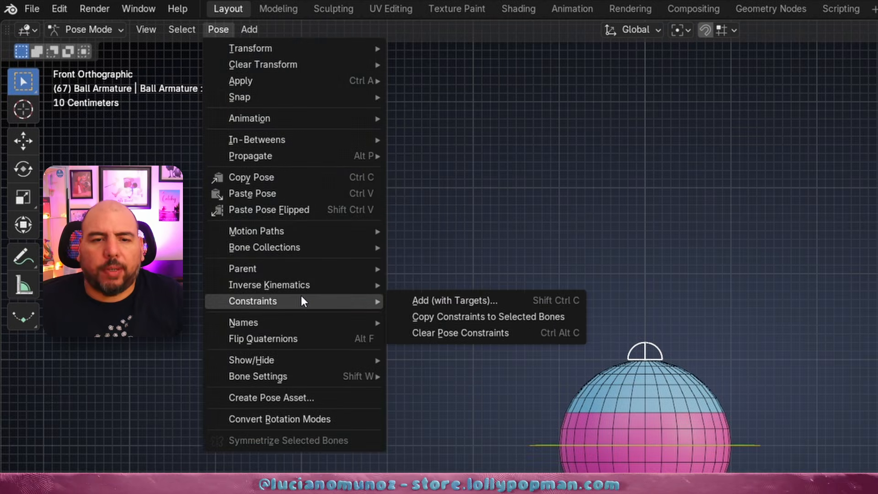
click(440, 320)
key(g)
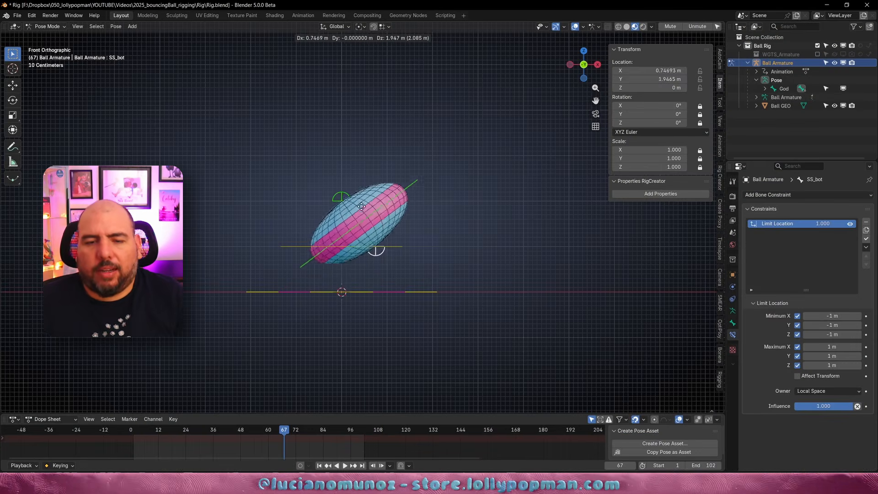
right_click(348, 311)
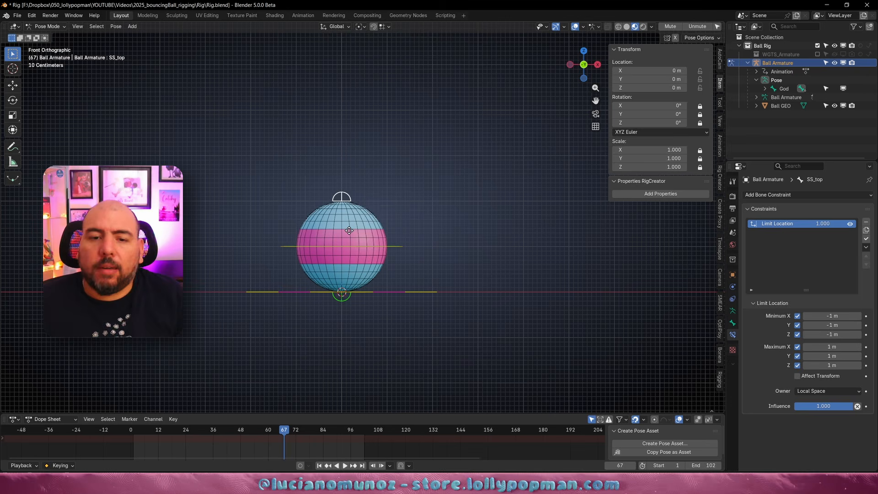
- Move SS_top repeatedly upward past its 1 m limit to compare its location values with the constrained position
key(g)
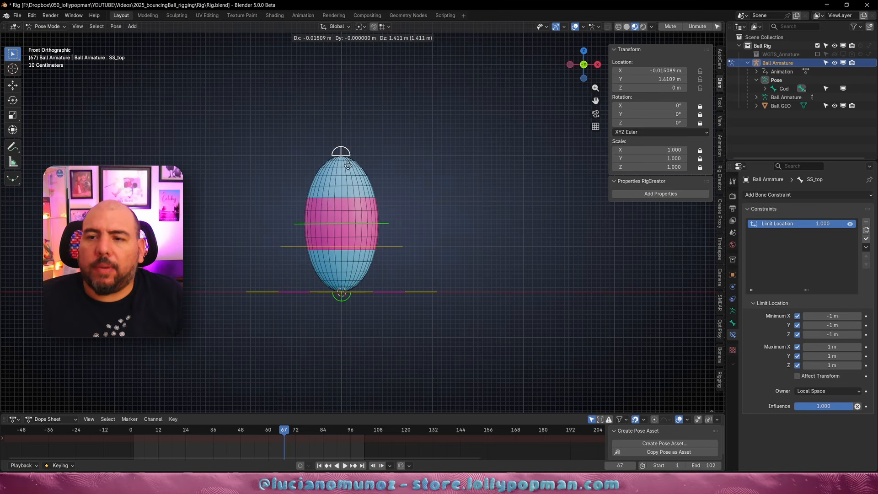
click(347, 91)
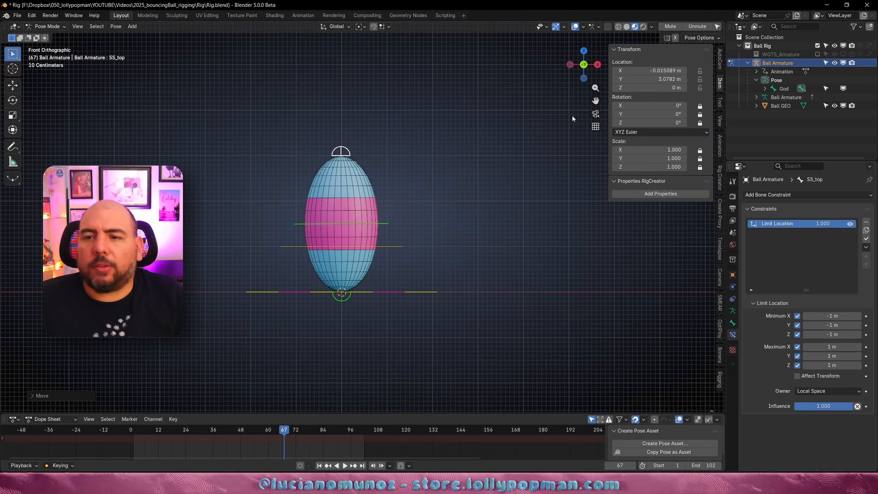
key(g)
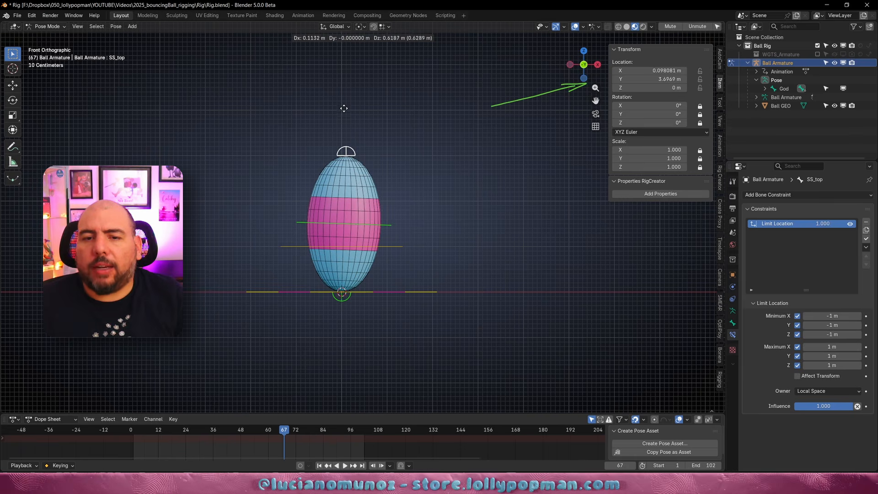
click(342, 71)
key(g)
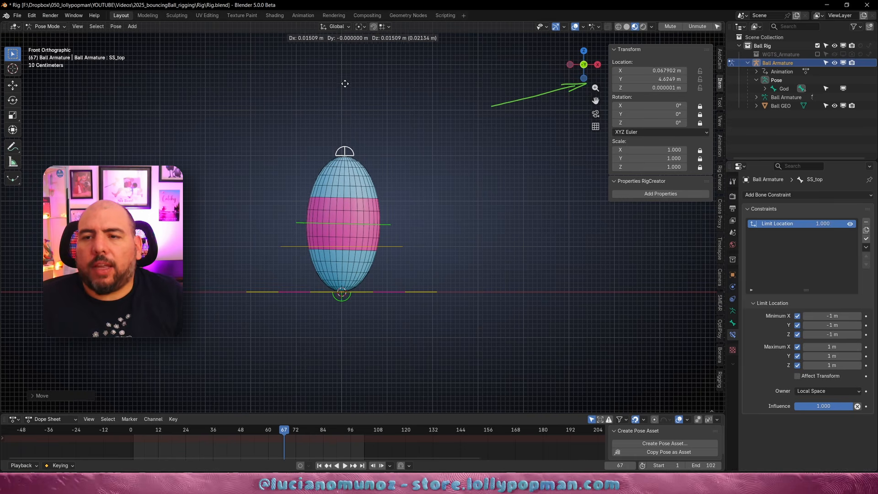
click(343, 160)
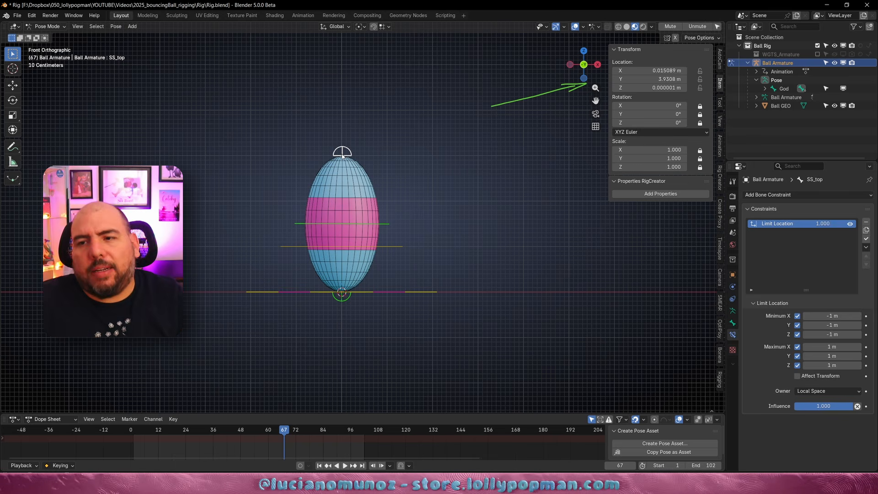
- Enable Affect Transform on SS_top's Limit Location constraint and test it with repeated moves past the limits, returning the bone to its rest location
click(797, 377)
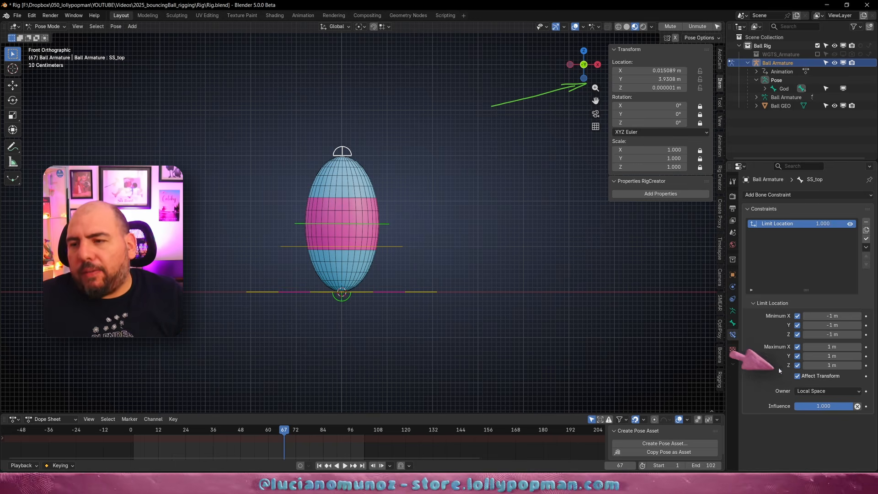
key(g)
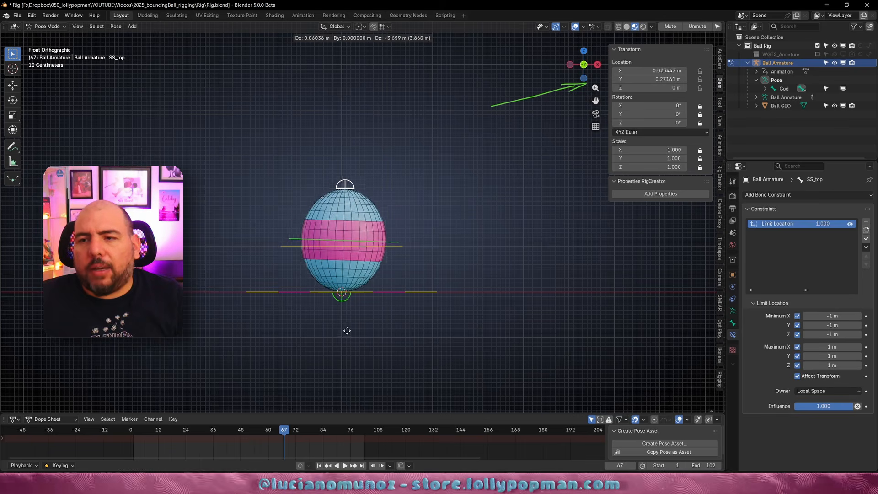
click(338, 164)
key(g)
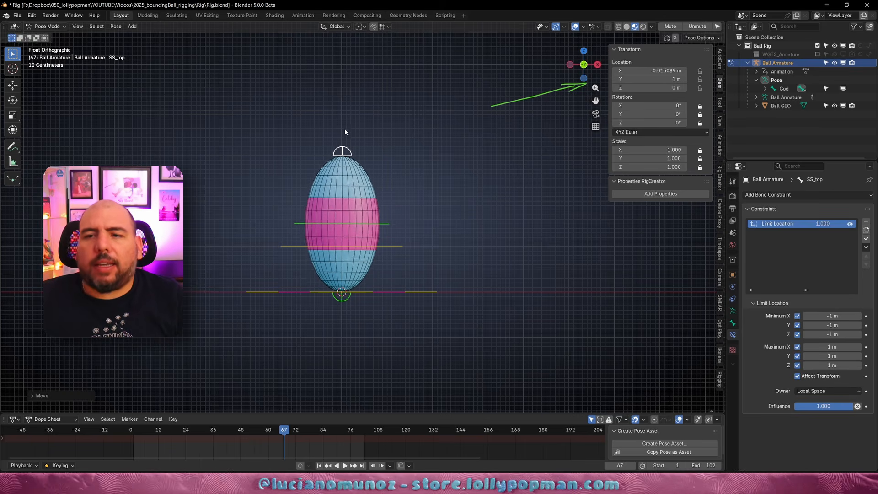
click(340, 176)
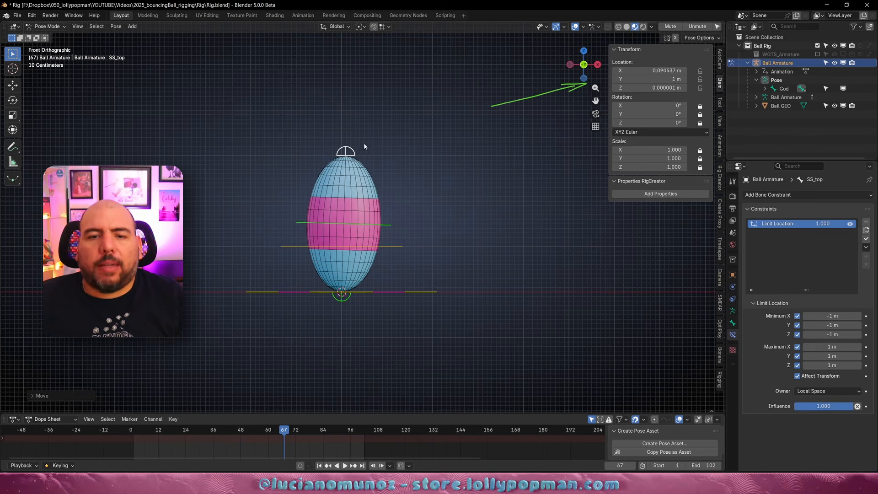
key(g)
click(350, 236)
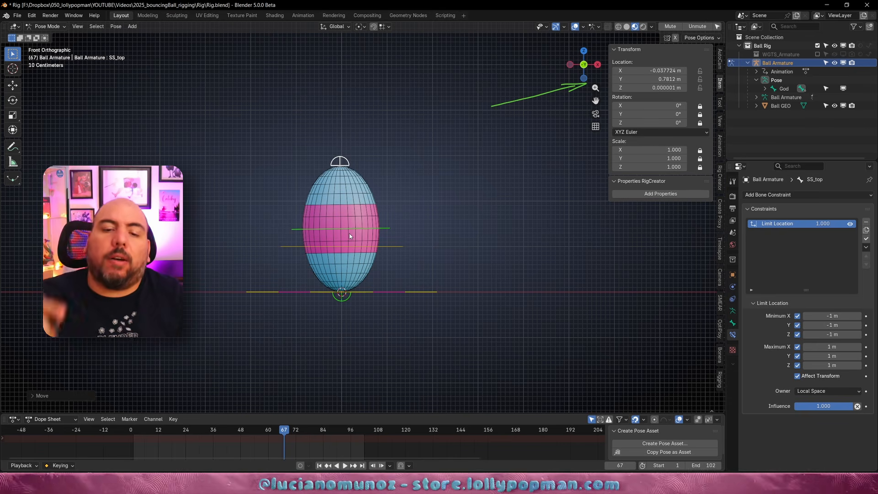
key(g)
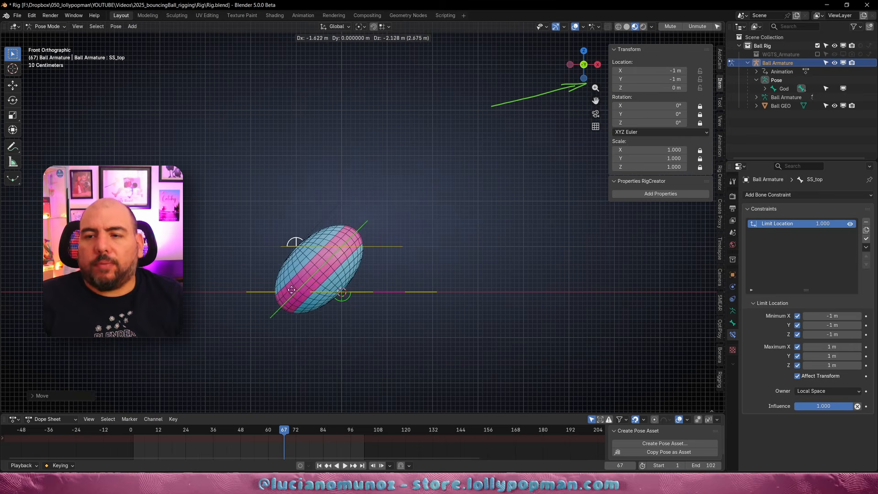
right_click(339, 232)
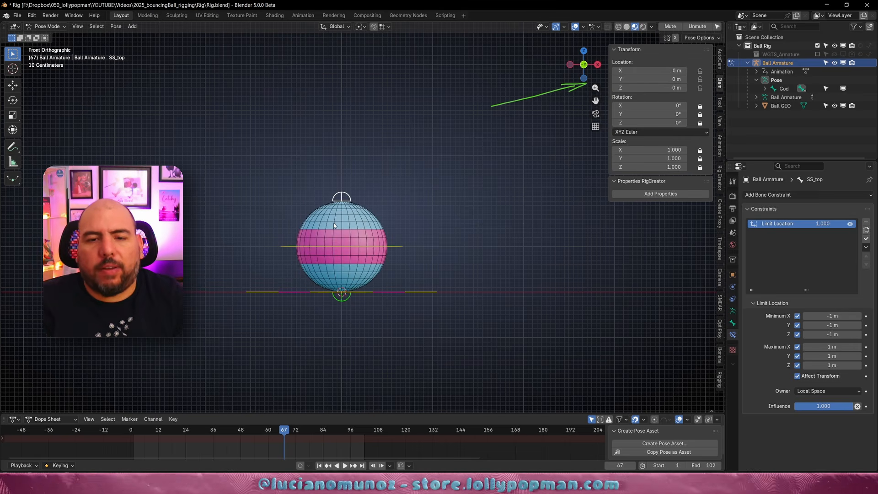